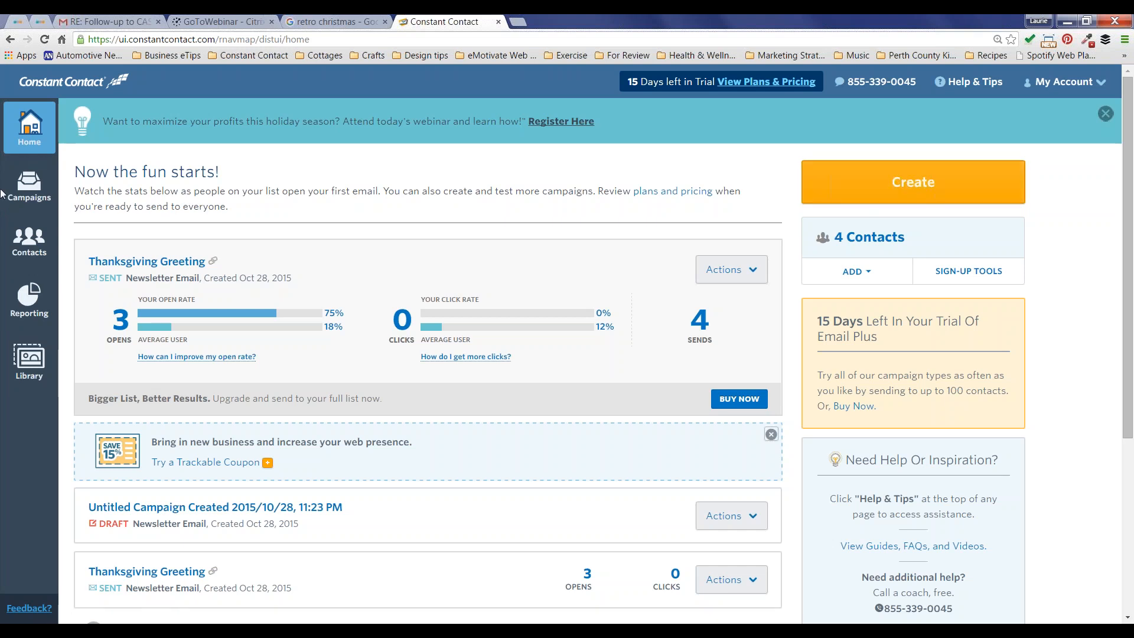
Step: From the Campaigns list, start a new campaign to bring up the campaign-type chooser
{"action": "left_click", "coordinate": [29, 186]}
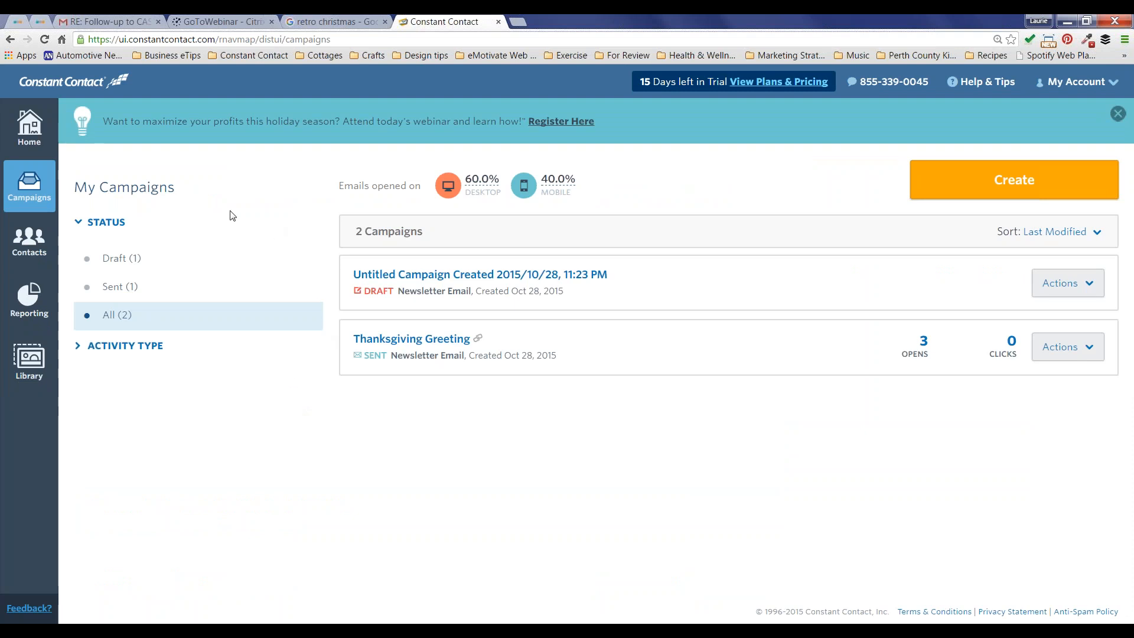
{"action": "left_click", "coordinate": [937, 181]}
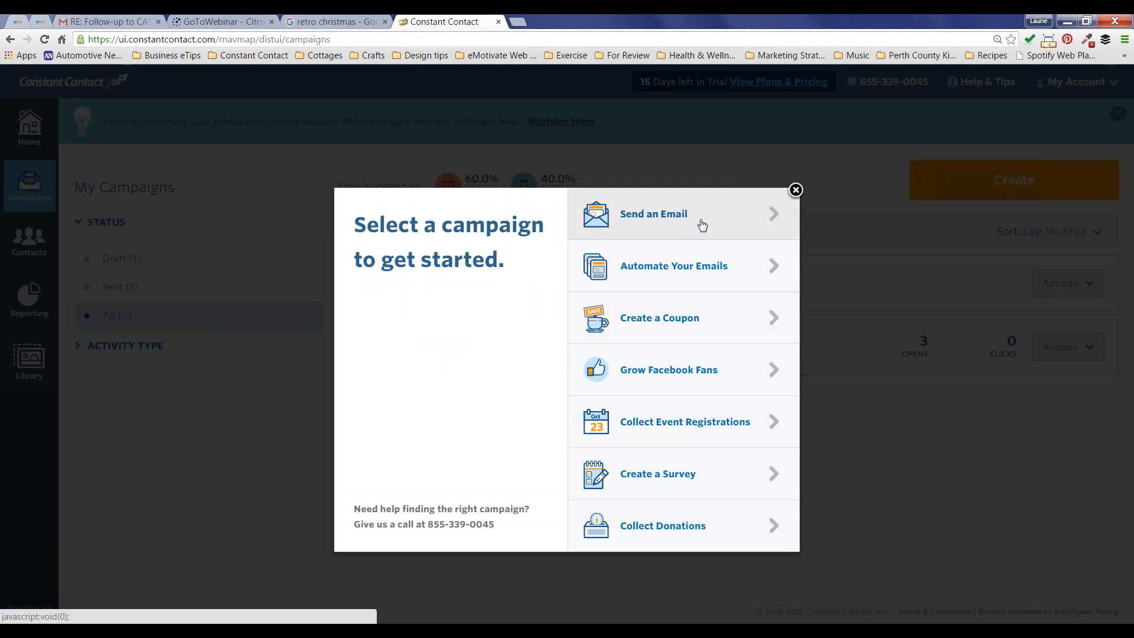
Step: Choose Send an Email, then Start With a Template to browse the template gallery
{"action": "left_click", "coordinate": [746, 217]}
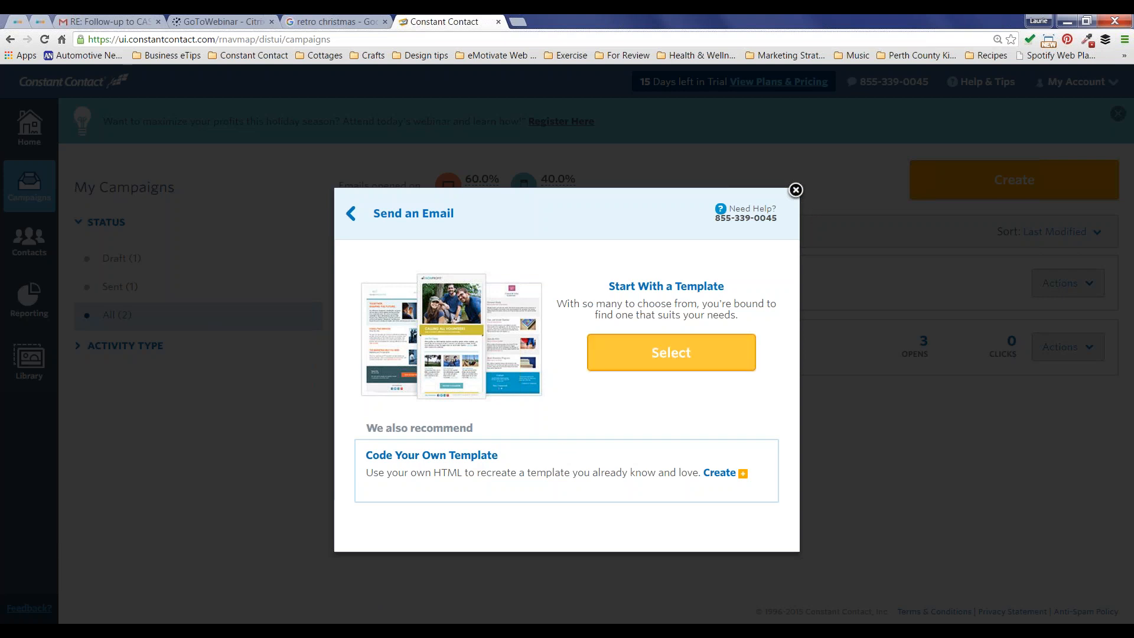
{"action": "left_click", "coordinate": [661, 355]}
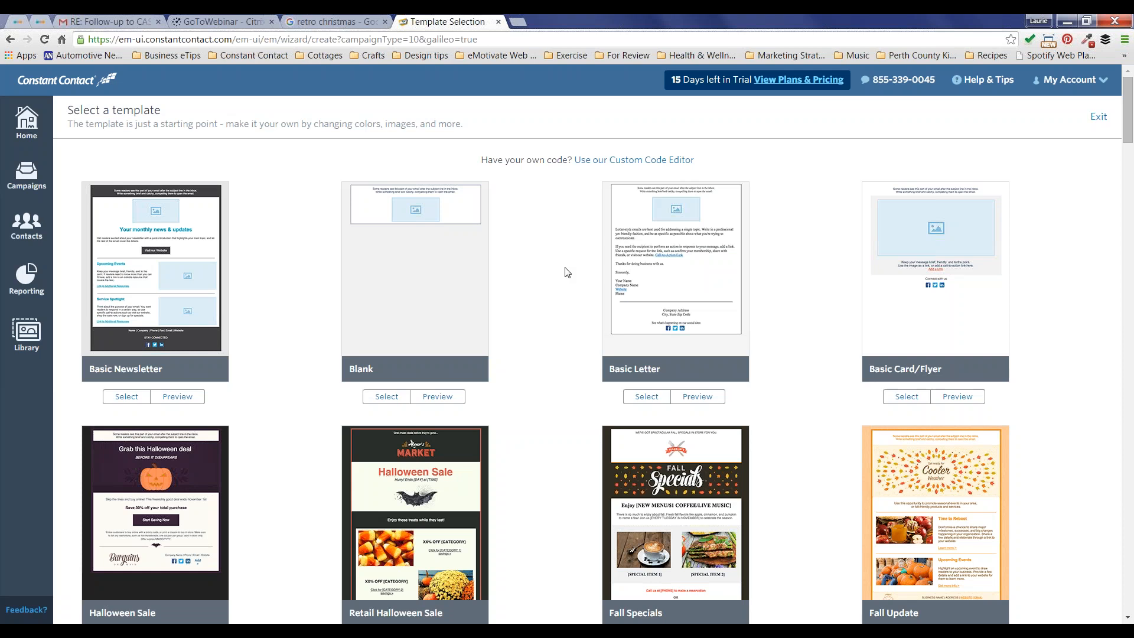
Step: Scroll to the bottom of the template gallery and preview Winter Holiday 1
{"action": "scroll", "coordinate": [567, 272], "scroll_direction": "down", "scroll_amount": 5}
{"action": "scroll", "coordinate": [567, 272], "scroll_direction": "down", "scroll_amount": 2}
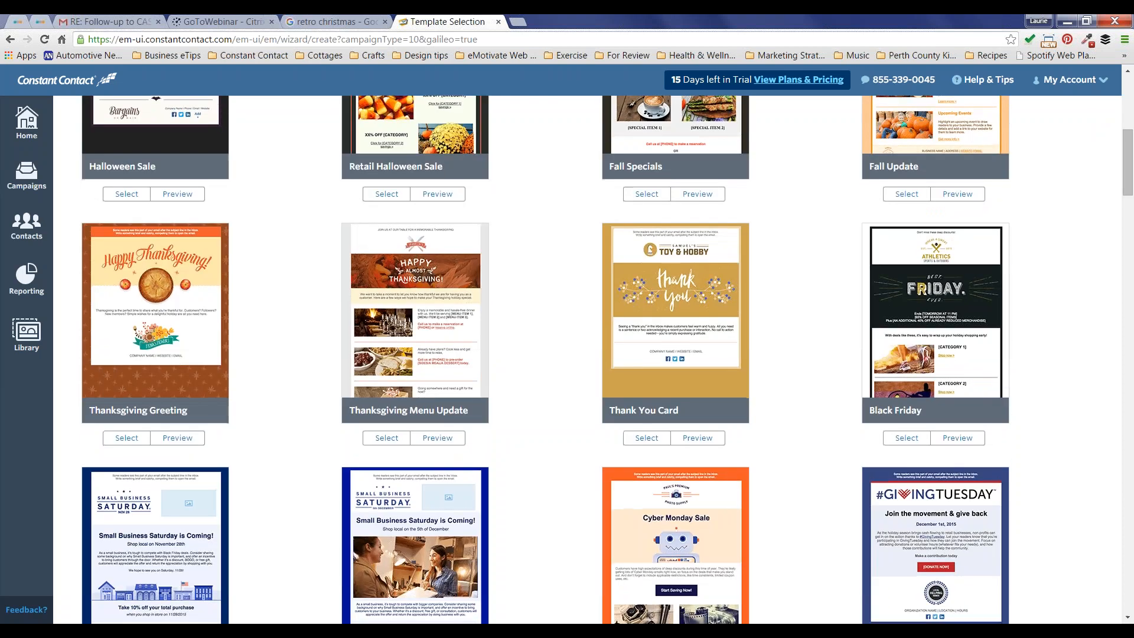
{"action": "scroll", "coordinate": [567, 272], "scroll_direction": "down", "scroll_amount": 2}
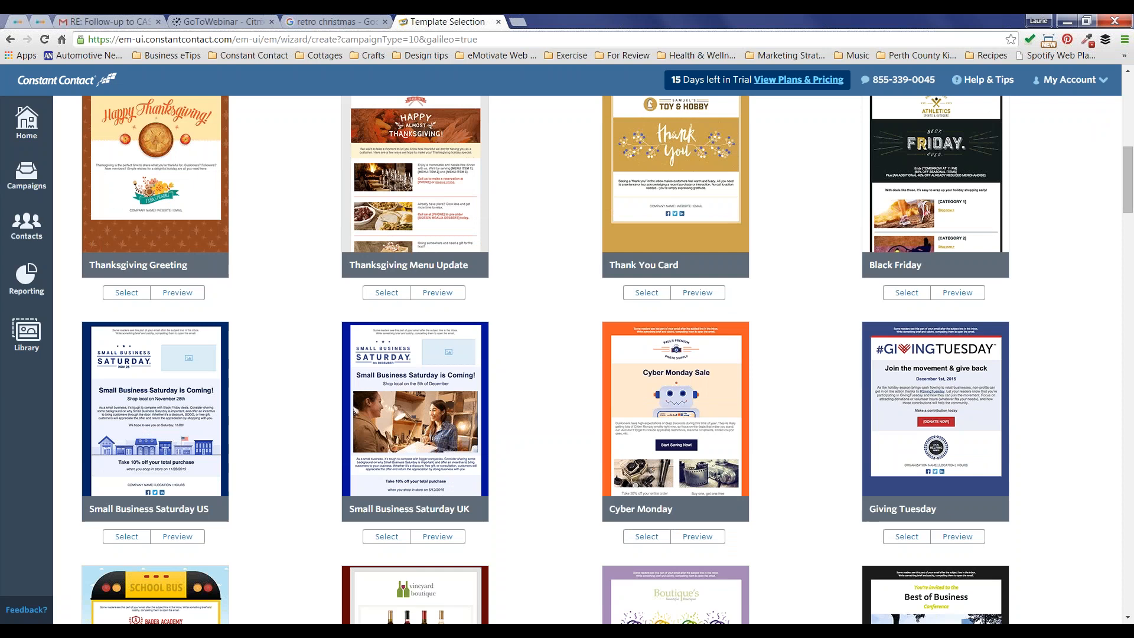
{"action": "scroll", "coordinate": [587, 354], "scroll_direction": "down", "scroll_amount": 5}
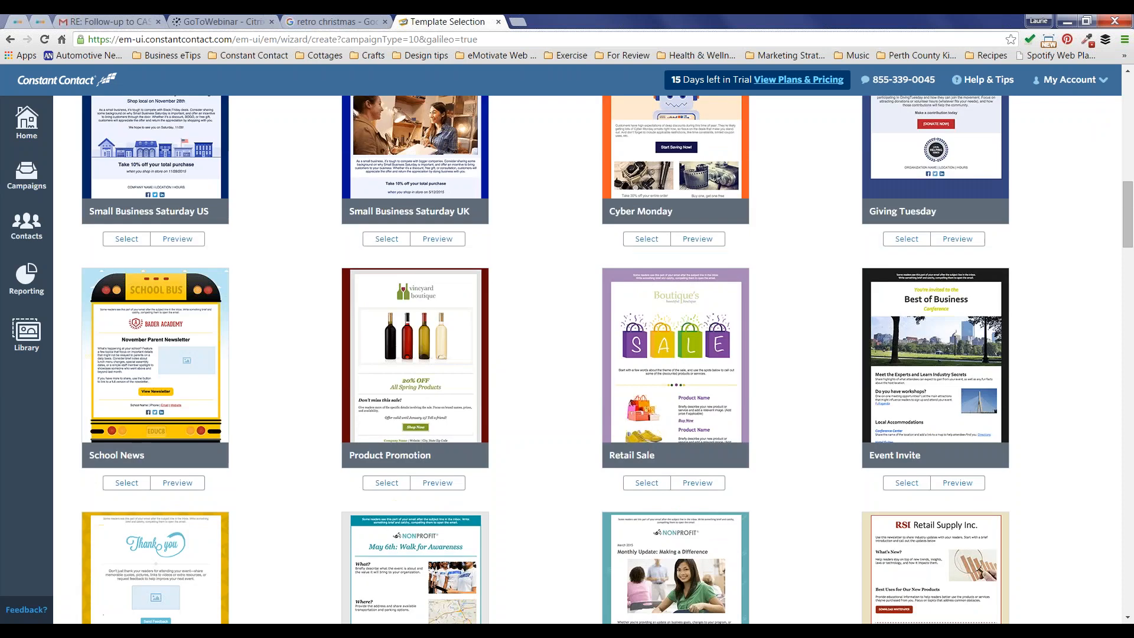
{"action": "scroll", "coordinate": [587, 354], "scroll_direction": "down", "scroll_amount": 7}
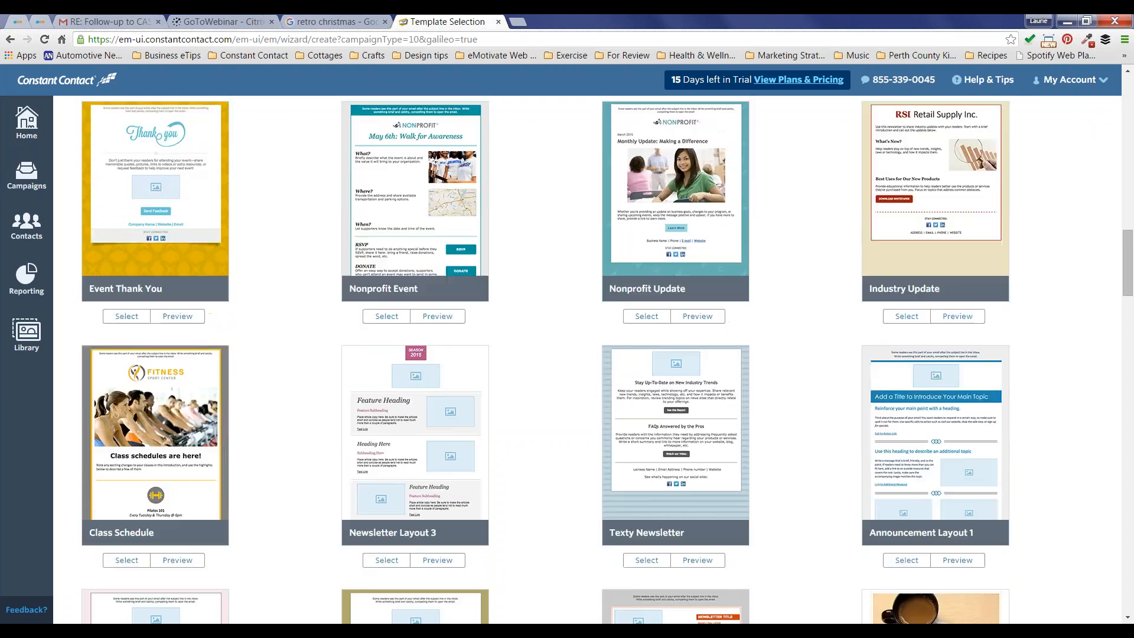
{"action": "scroll", "coordinate": [588, 354], "scroll_direction": "down", "scroll_amount": 1}
{"action": "scroll", "coordinate": [588, 354], "scroll_direction": "down", "scroll_amount": 16}
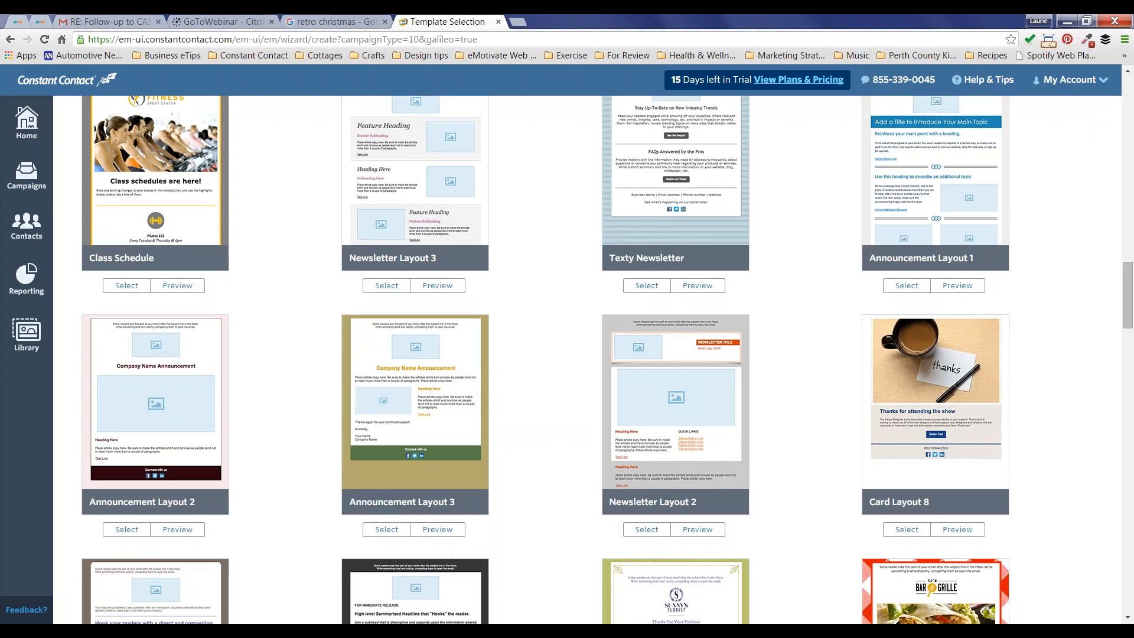
{"action": "scroll", "coordinate": [587, 354], "scroll_direction": "down", "scroll_amount": 13}
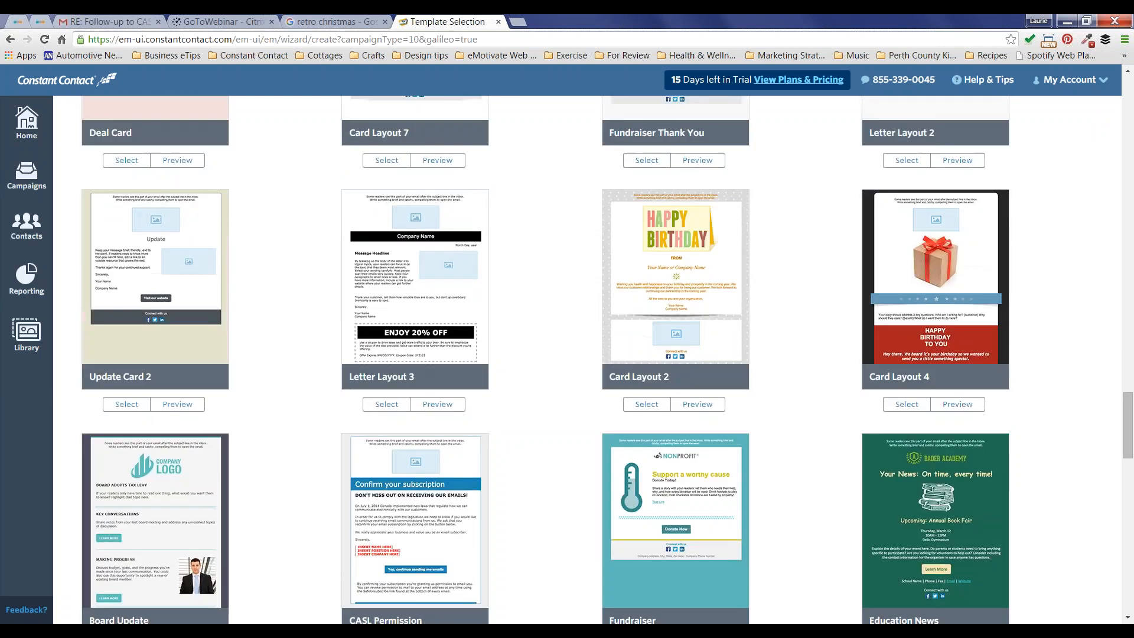
{"action": "scroll", "coordinate": [588, 355], "scroll_direction": "down", "scroll_amount": 13}
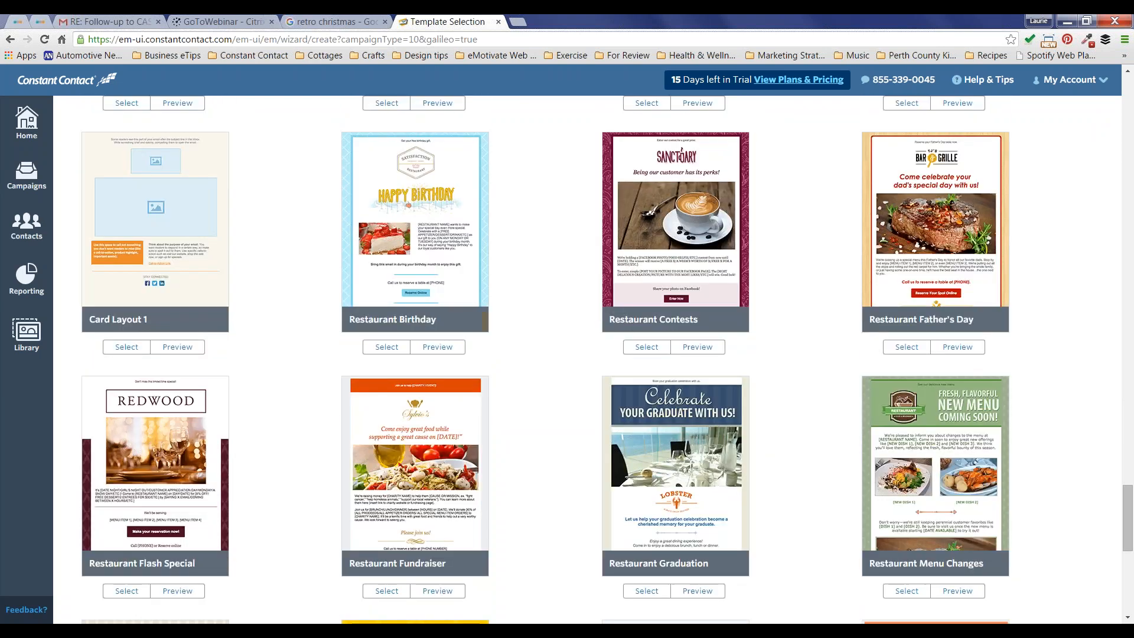
{"action": "scroll", "coordinate": [177, 567], "scroll_direction": "down", "scroll_amount": 3}
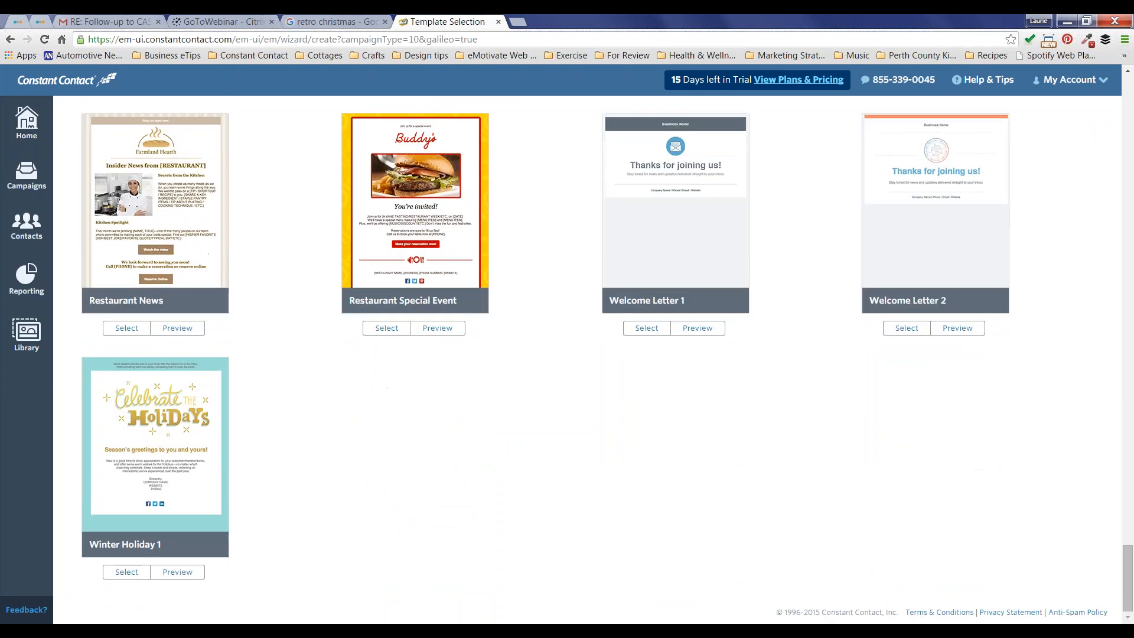
{"action": "left_click", "coordinate": [173, 574]}
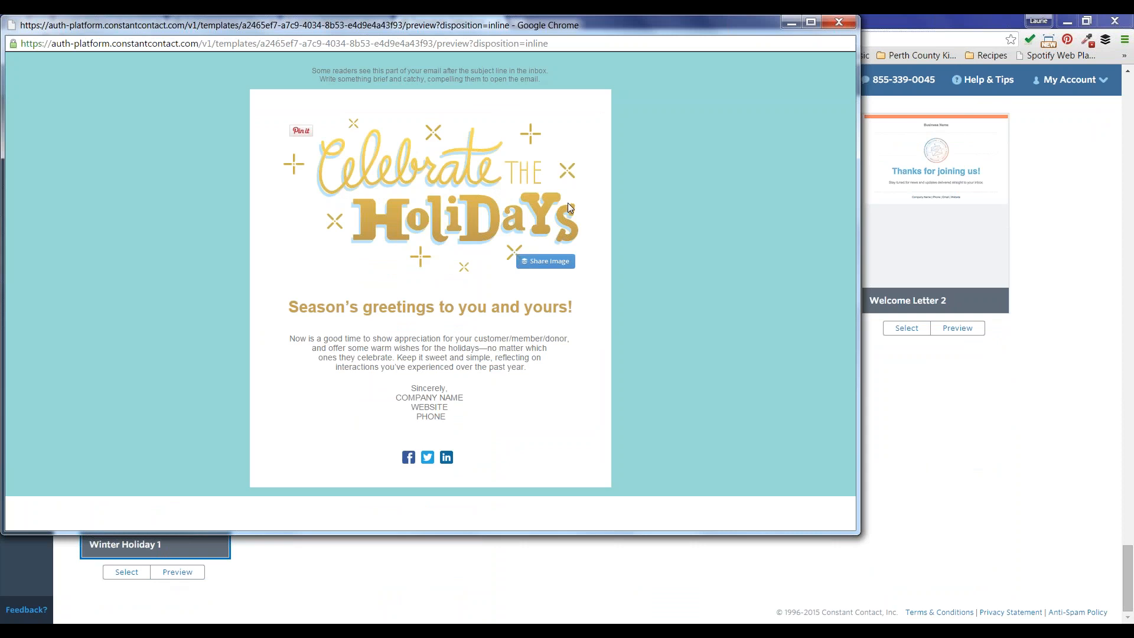
Step: Close the preview and select Winter Holiday 1 to open it in the editor
{"action": "left_click", "coordinate": [835, 22]}
{"action": "left_click", "coordinate": [126, 572]}
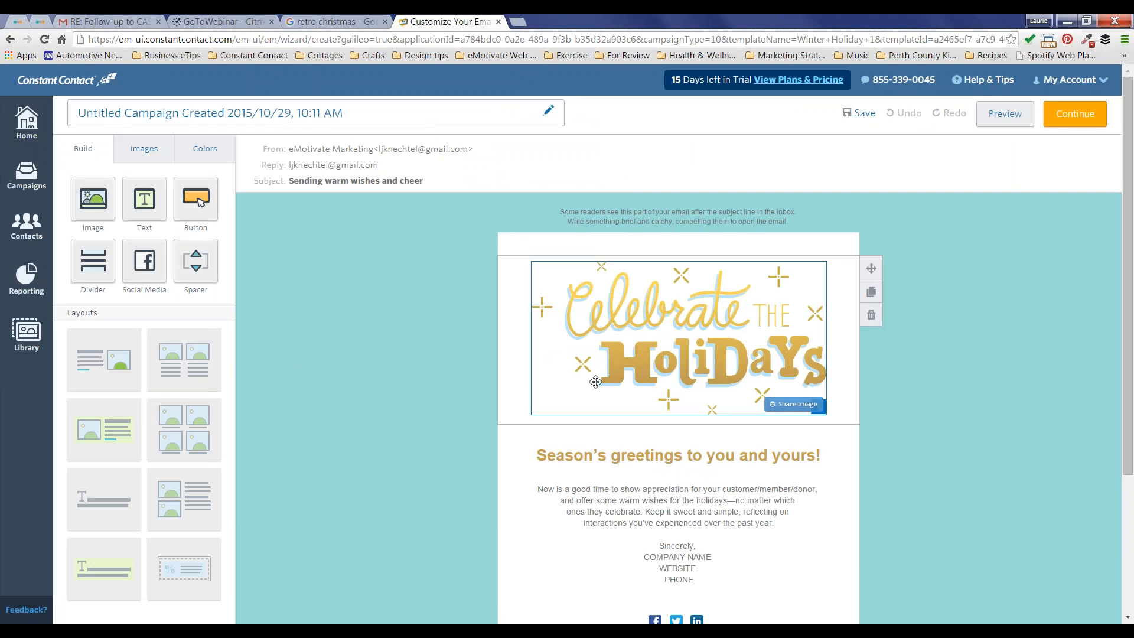
{"action": "left_click", "coordinate": [154, 151]}
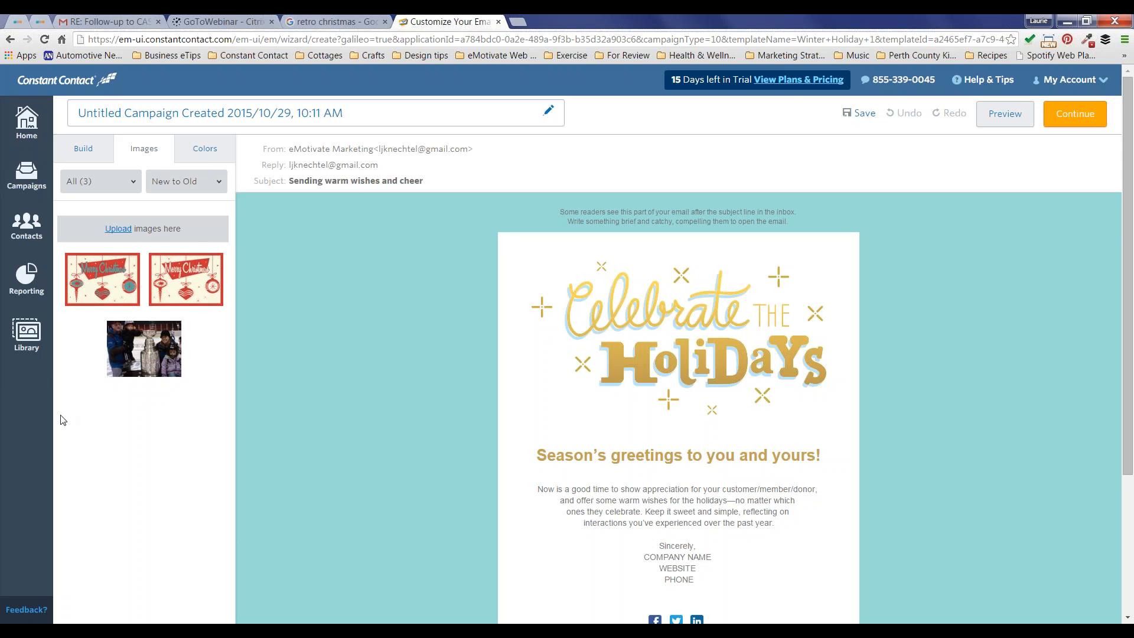
{"action": "left_click", "coordinate": [180, 188]}
{"action": "left_click", "coordinate": [180, 187]}
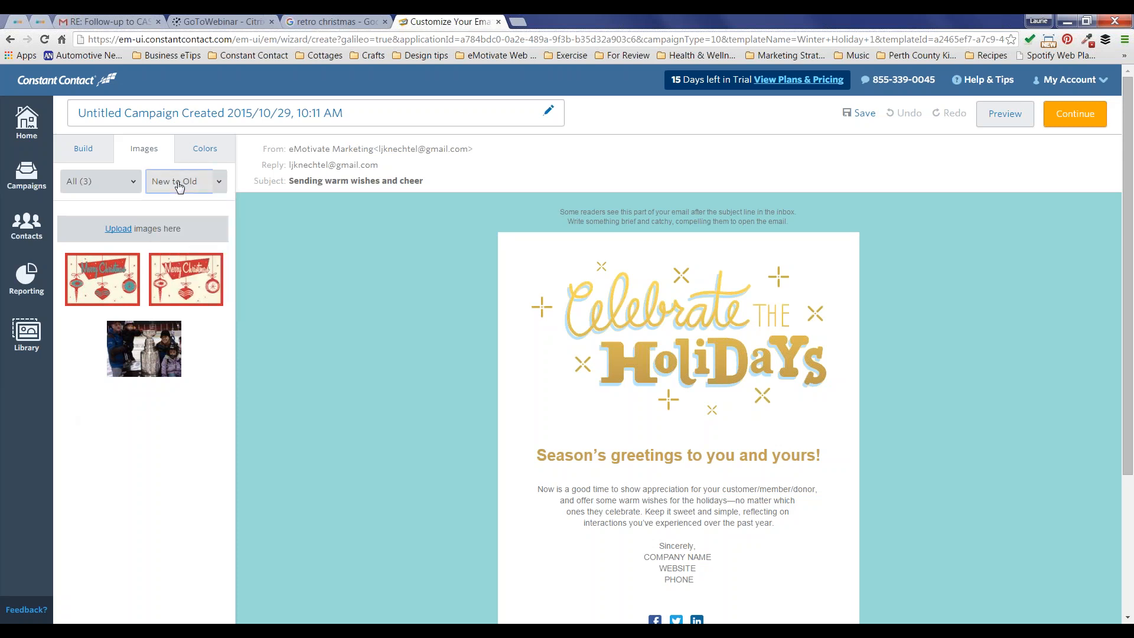
{"action": "left_click", "coordinate": [133, 185]}
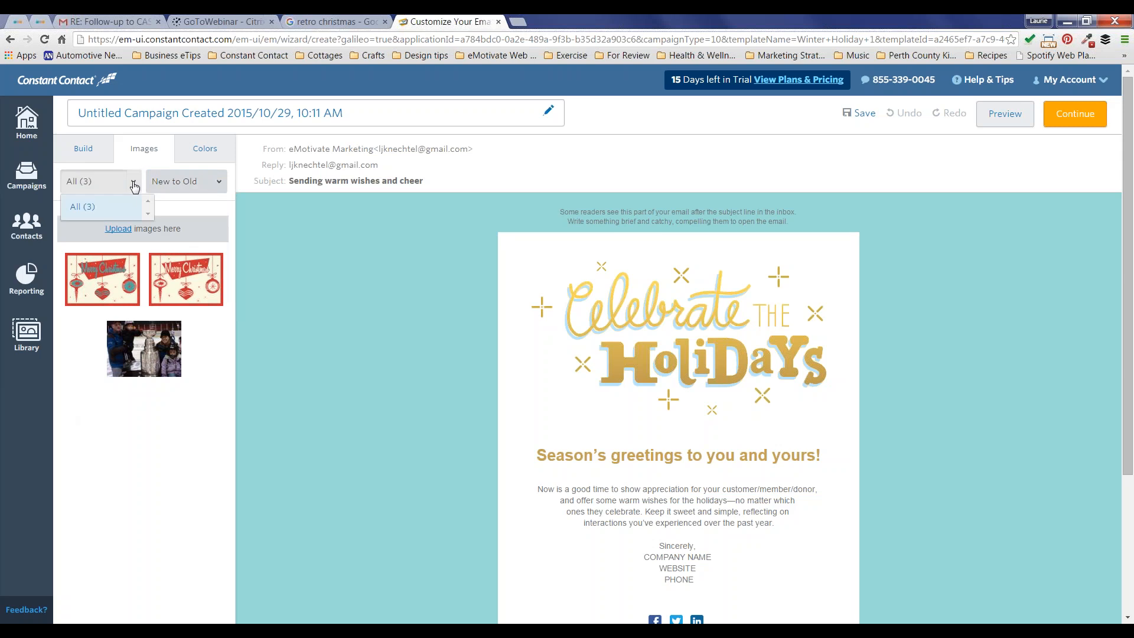
{"action": "left_click", "coordinate": [134, 185]}
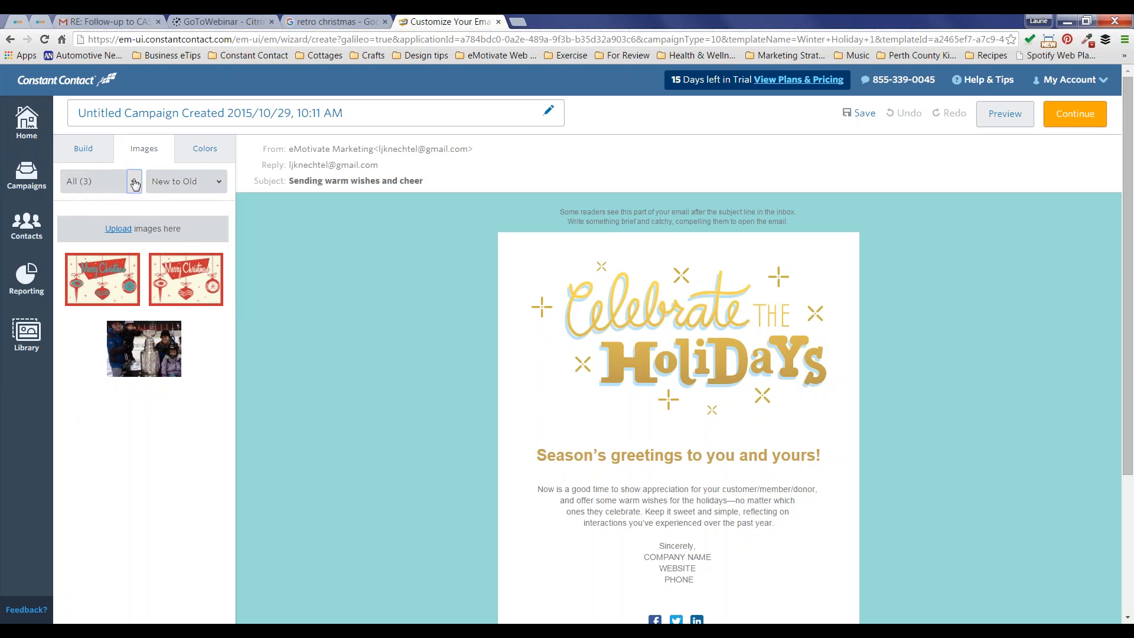
{"action": "left_click", "coordinate": [204, 148]}
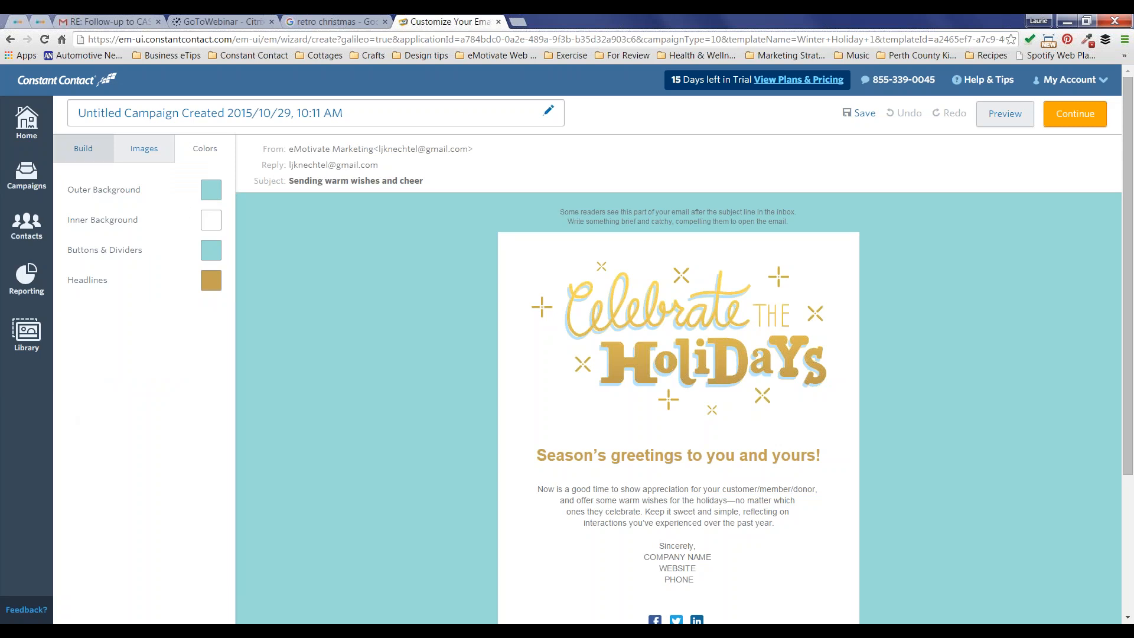
{"action": "left_click", "coordinate": [83, 156]}
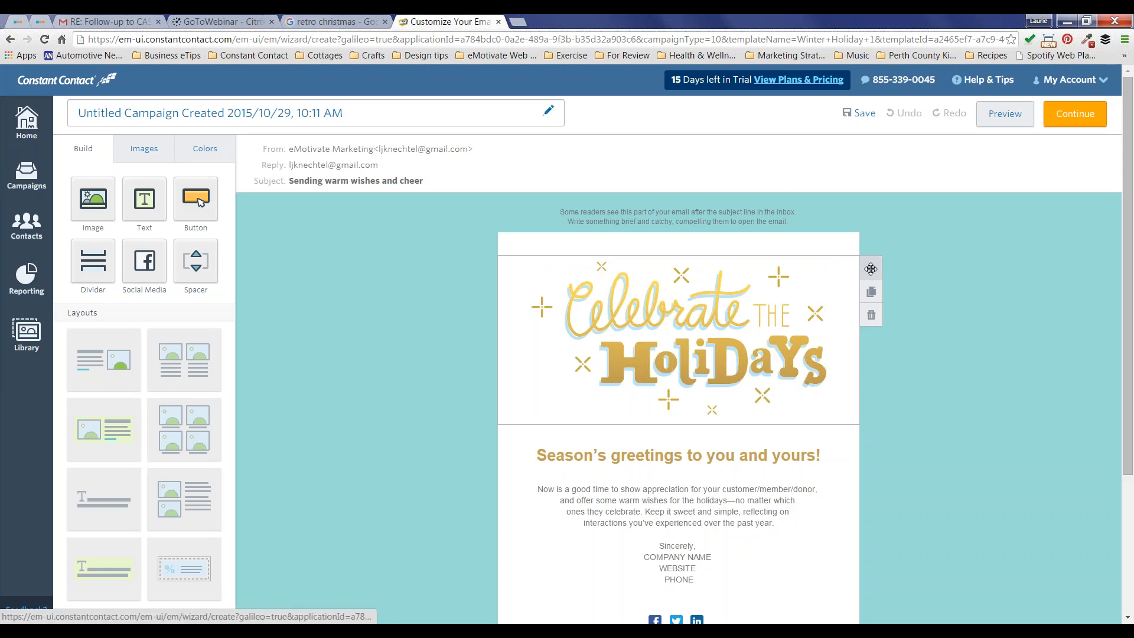
{"action": "left_click_drag", "start_coordinate": [871, 268], "coordinate": [866, 463]}
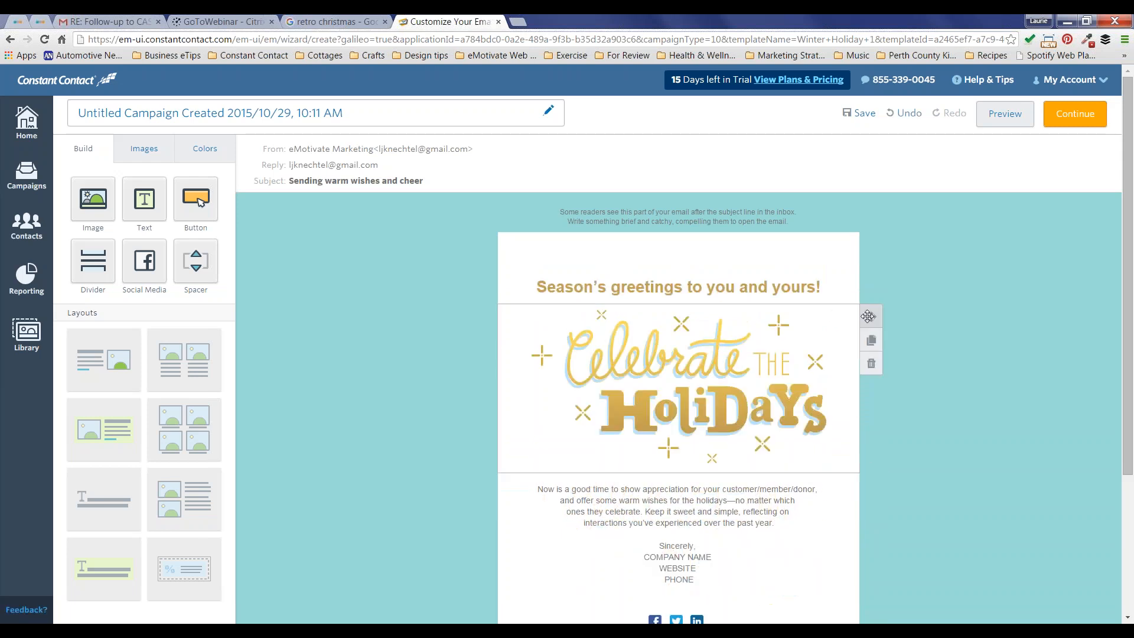
{"action": "left_click_drag", "start_coordinate": [871, 316], "coordinate": [864, 258]}
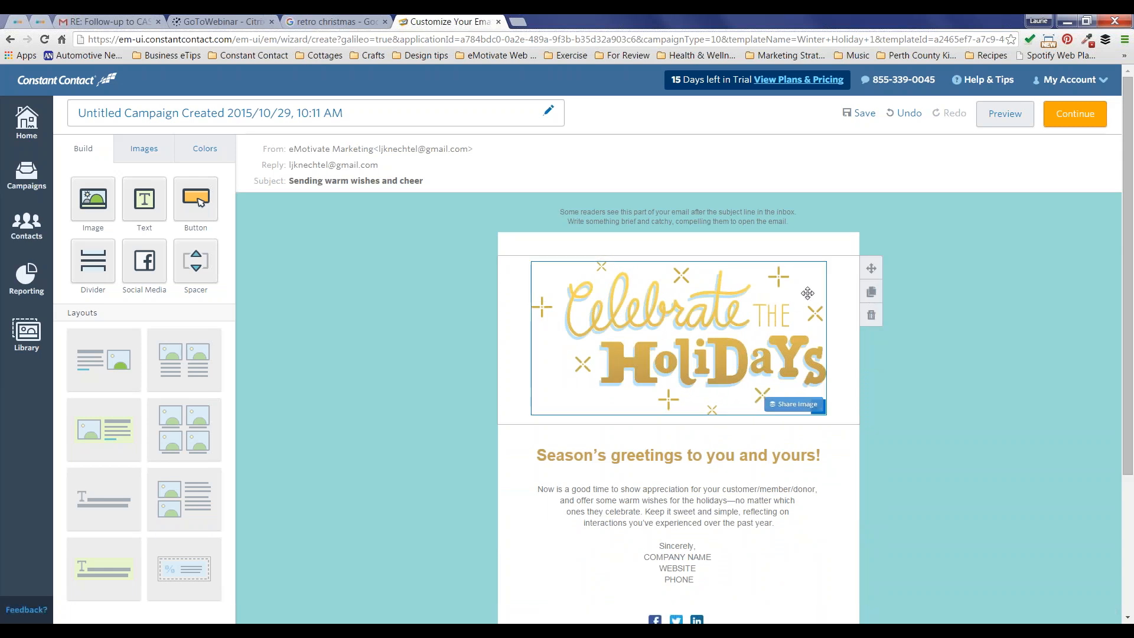
{"action": "left_click", "coordinate": [871, 291]}
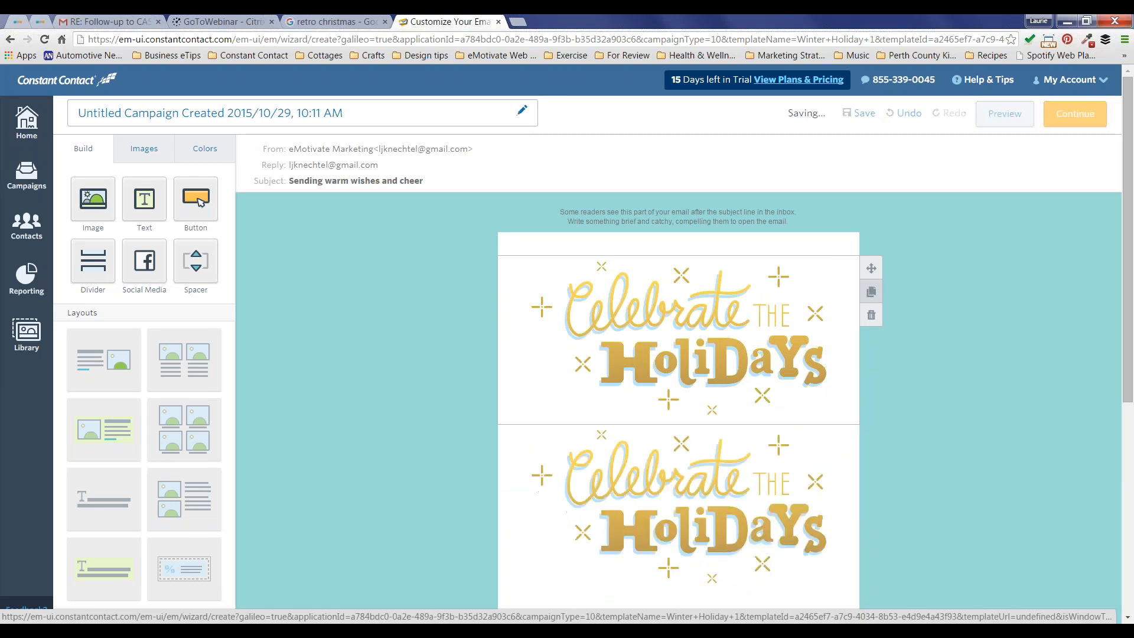
{"action": "left_click_drag", "start_coordinate": [871, 437], "coordinate": [838, 213]}
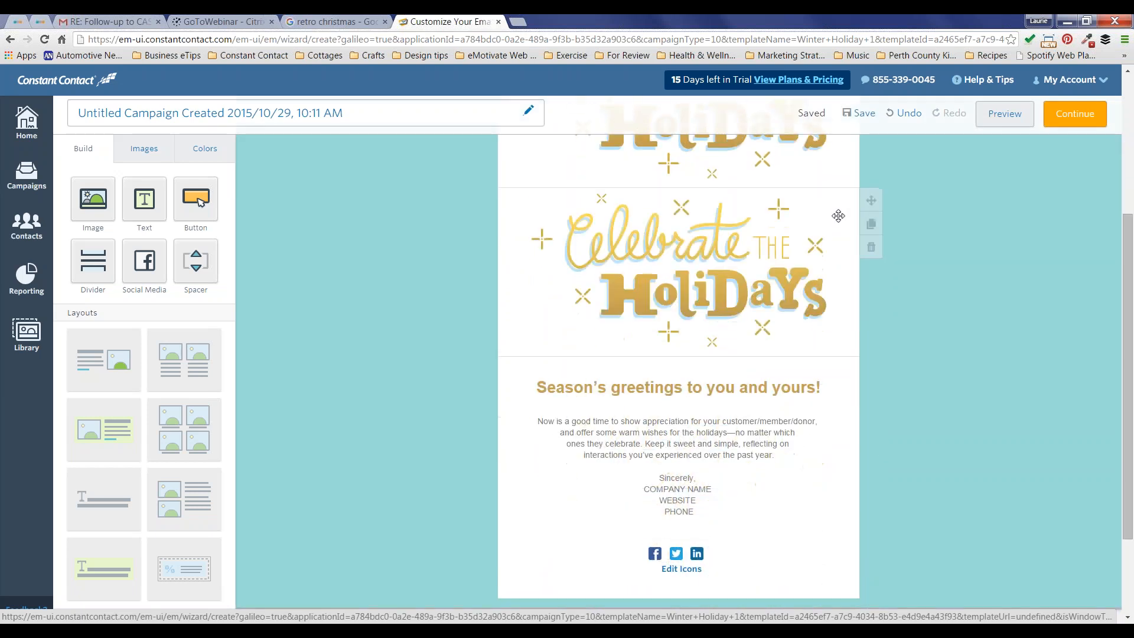
{"action": "left_click", "coordinate": [870, 250]}
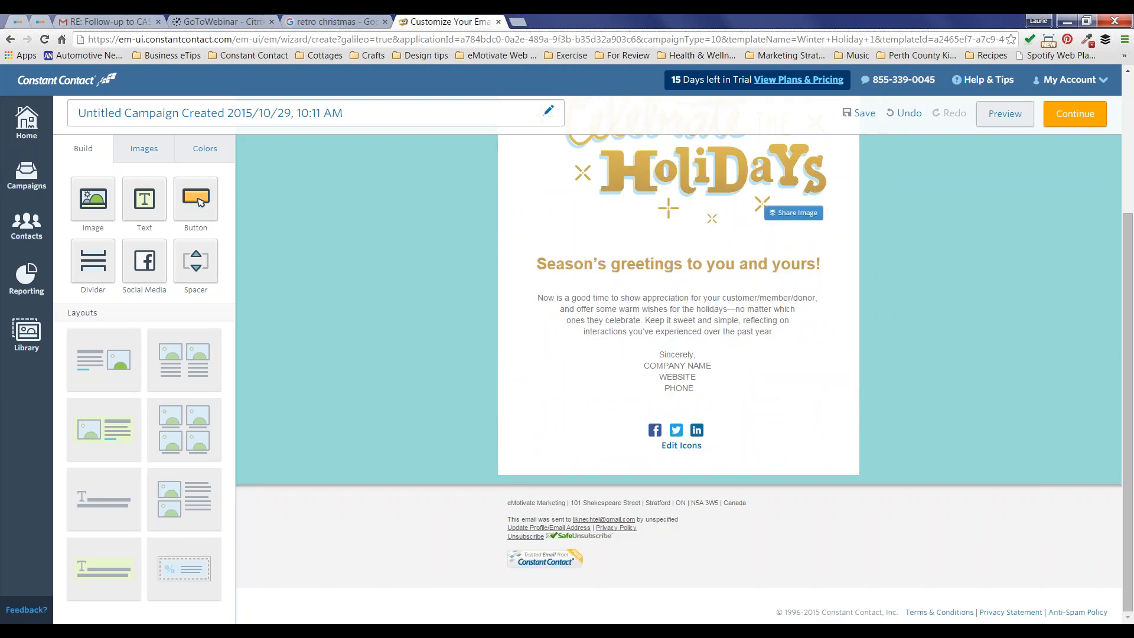
{"action": "scroll", "coordinate": [821, 217], "scroll_direction": "up", "scroll_amount": 4}
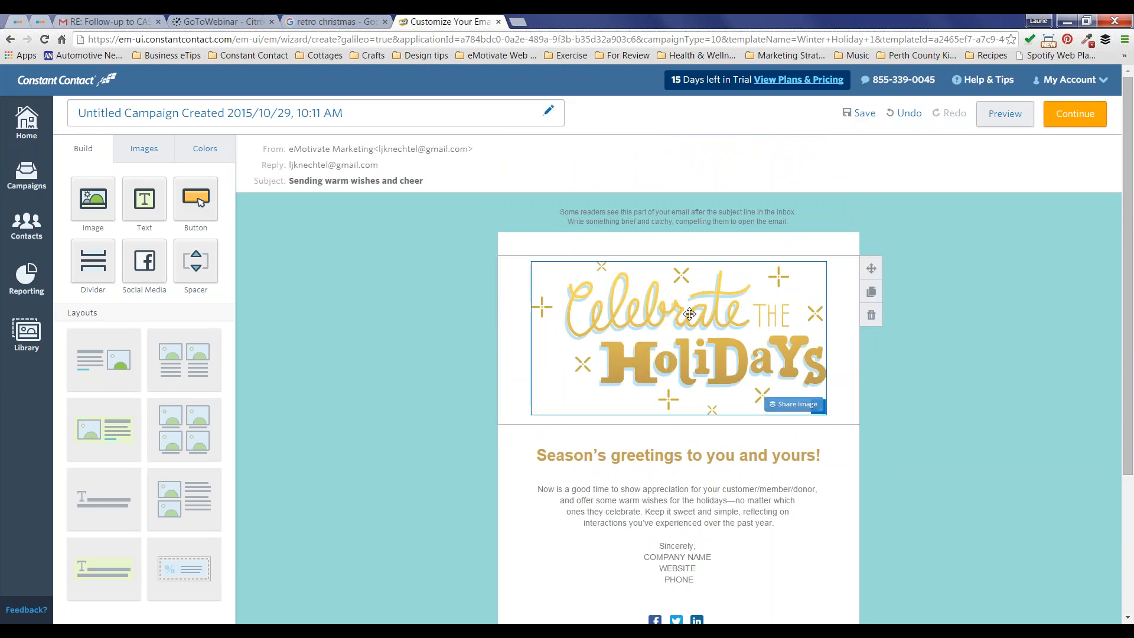
Step: Select the Celebrate the Holidays header image to show its Link, Alt, Replace and Done toolbar
{"action": "left_click", "coordinate": [733, 314]}
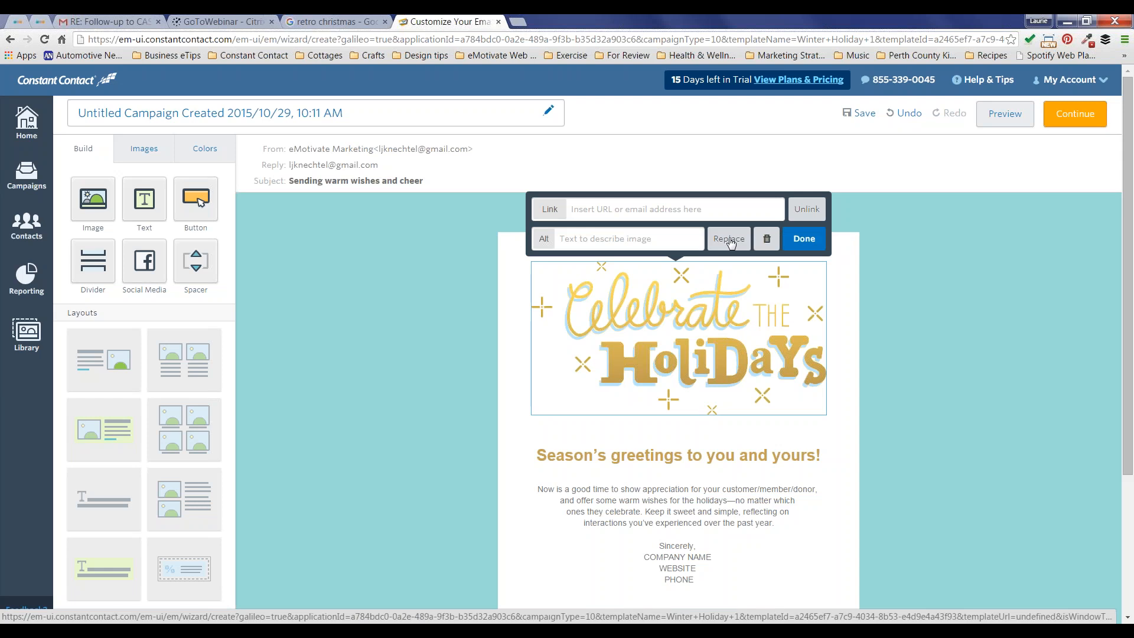
Step: Choose Replace on the banner image, then open a new Chrome tab
{"action": "left_click", "coordinate": [730, 239]}
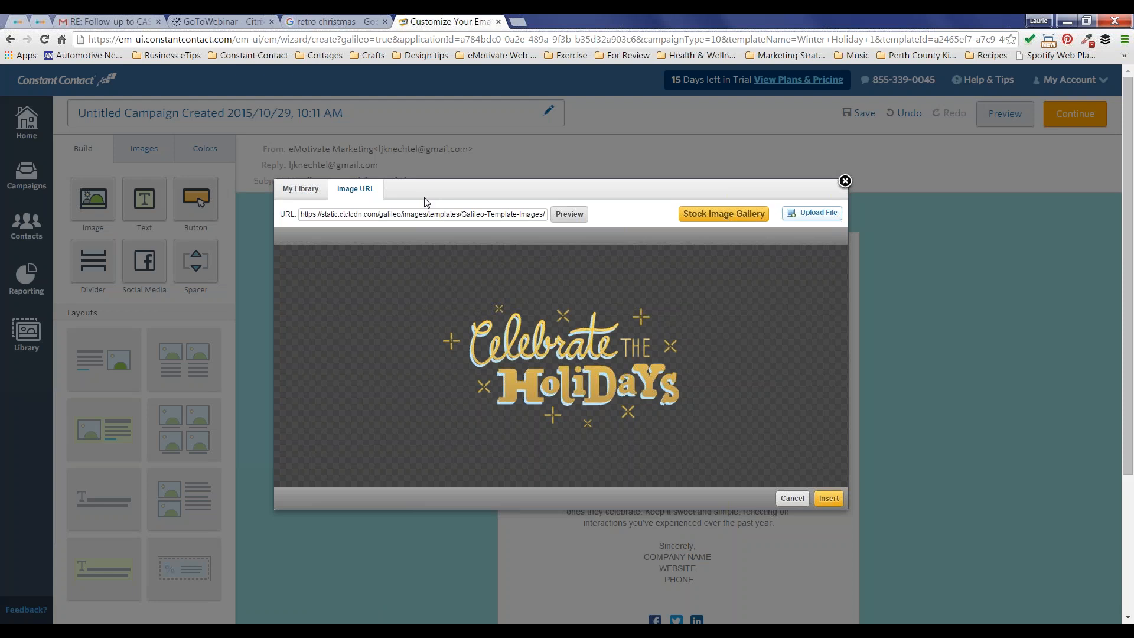
{"action": "left_click", "coordinate": [517, 23]}
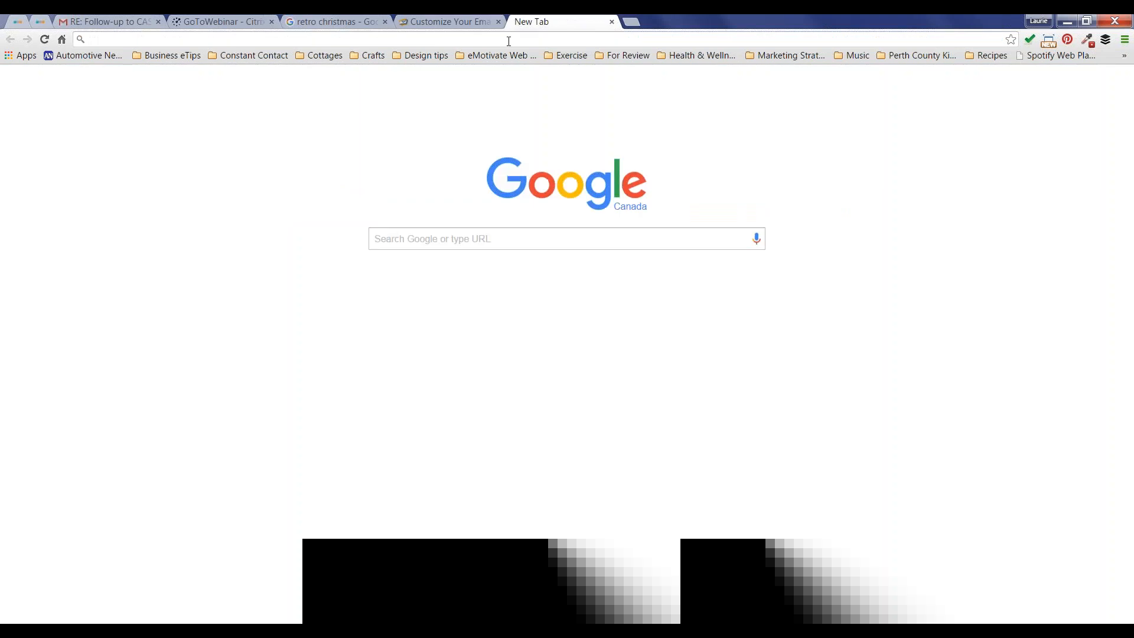
Step: Load emotivatemarketingdesign.com, copy its logo's image URL, and return to the email tab
{"action": "type", "text": "emotivatemarketingdesign.com"}
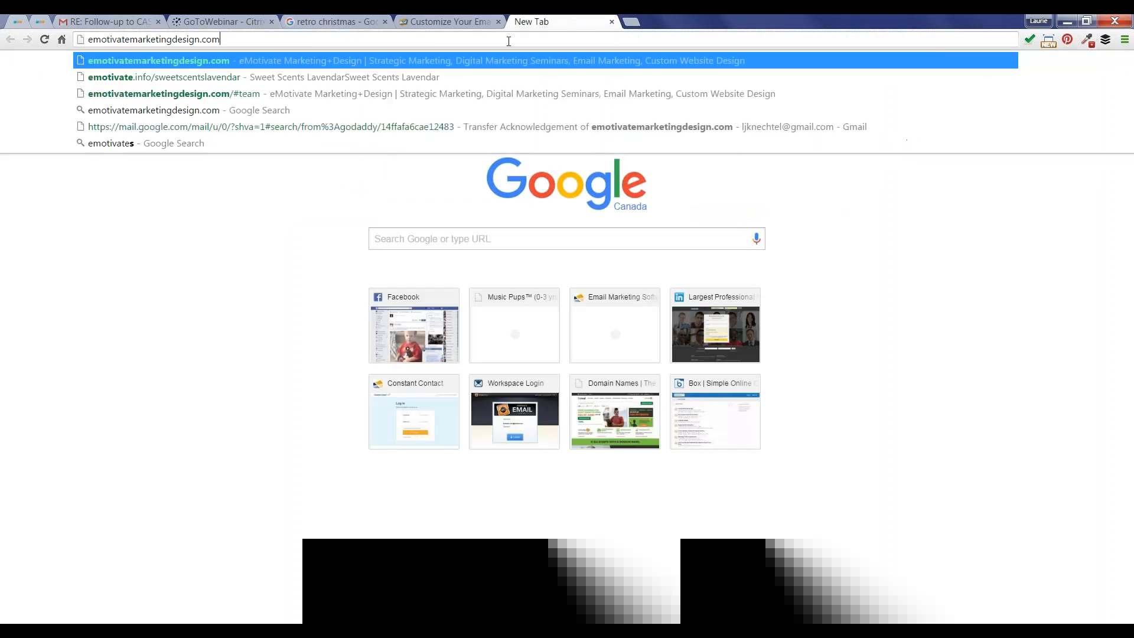
{"action": "key", "text": "Return"}
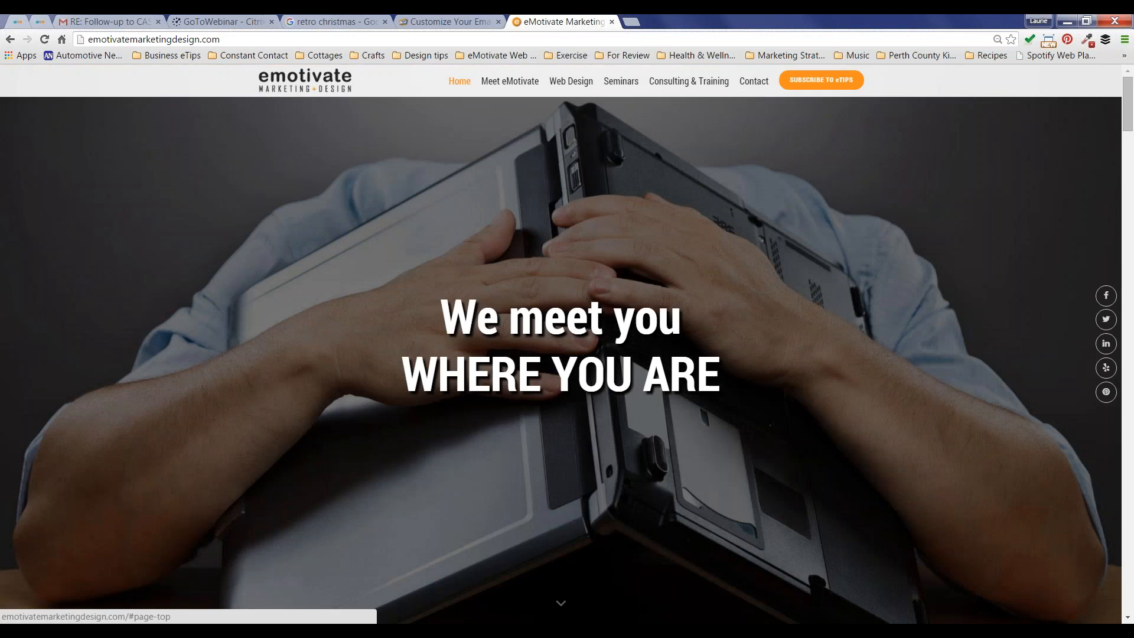
{"action": "right_click", "coordinate": [309, 82]}
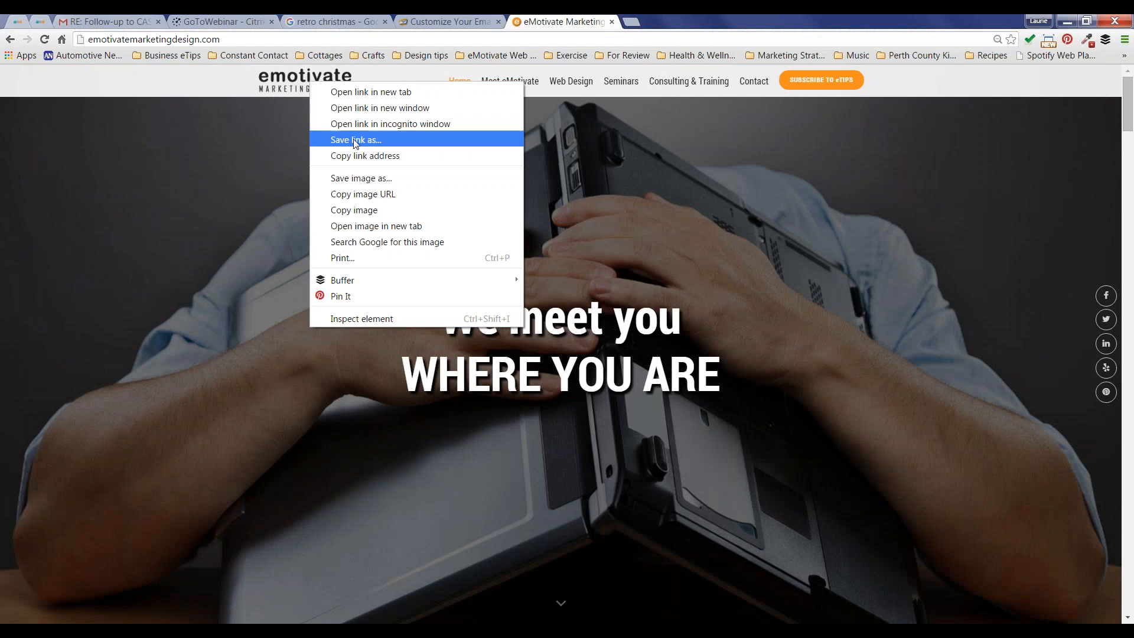
{"action": "left_click", "coordinate": [359, 195]}
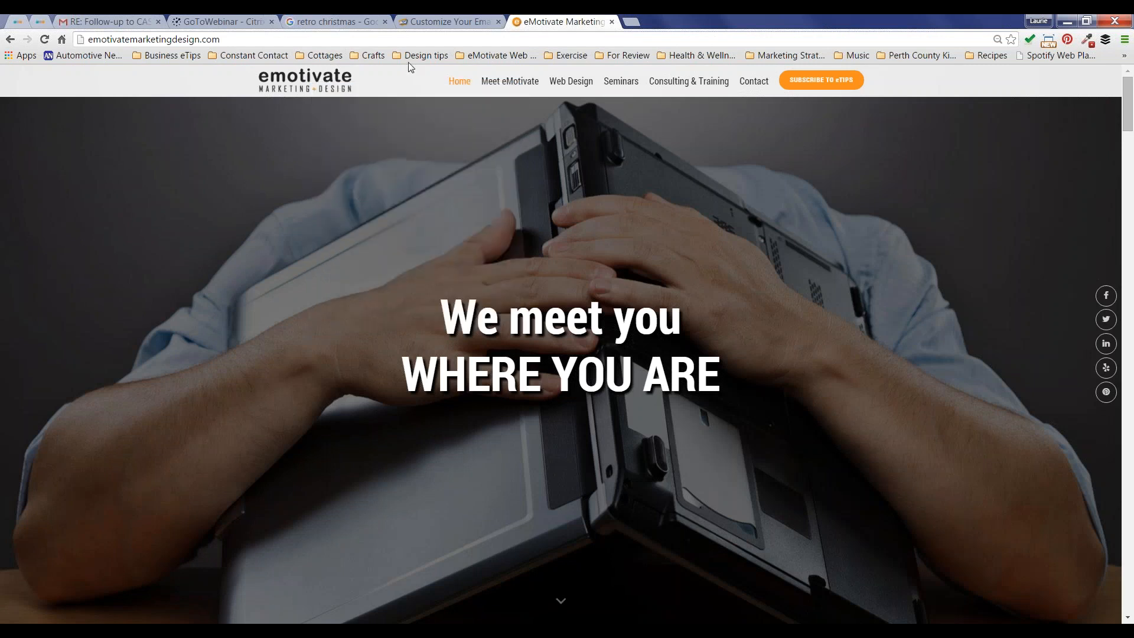
{"action": "left_click", "coordinate": [435, 21]}
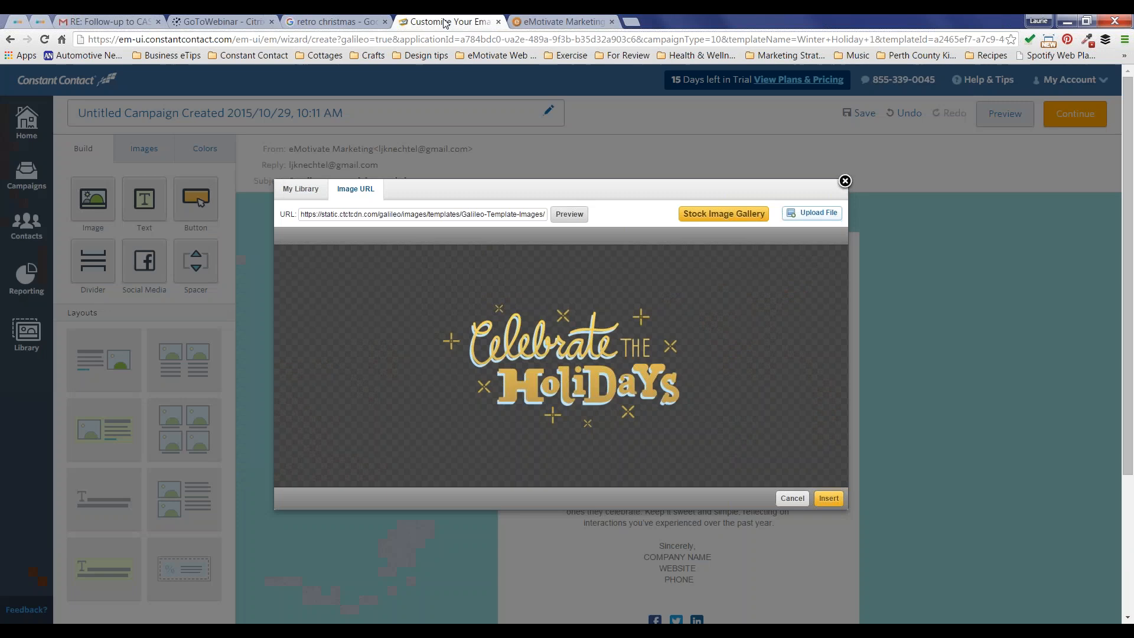
Step: Swap the Image URL field for the pasted emotivate logo address and preview it
{"action": "triple_click", "coordinate": [391, 215]}
{"action": "key", "text": "BackSpace"}
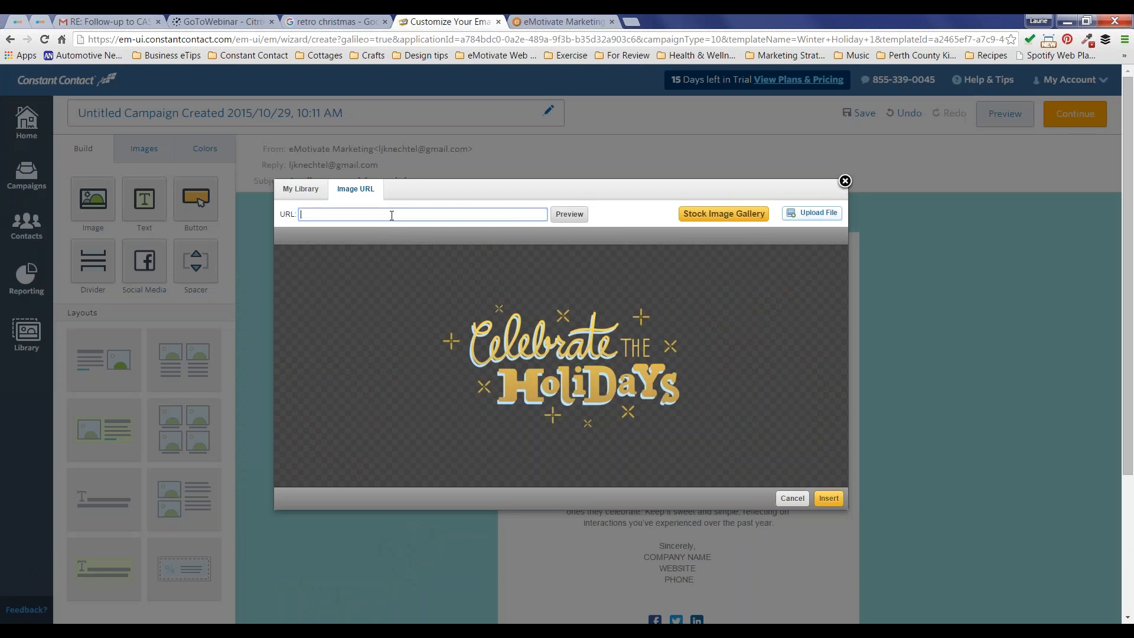
{"action": "key", "text": "ctrl+v"}
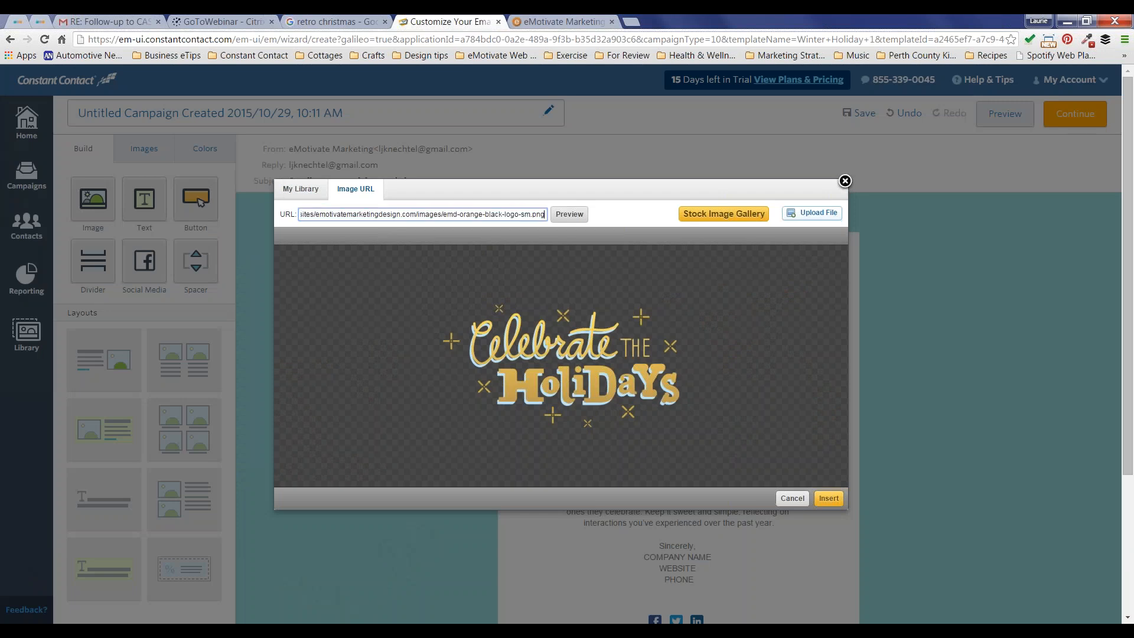
{"action": "left_click", "coordinate": [569, 218]}
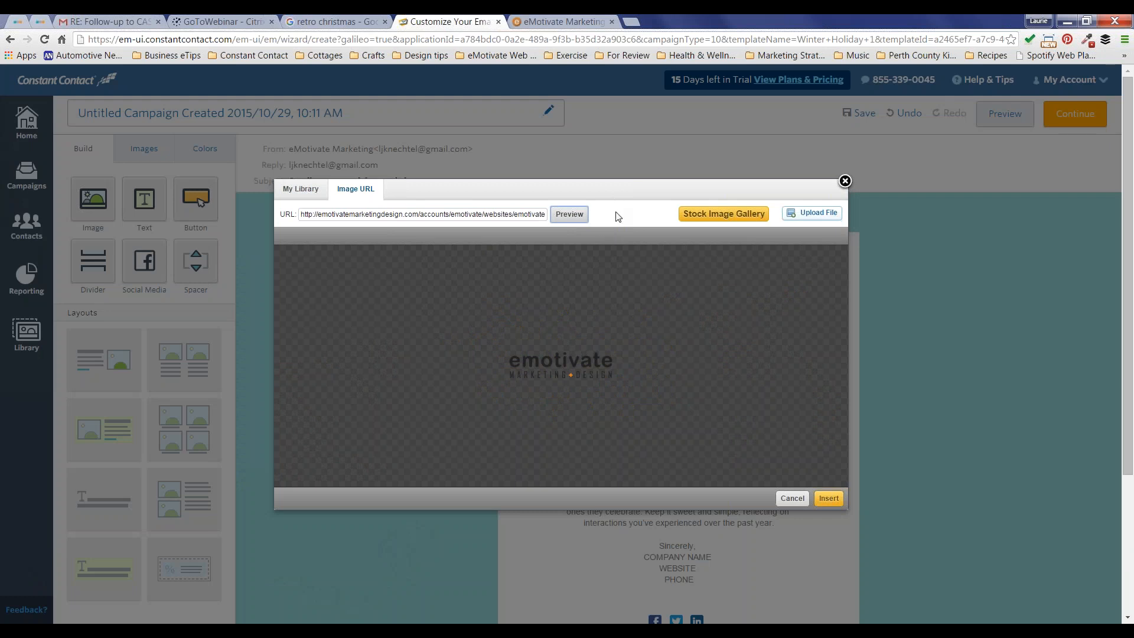
Step: Choose Desktop > Constant Contact > Retro Christmas > retro-christmas-banner-2tone.png for library upload
{"action": "left_click", "coordinate": [819, 214]}
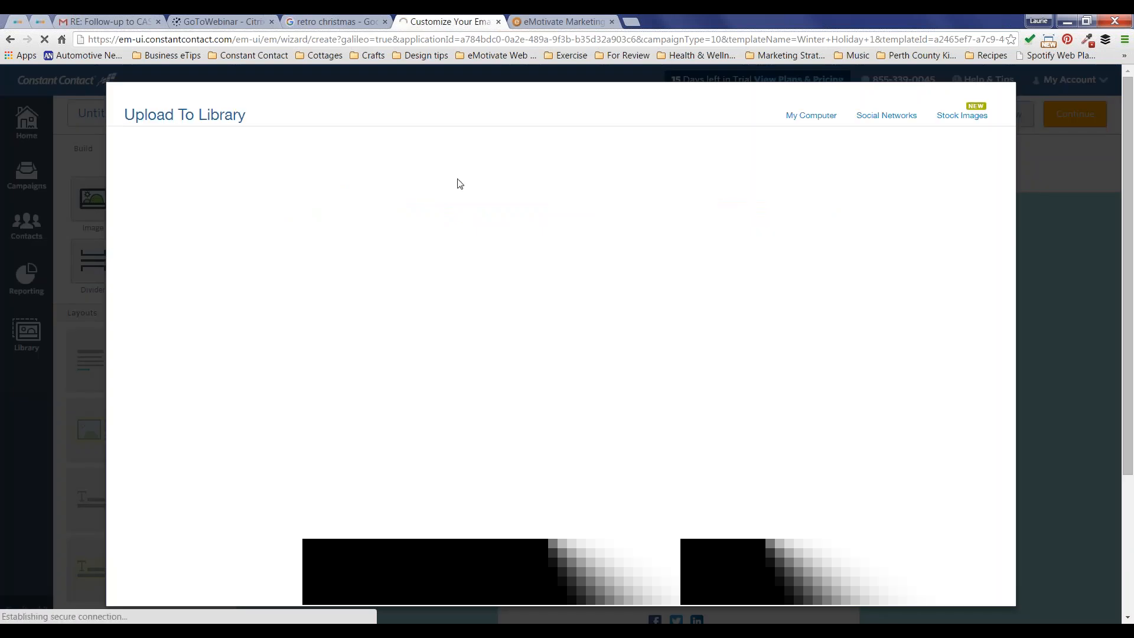
{"action": "left_click", "coordinate": [564, 324]}
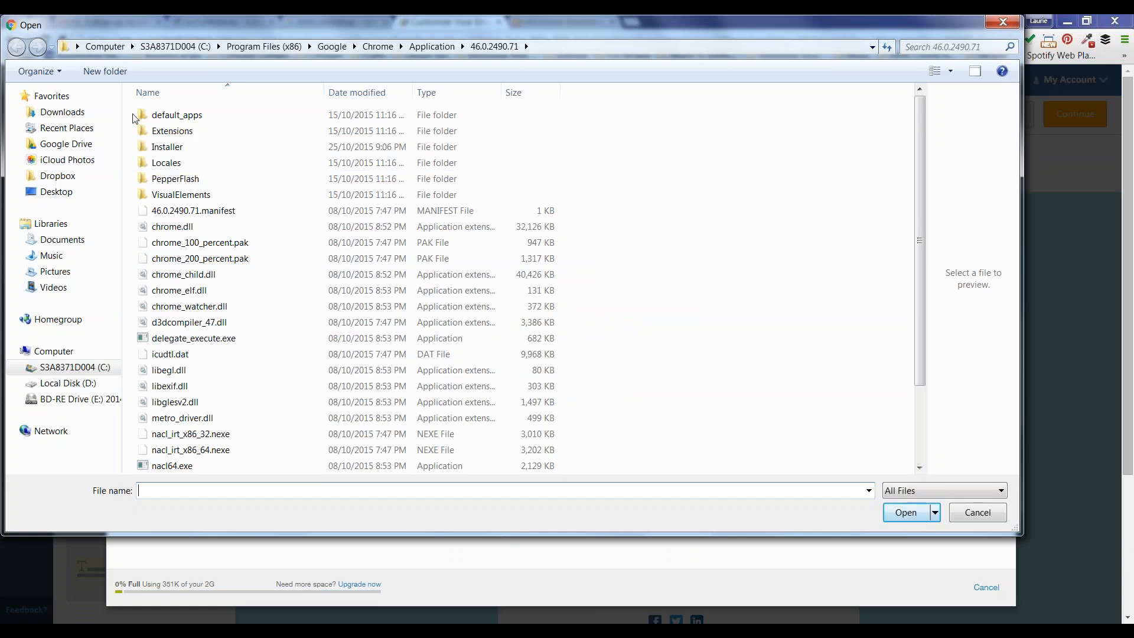
{"action": "left_click", "coordinate": [56, 191]}
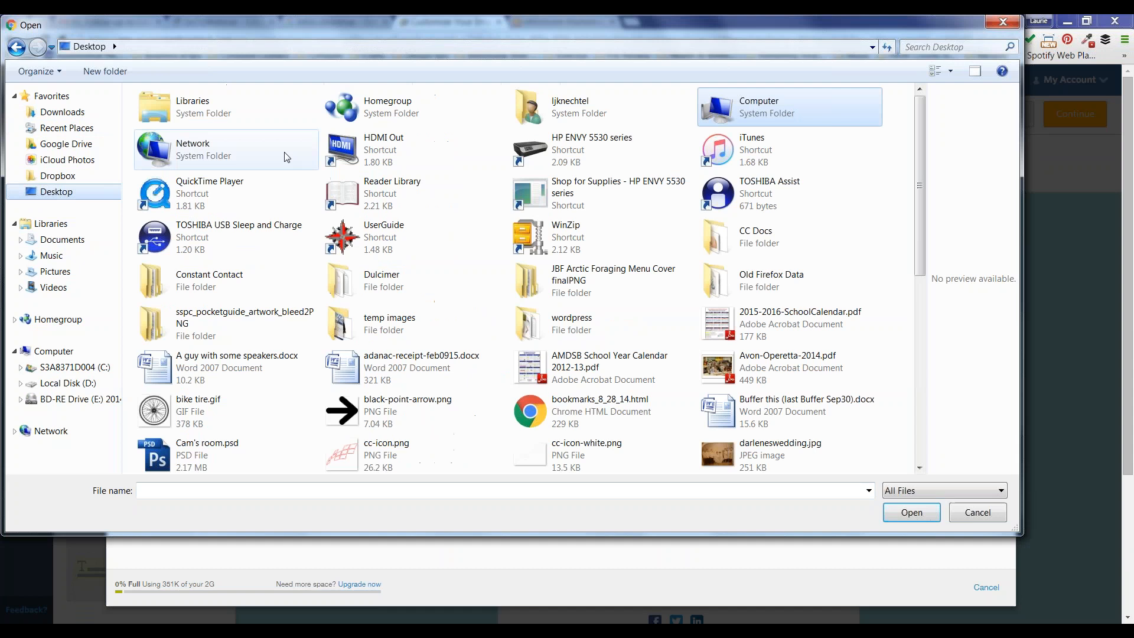
{"action": "double_click", "coordinate": [222, 282]}
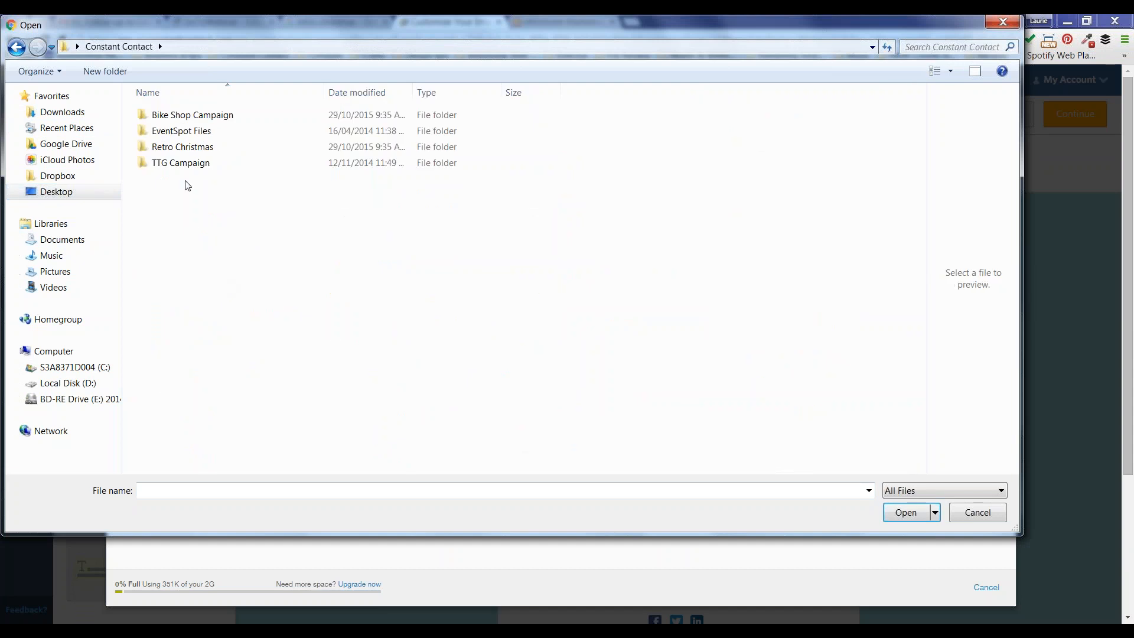
{"action": "double_click", "coordinate": [184, 147]}
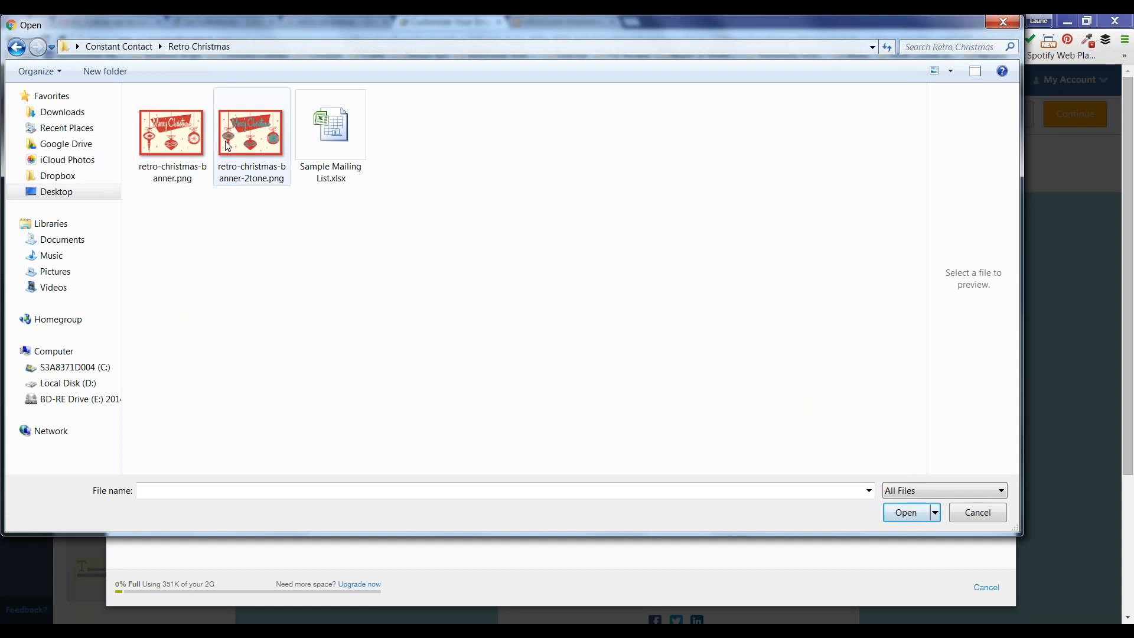
{"action": "double_click", "coordinate": [247, 142]}
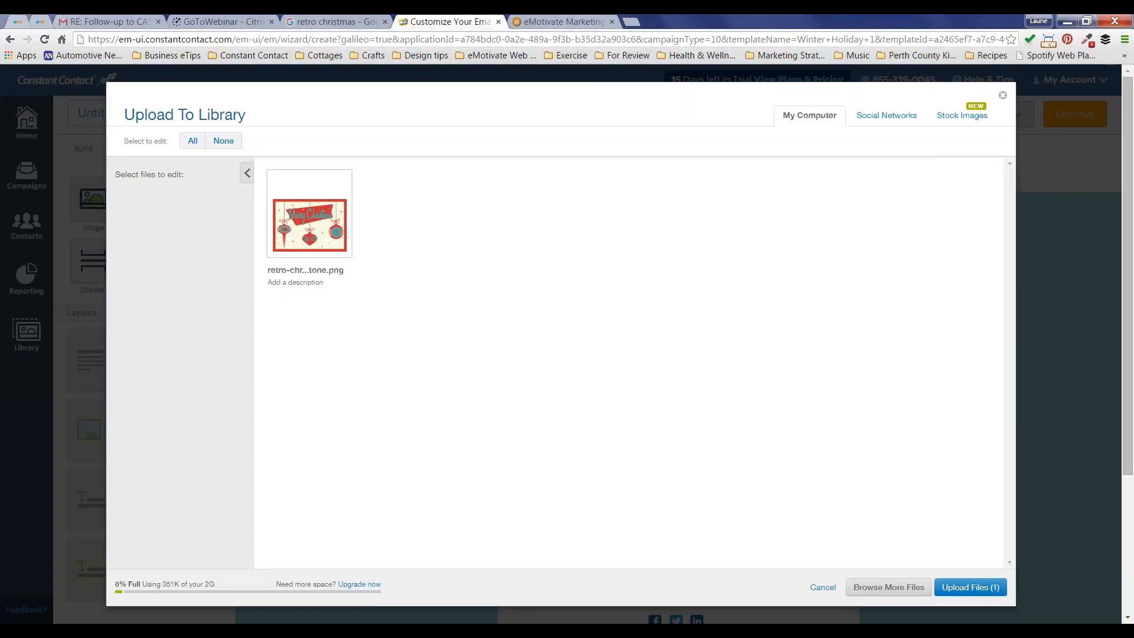
{"action": "left_click", "coordinate": [321, 204]}
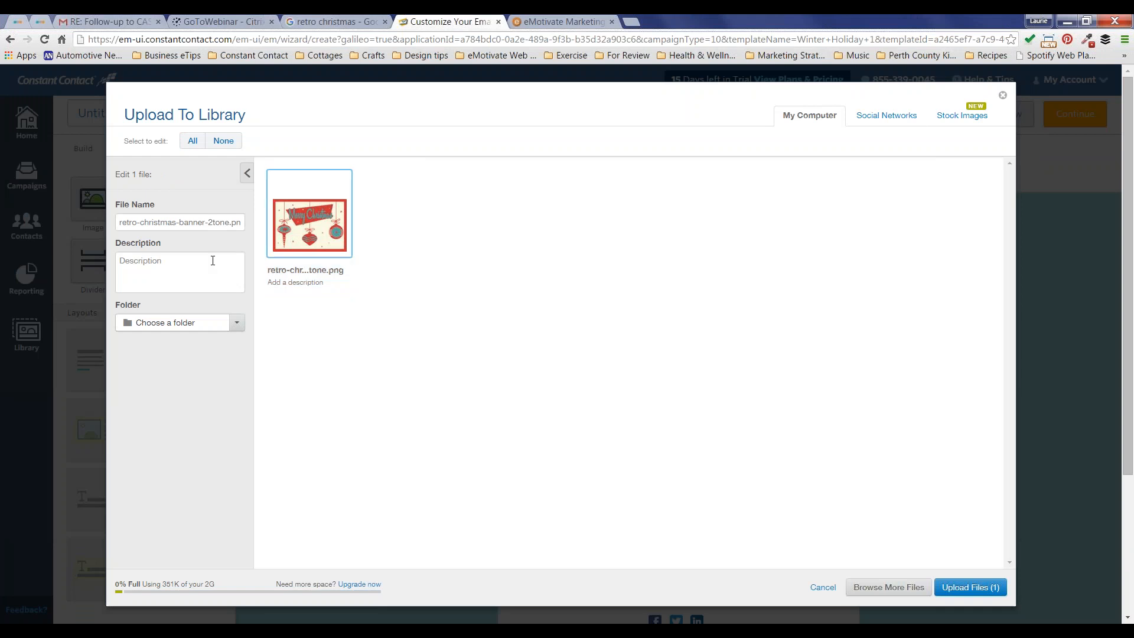
Step: Describe the banner as 'Retro Christmas Banner', upload it, and finish back in My Library
{"action": "left_click", "coordinate": [212, 261]}
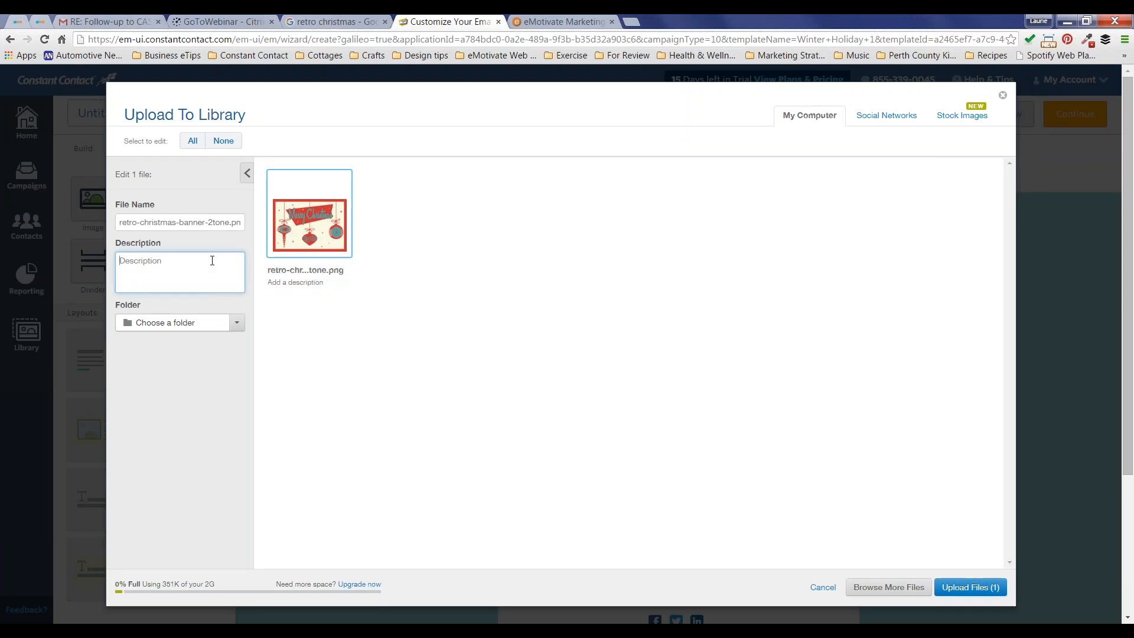
{"action": "type", "text": "Retreo"}
{"action": "key", "text": "BackSpace"}
{"action": "key", "text": "BackSpace"}
{"action": "key", "text": "BackSpace"}
{"action": "type", "text": "o Chtristi"}
{"action": "key", "text": "BackSpace"}
{"action": "key", "text": "BackSpace"}
{"action": "key", "text": "BackSpace"}
{"action": "key", "text": "BackSpace"}
{"action": "key", "text": "BackSpace"}
{"action": "type", "text": "ristmas Banner"}
{"action": "left_click", "coordinate": [970, 587]}
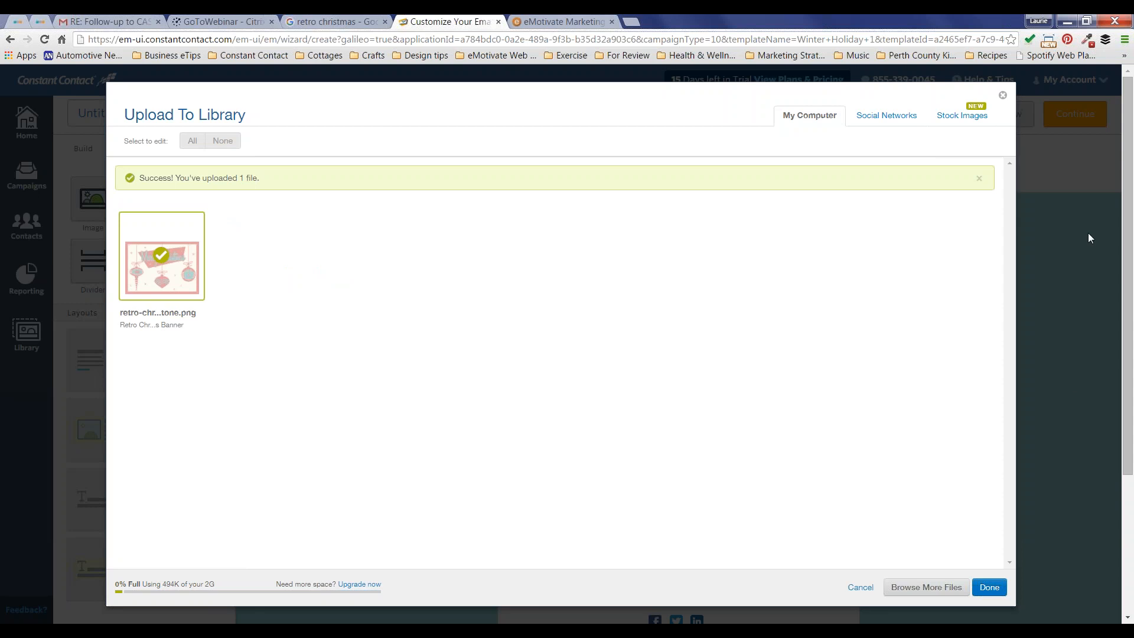
{"action": "left_click", "coordinate": [989, 587]}
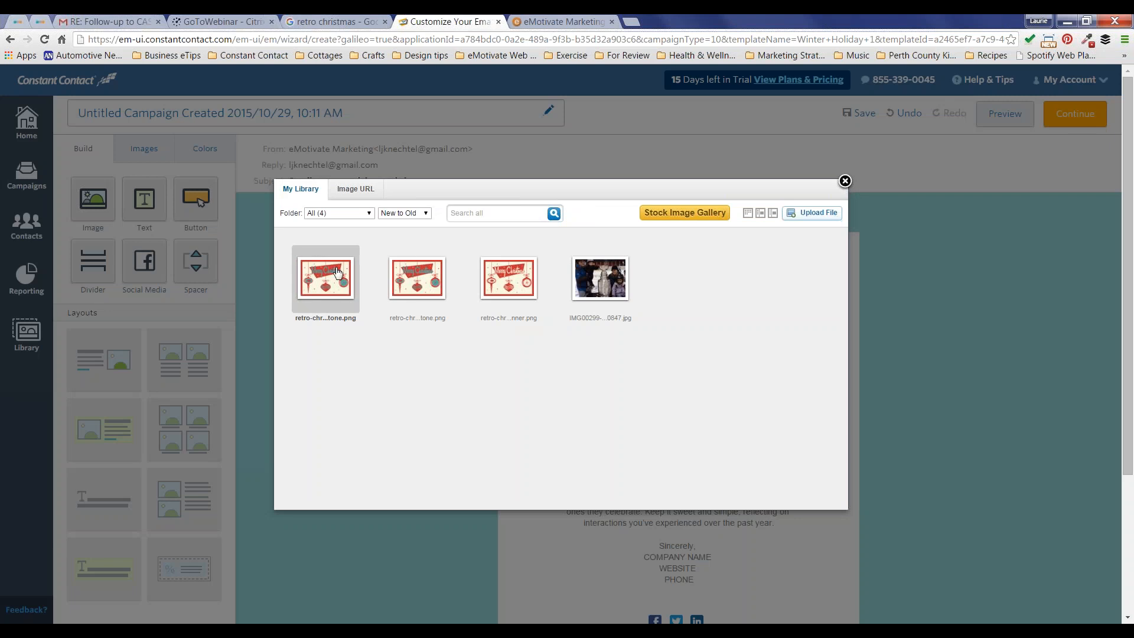
Step: Open the two-tone retro Merry Christmas banner in the Photo Editor, save it, and insert it into the header
{"action": "left_click", "coordinate": [338, 272]}
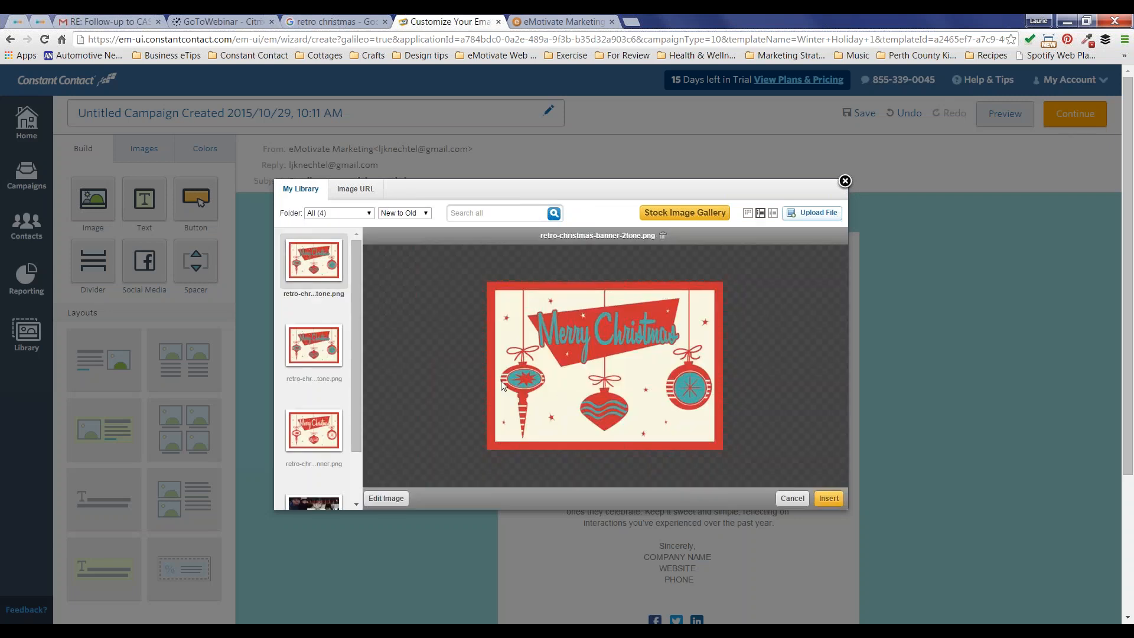
{"action": "left_click", "coordinate": [383, 499]}
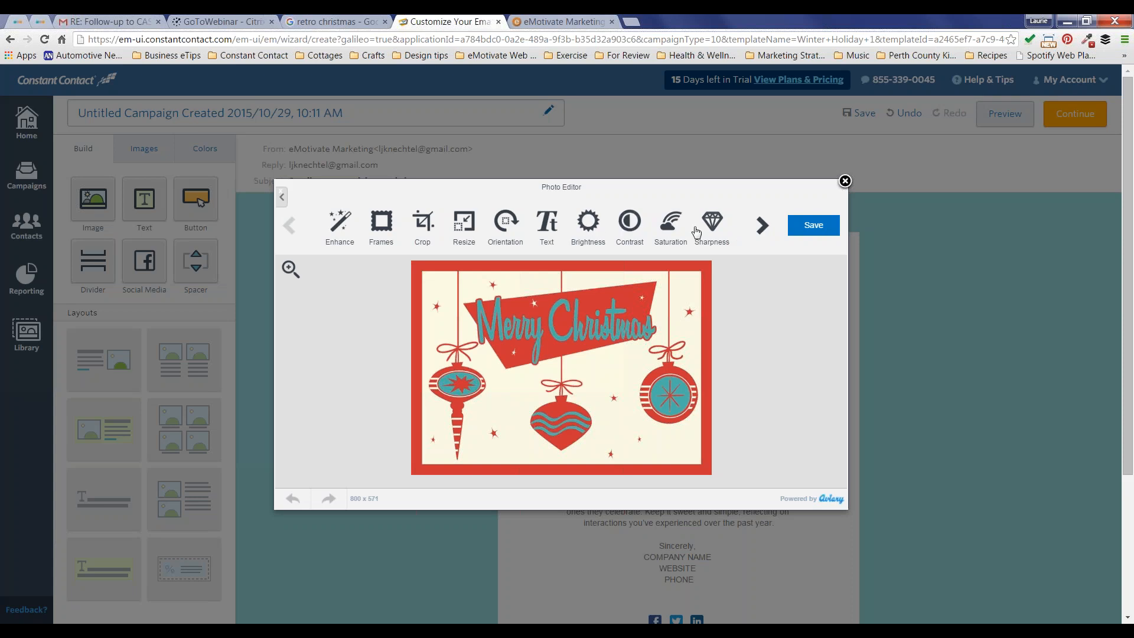
{"action": "left_click", "coordinate": [762, 226]}
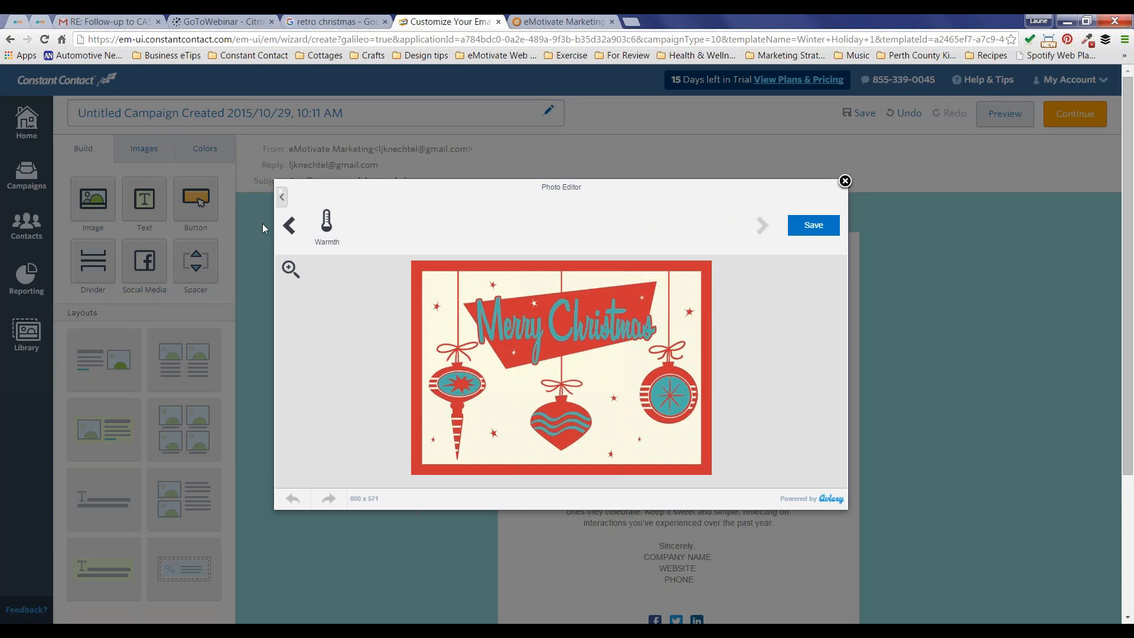
{"action": "left_click", "coordinate": [289, 225]}
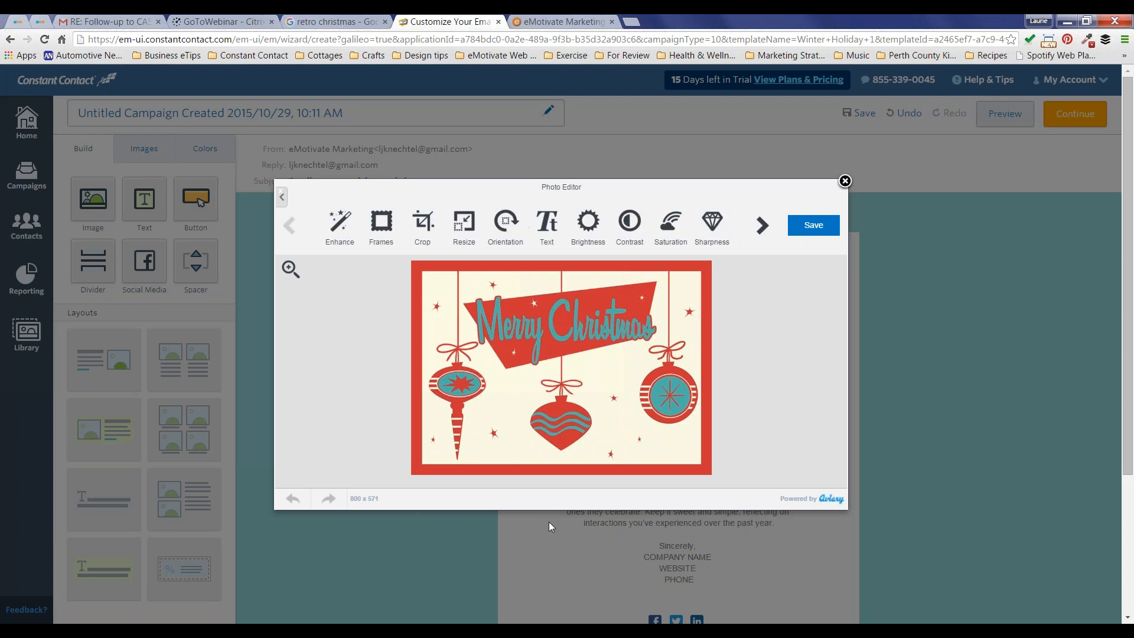
{"action": "left_click", "coordinate": [820, 227]}
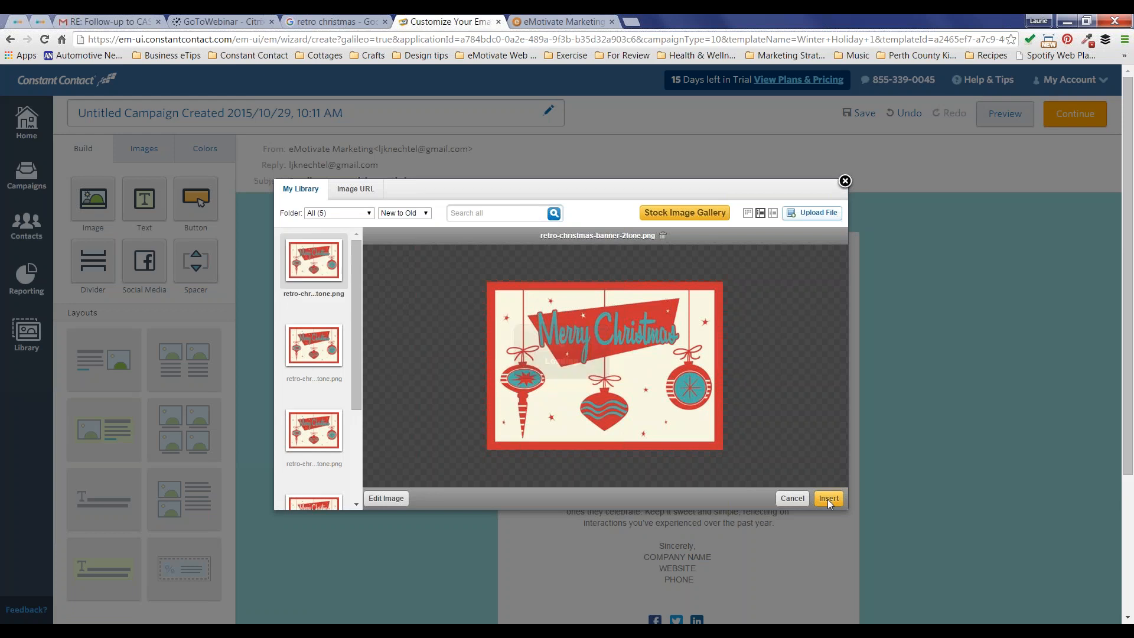
{"action": "left_click", "coordinate": [828, 498]}
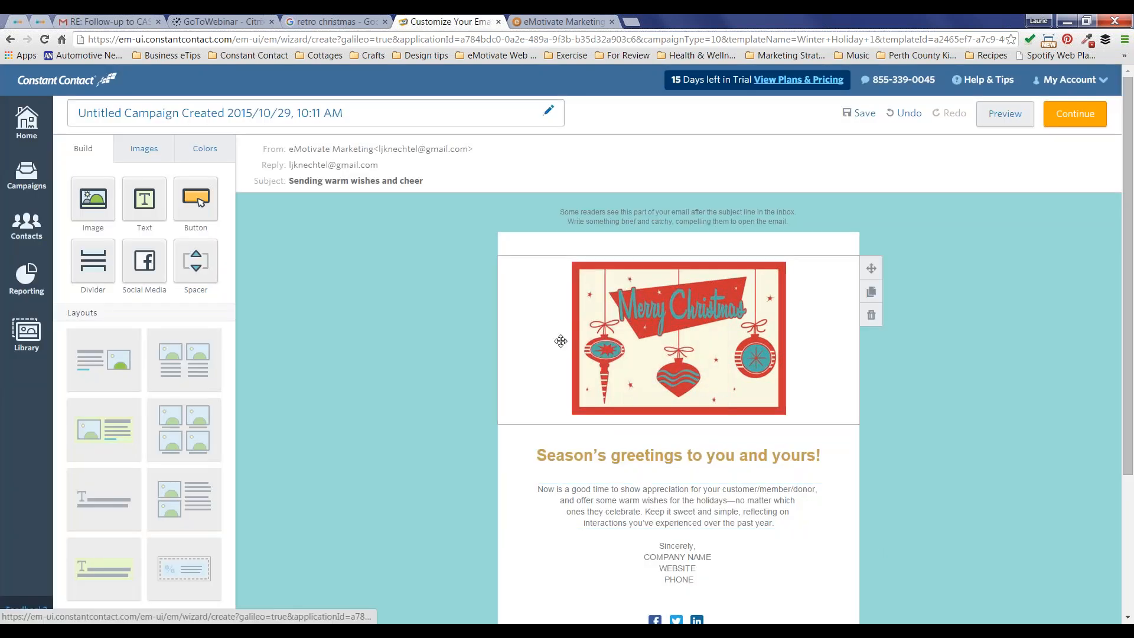
{"action": "left_click", "coordinate": [627, 312]}
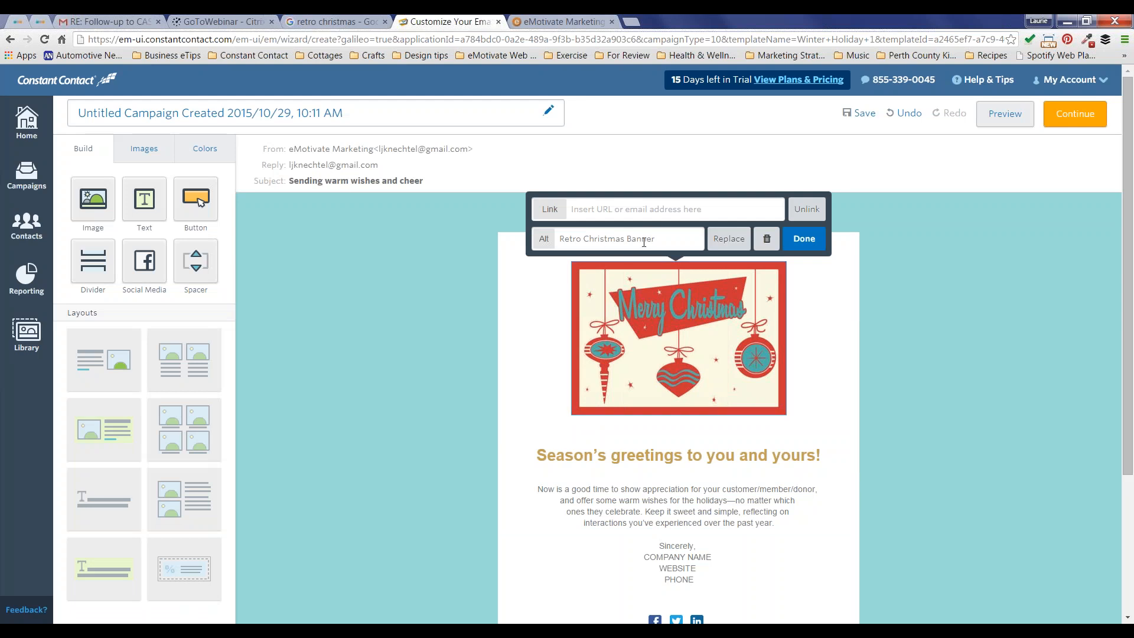
{"action": "left_click", "coordinate": [671, 210]}
{"action": "type", "text": "www."}
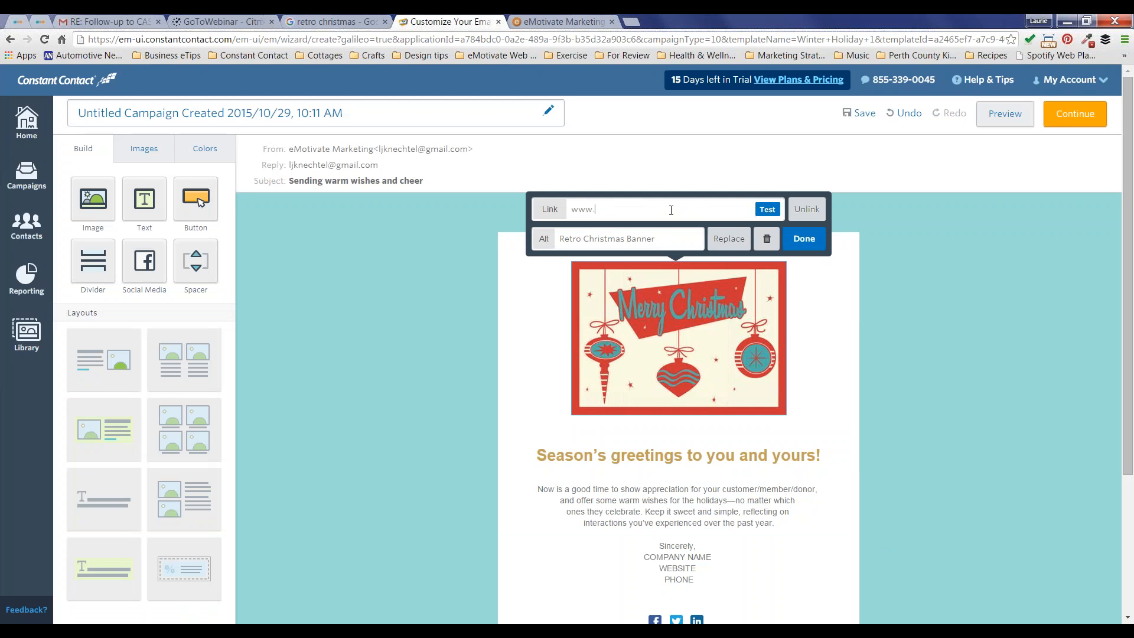
{"action": "key", "text": "BackSpace"}
{"action": "key", "text": "BackSpace"}
{"action": "key", "text": "BackSpace"}
{"action": "key", "text": "BackSpace"}
{"action": "type", "text": "htytp"}
{"action": "key", "text": "BackSpace"}
{"action": "key", "text": "BackSpace"}
{"action": "key", "text": "BackSpace"}
{"action": "type", "text": "tp:"}
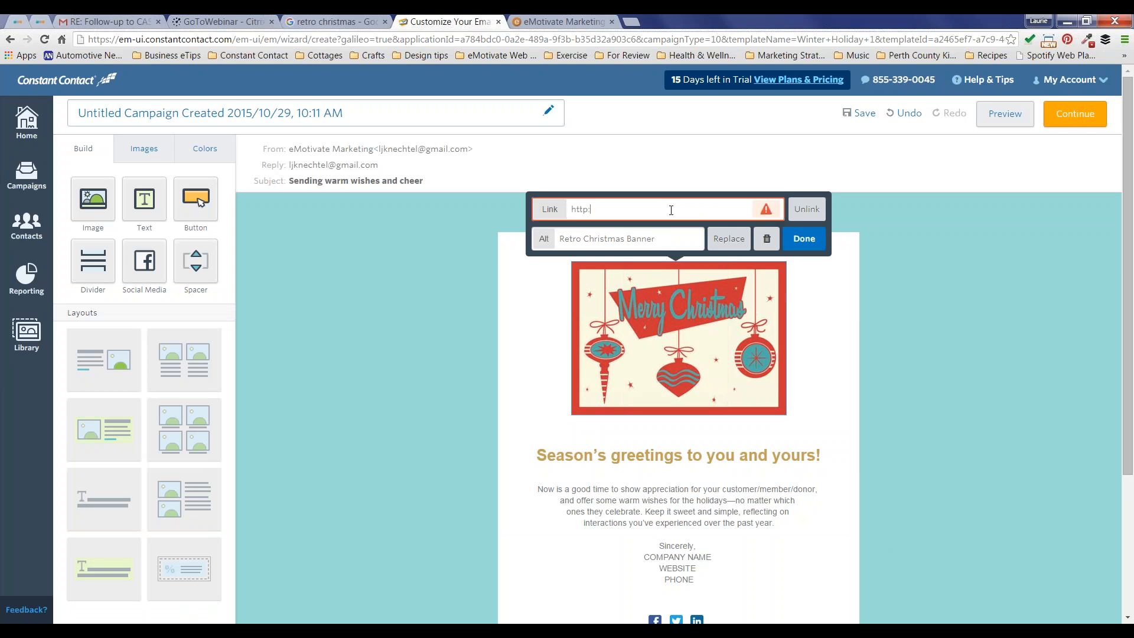
{"action": "type", "text": "//"}
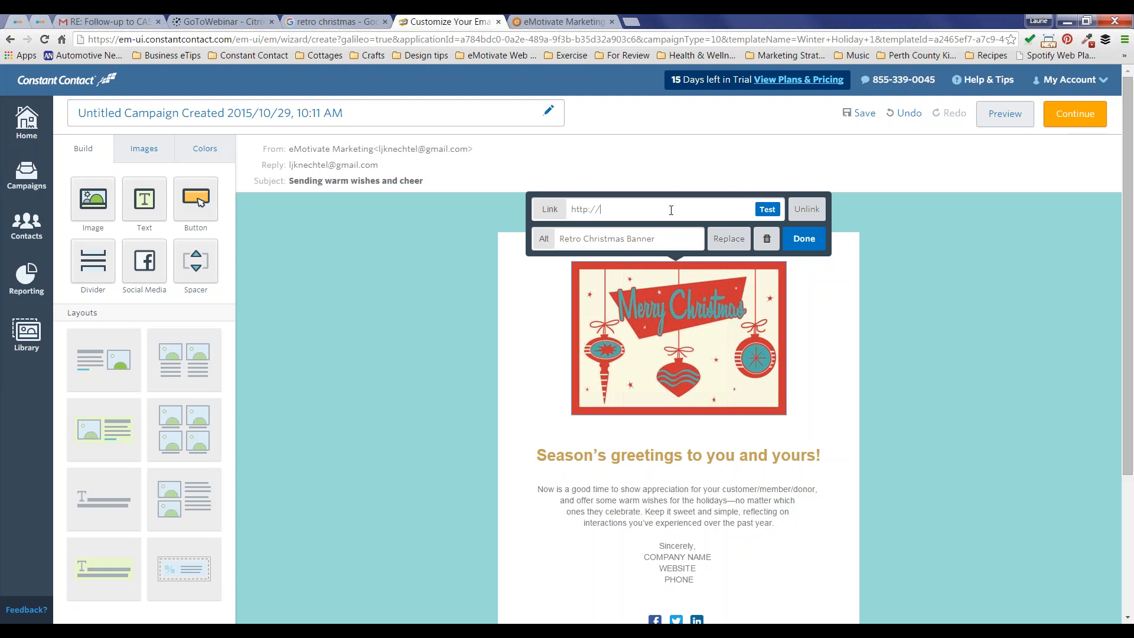
{"action": "type", "text": "www.emotivatemarketing.com"}
{"action": "key", "text": "Return"}
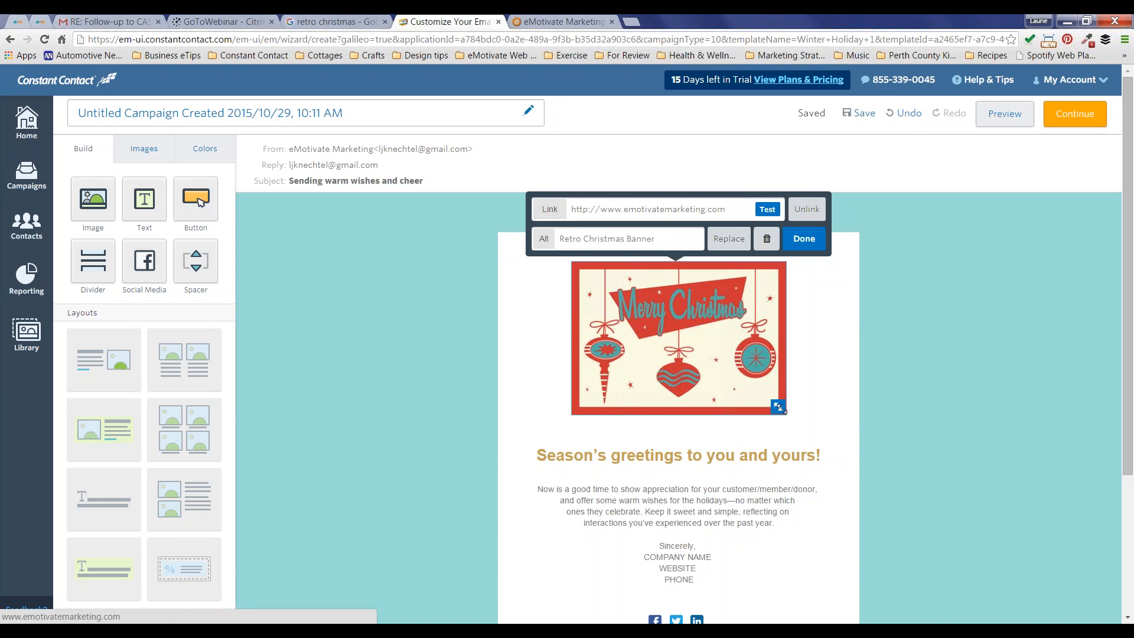
{"action": "left_click_drag", "start_coordinate": [779, 408], "coordinate": [860, 481]}
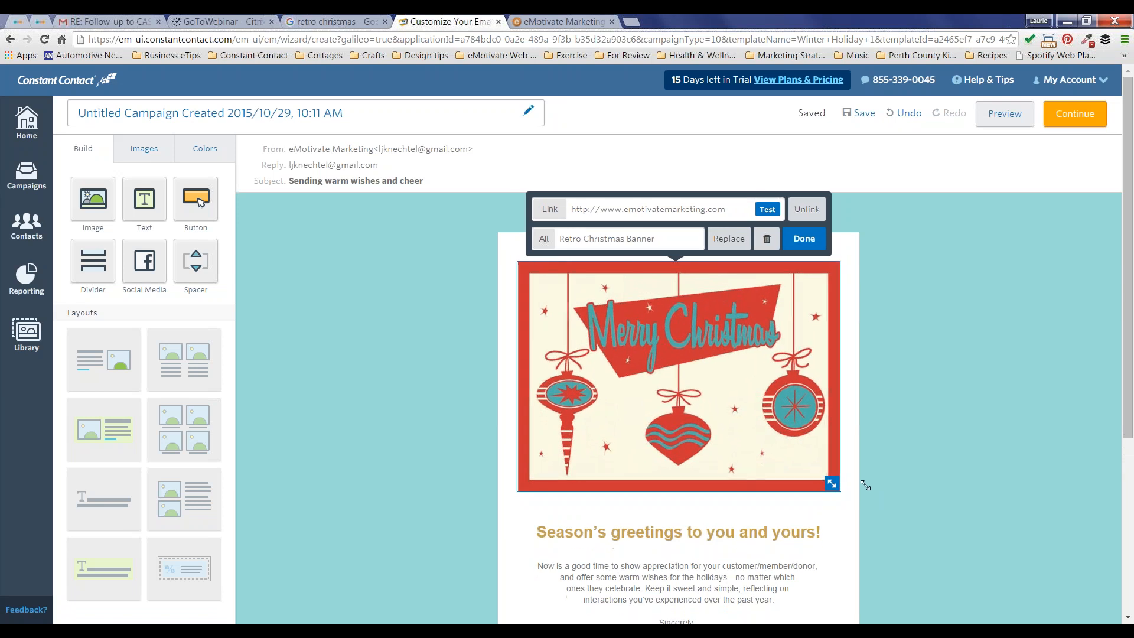
{"action": "left_click", "coordinate": [804, 239]}
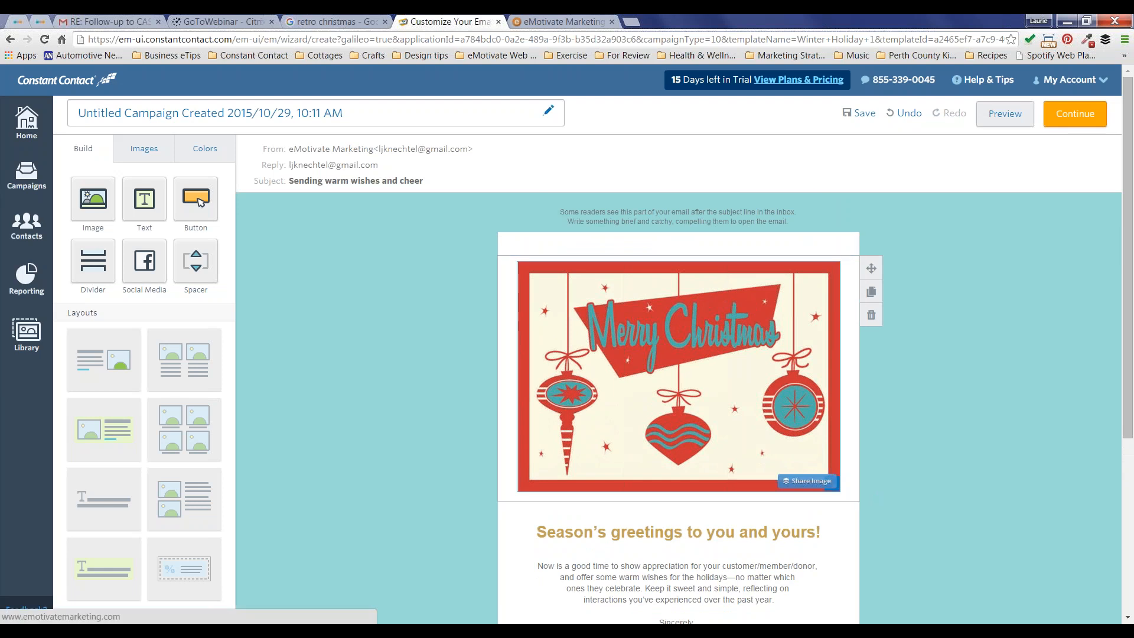
Step: Set the outer background to cream, buttons and dividers to darker teal, and headlines to red
{"action": "scroll", "coordinate": [433, 370], "scroll_direction": "down", "scroll_amount": 3}
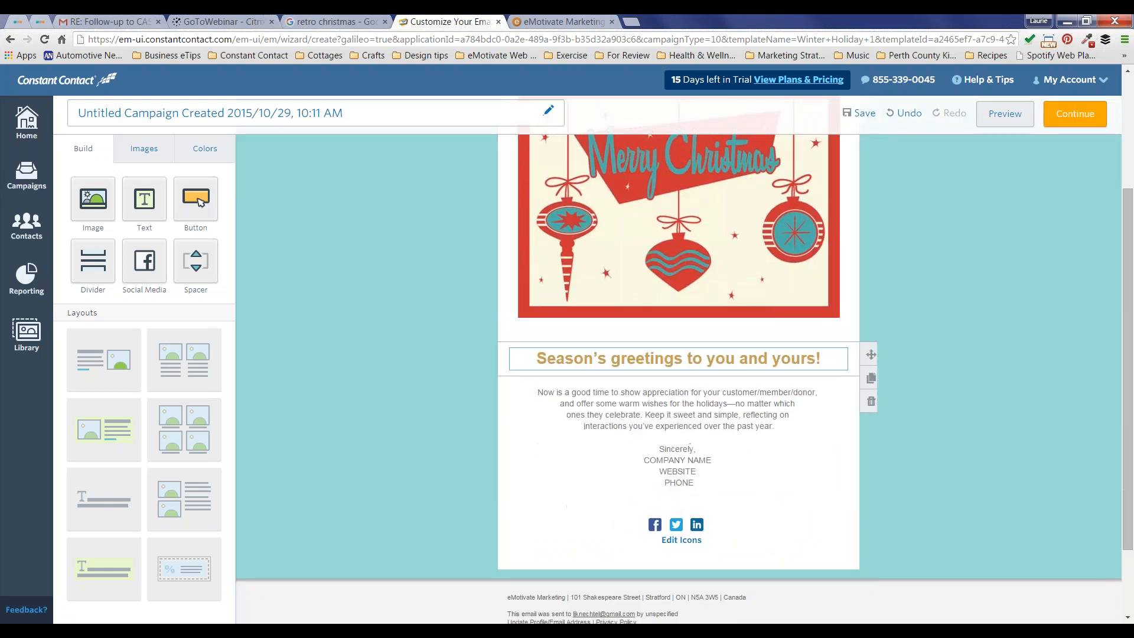
{"action": "scroll", "coordinate": [433, 371], "scroll_direction": "up", "scroll_amount": 3}
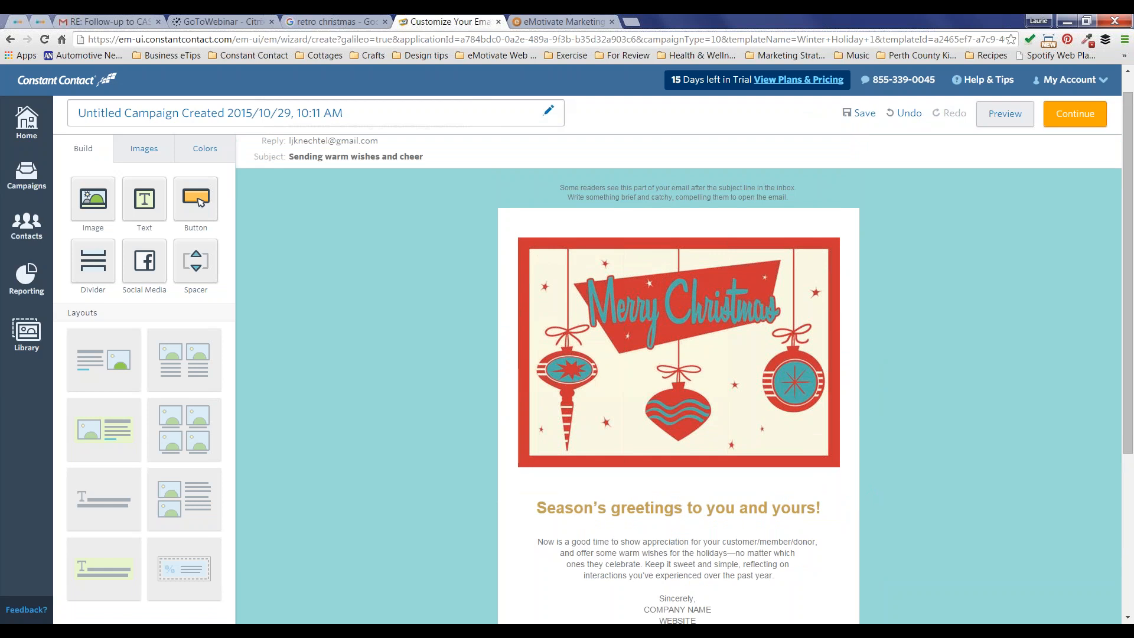
{"action": "left_click", "coordinate": [211, 147]}
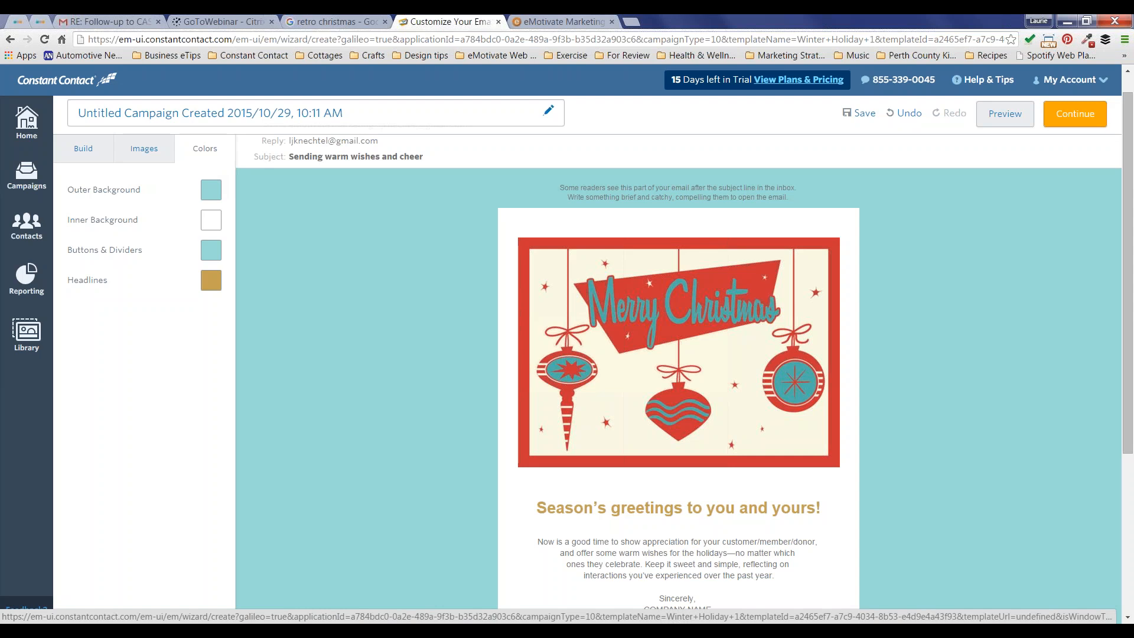
{"action": "left_click", "coordinate": [210, 189]}
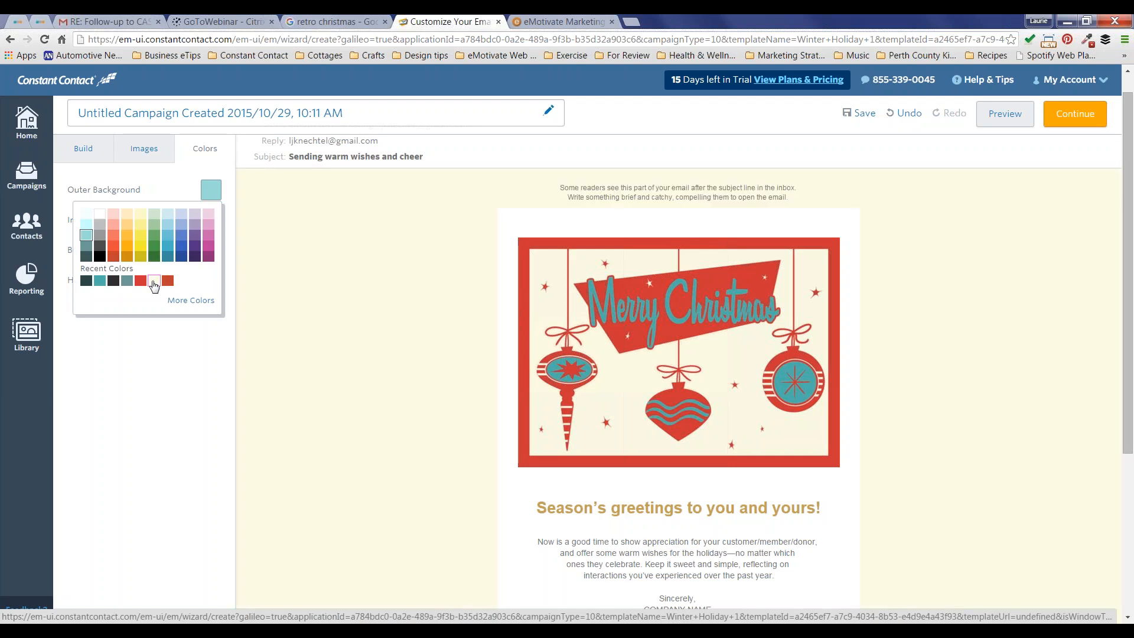
{"action": "left_click", "coordinate": [153, 282]}
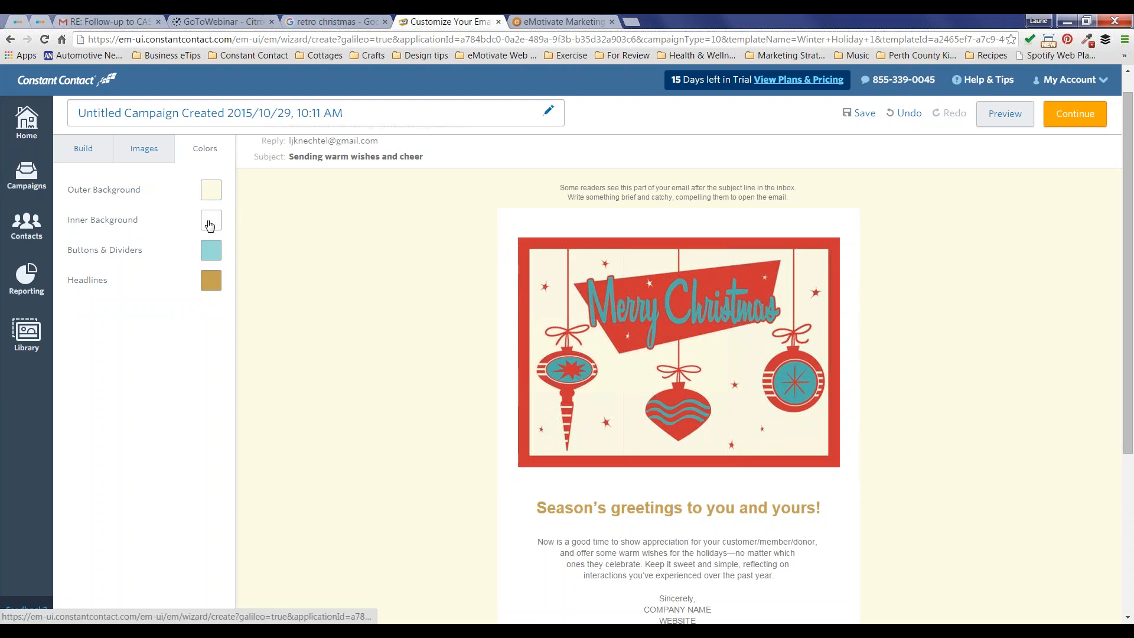
{"action": "left_click", "coordinate": [212, 250]}
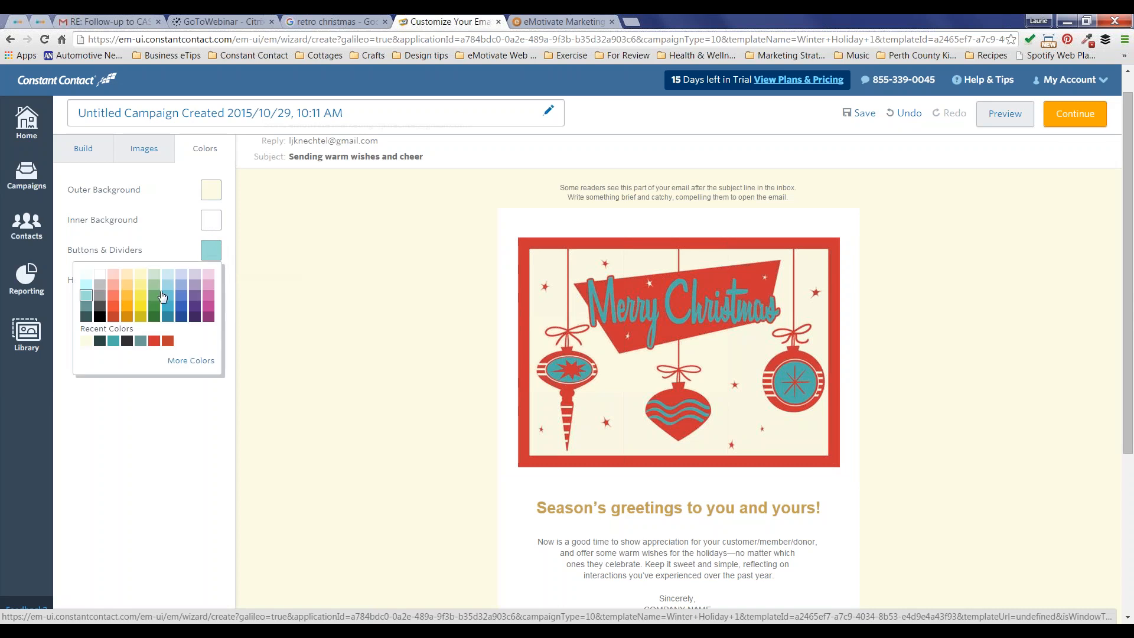
{"action": "left_click", "coordinate": [114, 341]}
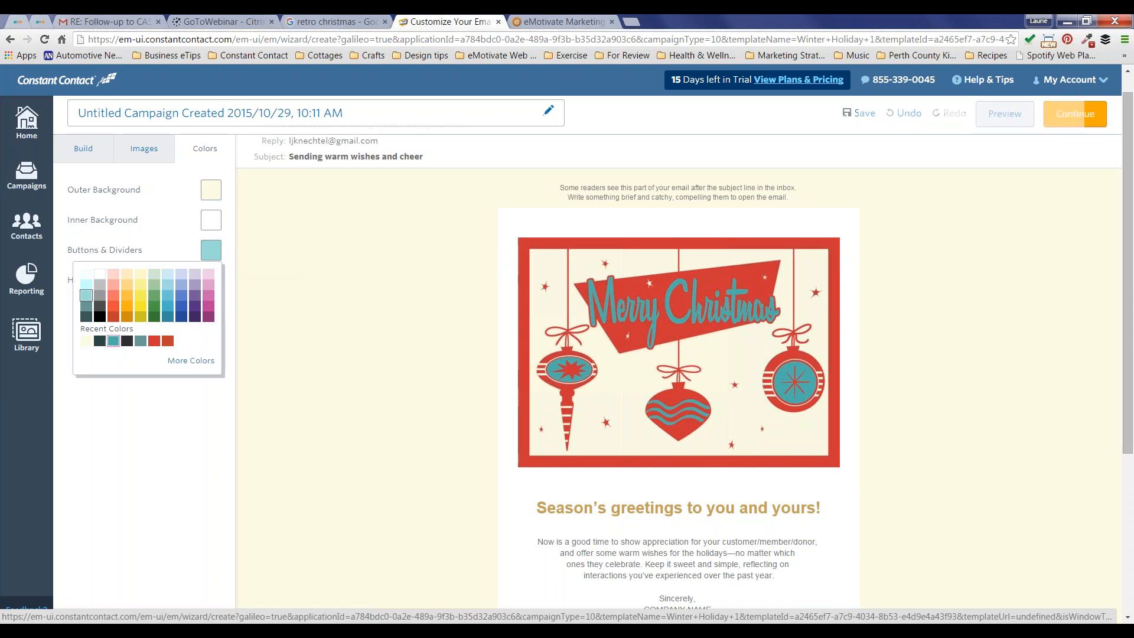
{"action": "scroll", "coordinate": [443, 286], "scroll_direction": "down", "scroll_amount": 3}
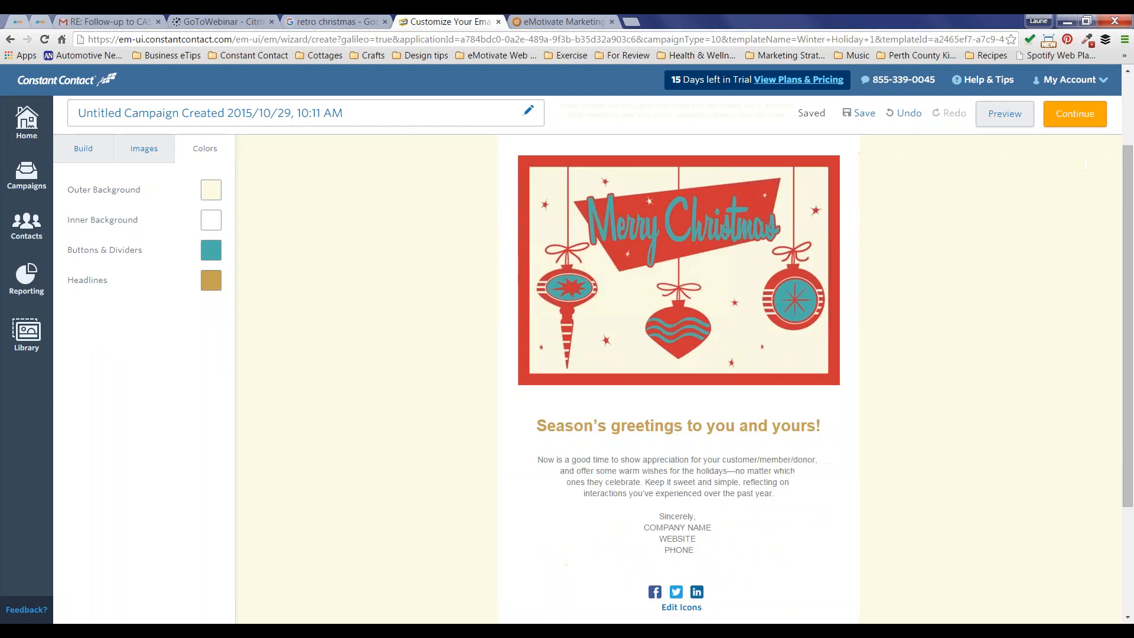
{"action": "scroll", "coordinate": [663, 330], "scroll_direction": "up", "scroll_amount": 4}
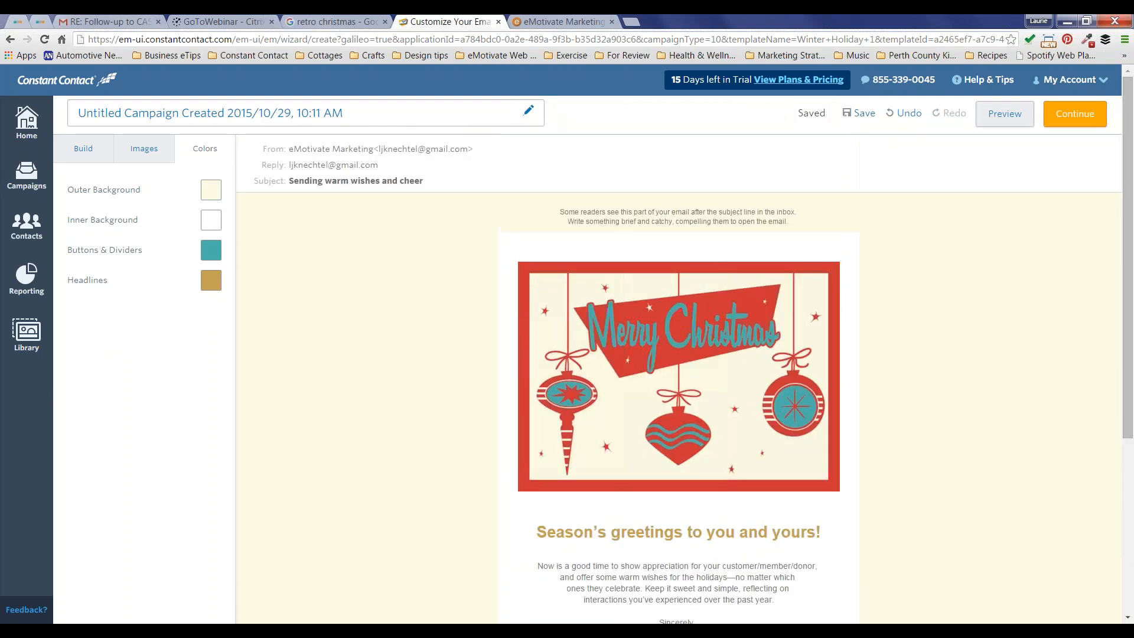
{"action": "left_click", "coordinate": [210, 280]}
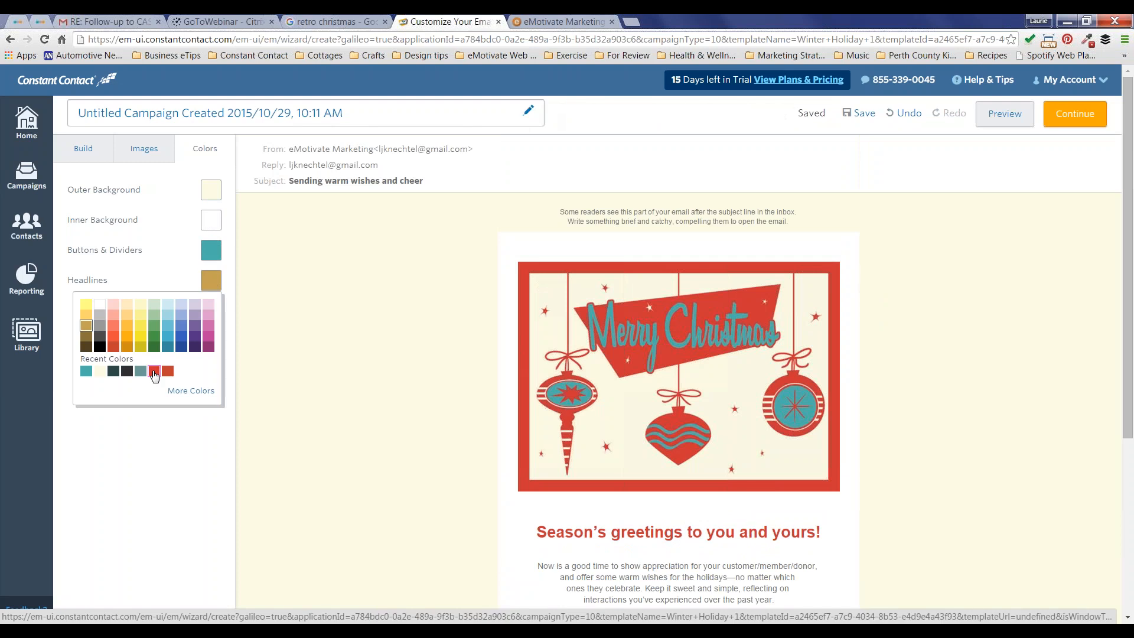
{"action": "left_click", "coordinate": [154, 372]}
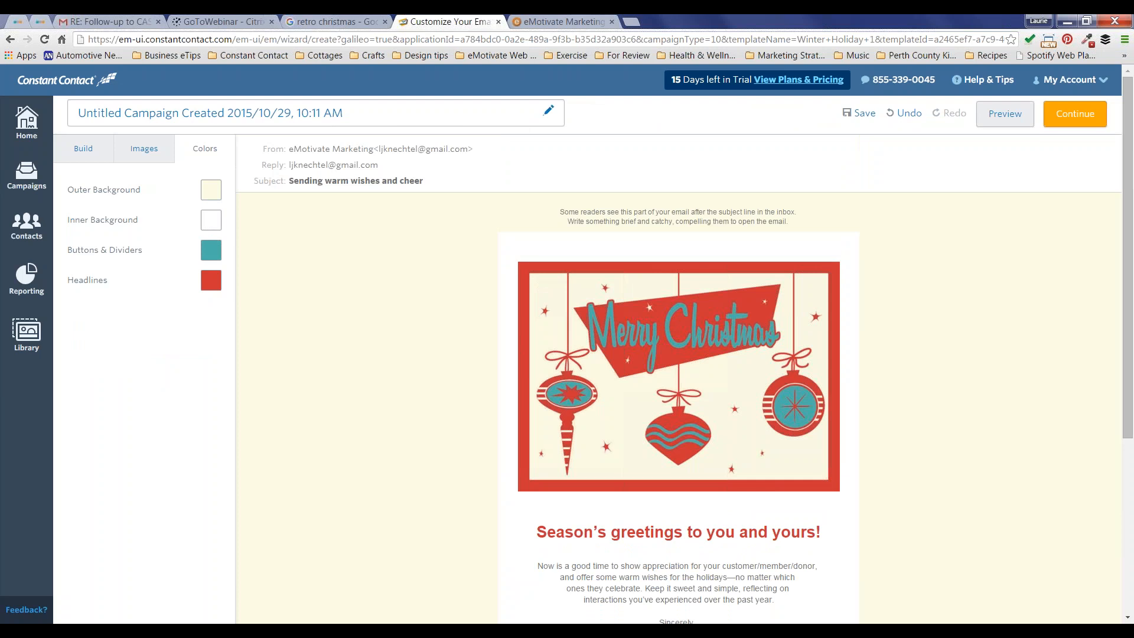
Step: Copy the eMotivate site's navbar grey #ECECEC with ColorZilla, then return to the Constant Contact tab
{"action": "left_click", "coordinate": [579, 24]}
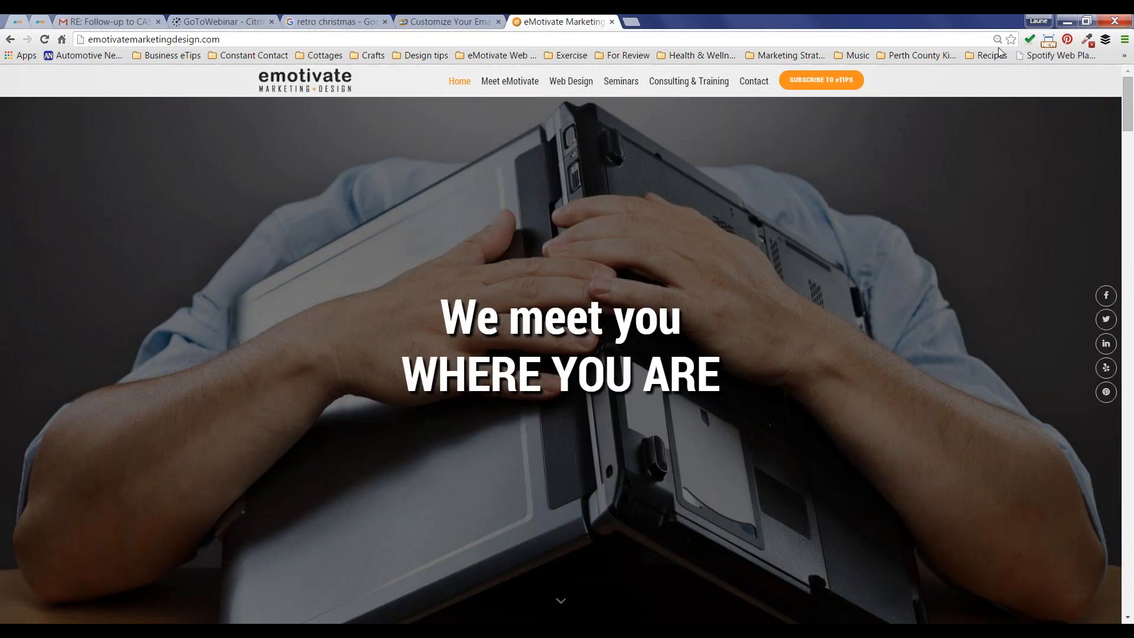
{"action": "left_click", "coordinate": [1086, 41]}
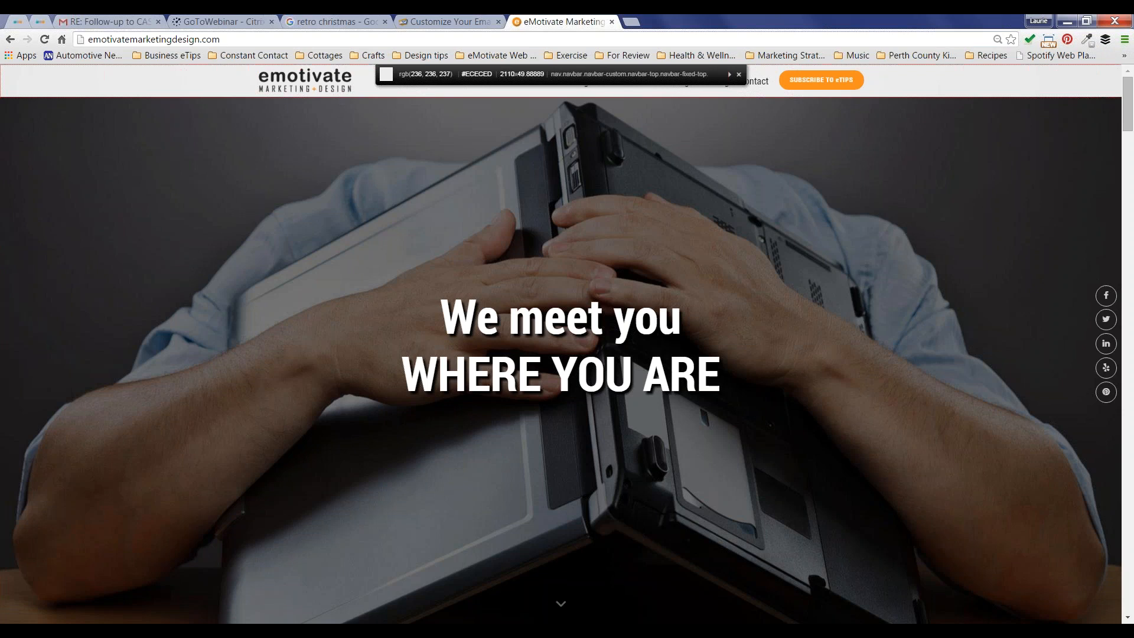
{"action": "left_click", "coordinate": [204, 77]}
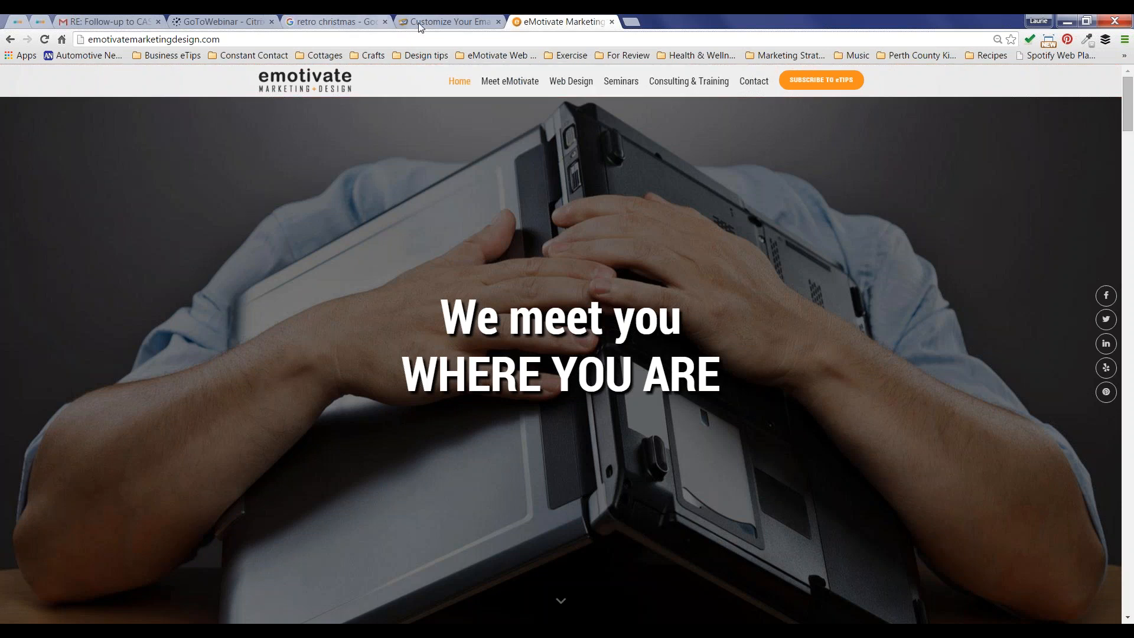
{"action": "left_click", "coordinate": [429, 23]}
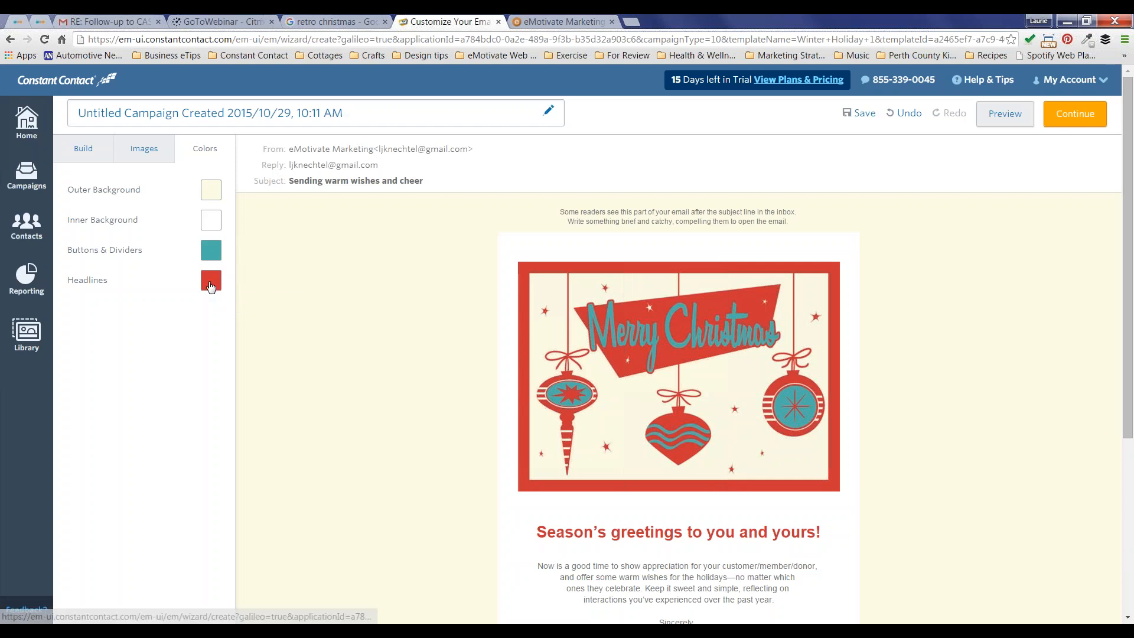
{"action": "left_click", "coordinate": [211, 285]}
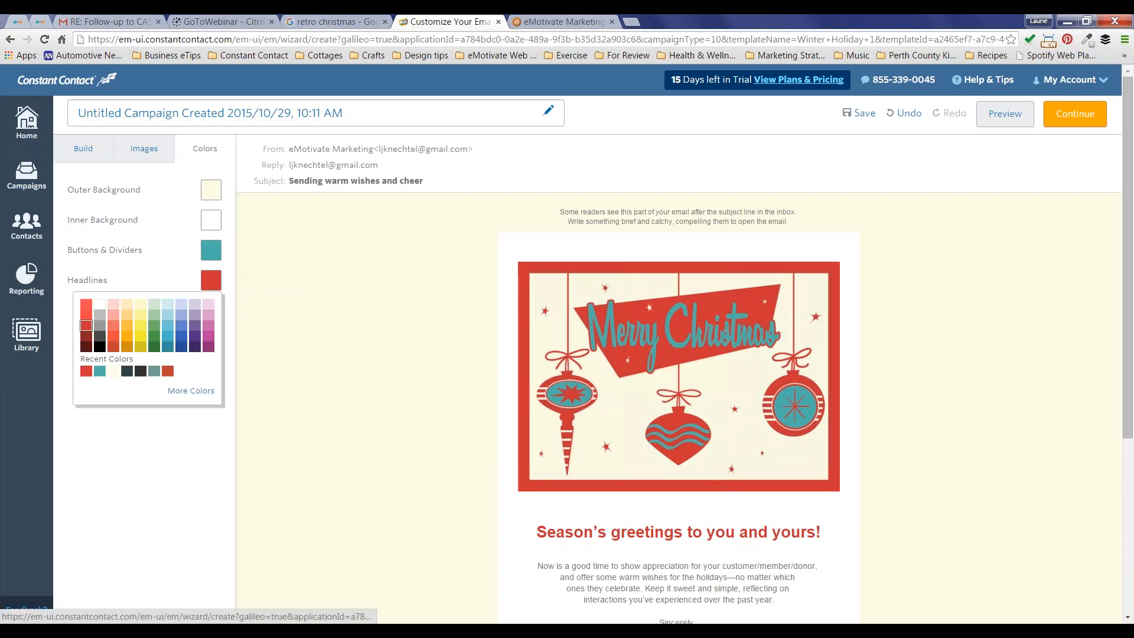
{"action": "left_click", "coordinate": [200, 397]}
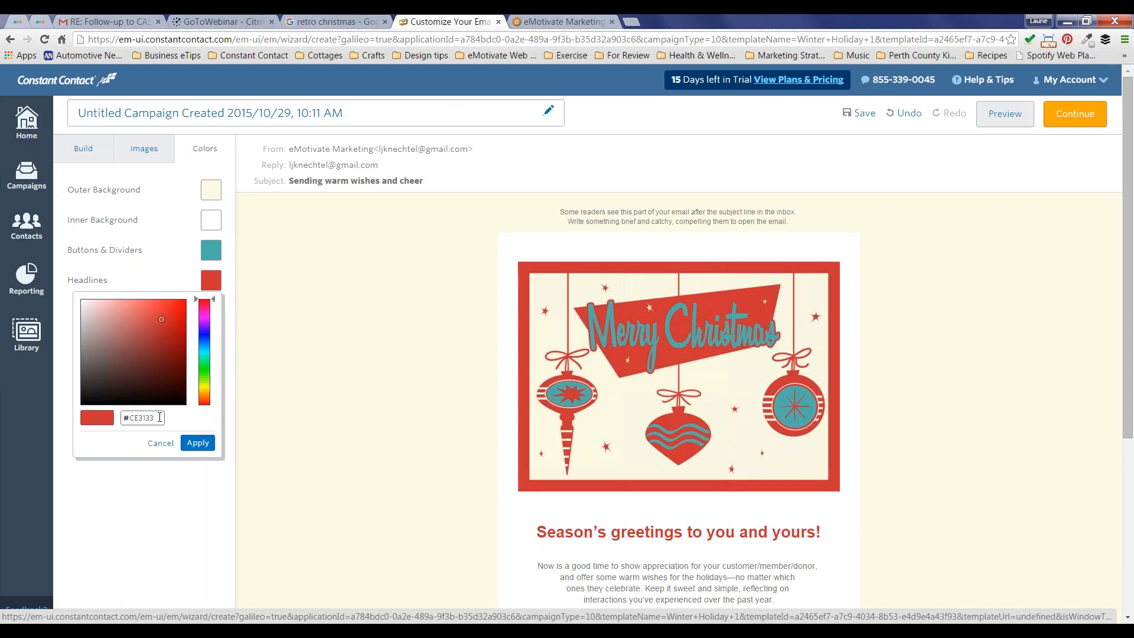
{"action": "key", "text": "BackSpace"}
{"action": "key", "text": "BackSpace"}
{"action": "key", "text": "BackSpace"}
{"action": "key", "text": "BackSpace"}
{"action": "key", "text": "BackSpace"}
{"action": "left_click", "coordinate": [160, 443]}
{"action": "left_click", "coordinate": [349, 347]}
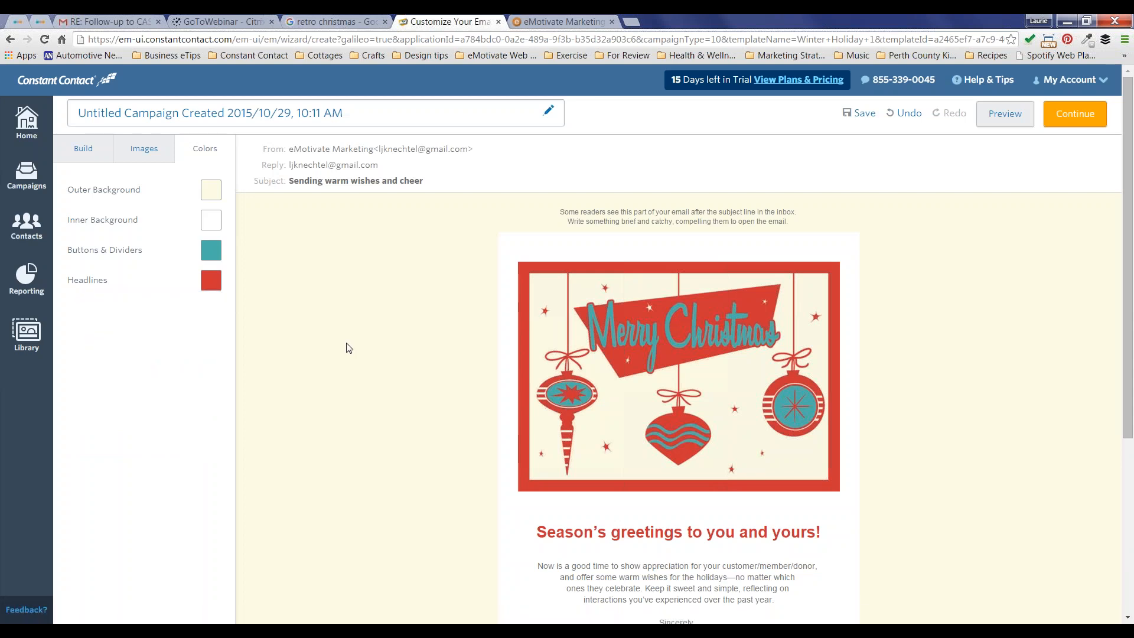
{"action": "scroll", "coordinate": [349, 348], "scroll_direction": "down", "scroll_amount": 4}
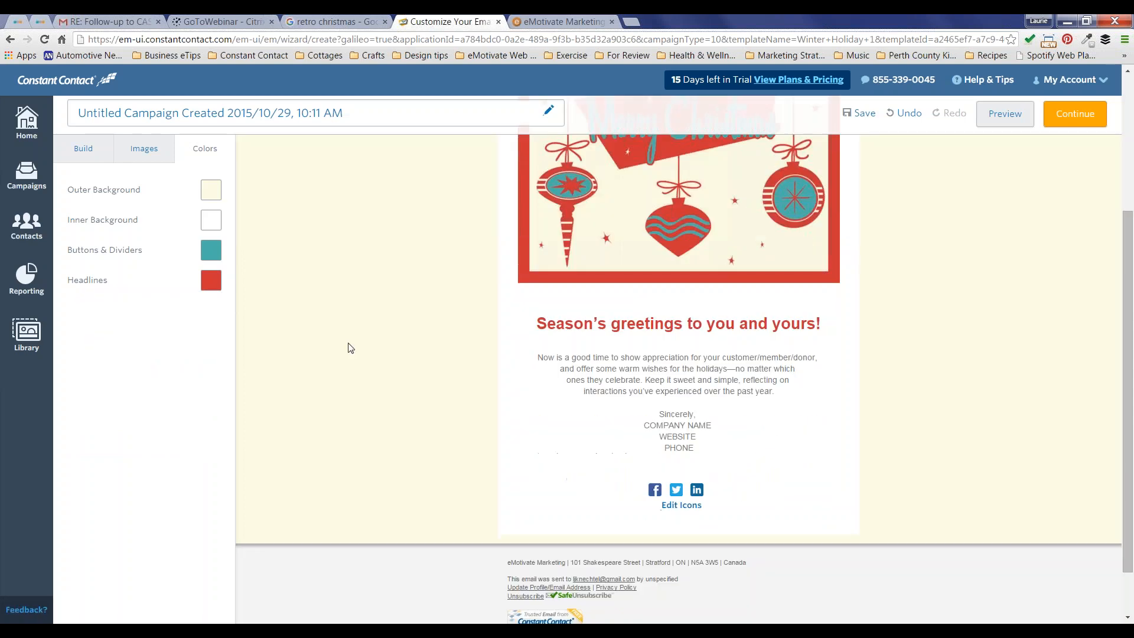
{"action": "left_click", "coordinate": [803, 323]}
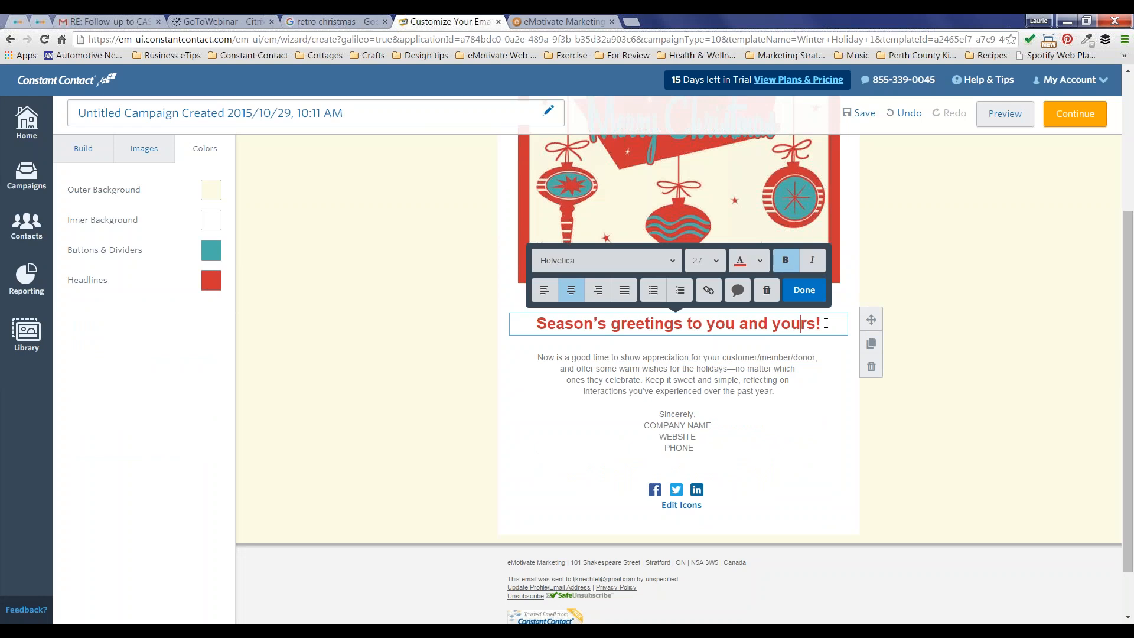
{"action": "left_click_drag", "start_coordinate": [826, 324], "coordinate": [539, 323]}
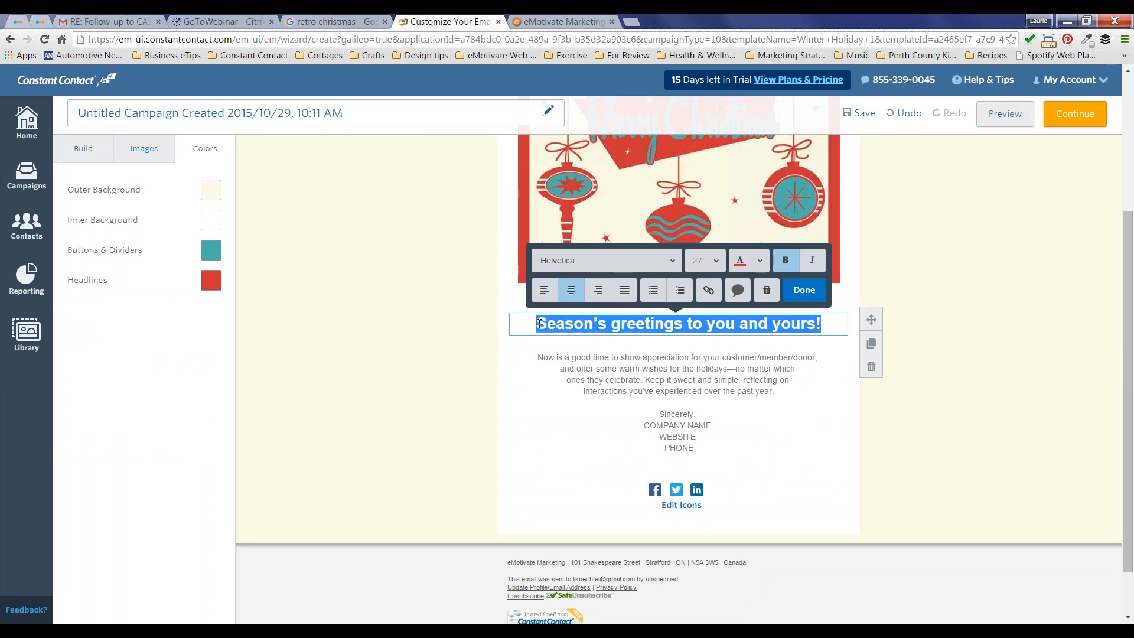
{"action": "type", "text": "Wish"}
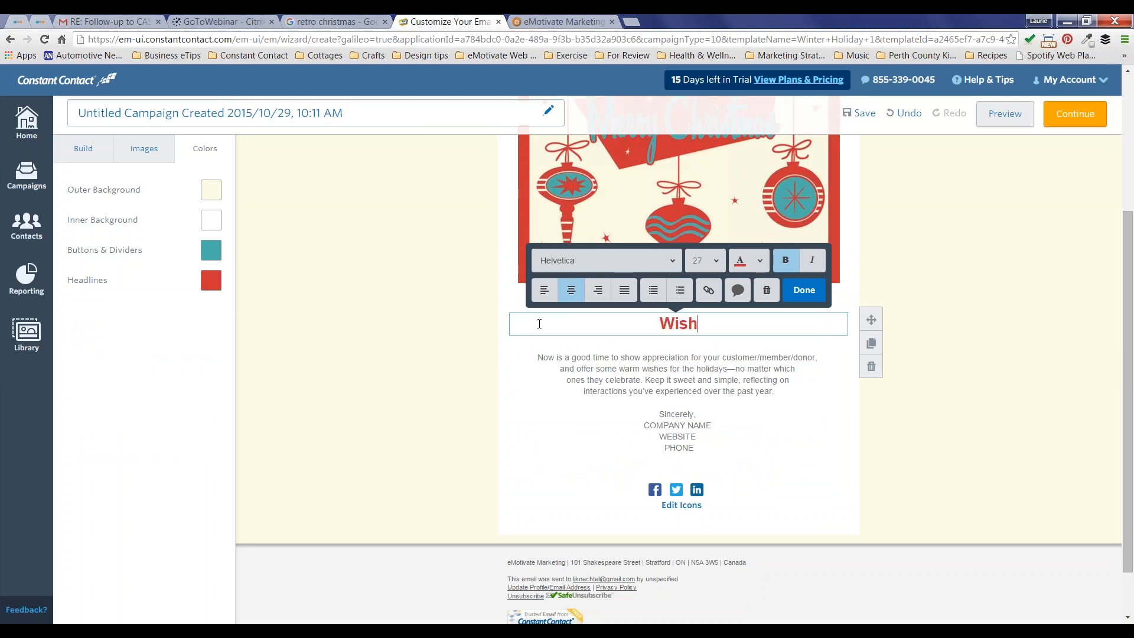
{"action": "type", "text": "ing you all the "}
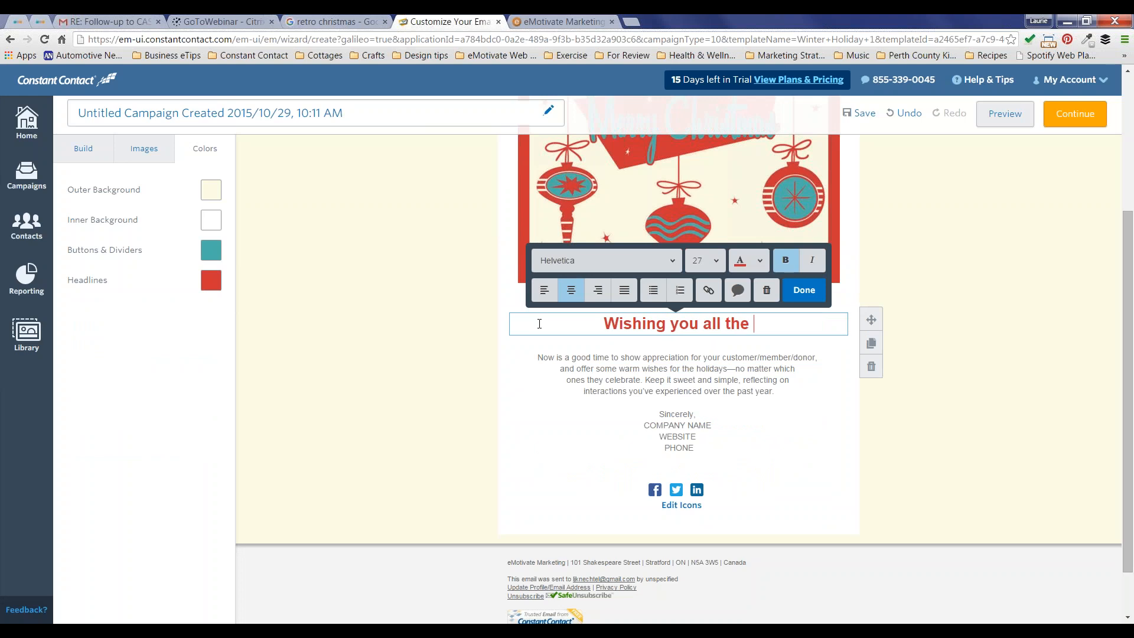
{"action": "type", "text": "best this holiday season"}
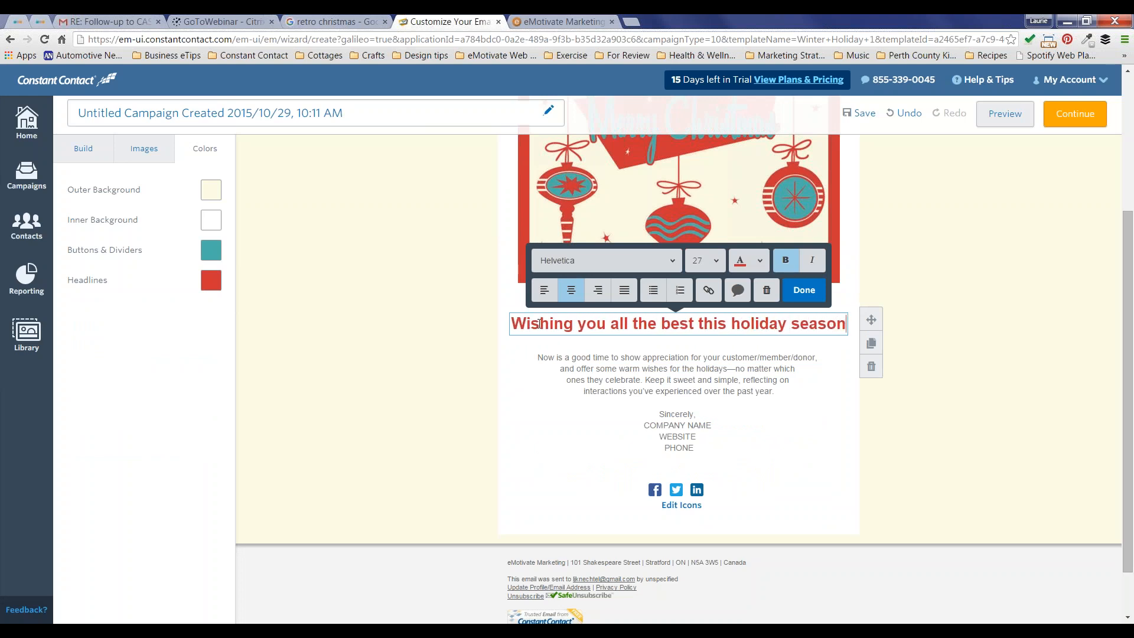
{"action": "type", "text": "!"}
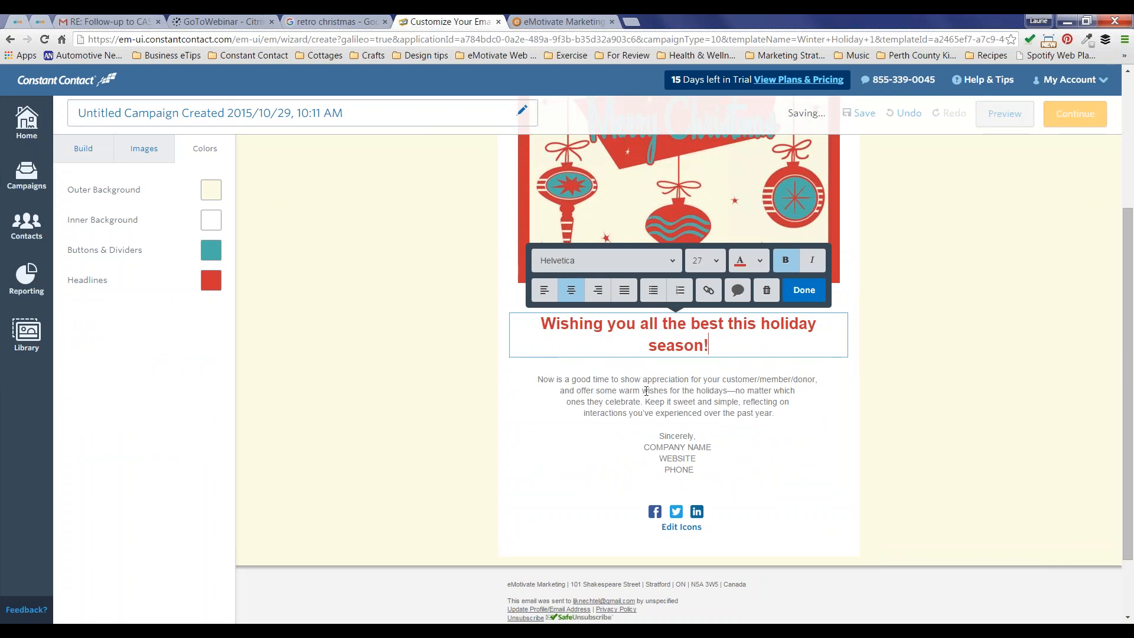
{"action": "double_click", "coordinate": [693, 339]}
{"action": "left_click_drag", "start_coordinate": [693, 339], "coordinate": [540, 323]}
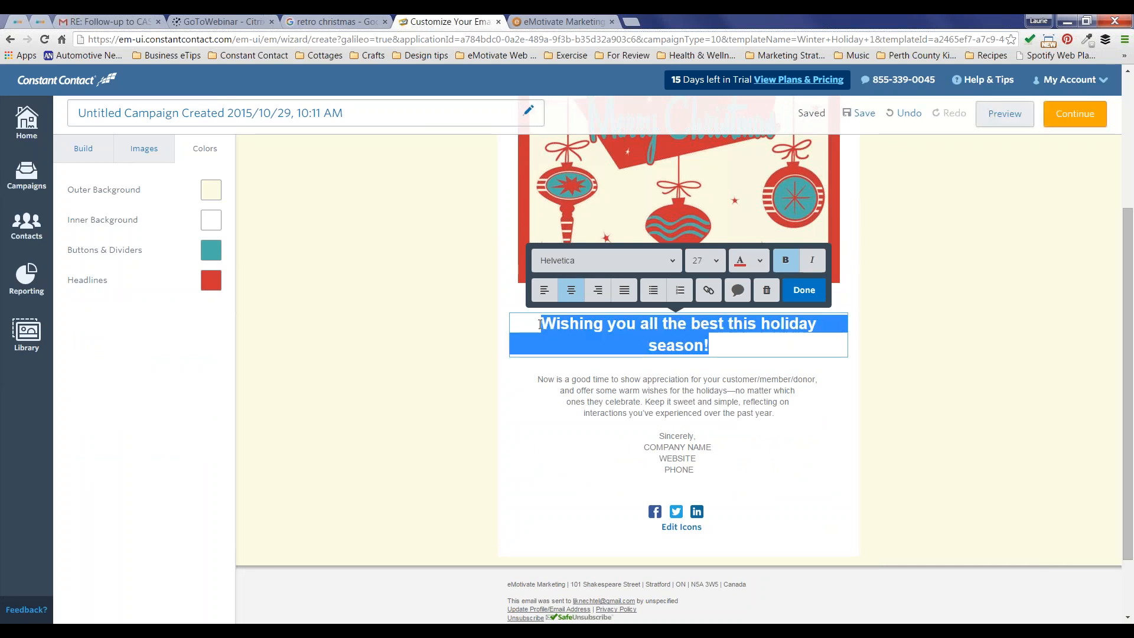
{"action": "left_click", "coordinate": [717, 263]}
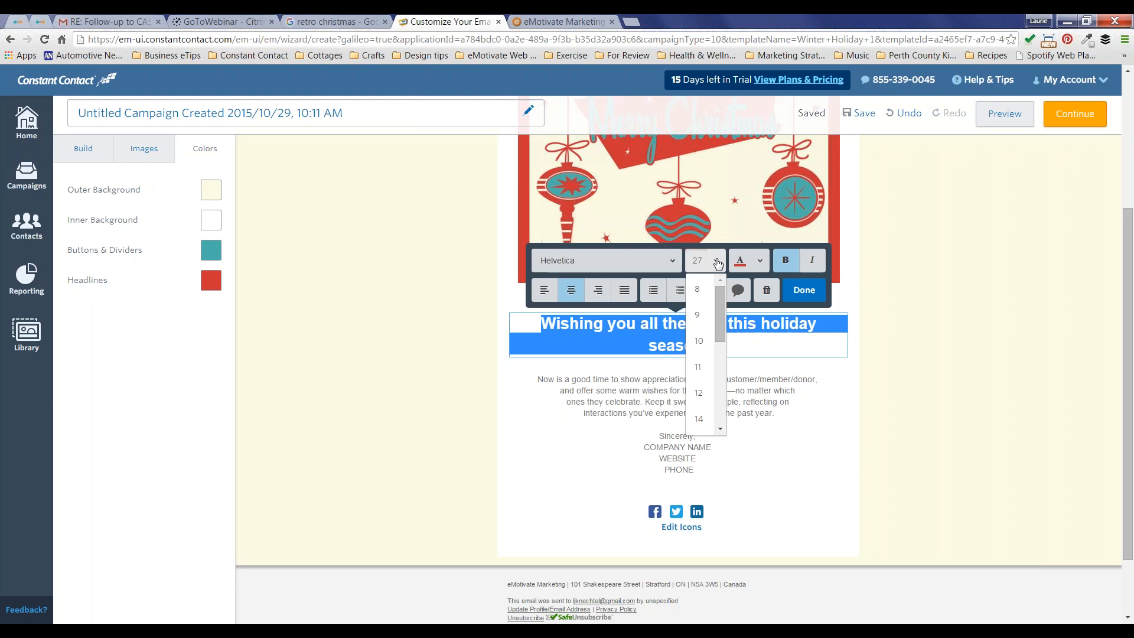
{"action": "scroll", "coordinate": [721, 419], "scroll_direction": "down", "scroll_amount": 3}
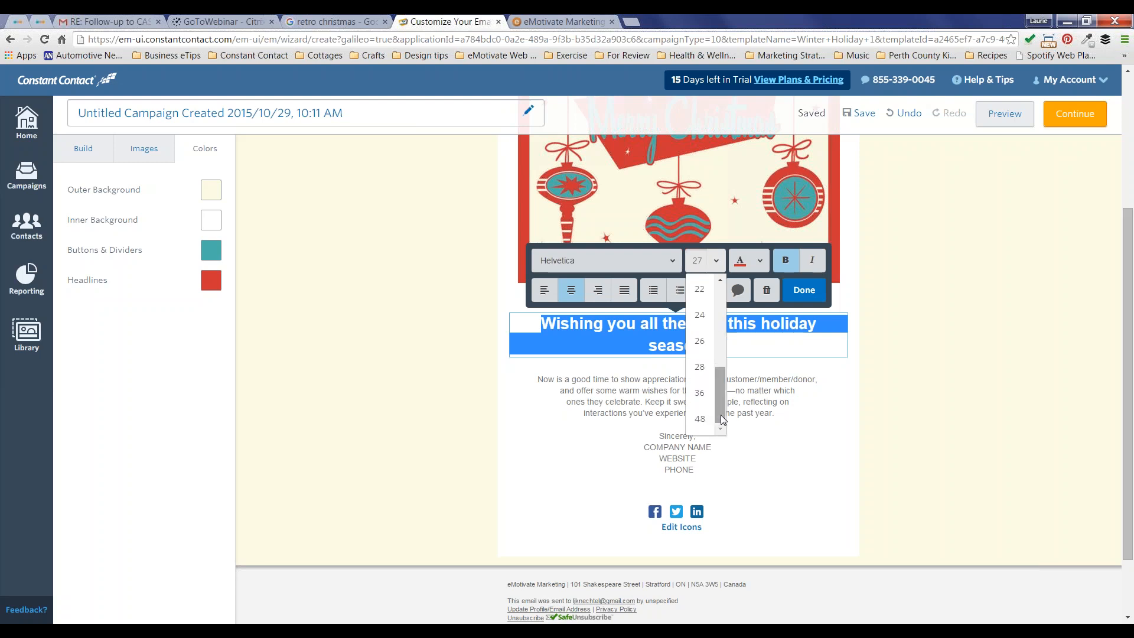
{"action": "left_click", "coordinate": [699, 341]}
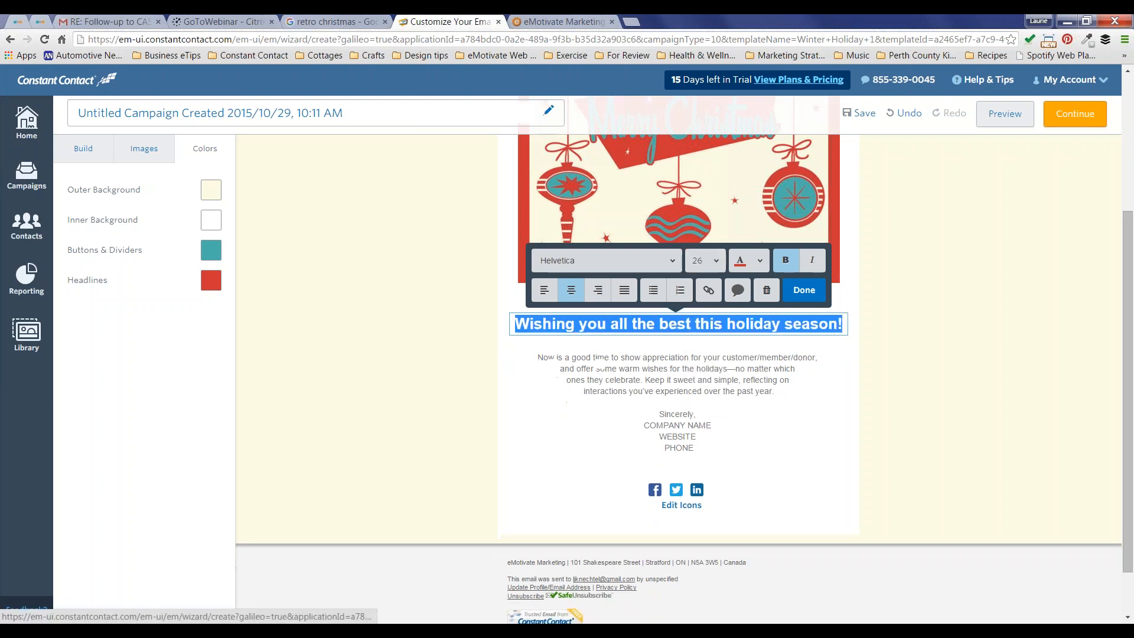
{"action": "left_click", "coordinate": [581, 262]}
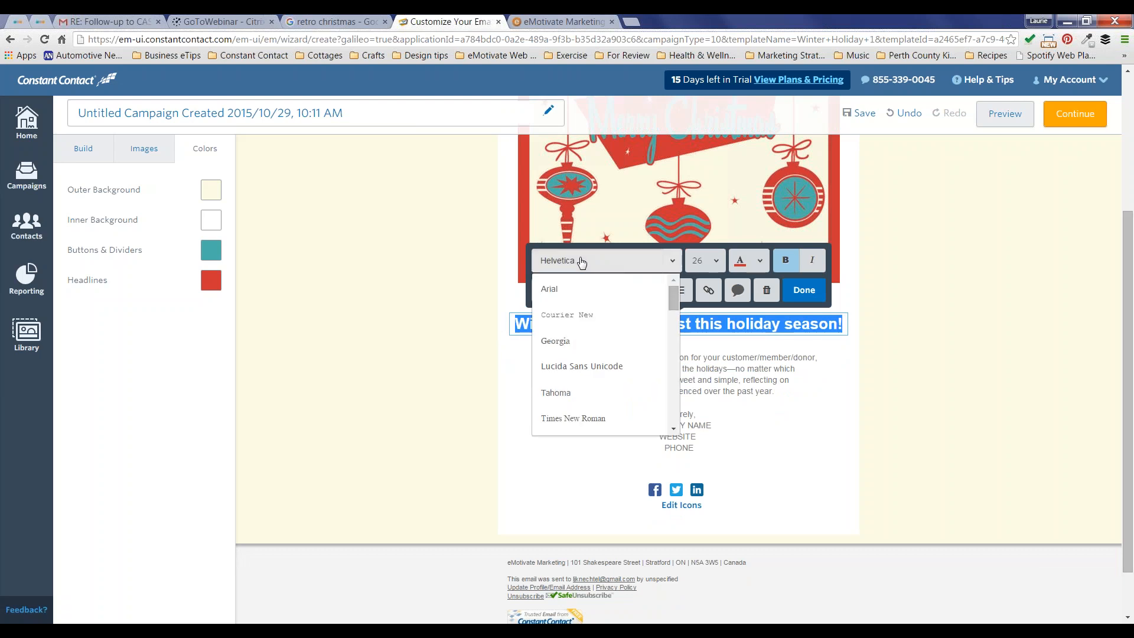
{"action": "left_click", "coordinate": [582, 263]}
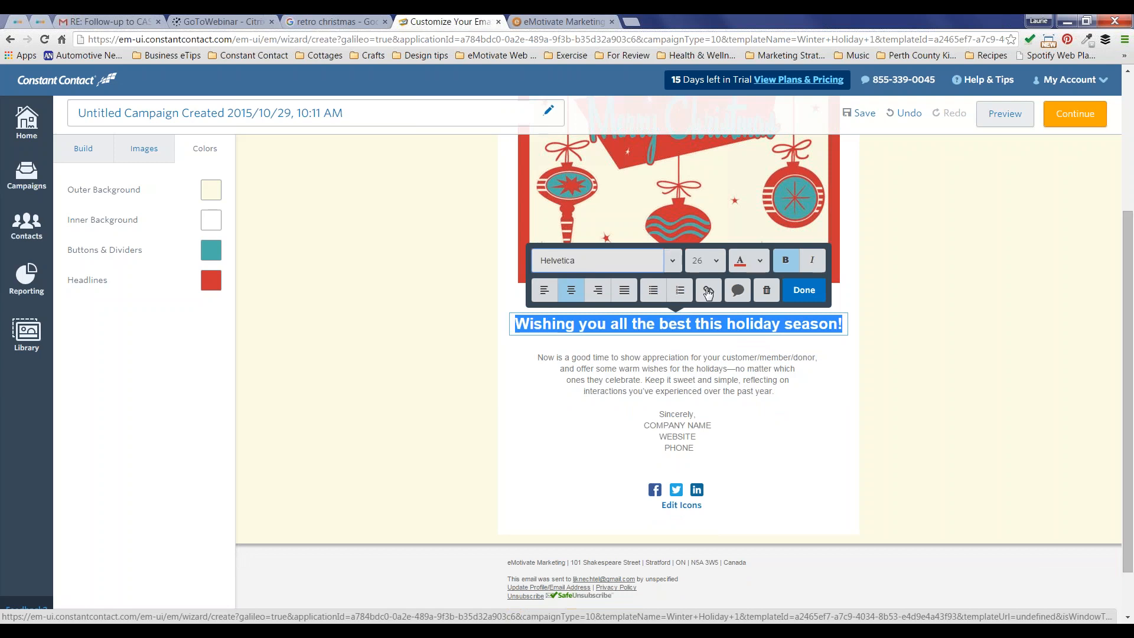
{"action": "left_click", "coordinate": [688, 323]}
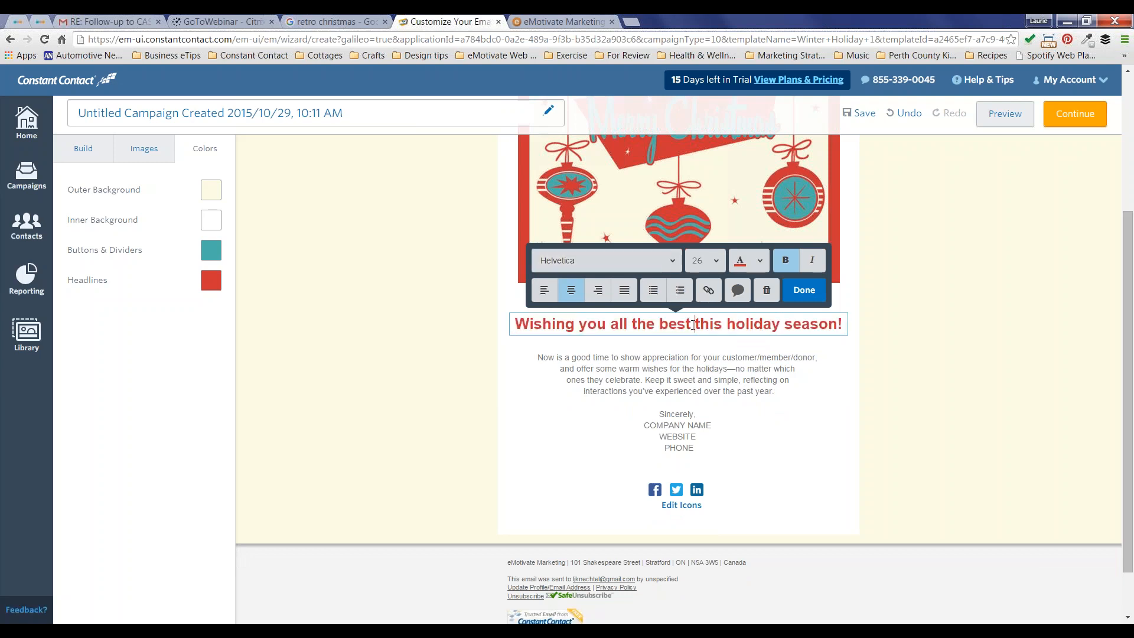
{"action": "left_click_drag", "start_coordinate": [691, 323], "coordinate": [661, 324]}
{"action": "left_click", "coordinate": [709, 290]}
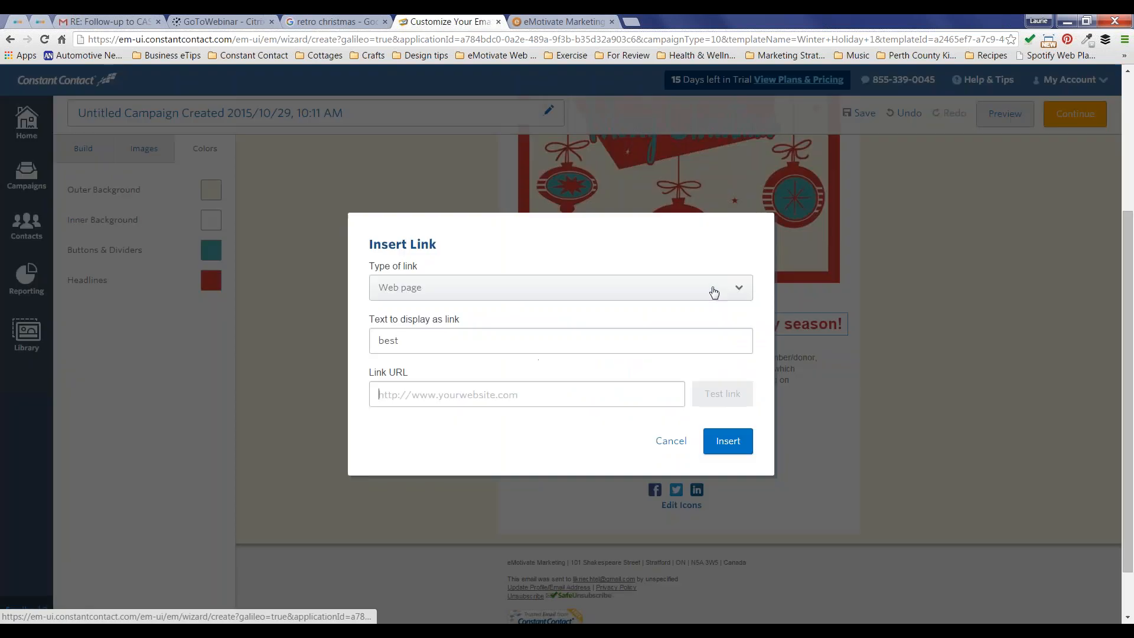
{"action": "left_click", "coordinate": [467, 288]}
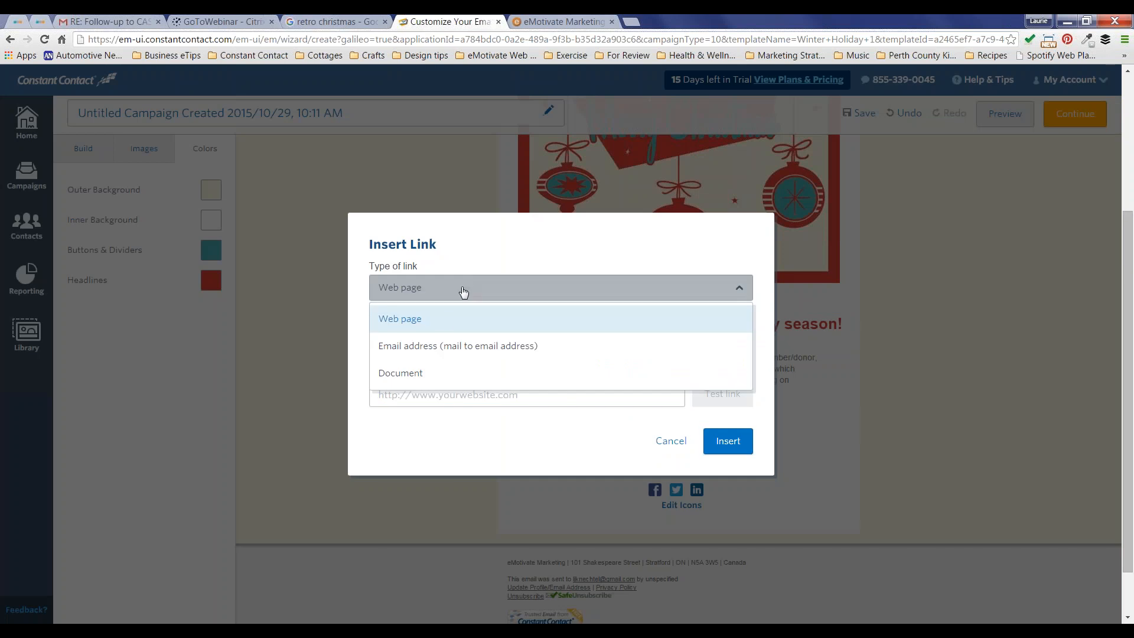
{"action": "left_click", "coordinate": [443, 347]}
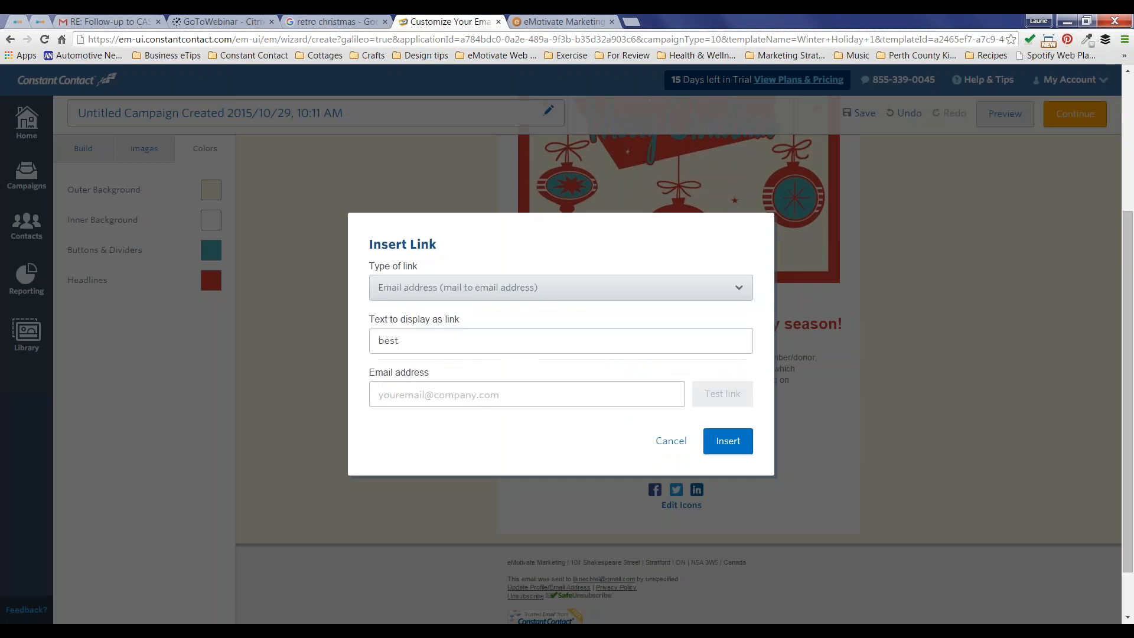
{"action": "left_click", "coordinate": [445, 289]}
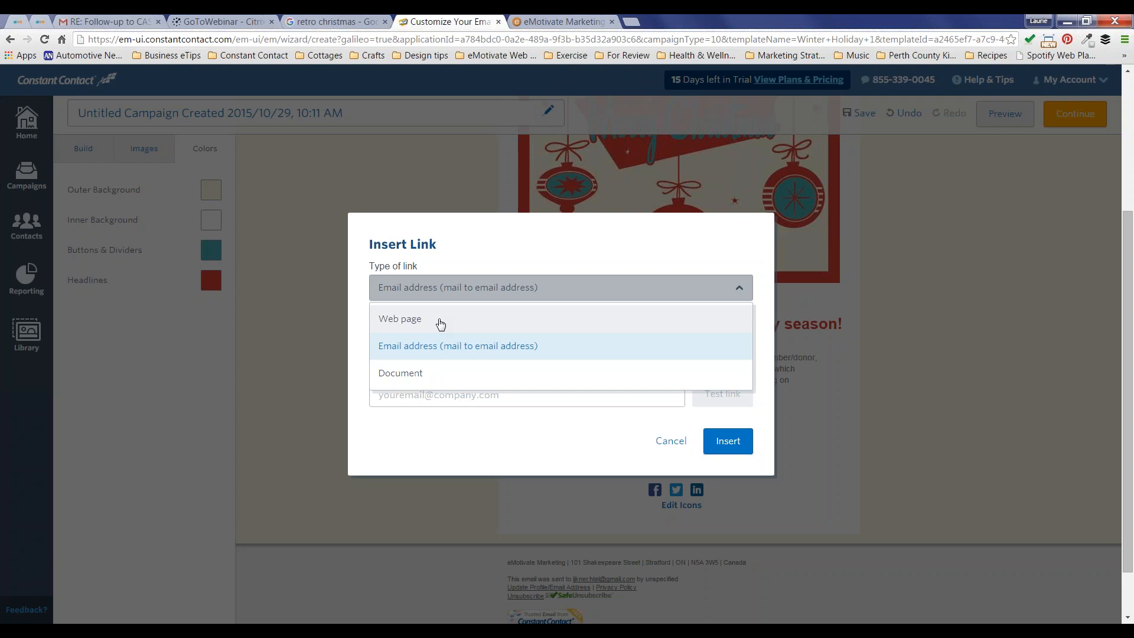
{"action": "left_click", "coordinate": [440, 322]}
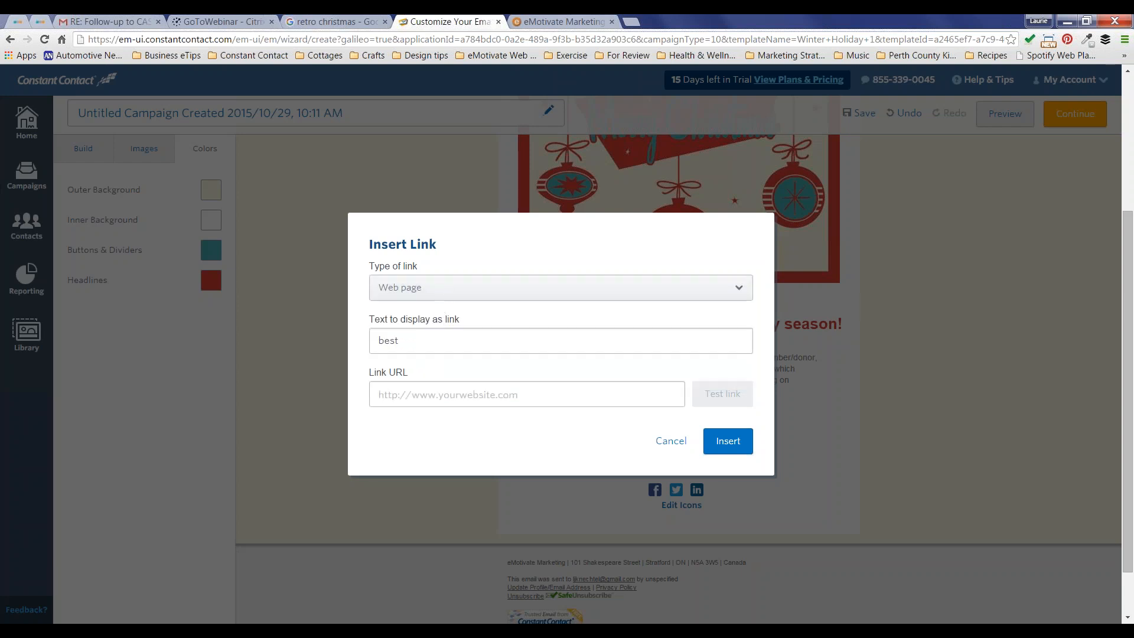
{"action": "left_click", "coordinate": [440, 288]}
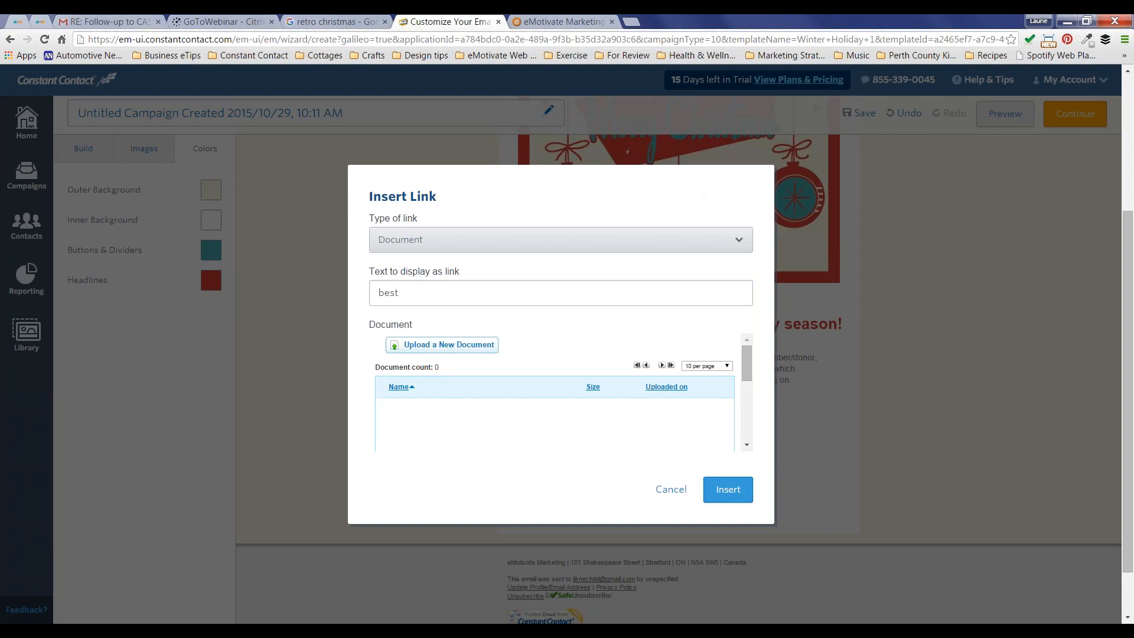
{"action": "left_click", "coordinate": [673, 489]}
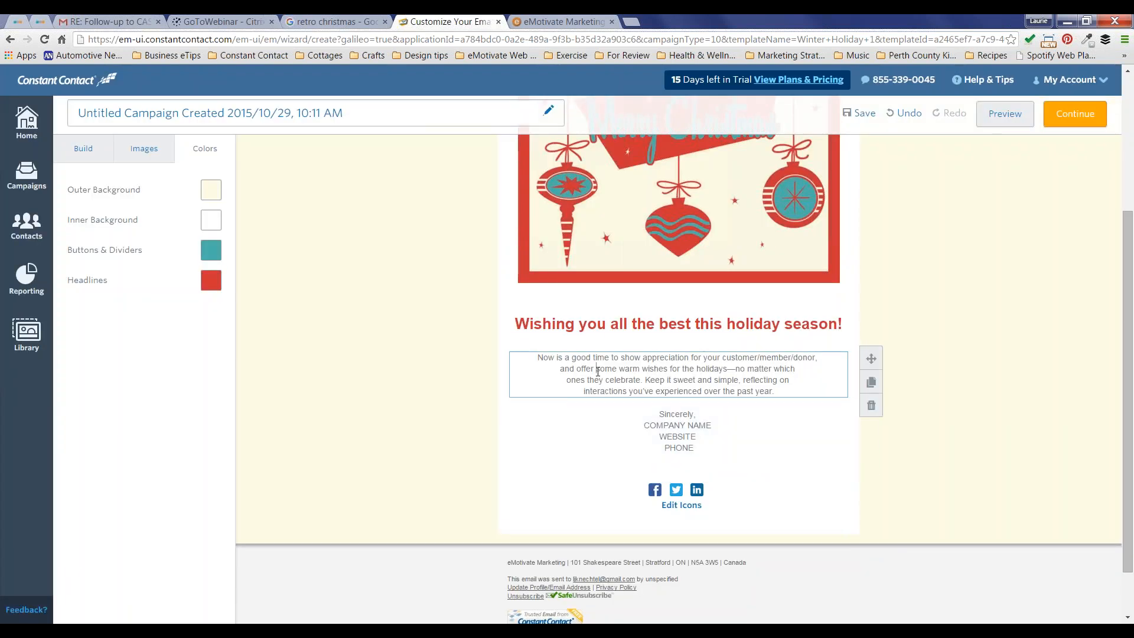
Step: Select the body paragraph and check its font list, leaving it on Helvetica
{"action": "left_click", "coordinate": [767, 393]}
{"action": "mouse_move", "coordinate": [767, 392]}
{"action": "left_mouse_down"}
{"action": "mouse_move", "coordinate": [535, 366]}
{"action": "mouse_move", "coordinate": [534, 357]}
{"action": "mouse_move", "coordinate": [777, 386]}
{"action": "left_mouse_up"}
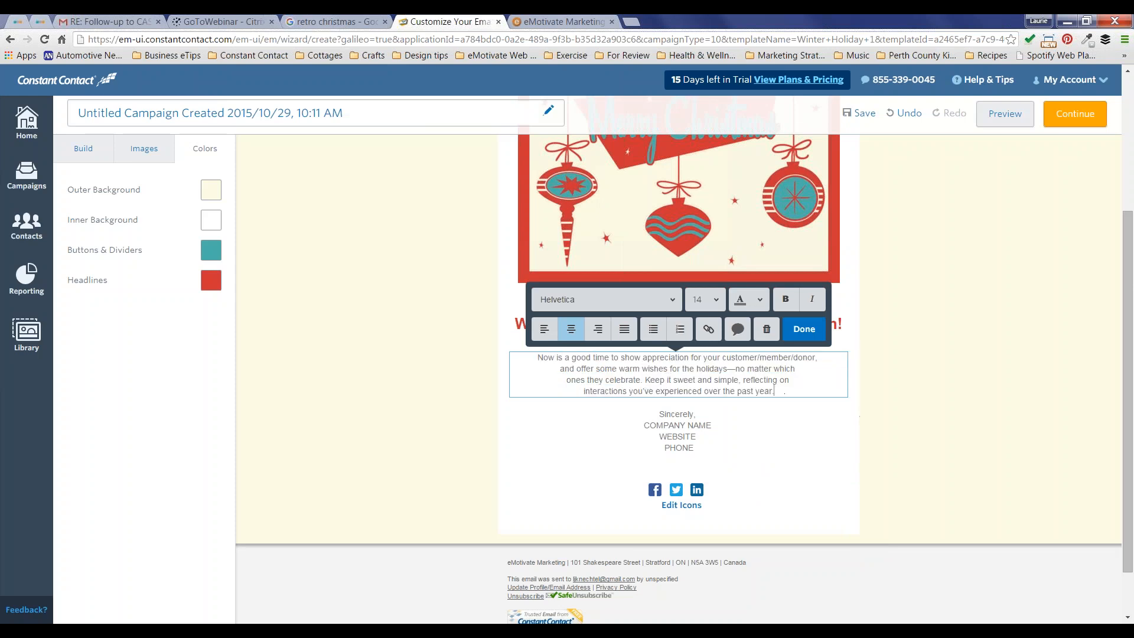
{"action": "left_click", "coordinate": [667, 299]}
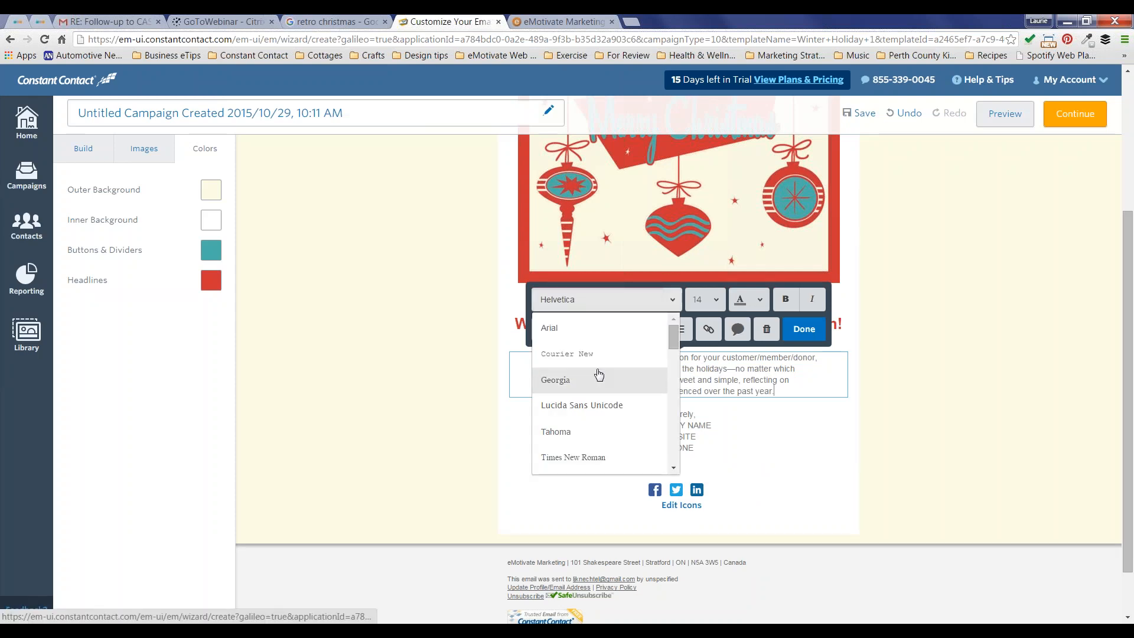
{"action": "scroll", "coordinate": [598, 374], "scroll_direction": "down", "scroll_amount": 4}
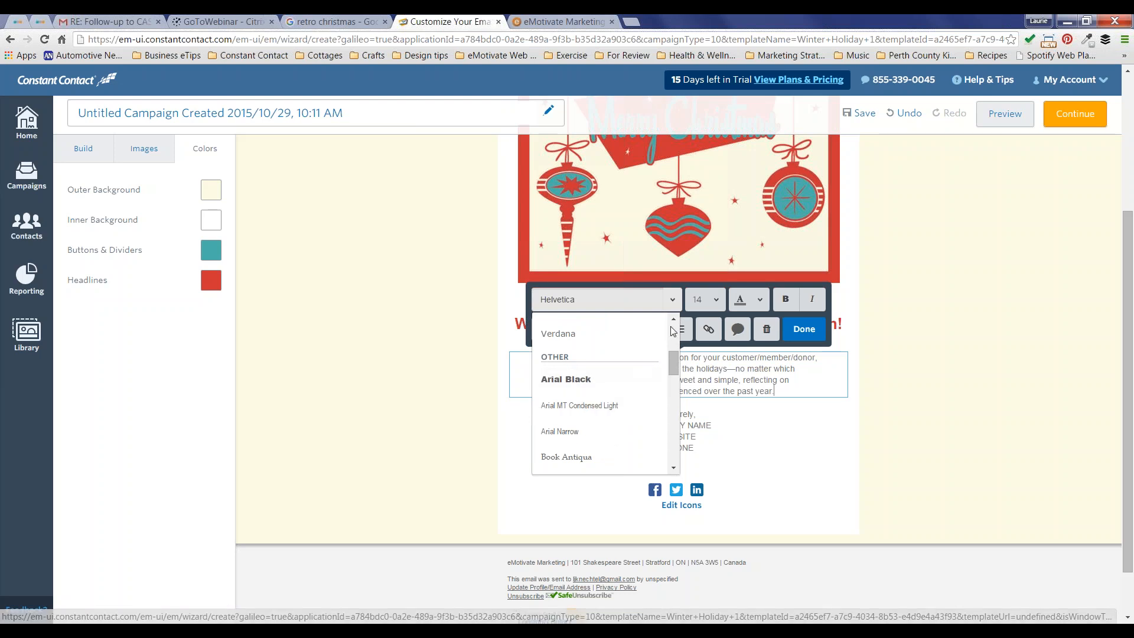
{"action": "scroll", "coordinate": [671, 330], "scroll_direction": "up", "scroll_amount": 3}
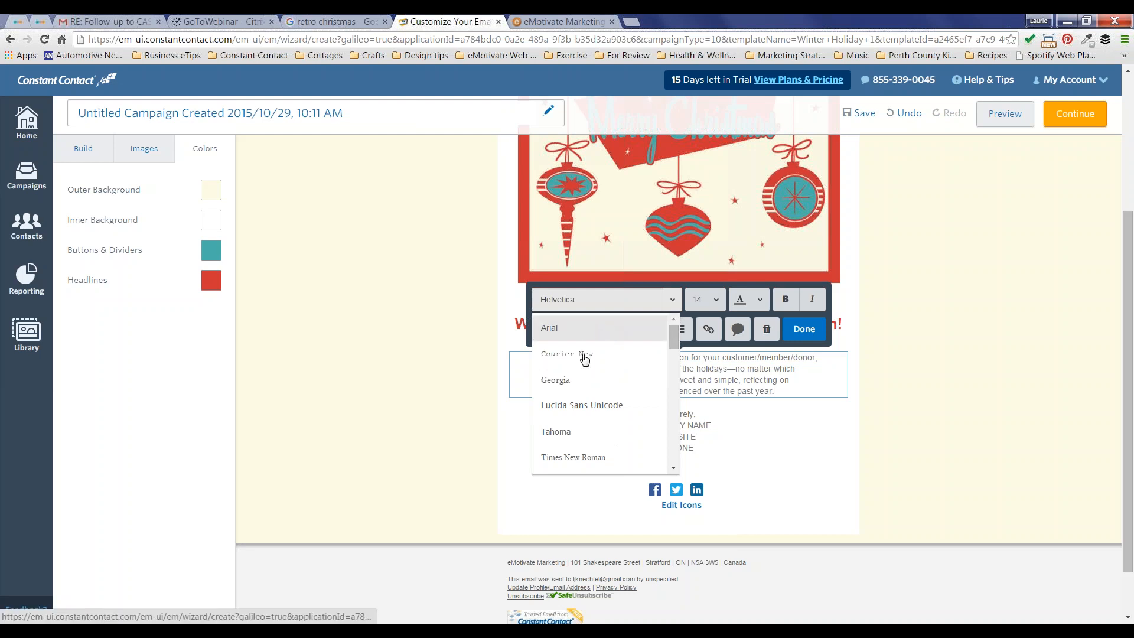
{"action": "left_click", "coordinate": [594, 303]}
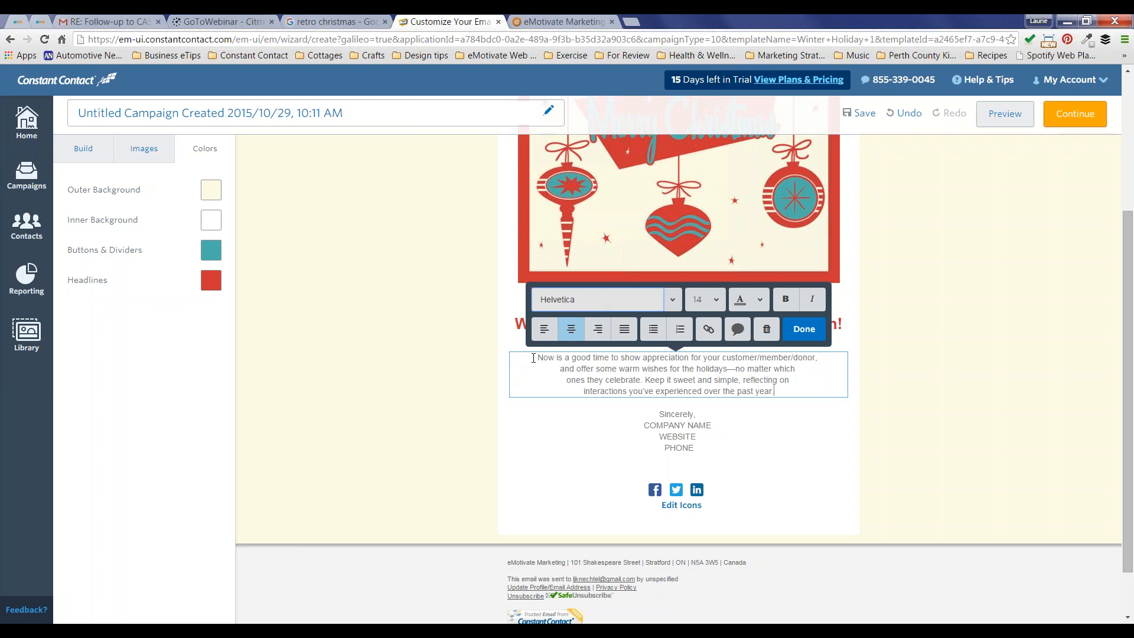
Step: Add a blank line above the appreciation paragraph and left-align the whole text block
{"action": "left_click", "coordinate": [533, 358]}
{"action": "key", "text": "Return"}
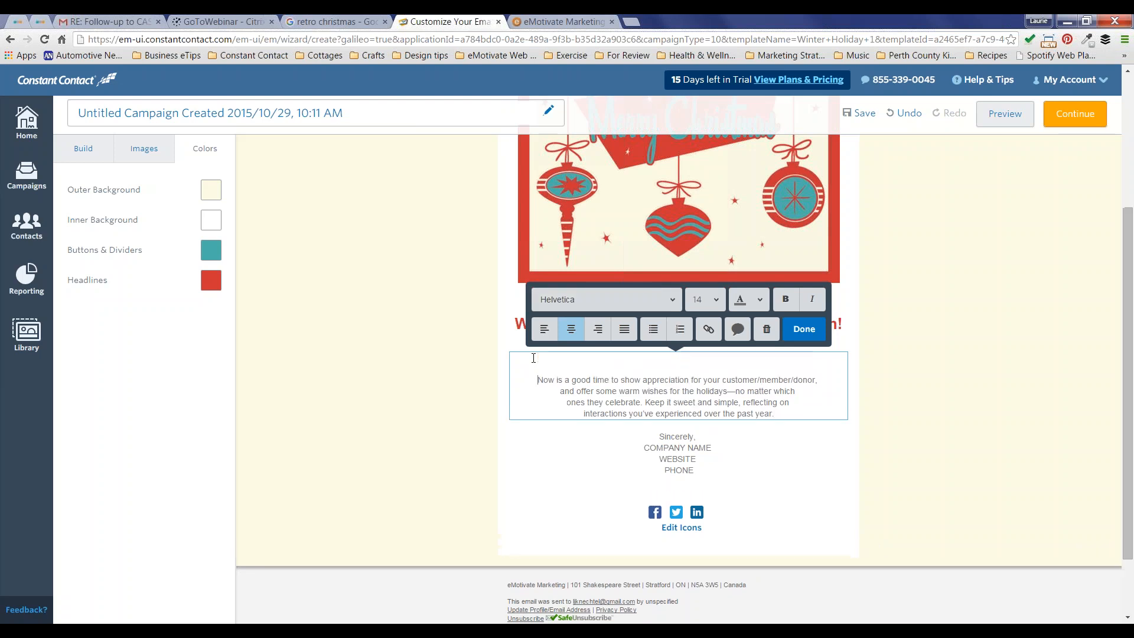
{"action": "left_click_drag", "start_coordinate": [784, 412], "coordinate": [537, 380]}
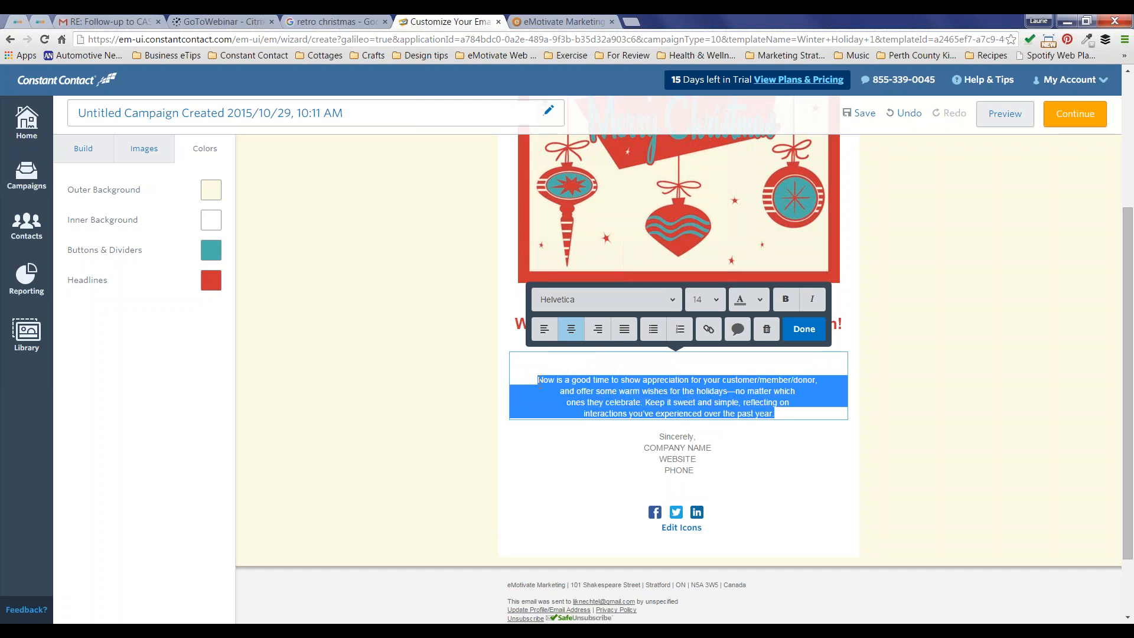
{"action": "left_click", "coordinate": [544, 332]}
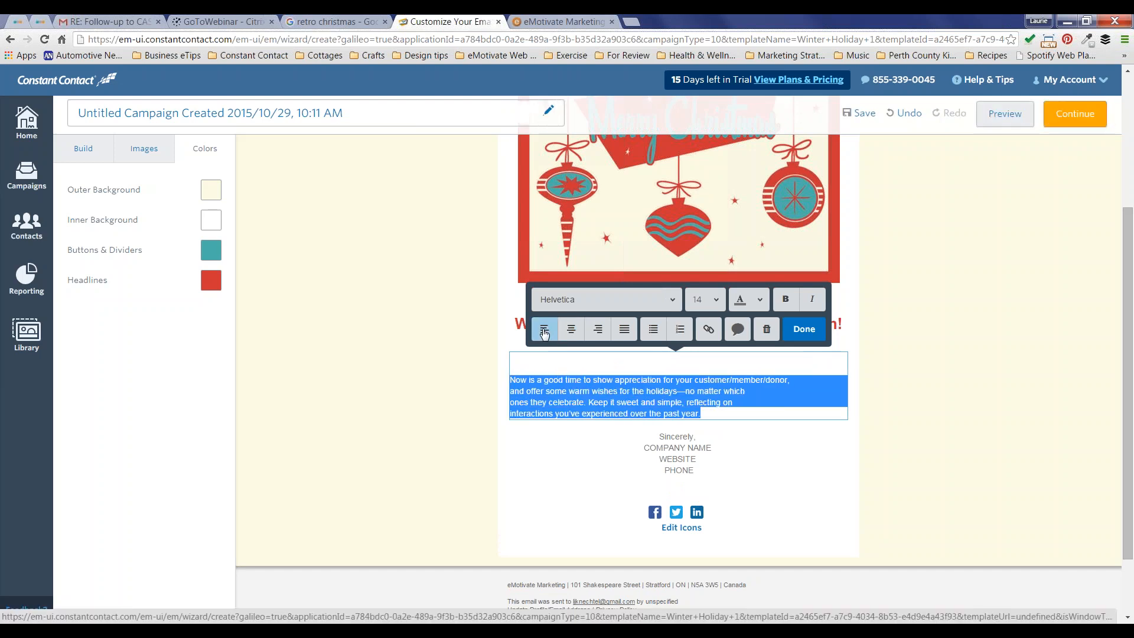
{"action": "left_click", "coordinate": [541, 362]}
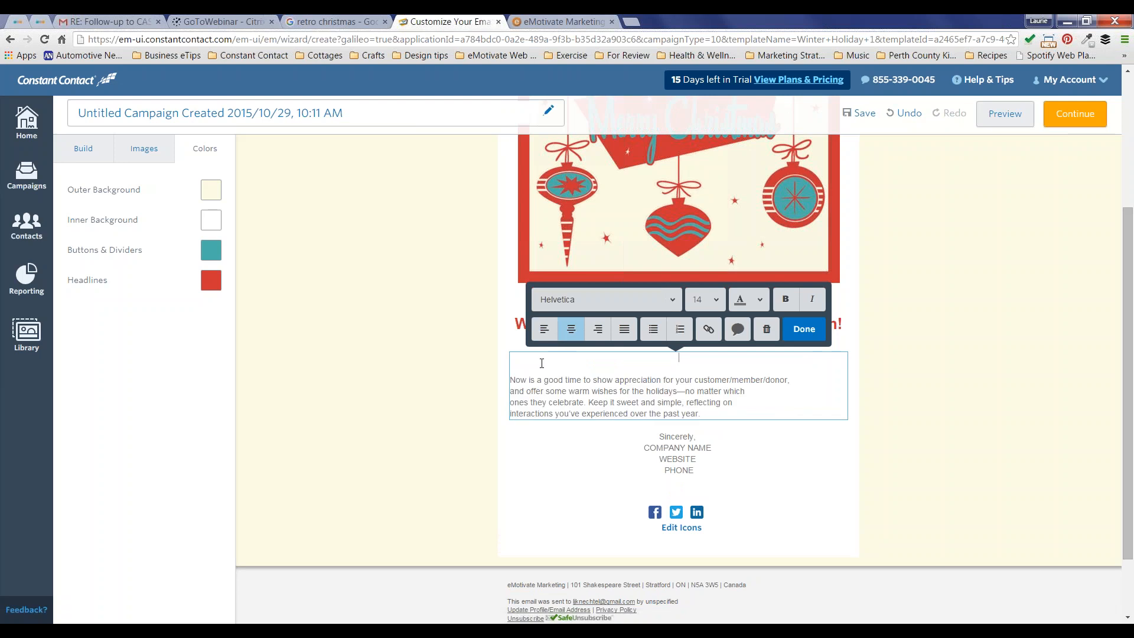
{"action": "left_click", "coordinate": [543, 330]}
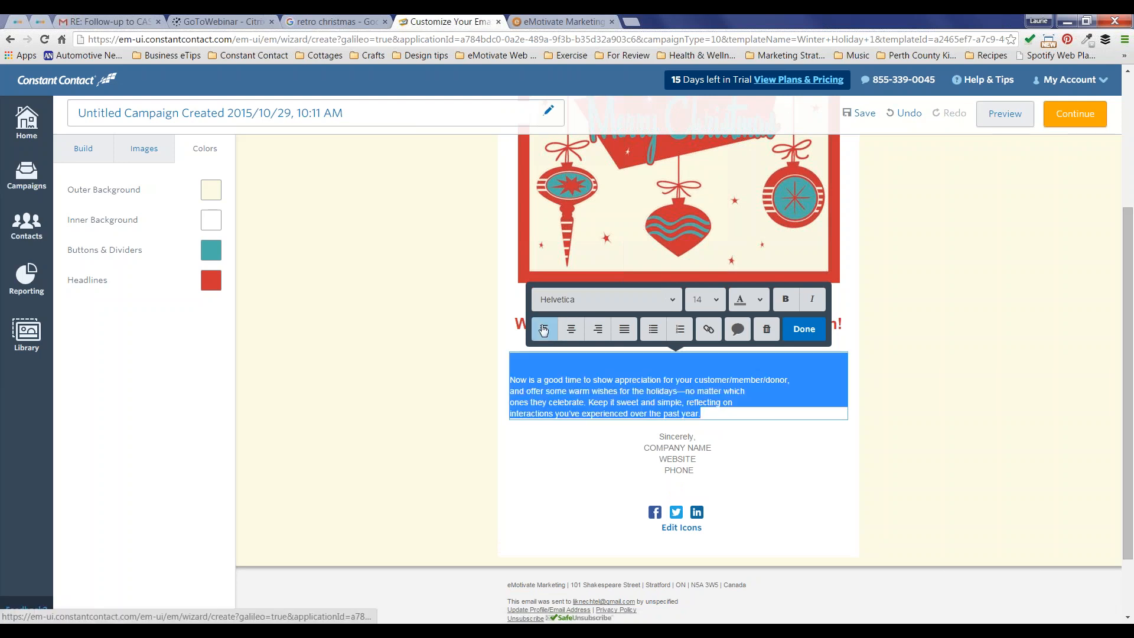
Step: Insert a 'Hello {First Name},' greeting with 'Greetings' as the fallback when no name exists
{"action": "left_click", "coordinate": [737, 330]}
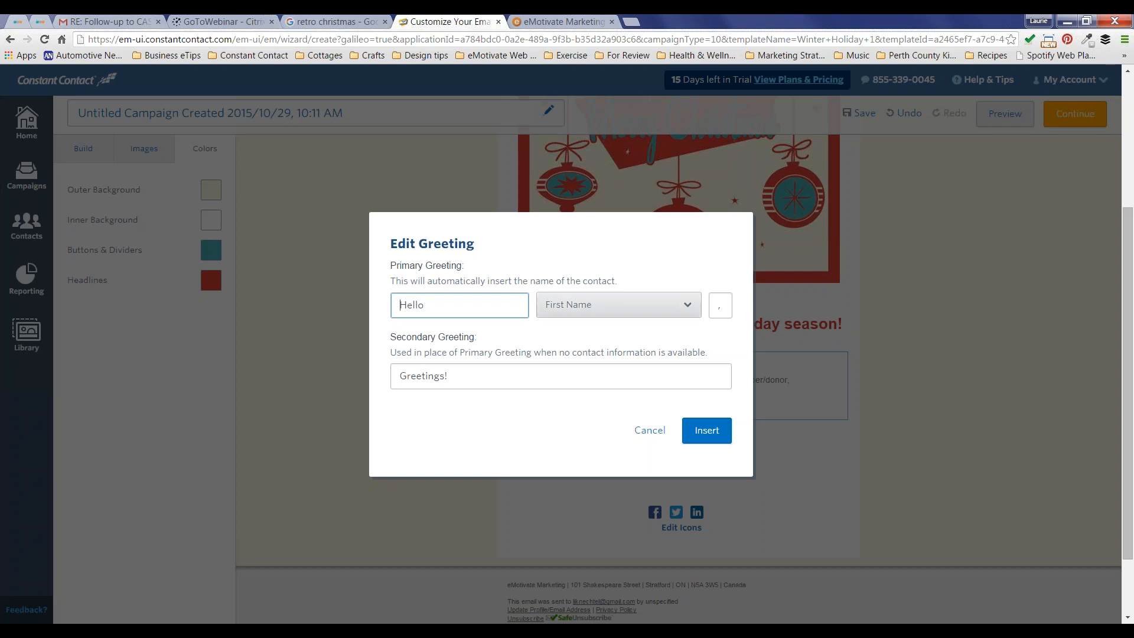
{"action": "left_click", "coordinate": [722, 306]}
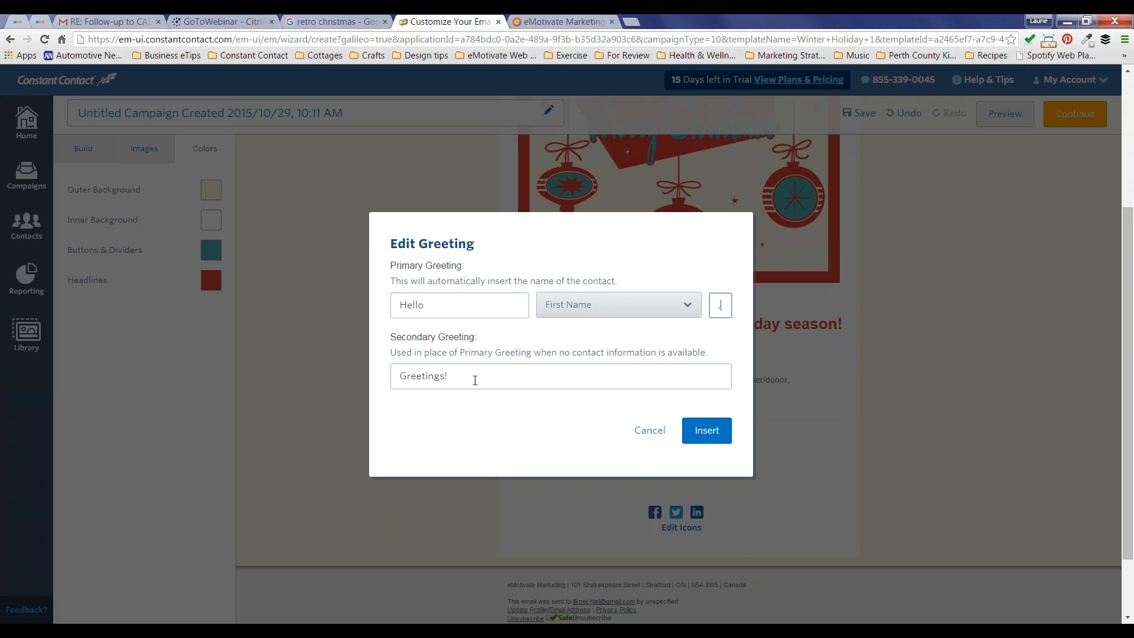
{"action": "left_click_drag", "start_coordinate": [475, 380], "coordinate": [395, 379]}
{"action": "key", "text": "BackSpace"}
{"action": "type", "text": "Greetings!"}
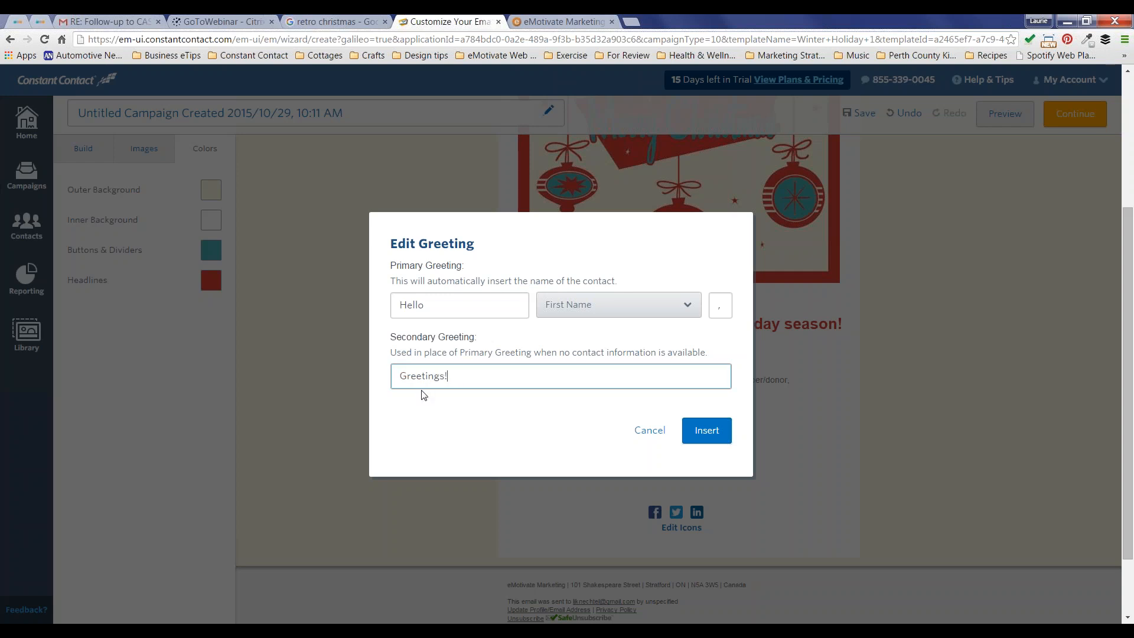
{"action": "left_click", "coordinate": [718, 433]}
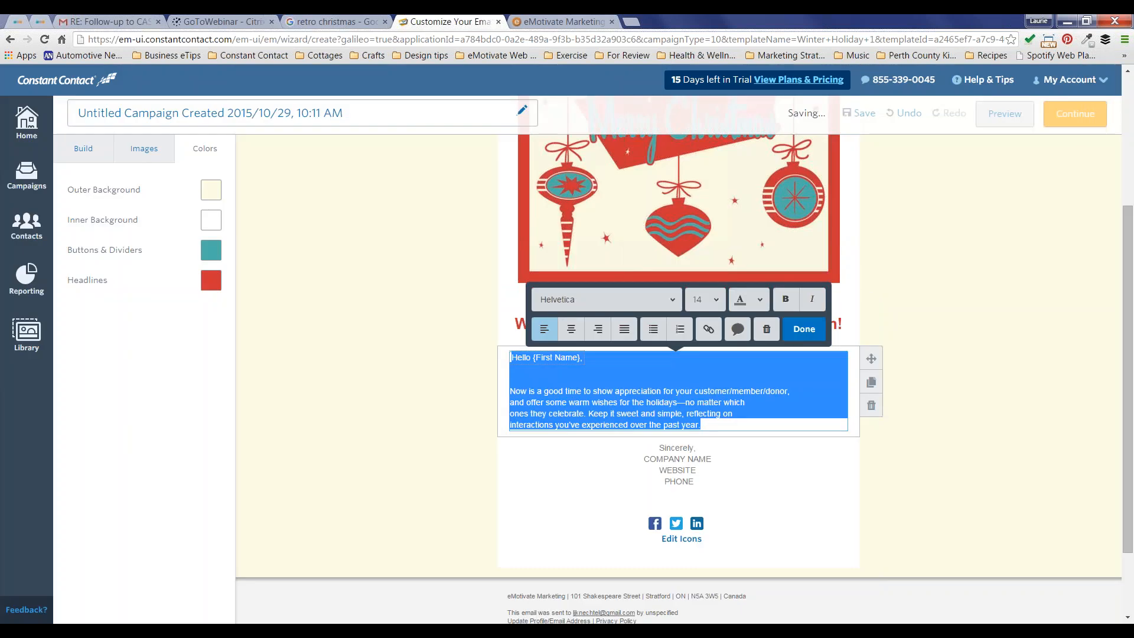
Step: Remove the extra empty line and join the broken body lines into one flowing paragraph
{"action": "left_click", "coordinate": [536, 376]}
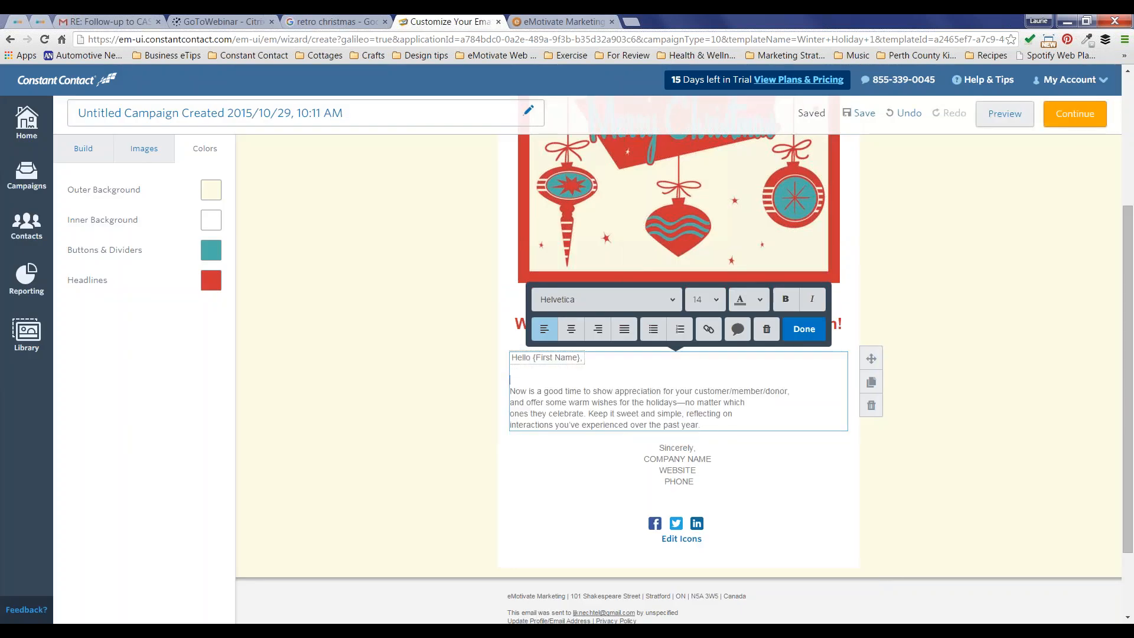
{"action": "key", "text": "BackSpace"}
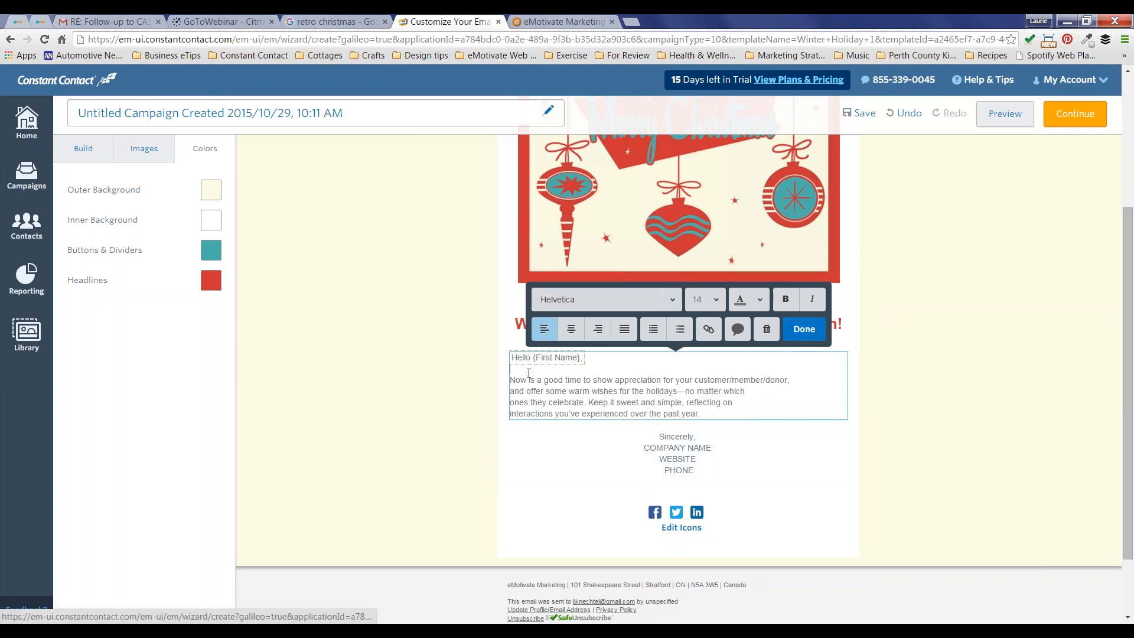
{"action": "left_click", "coordinate": [511, 391]}
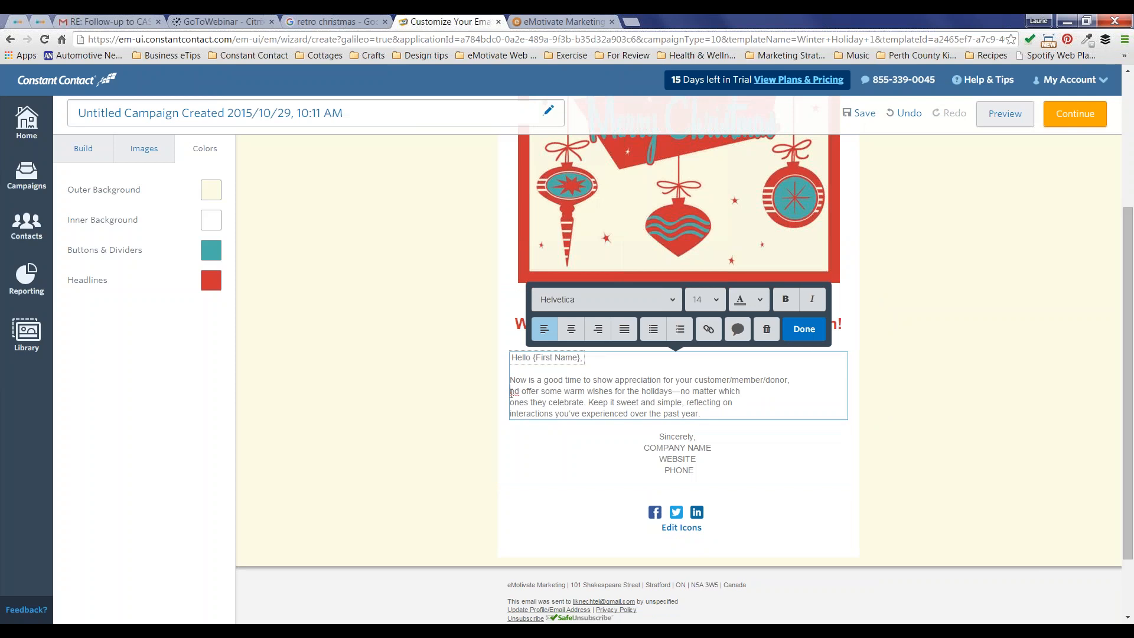
{"action": "key", "text": "BackSpace"}
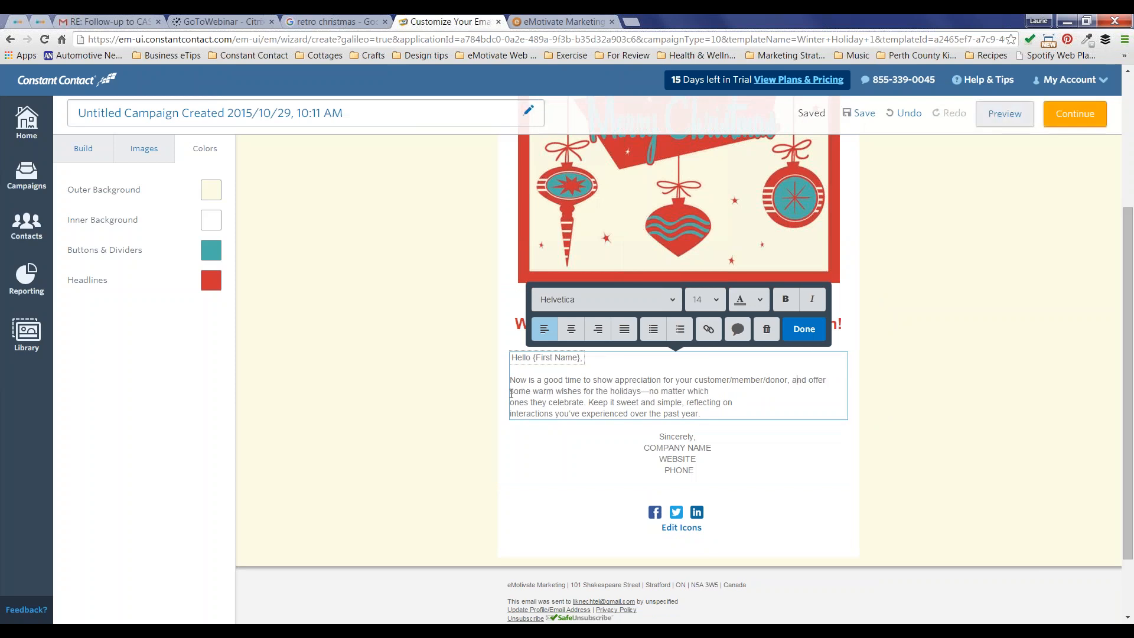
{"action": "left_click", "coordinate": [510, 402]}
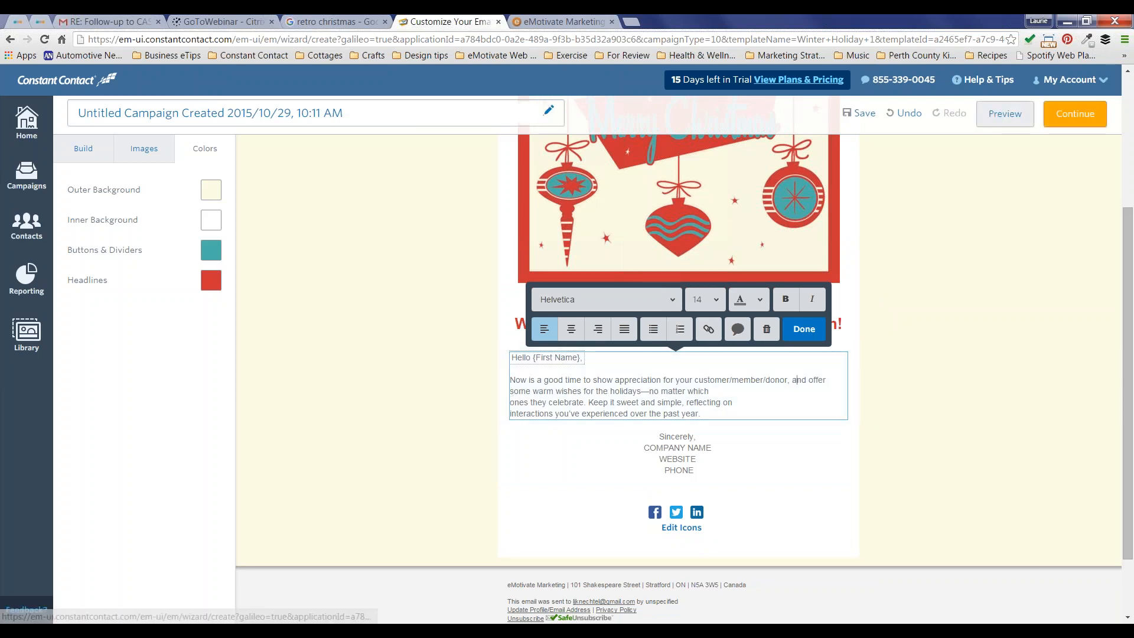
{"action": "key", "text": "BackSpace"}
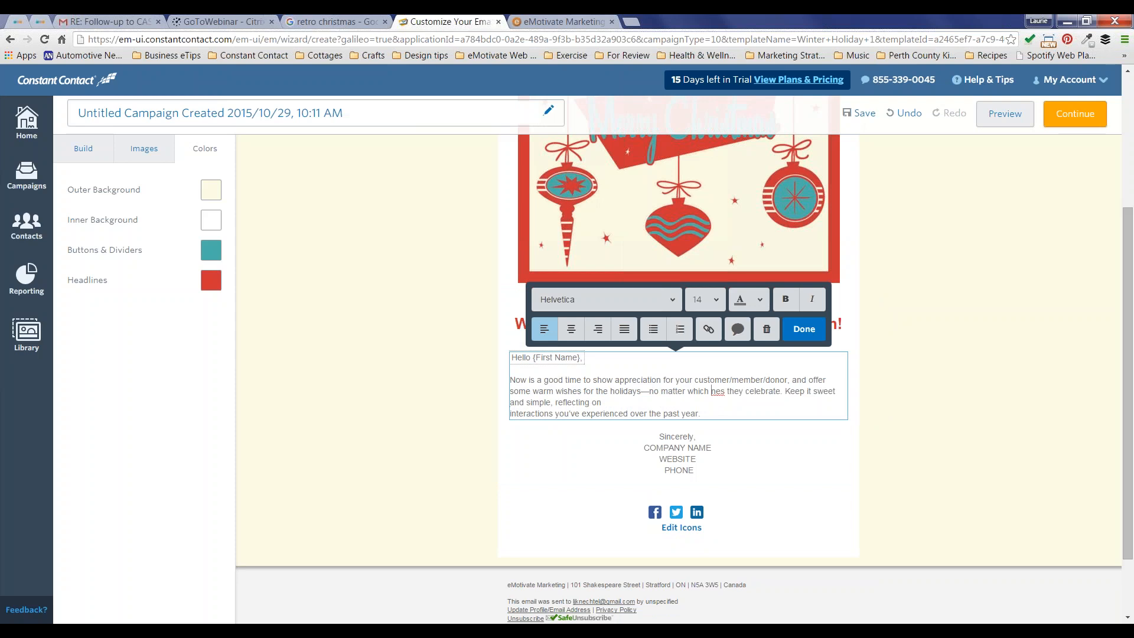
{"action": "type", "text": "on"}
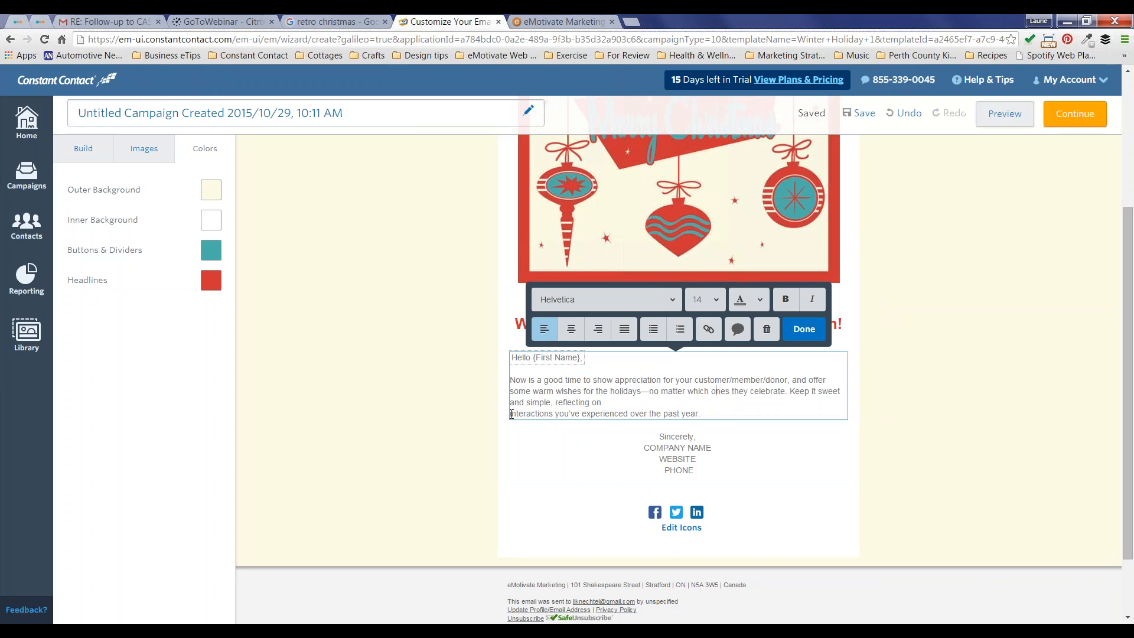
{"action": "key", "text": "BackSpace"}
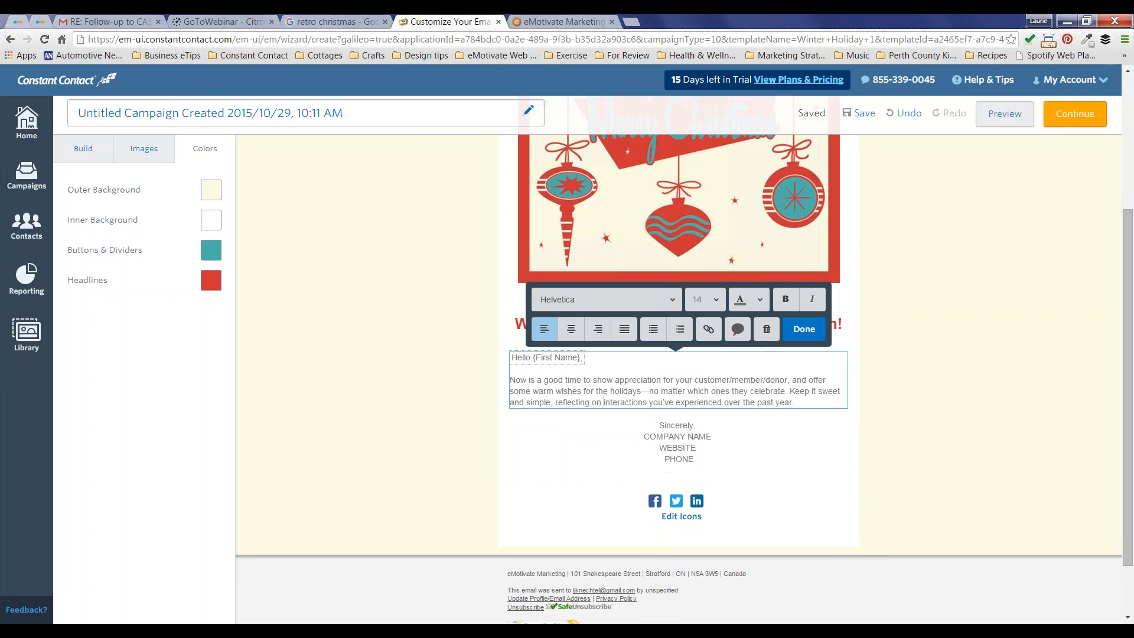
{"action": "left_click", "coordinate": [804, 329]}
Step: Make the greeting and body text a dark font colour
{"action": "left_click", "coordinate": [794, 401]}
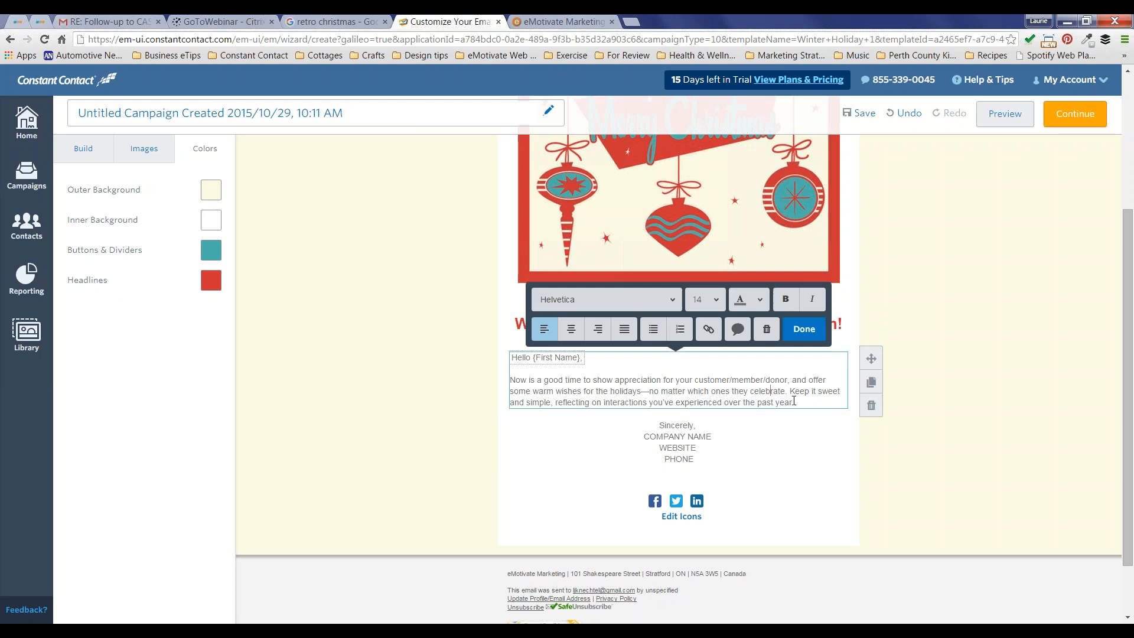
{"action": "left_click_drag", "start_coordinate": [805, 403], "coordinate": [515, 361]}
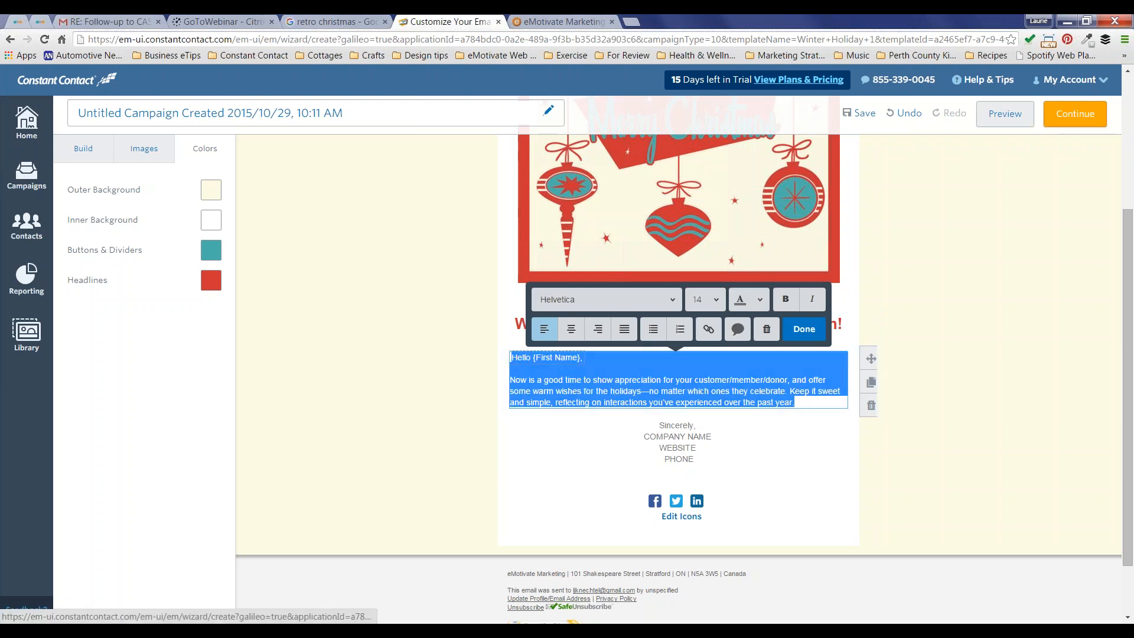
{"action": "left_click", "coordinate": [760, 300]}
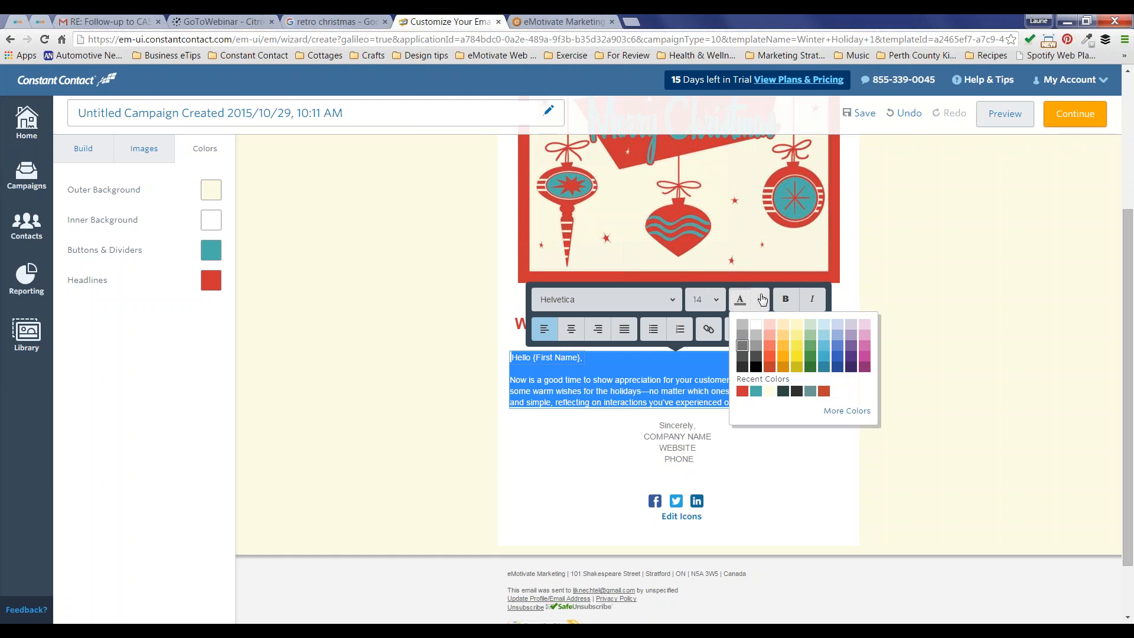
{"action": "left_click", "coordinate": [742, 367]}
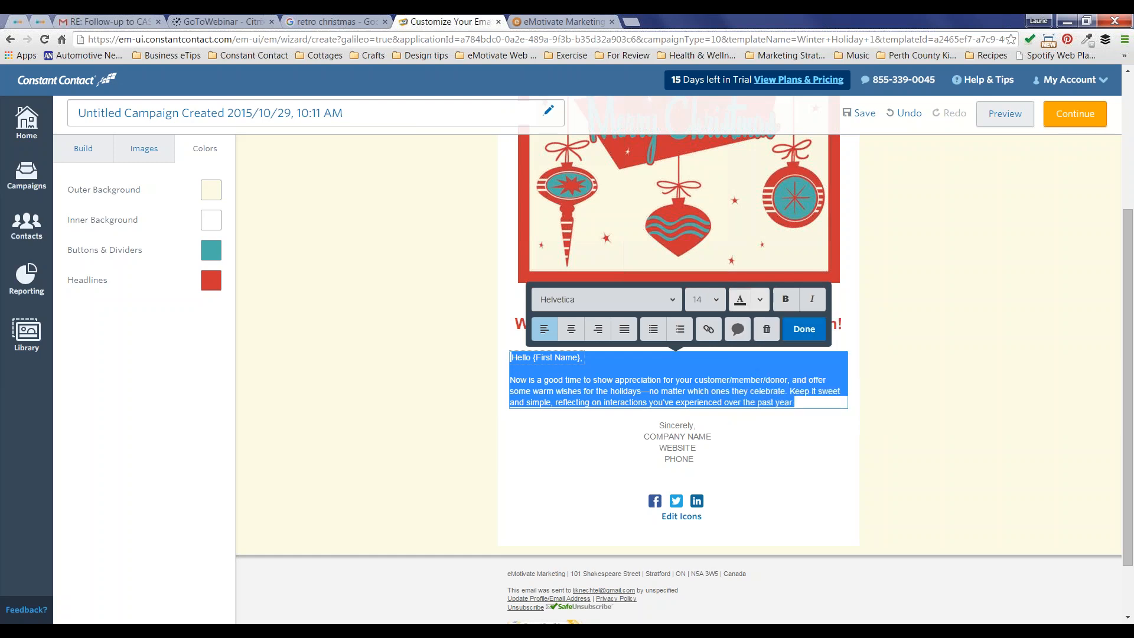
{"action": "left_click", "coordinate": [742, 367]}
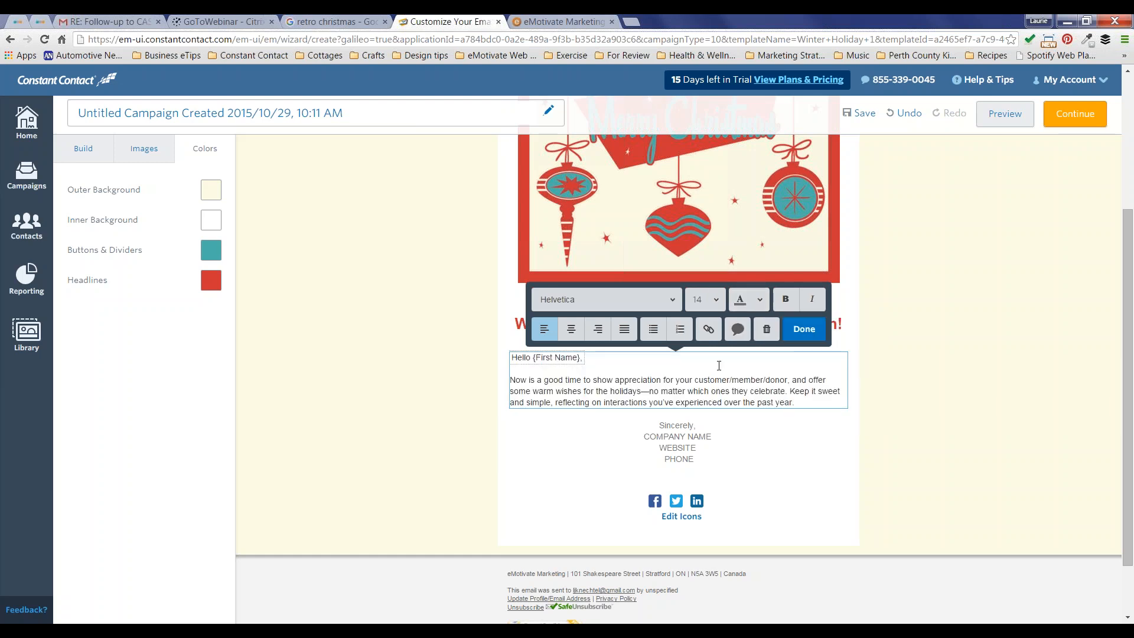
{"action": "left_click", "coordinate": [803, 329]}
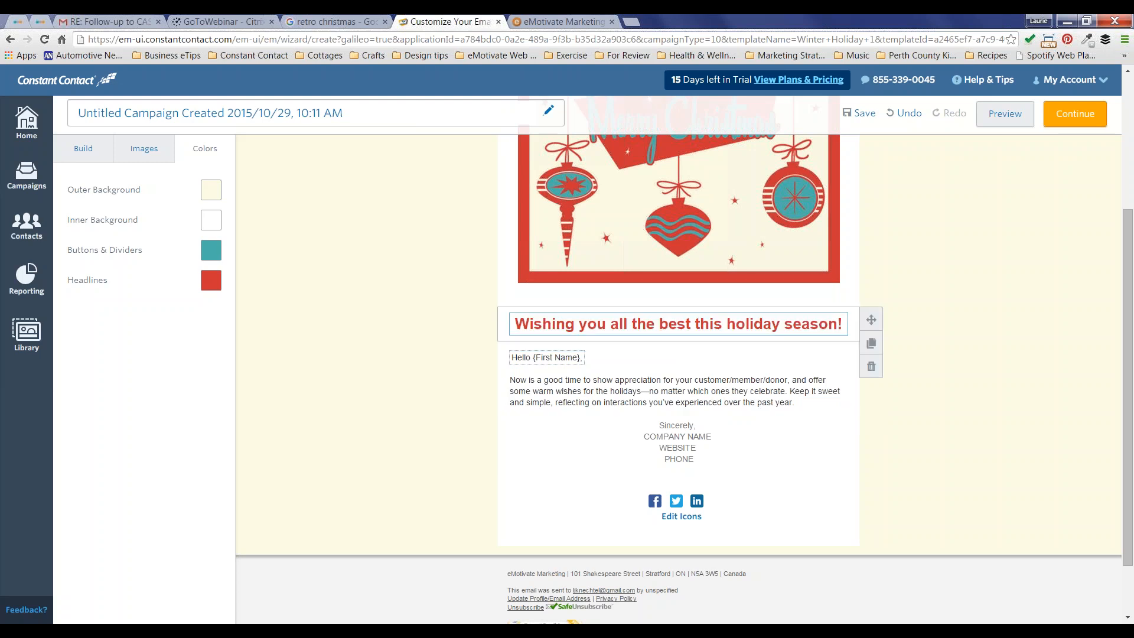
Step: After briefly selecting the signature lines, show the Build panel's content blocks and layouts
{"action": "left_click", "coordinate": [702, 457]}
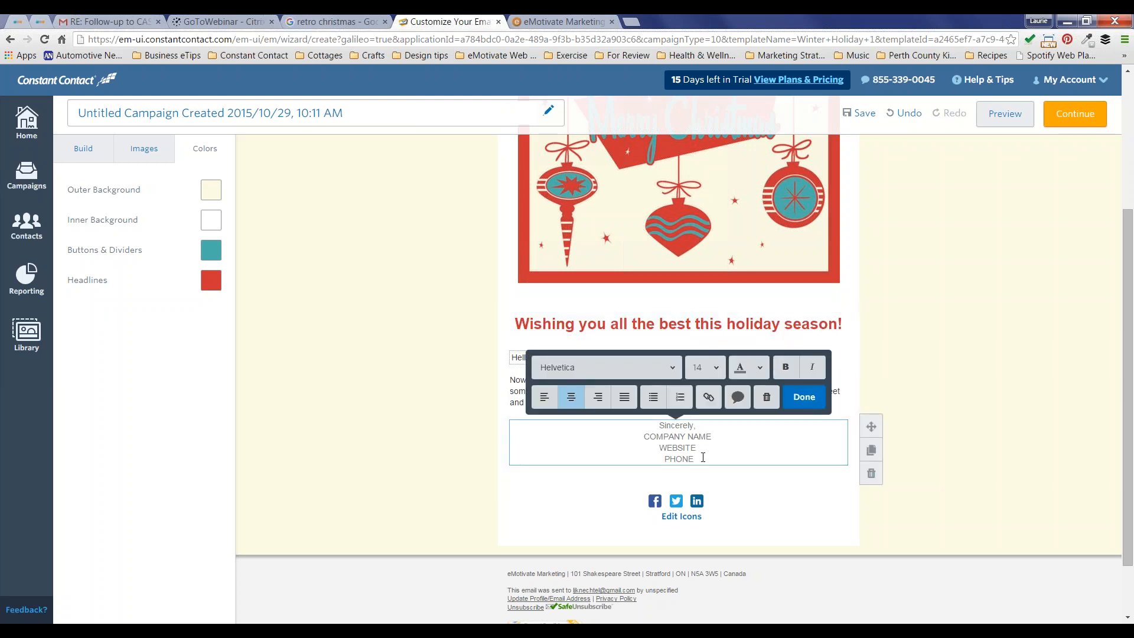
{"action": "mouse_move", "coordinate": [702, 457]}
{"action": "left_mouse_down"}
{"action": "mouse_move", "coordinate": [675, 437]}
{"action": "mouse_move", "coordinate": [642, 436]}
{"action": "left_mouse_up"}
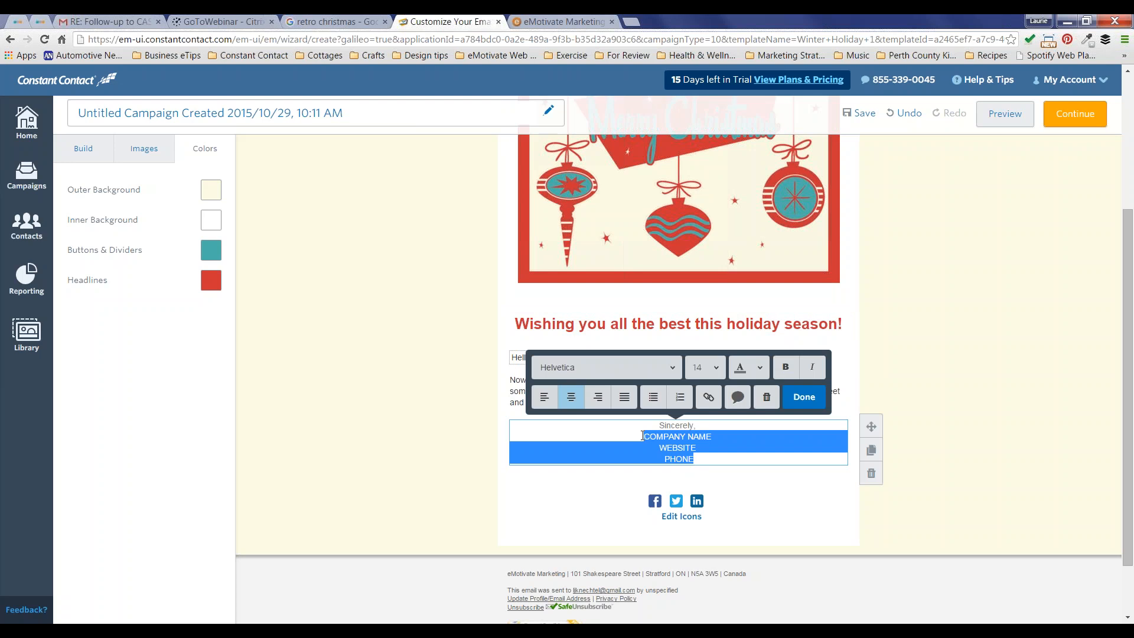
{"action": "left_click", "coordinate": [659, 425]}
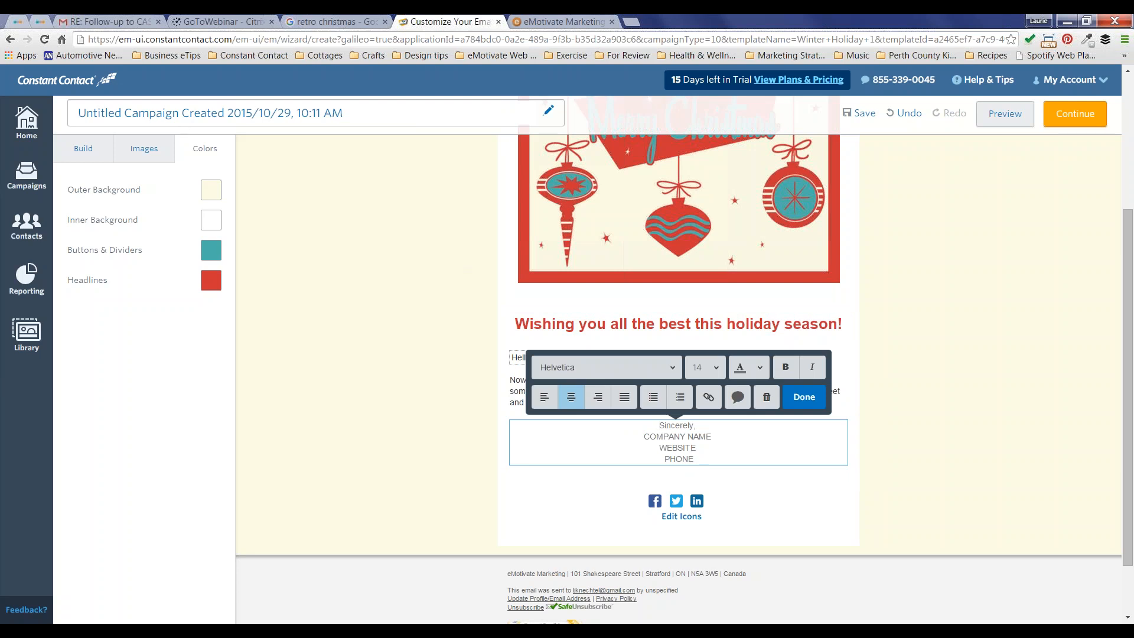
{"action": "left_click", "coordinate": [137, 149]}
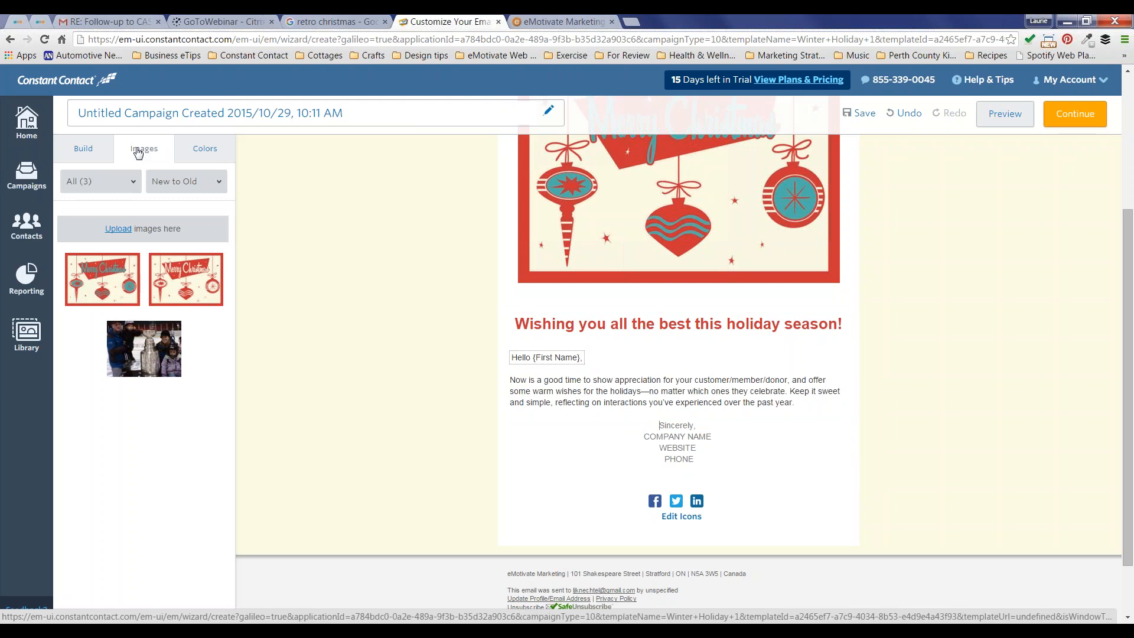
{"action": "left_click", "coordinate": [87, 151]}
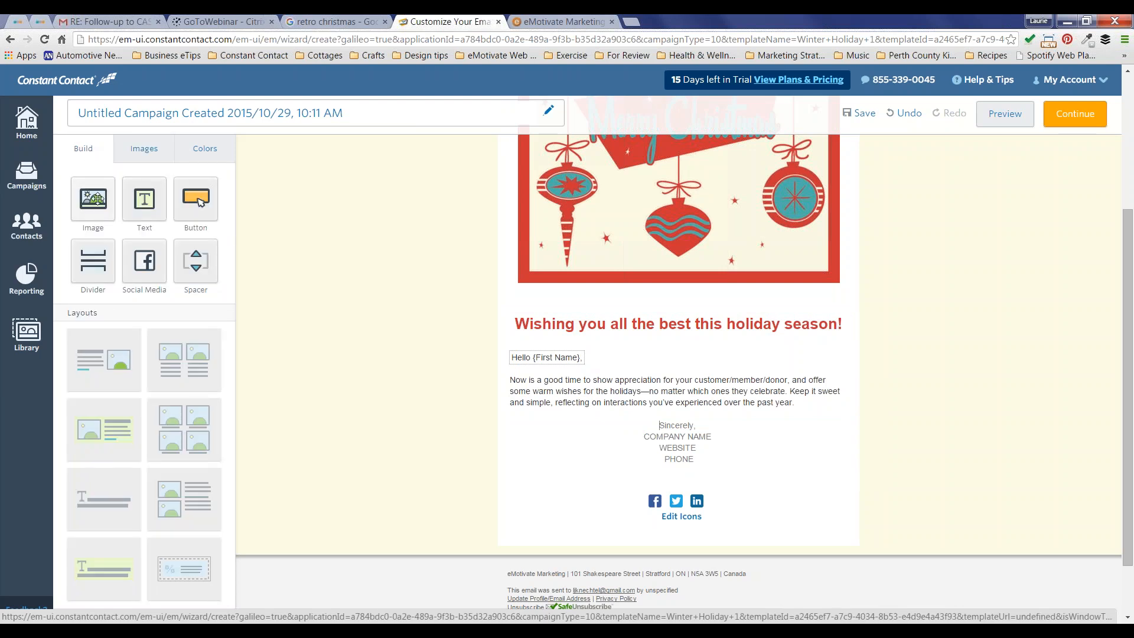
Step: Drop an Image block beside the signature and choose Pictures > photos > 003.JPG for upload
{"action": "left_click_drag", "start_coordinate": [97, 199], "coordinate": [584, 456]}
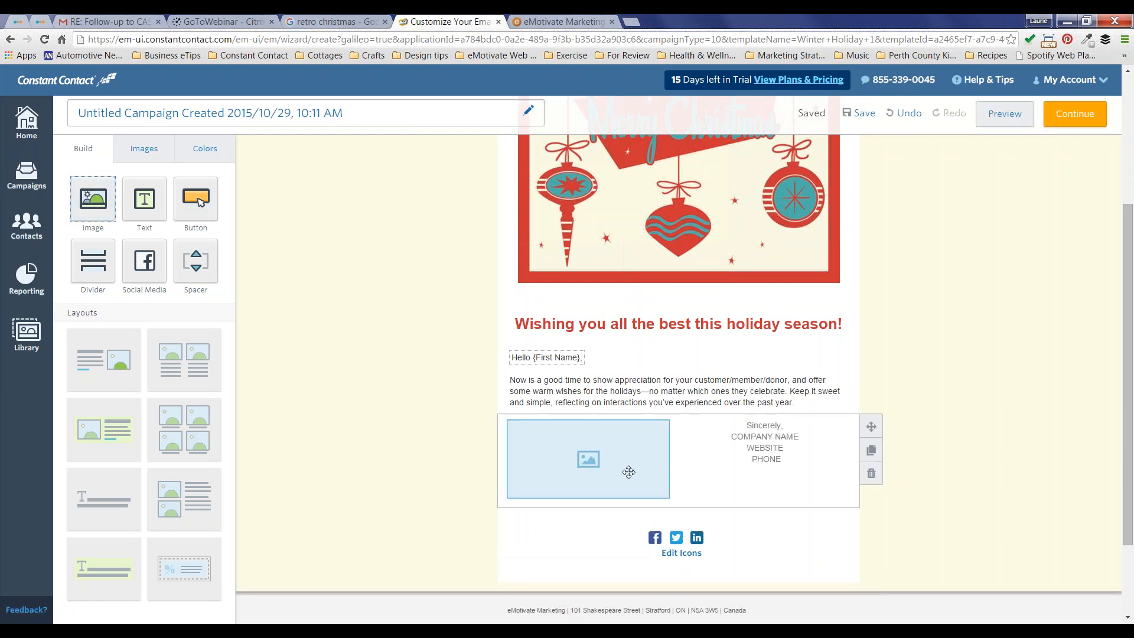
{"action": "double_click", "coordinate": [595, 459]}
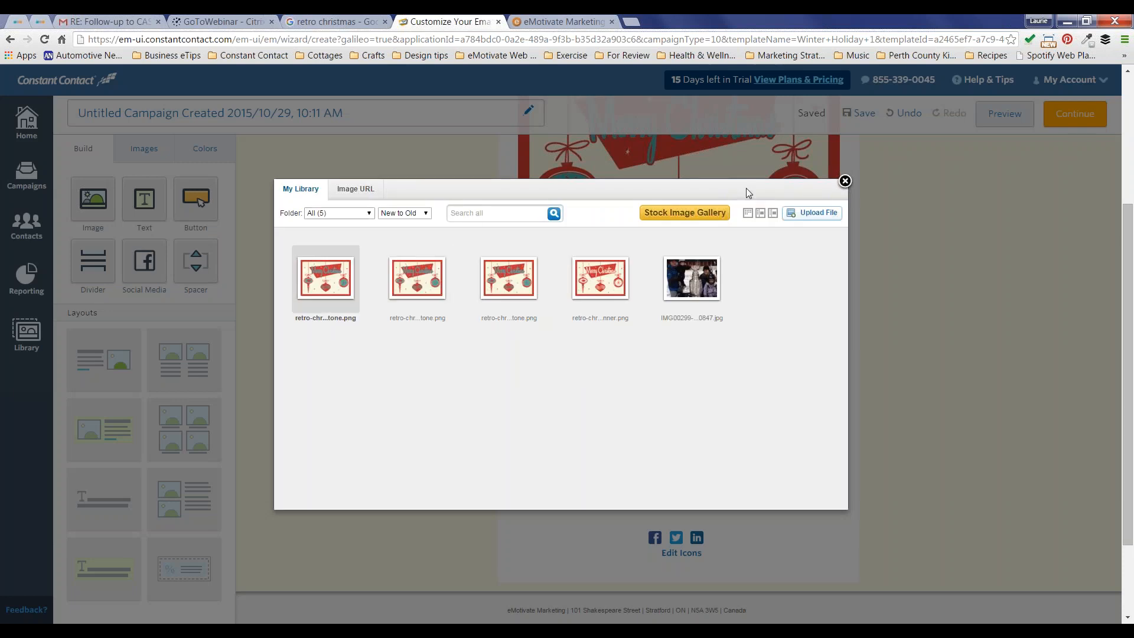
{"action": "left_click", "coordinate": [827, 213]}
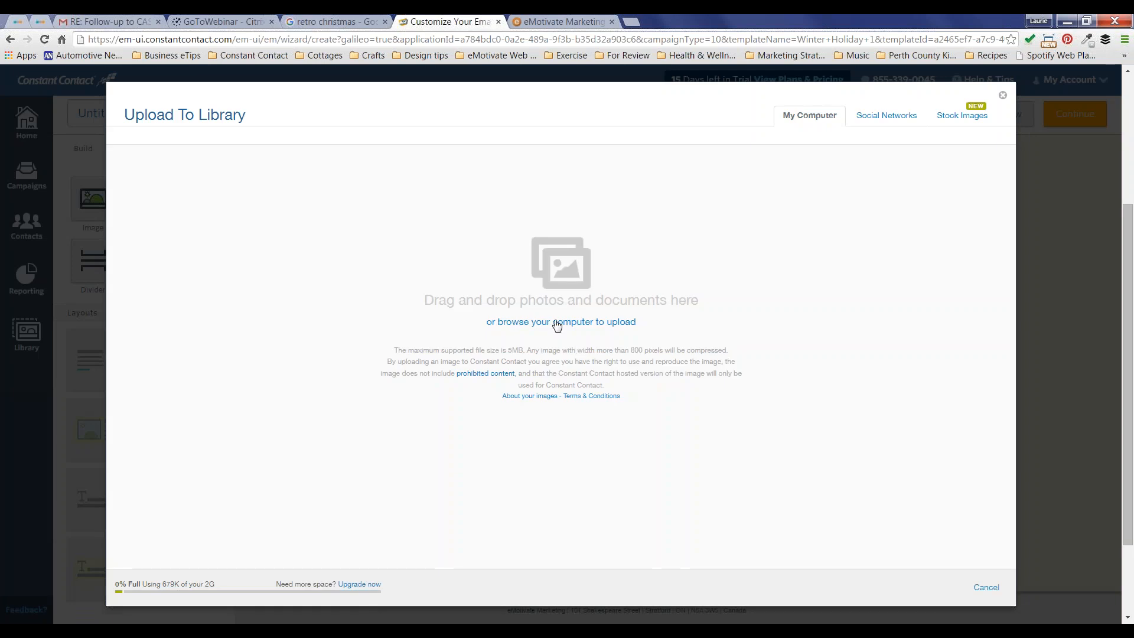
{"action": "left_click", "coordinate": [561, 321]}
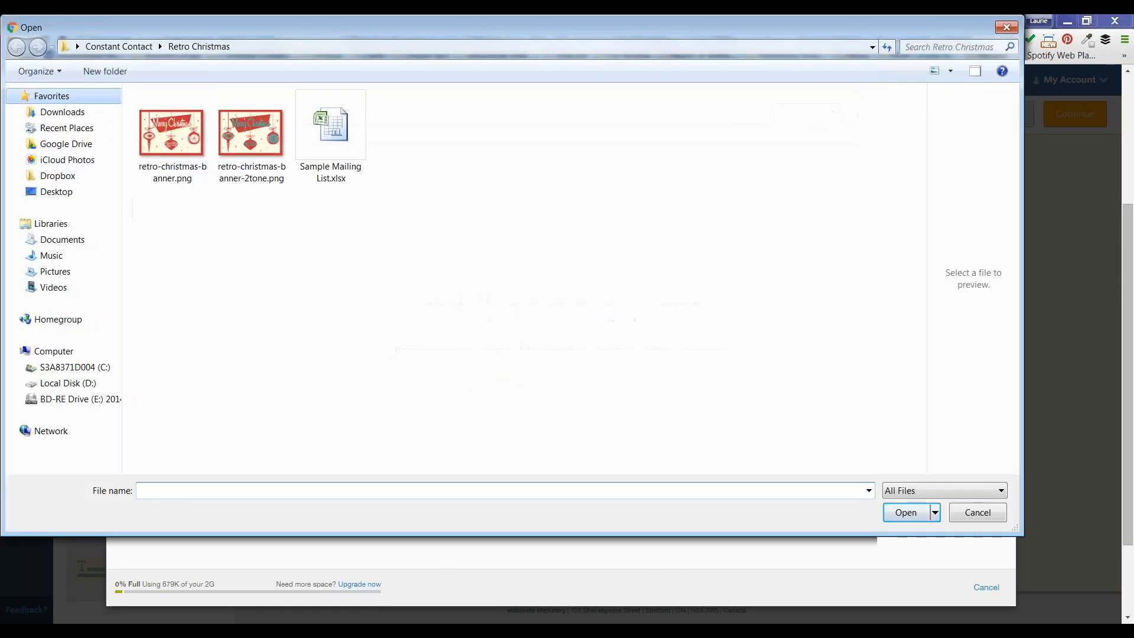
{"action": "left_click", "coordinate": [55, 271]}
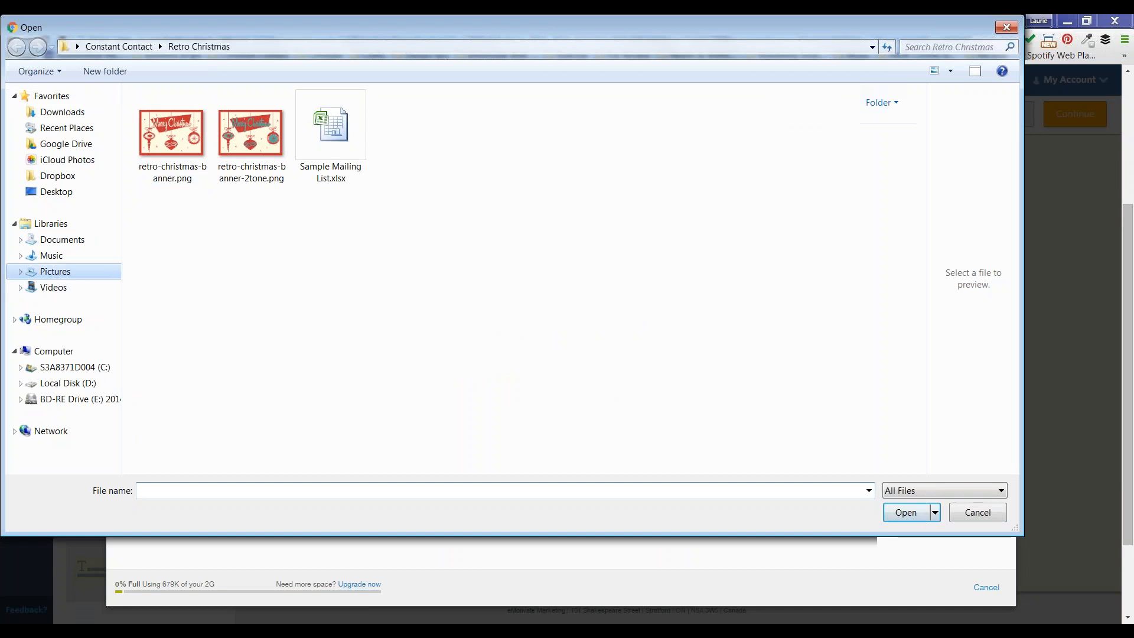
{"action": "scroll", "coordinate": [387, 213], "scroll_direction": "down", "scroll_amount": 5}
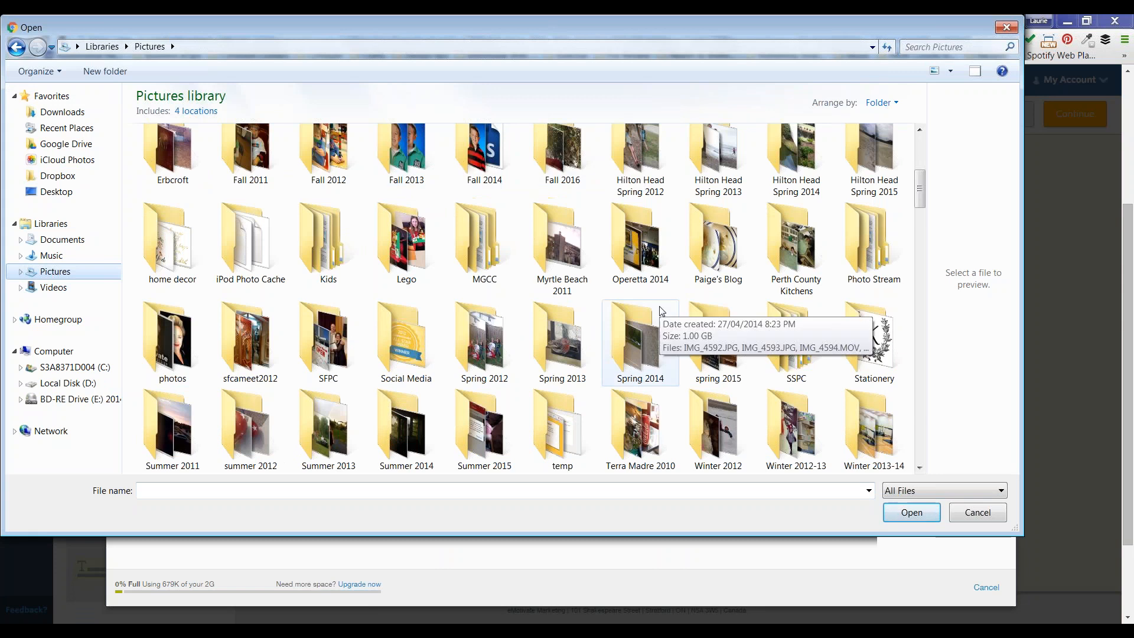
{"action": "double_click", "coordinate": [158, 342]}
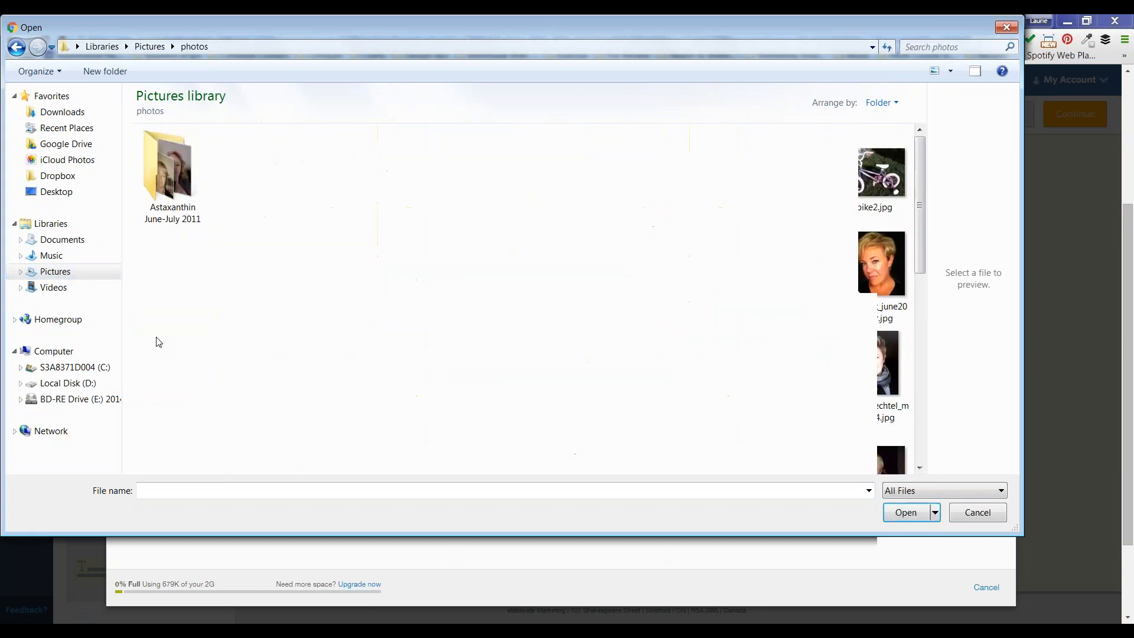
{"action": "double_click", "coordinate": [558, 170]}
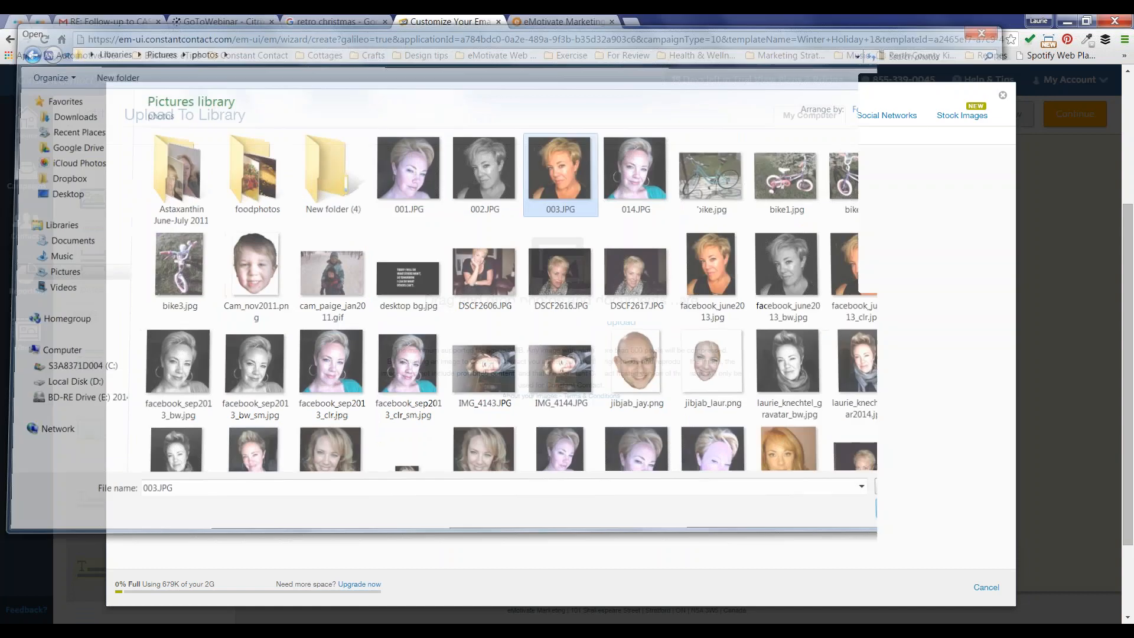
{"action": "left_click", "coordinate": [317, 210]}
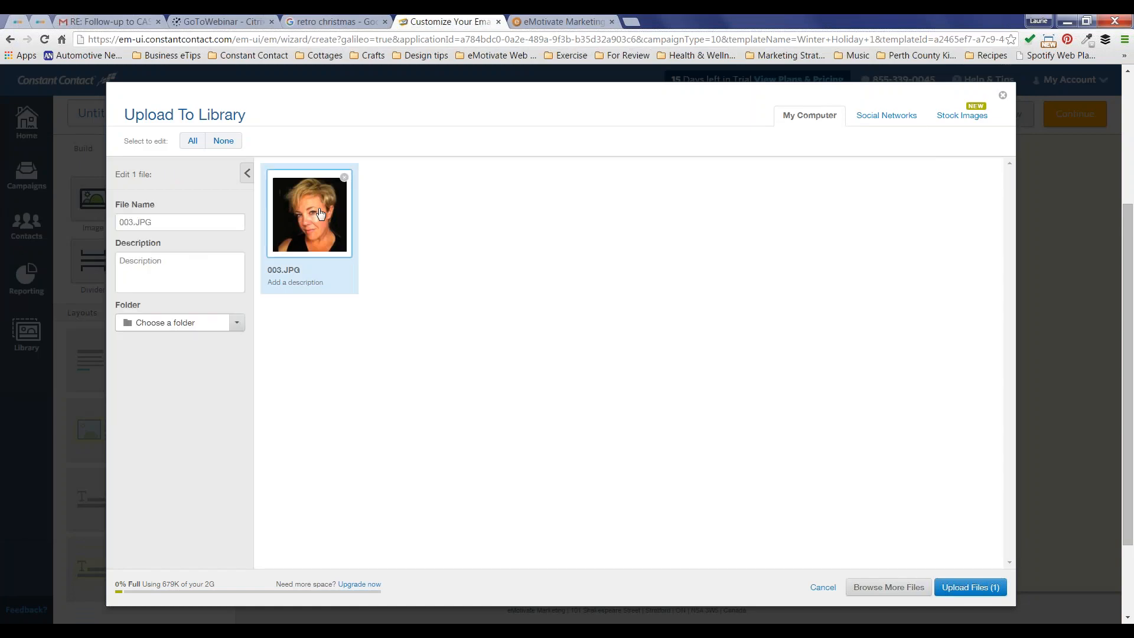
Step: Upload 003.JPG to the library with the person's name and company as its description
{"action": "left_click", "coordinate": [174, 273]}
{"action": "type", "text": "Laurie"}
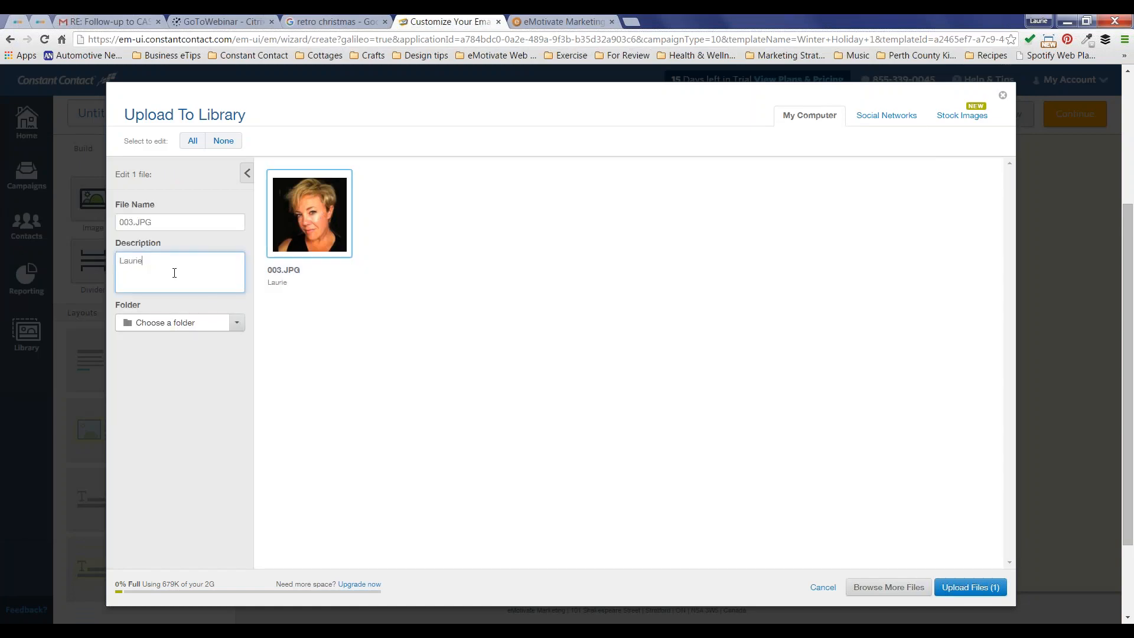
{"action": "type", "text": " Knechtel, eMotivate Marketingt+Design"}
{"action": "left_click", "coordinate": [971, 587]}
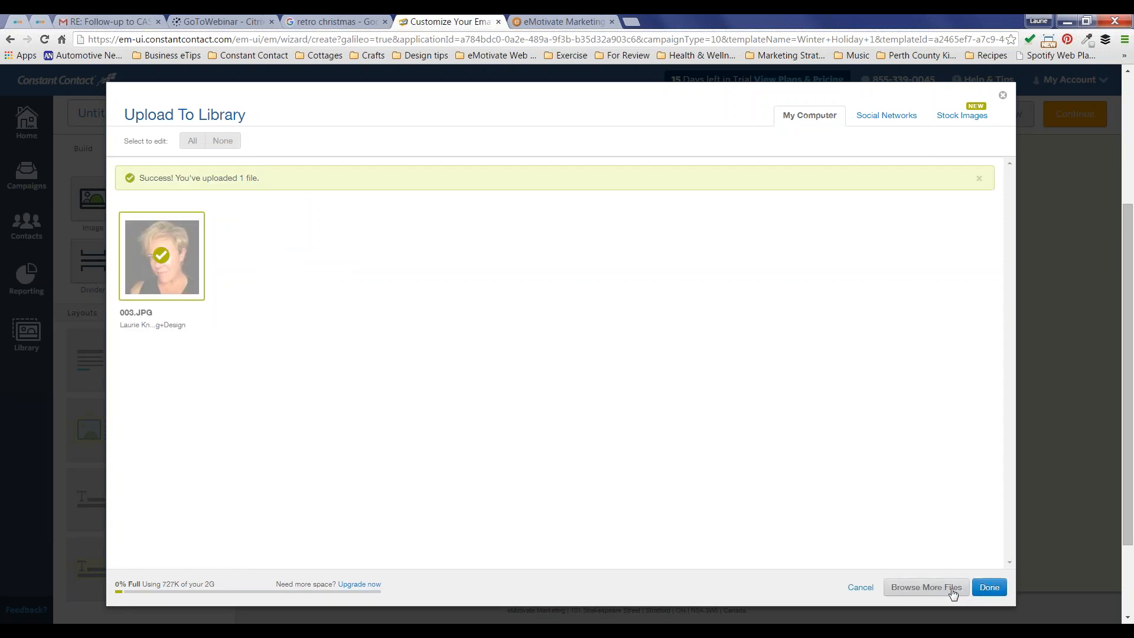
{"action": "left_click", "coordinate": [989, 587]}
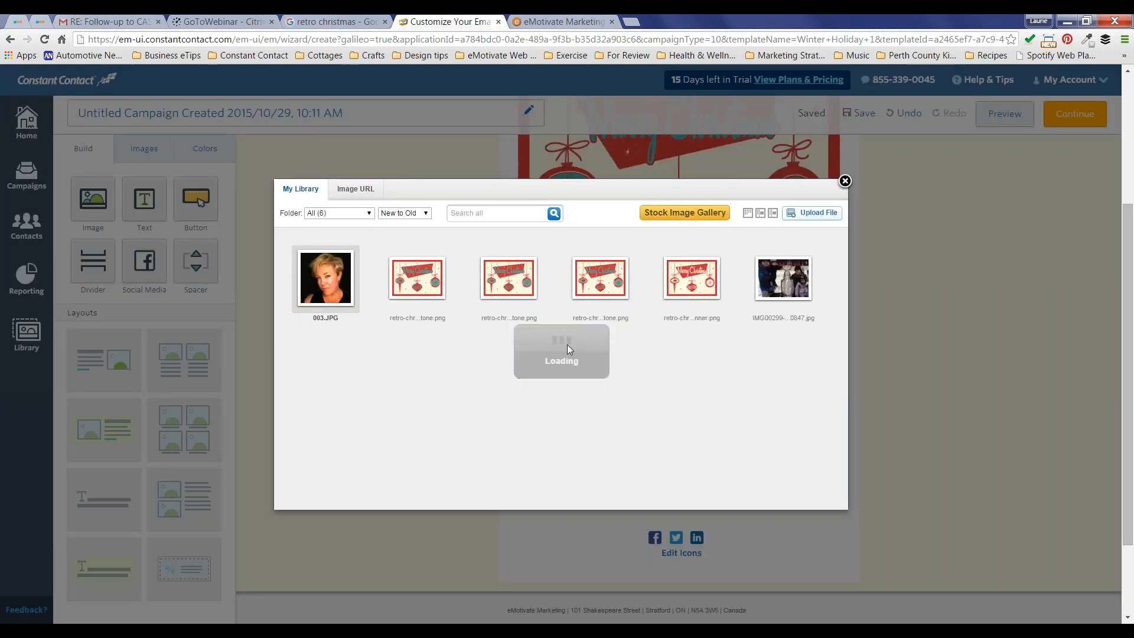
Step: Insert the headshot beside the signature and shrink it to a small thumbnail
{"action": "left_click", "coordinate": [325, 278]}
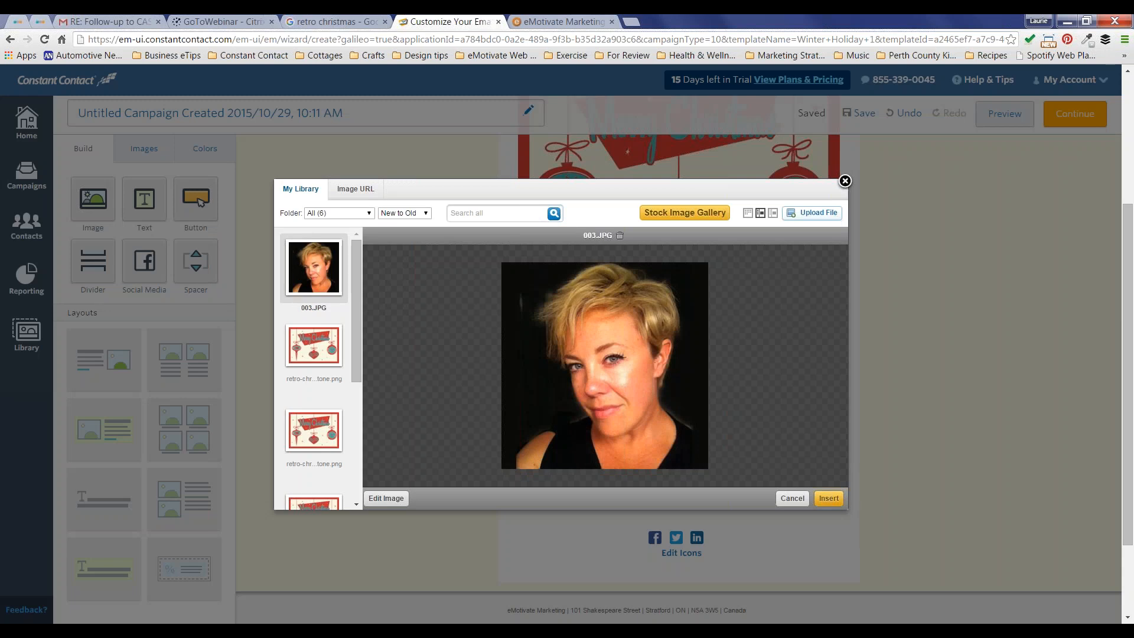
{"action": "left_click", "coordinate": [829, 498]}
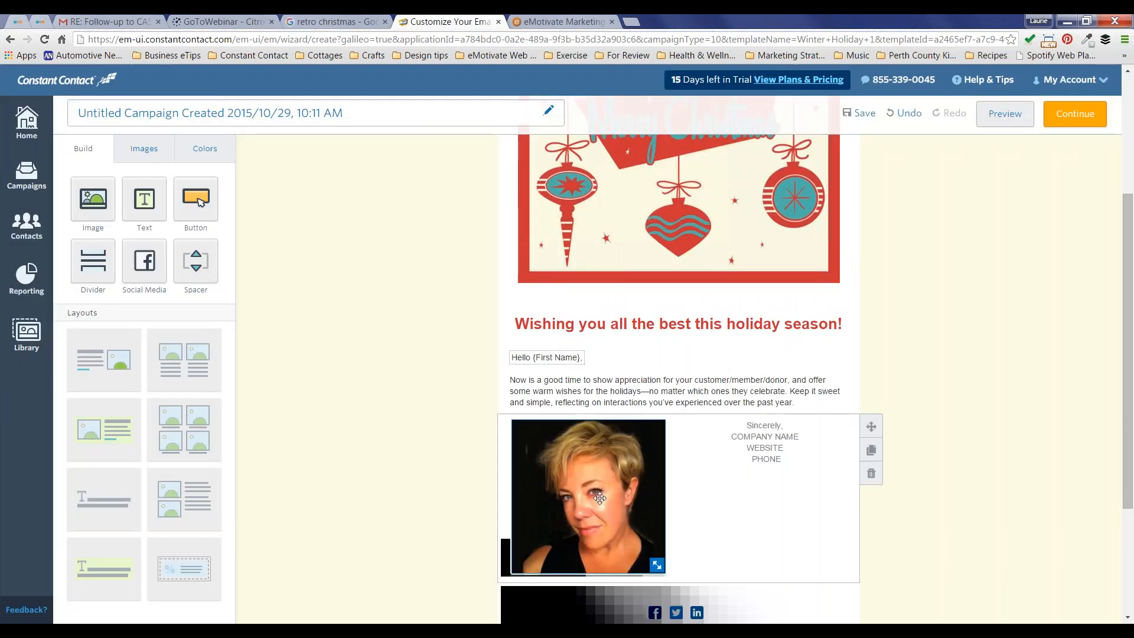
{"action": "left_click_drag", "start_coordinate": [656, 565], "coordinate": [605, 461]}
{"action": "left_click", "coordinate": [800, 459]}
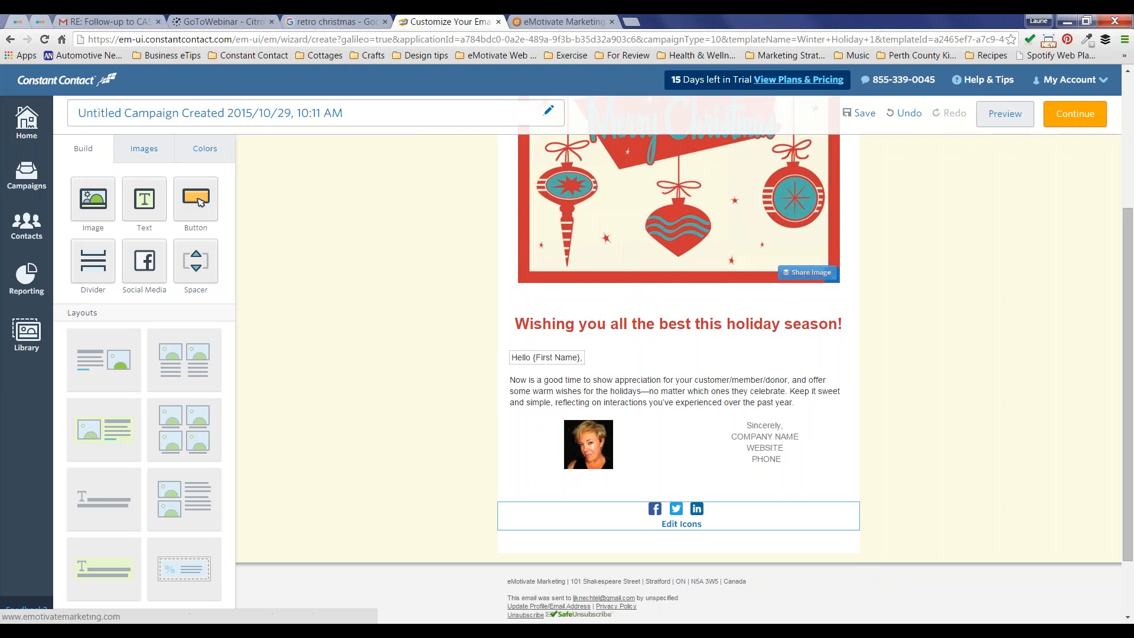
Step: Open the Facebook web-address entry box in the email's social icons block
{"action": "left_click", "coordinate": [654, 511]}
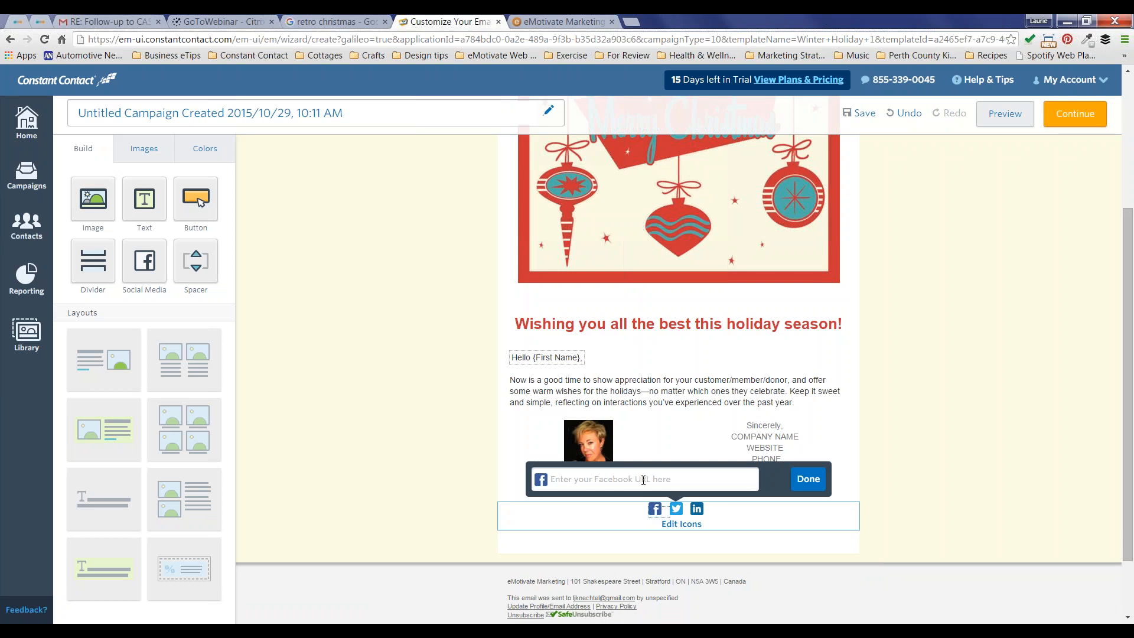
{"action": "left_click", "coordinate": [613, 478]}
{"action": "type", "text": "http://facebook"}
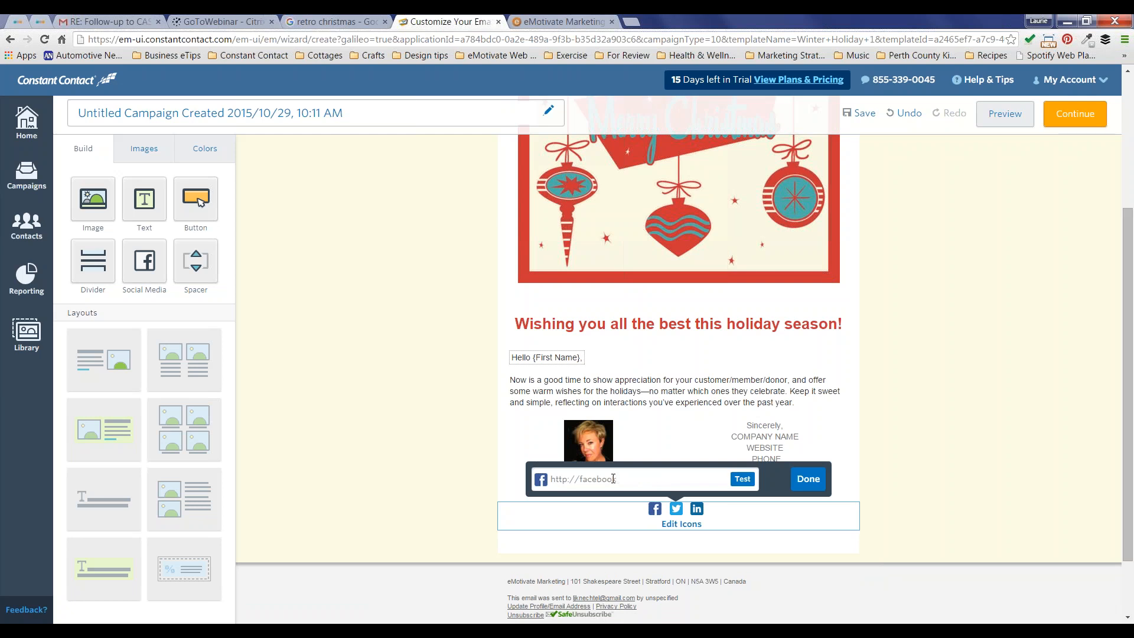
{"action": "type", "text": ".com/emotivatemarketing"}
{"action": "left_click", "coordinate": [806, 478]}
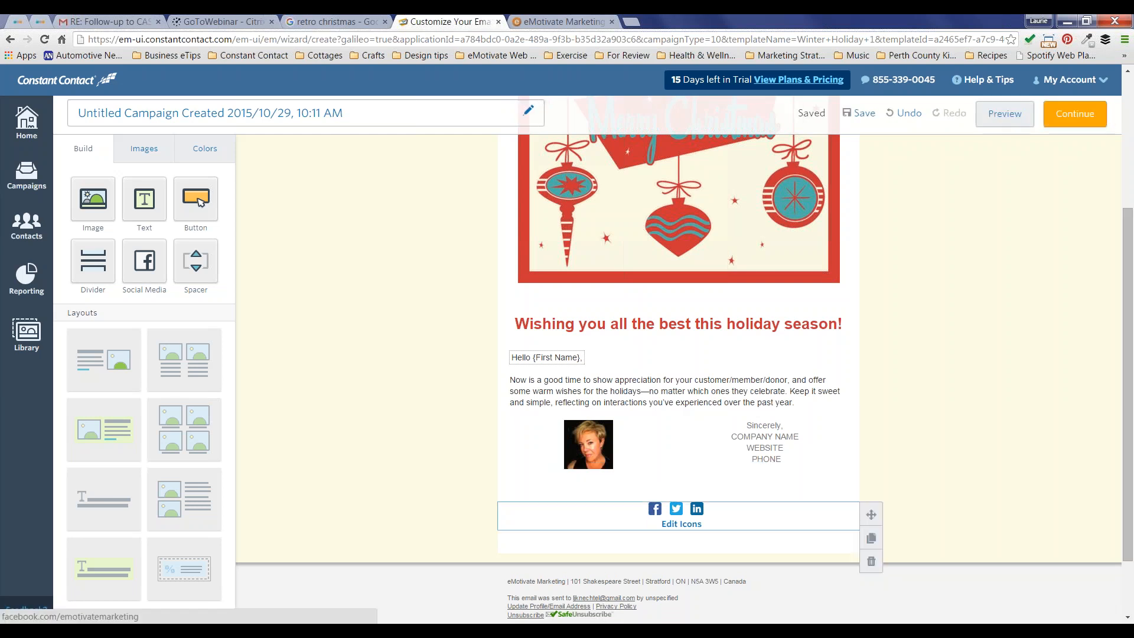
Step: Replace Twitter with YouTube and Pinterest in the social icons
{"action": "left_click", "coordinate": [676, 510]}
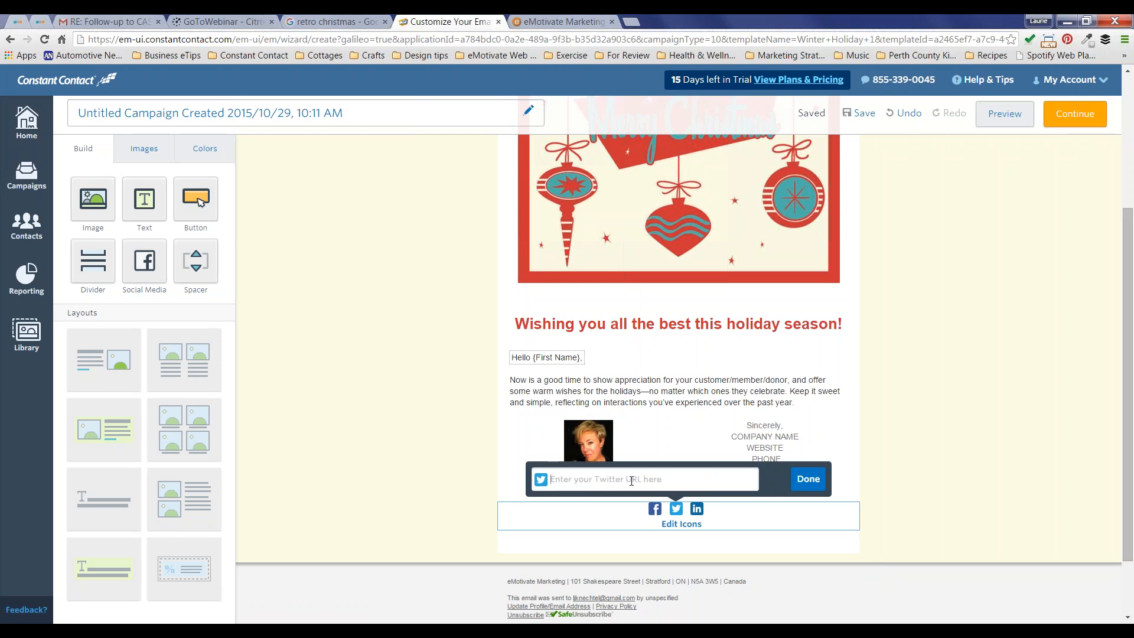
{"action": "left_click", "coordinate": [691, 525]}
{"action": "left_click", "coordinate": [692, 525]}
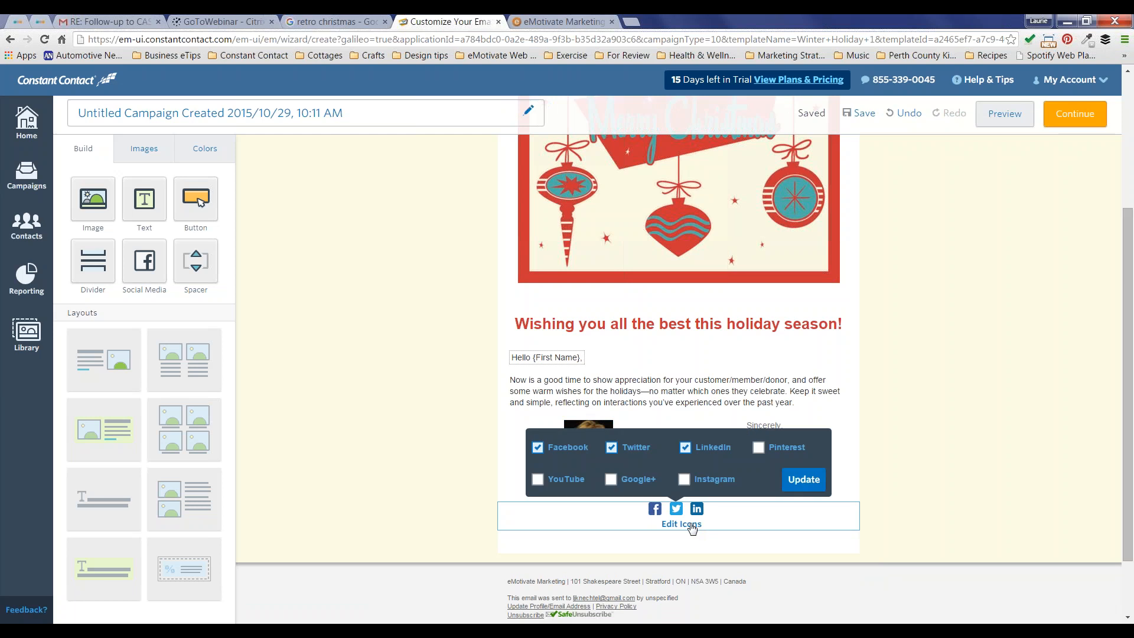
{"action": "left_click", "coordinate": [611, 449]}
{"action": "left_click", "coordinate": [537, 479]}
{"action": "left_click", "coordinate": [759, 447]}
{"action": "left_click", "coordinate": [804, 479]}
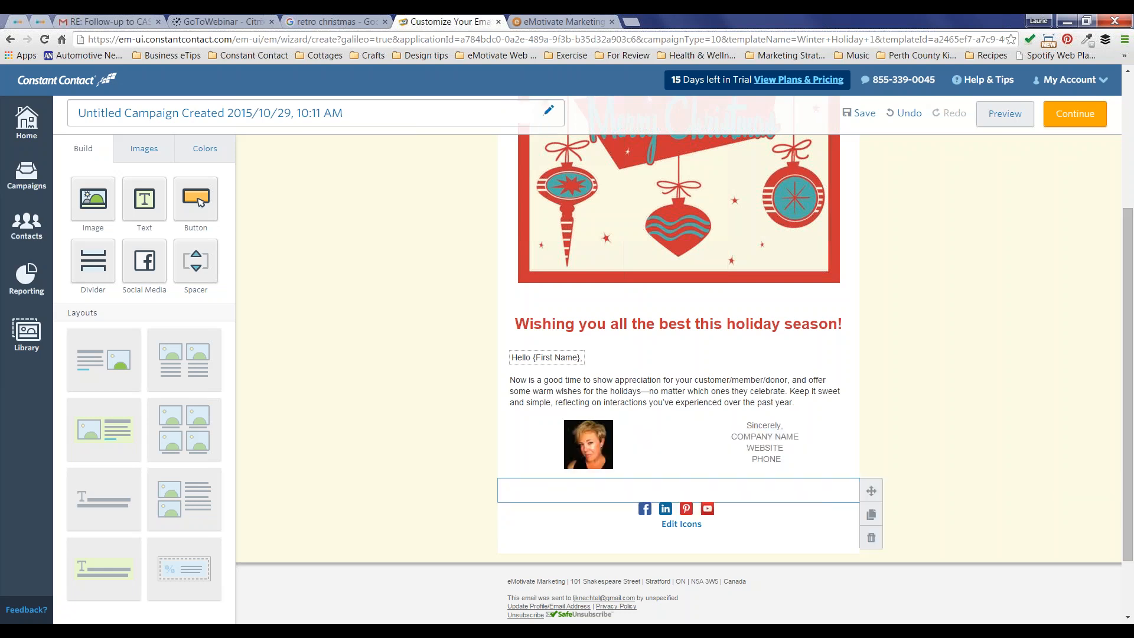
Step: Open the Pinterest link entry and close it without adding a link
{"action": "left_click", "coordinate": [681, 510]}
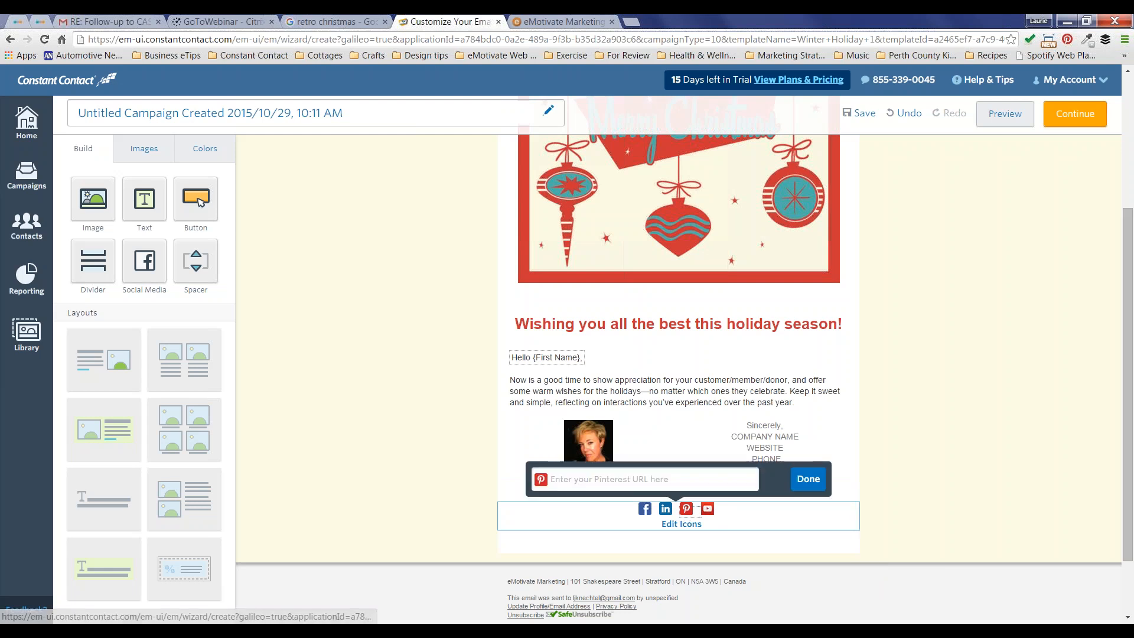
{"action": "left_click", "coordinate": [676, 478]}
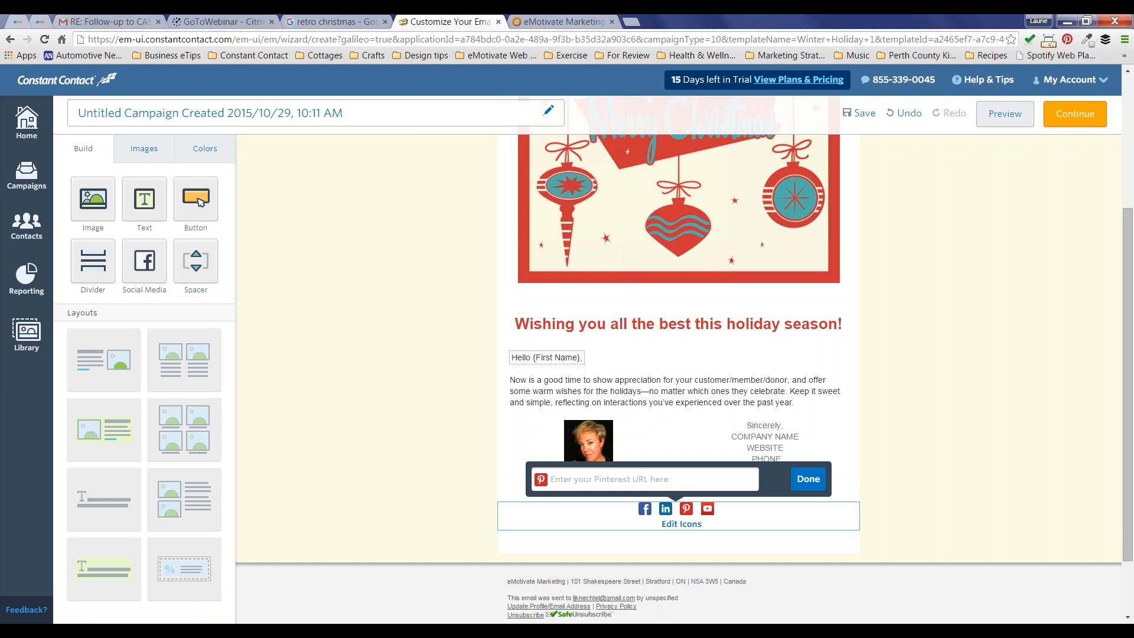
{"action": "left_click", "coordinate": [808, 478]}
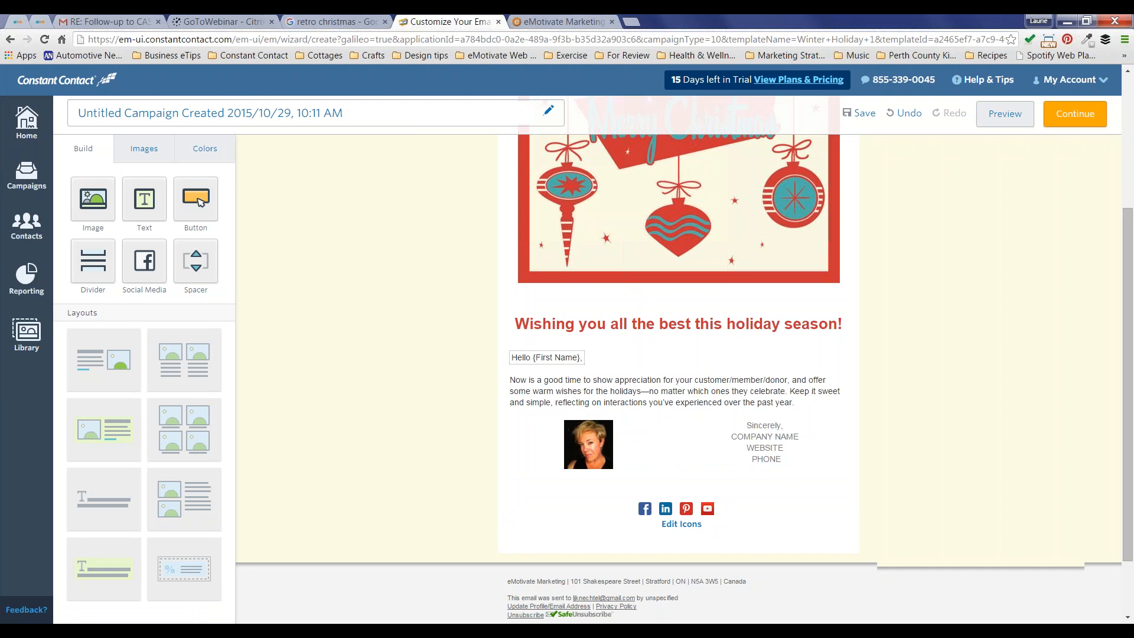
Step: Delete the empty block below the preheader
{"action": "scroll", "coordinate": [462, 504], "scroll_direction": "up", "scroll_amount": 4}
{"action": "scroll", "coordinate": [868, 307], "scroll_direction": "down", "scroll_amount": 5}
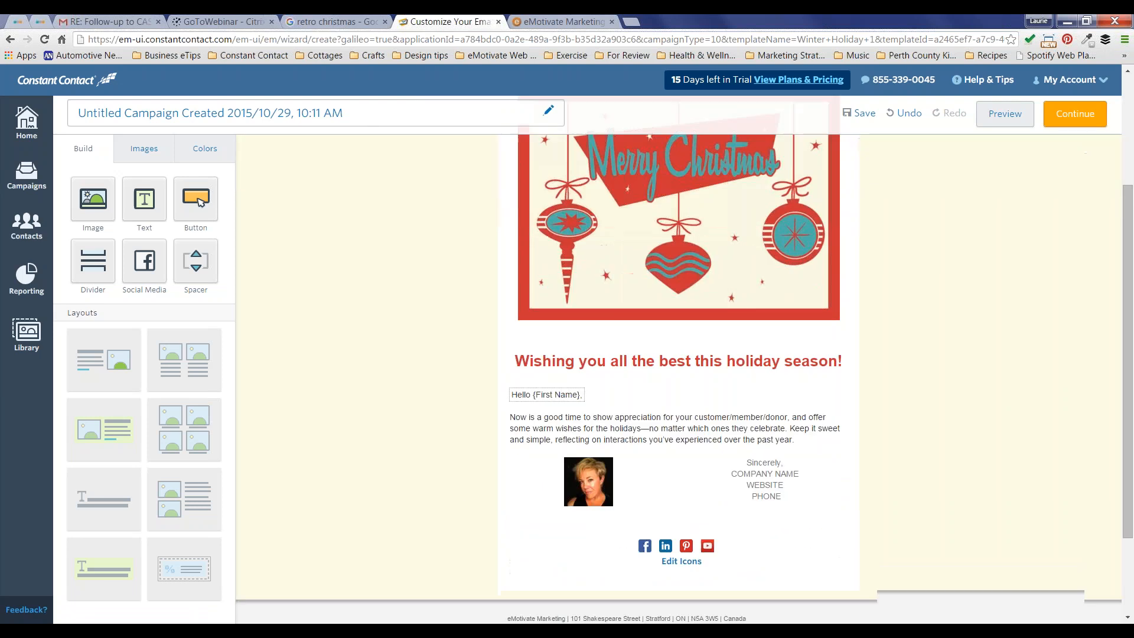
{"action": "scroll", "coordinate": [868, 307], "scroll_direction": "up", "scroll_amount": 5}
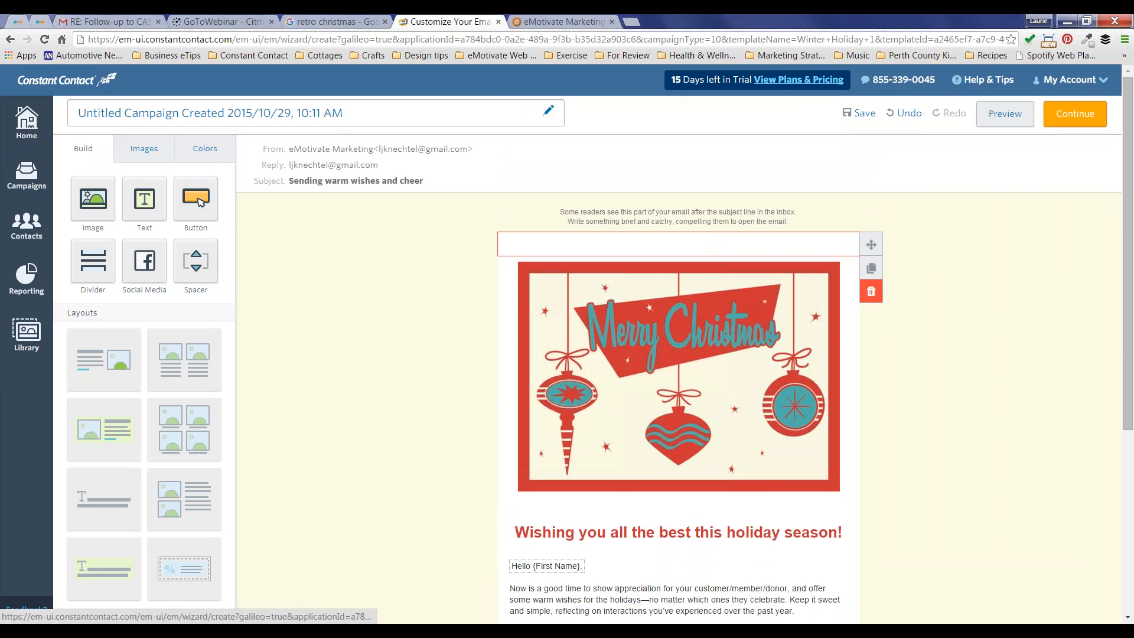
{"action": "left_click", "coordinate": [871, 291]}
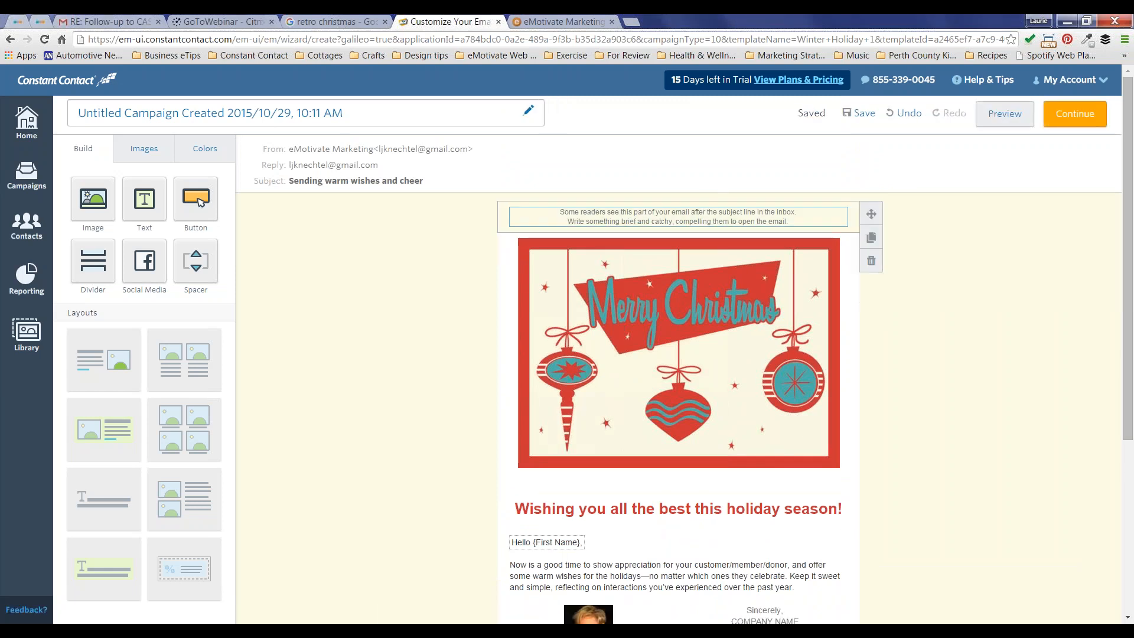
Step: Replace the preheader text with 'A greeting for you!'
{"action": "left_click", "coordinate": [681, 211]}
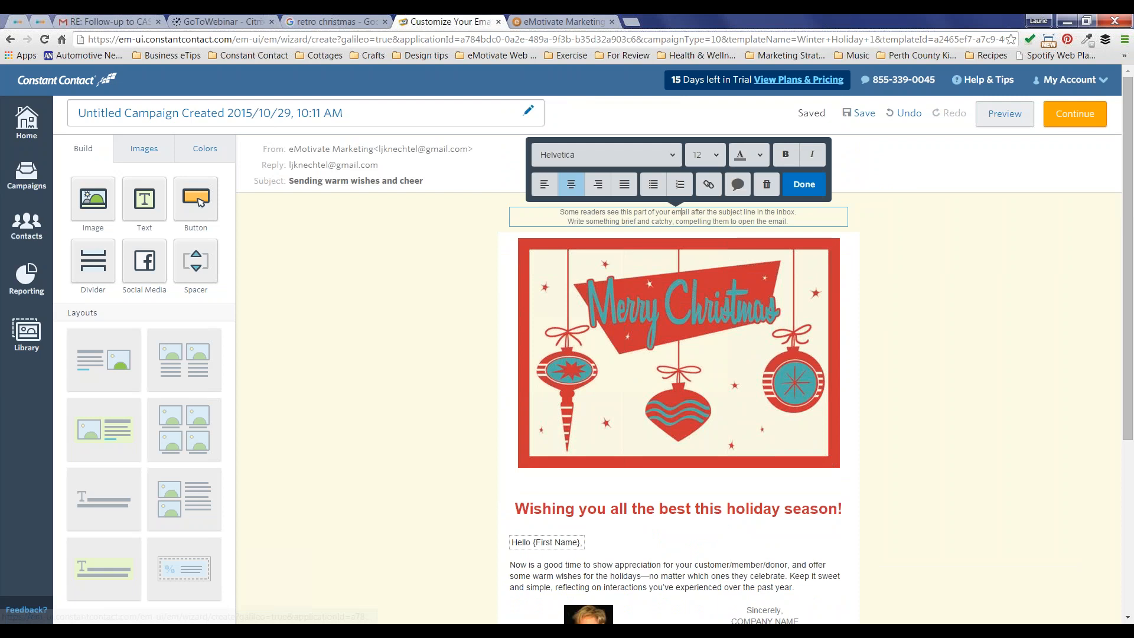
{"action": "left_click_drag", "start_coordinate": [788, 221], "coordinate": [559, 212]}
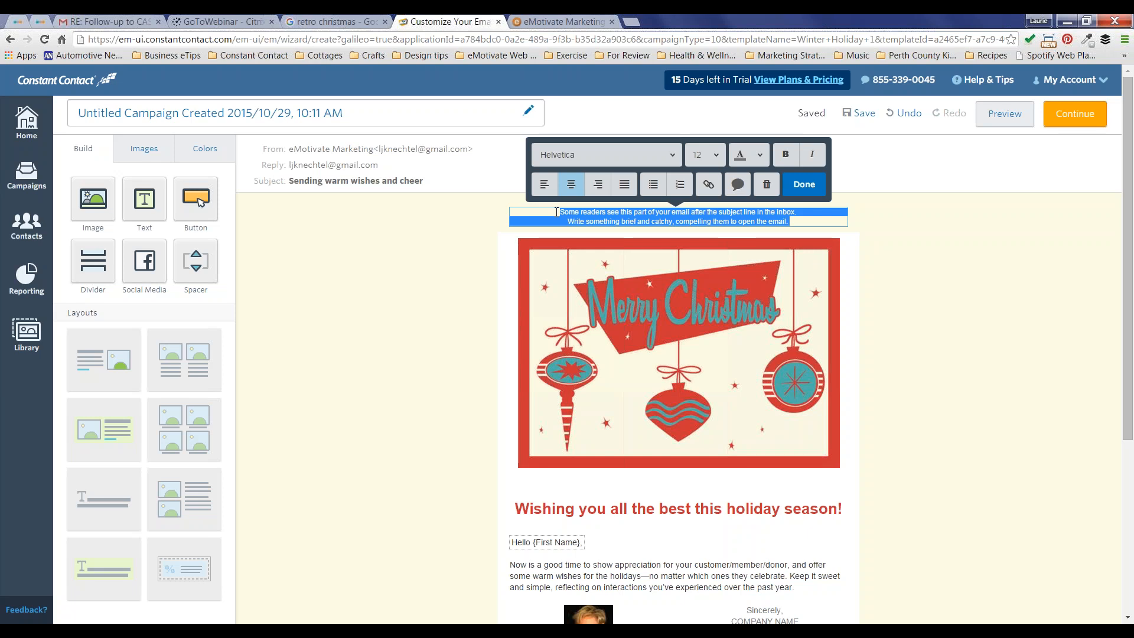
{"action": "type", "text": "A greeting"}
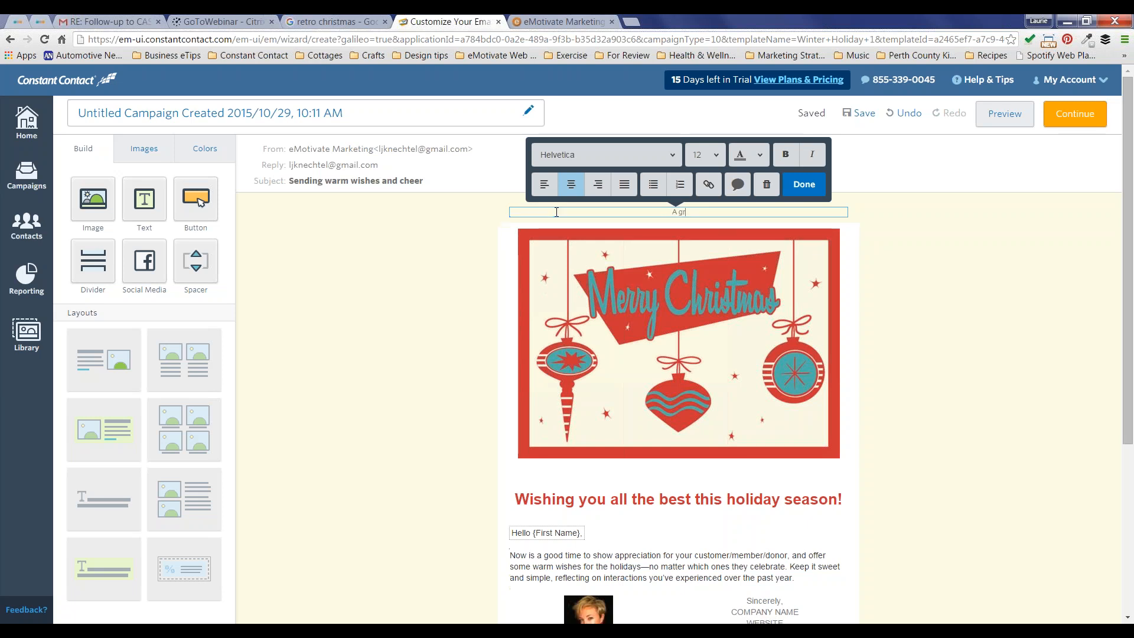
{"action": "type", "text": "r you!"}
{"action": "left_click", "coordinate": [812, 185]}
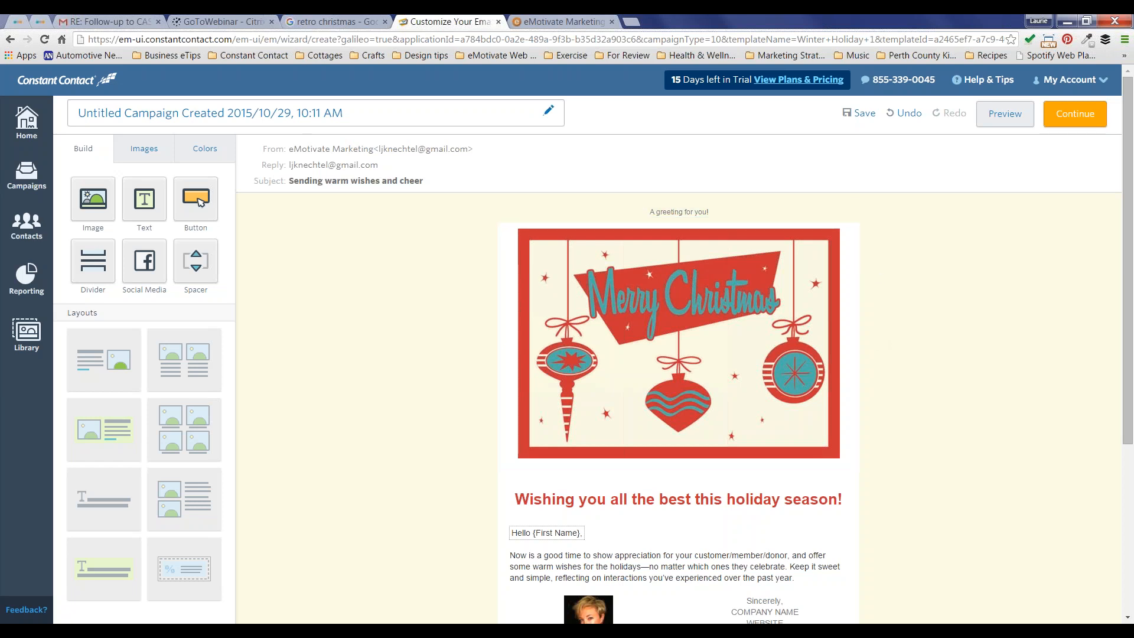
{"action": "mouse_move", "coordinate": [866, 222]}
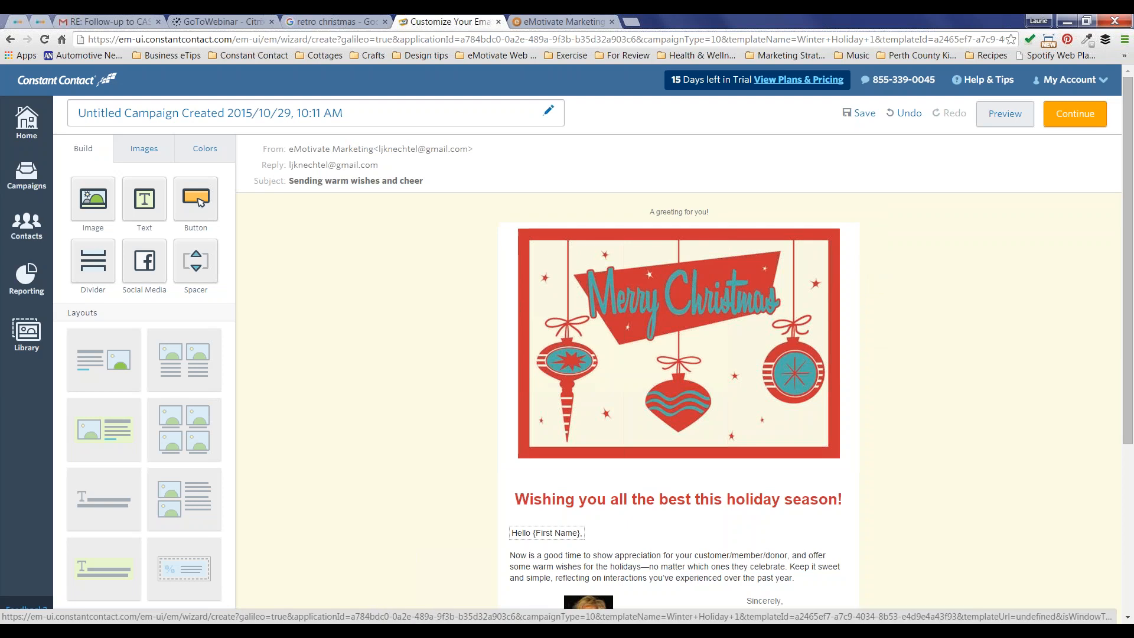
Step: Expand the From/Reply/Subject settings and review the From Email choices, leaving them unchanged
{"action": "left_click", "coordinate": [414, 182]}
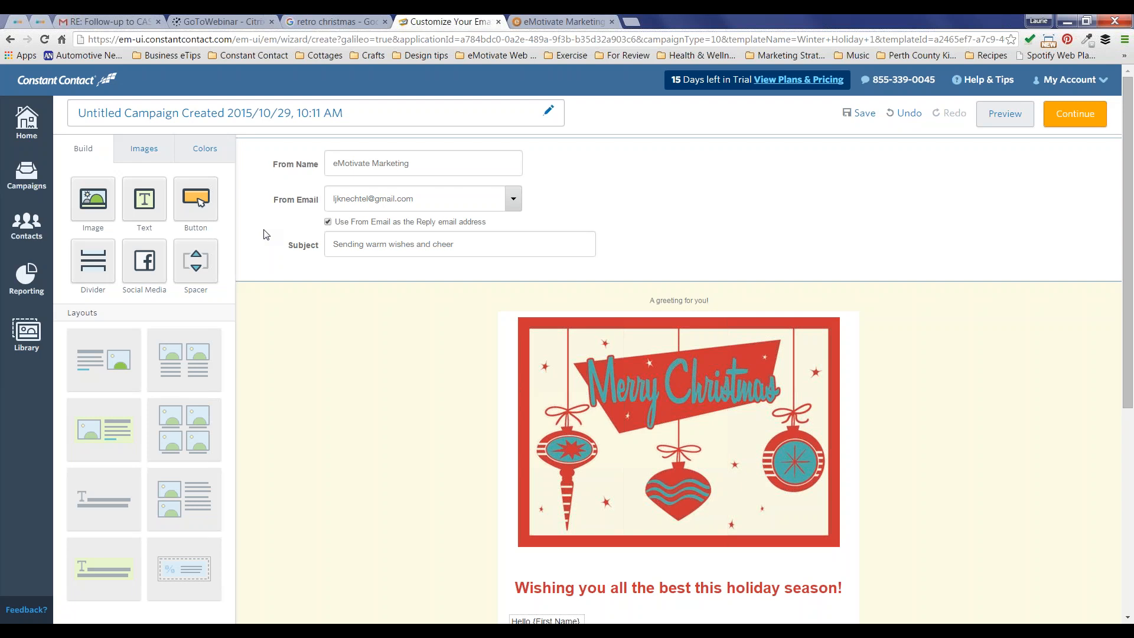
{"action": "left_click", "coordinate": [516, 200]}
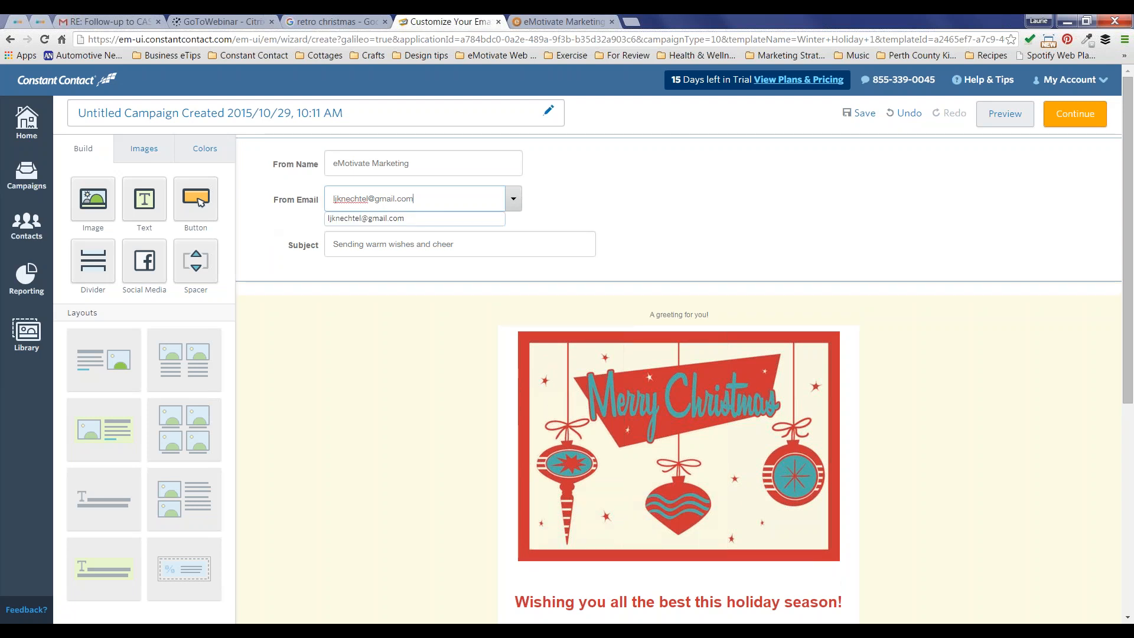
{"action": "left_click", "coordinate": [366, 218]}
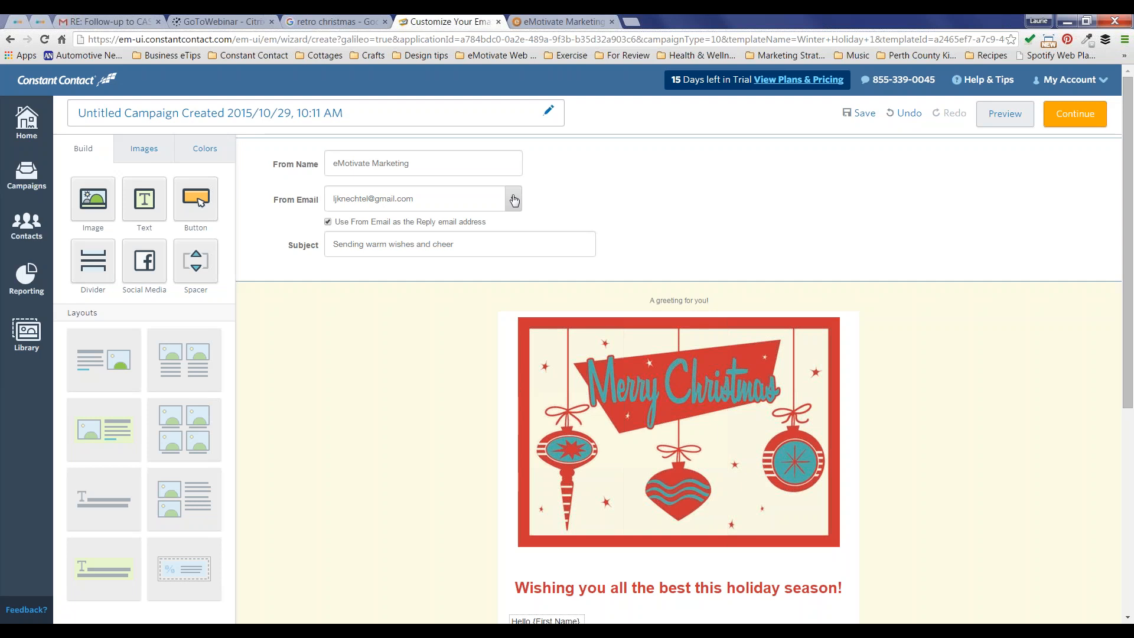
{"action": "left_click", "coordinate": [514, 201]}
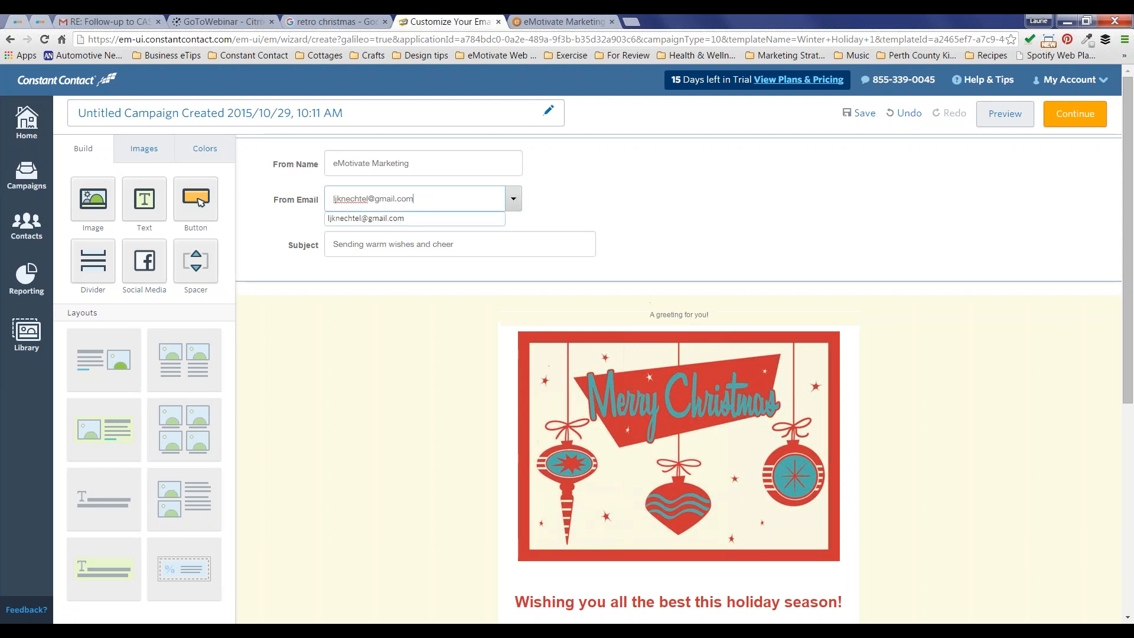
{"action": "left_click", "coordinate": [366, 218]}
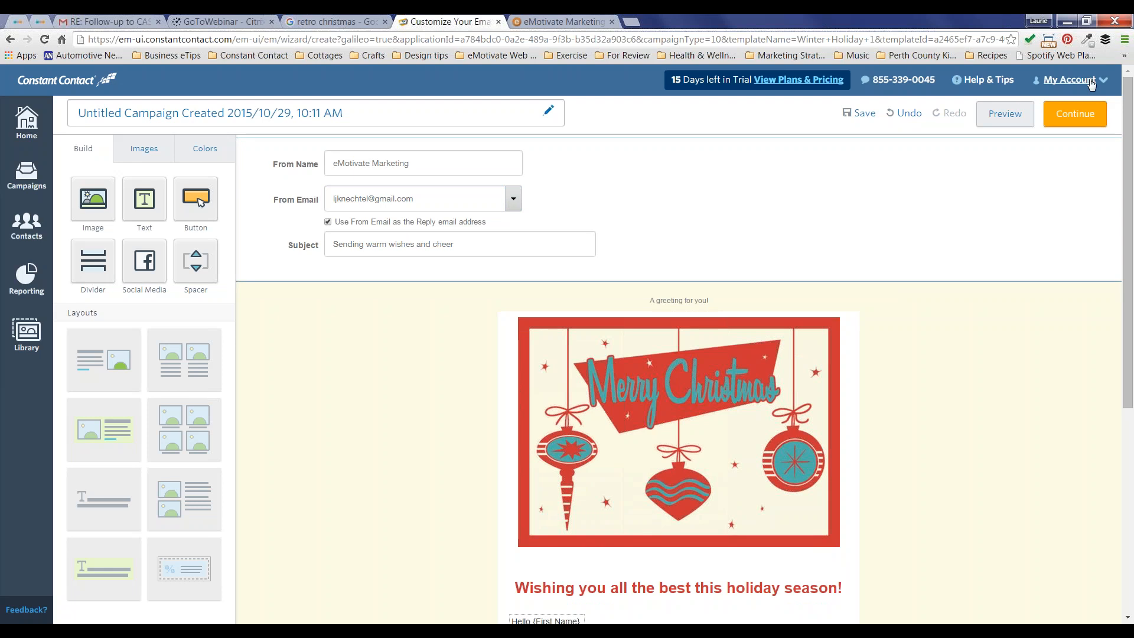
Step: Check the account options, then select the subject 'Sending warm wishes and cheer'
{"action": "left_click", "coordinate": [1091, 84]}
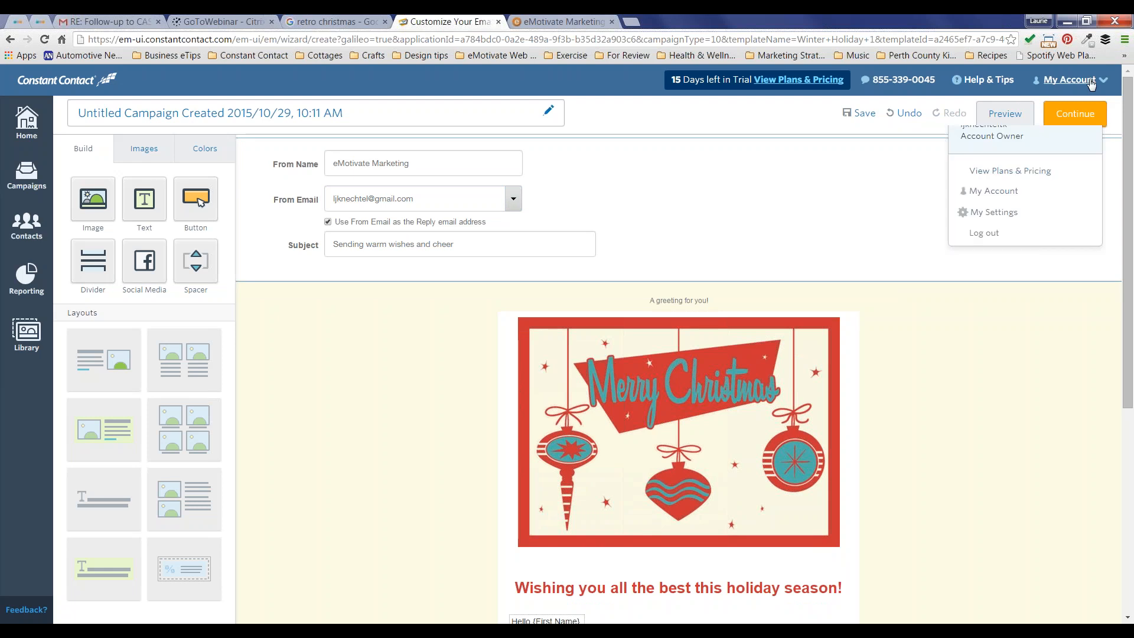
{"action": "left_click", "coordinate": [809, 215]}
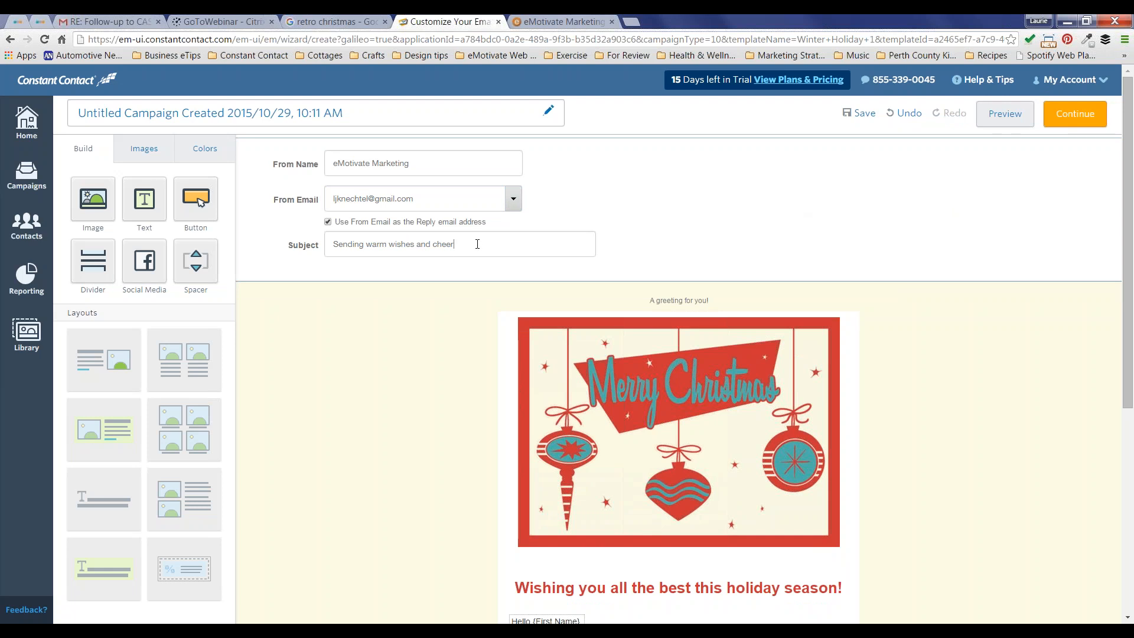
{"action": "triple_click", "coordinate": [477, 244]}
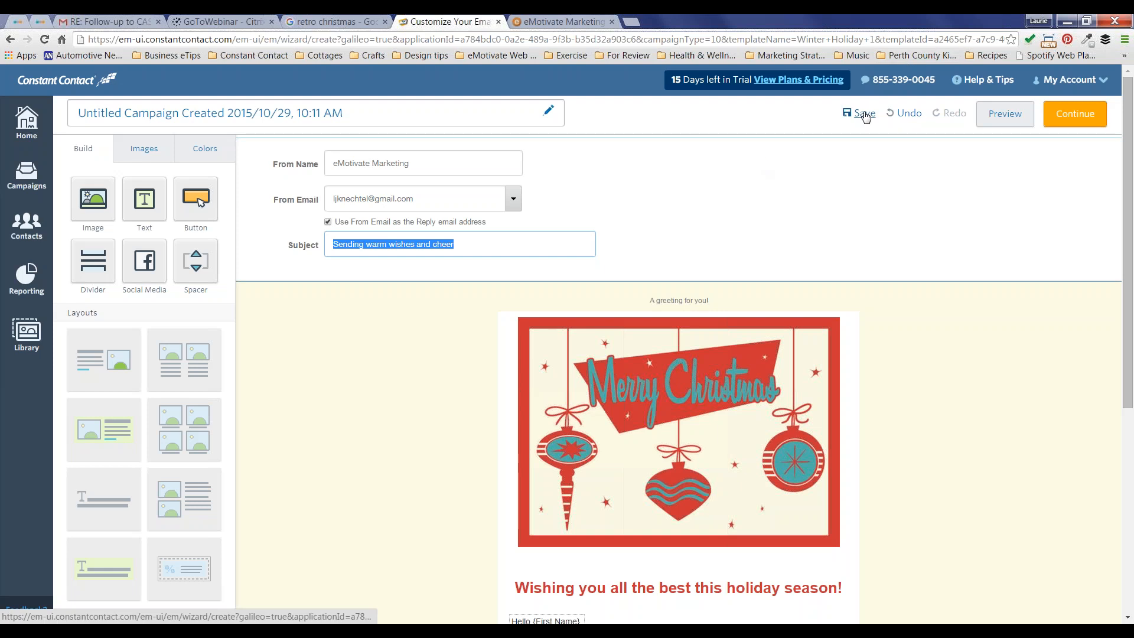
Step: Save the holiday greeting email draft and open its preview
{"action": "left_click", "coordinate": [864, 114]}
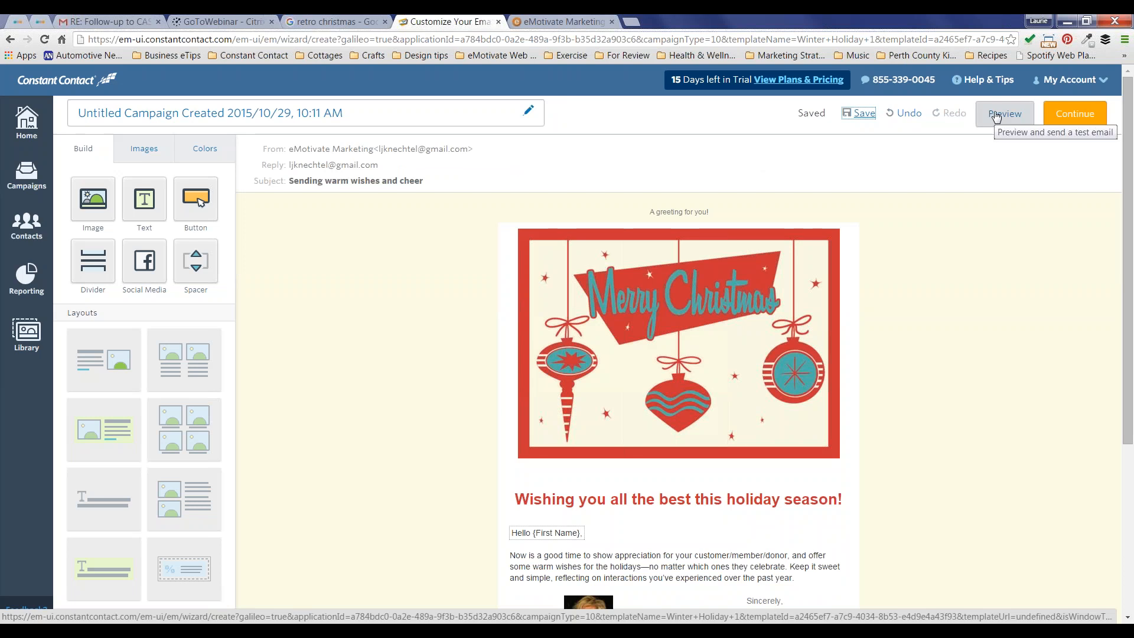
{"action": "left_click", "coordinate": [997, 116]}
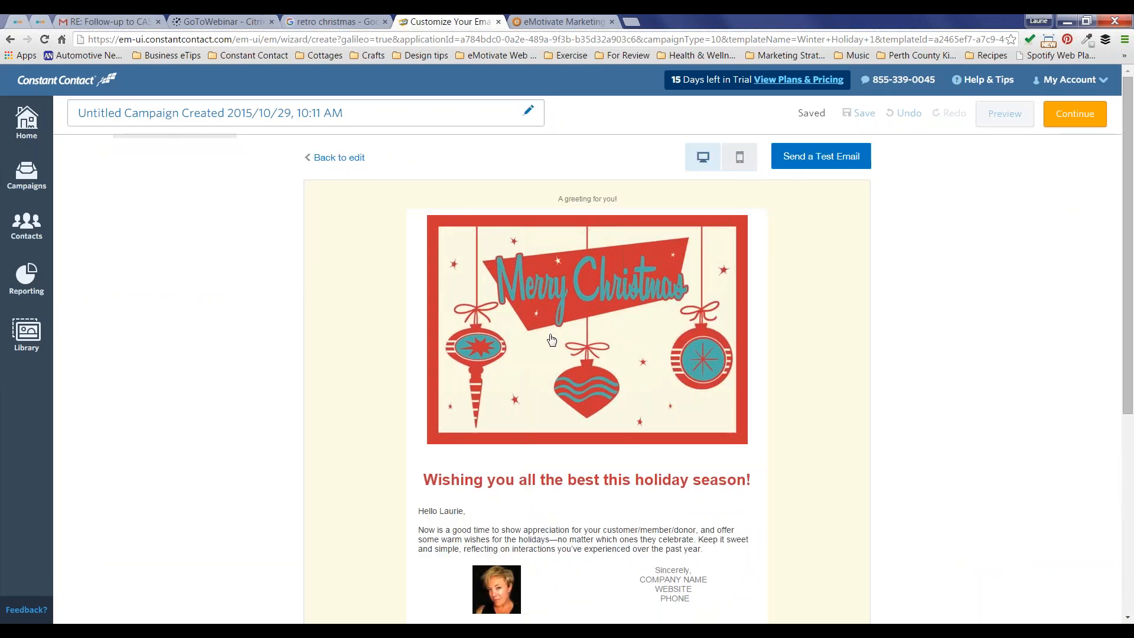
Step: Scroll through the desktop preview of the email, then switch to the mobile view
{"action": "scroll", "coordinate": [587, 377], "scroll_direction": "down", "scroll_amount": 1}
{"action": "scroll", "coordinate": [587, 360], "scroll_direction": "down", "scroll_amount": 2}
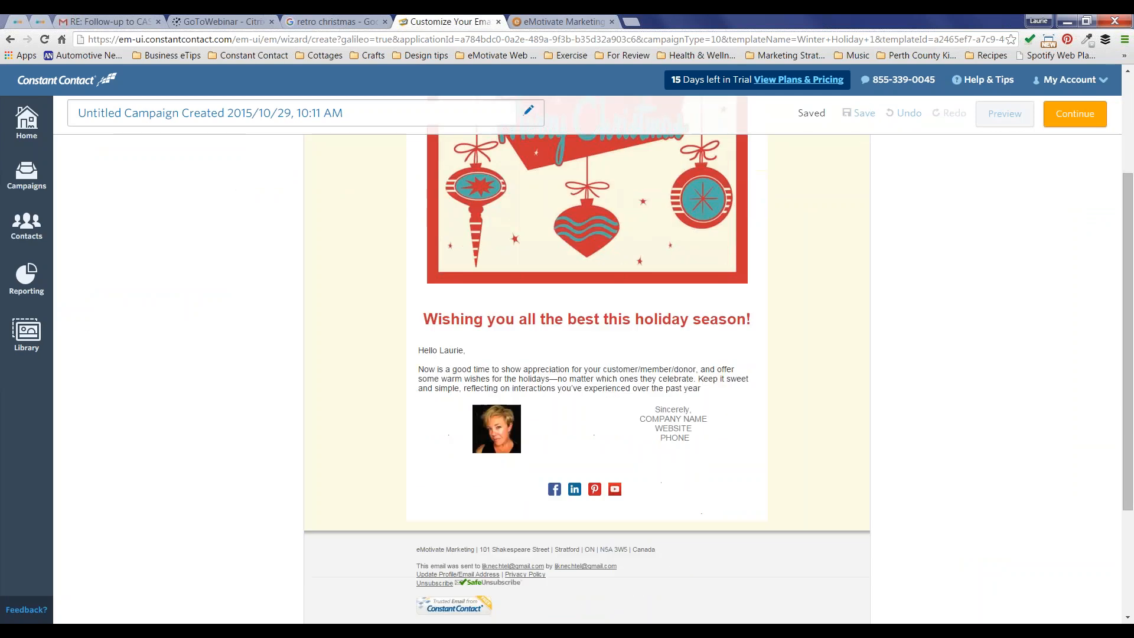
{"action": "scroll", "coordinate": [587, 360], "scroll_direction": "down", "scroll_amount": 2}
{"action": "scroll", "coordinate": [587, 360], "scroll_direction": "up", "scroll_amount": 2}
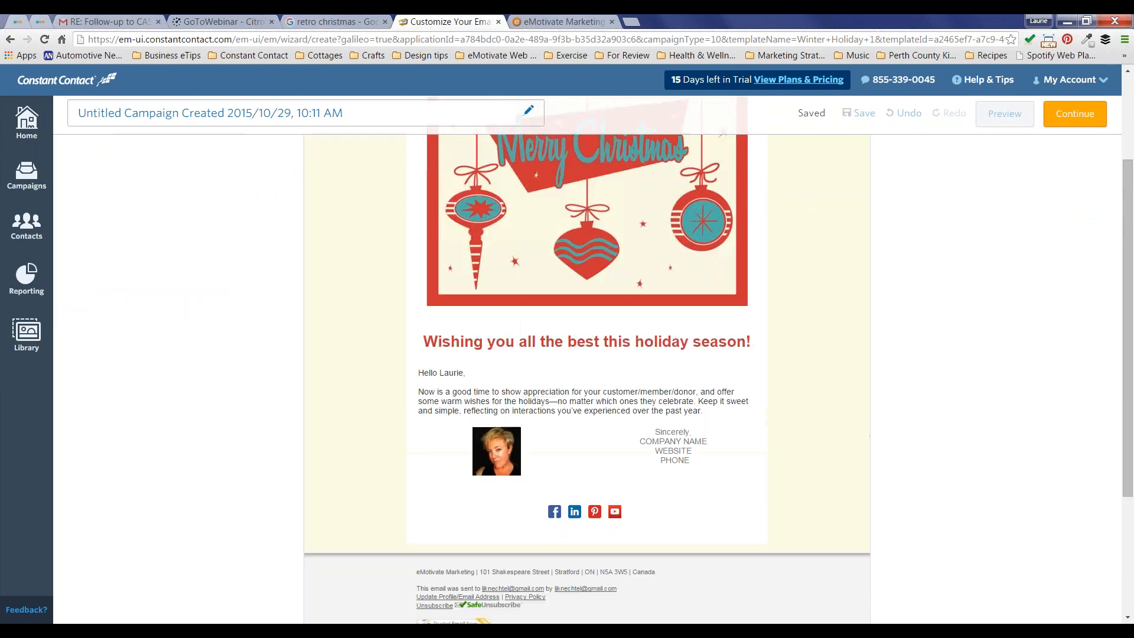
{"action": "scroll", "coordinate": [587, 360], "scroll_direction": "up", "scroll_amount": 2}
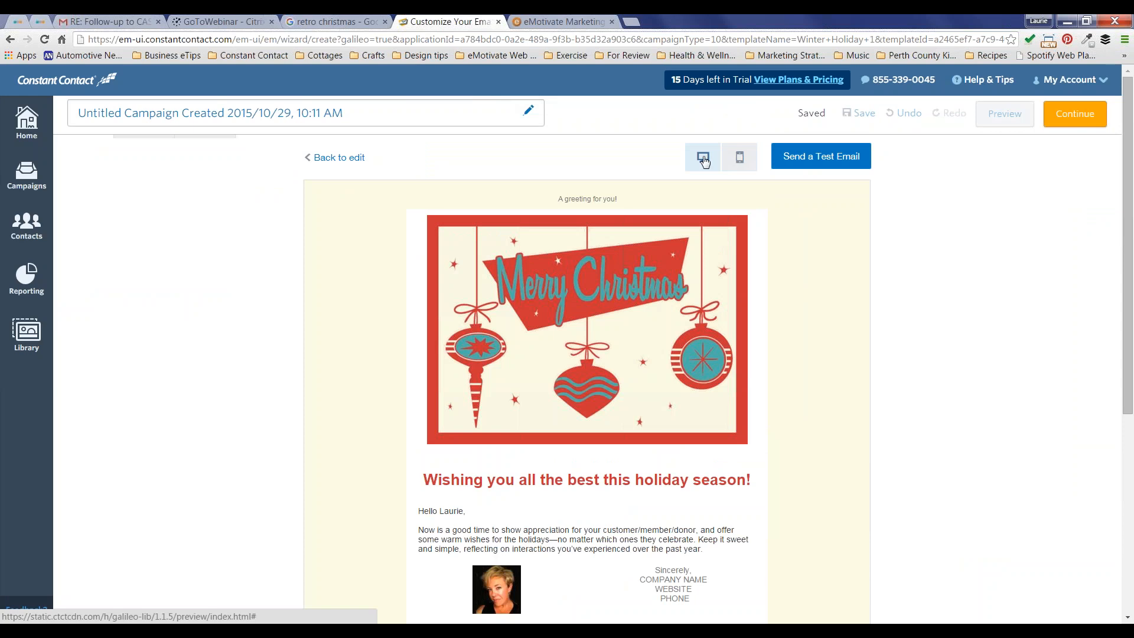
{"action": "left_click", "coordinate": [738, 163]}
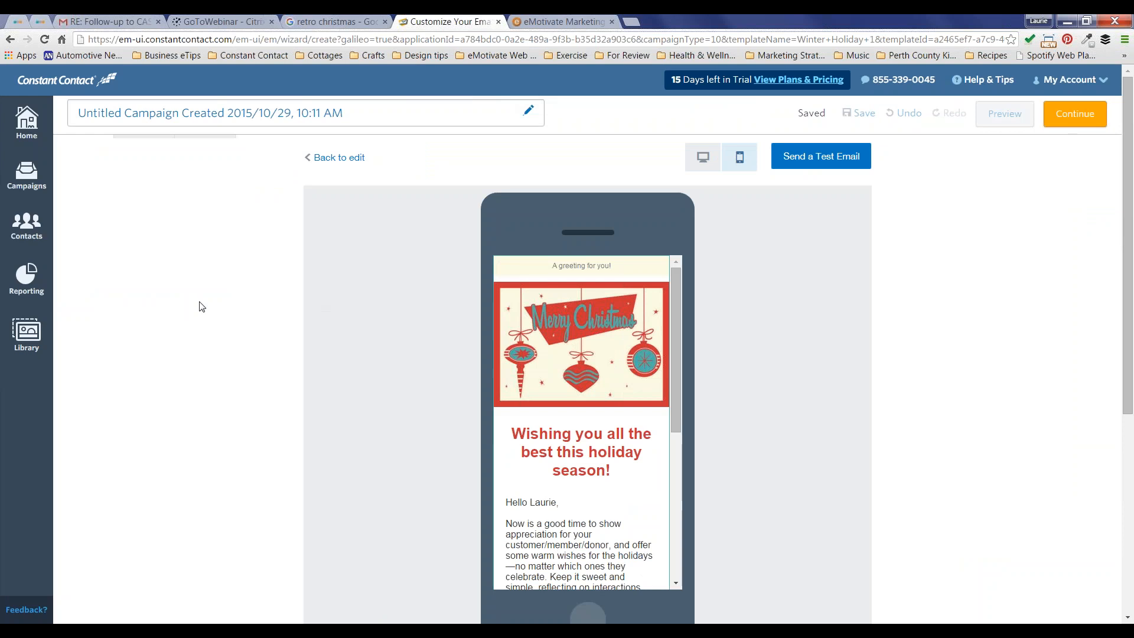
Step: Scroll through the mobile preview of the holiday email
{"action": "scroll", "coordinate": [421, 341], "scroll_direction": "down", "scroll_amount": 2}
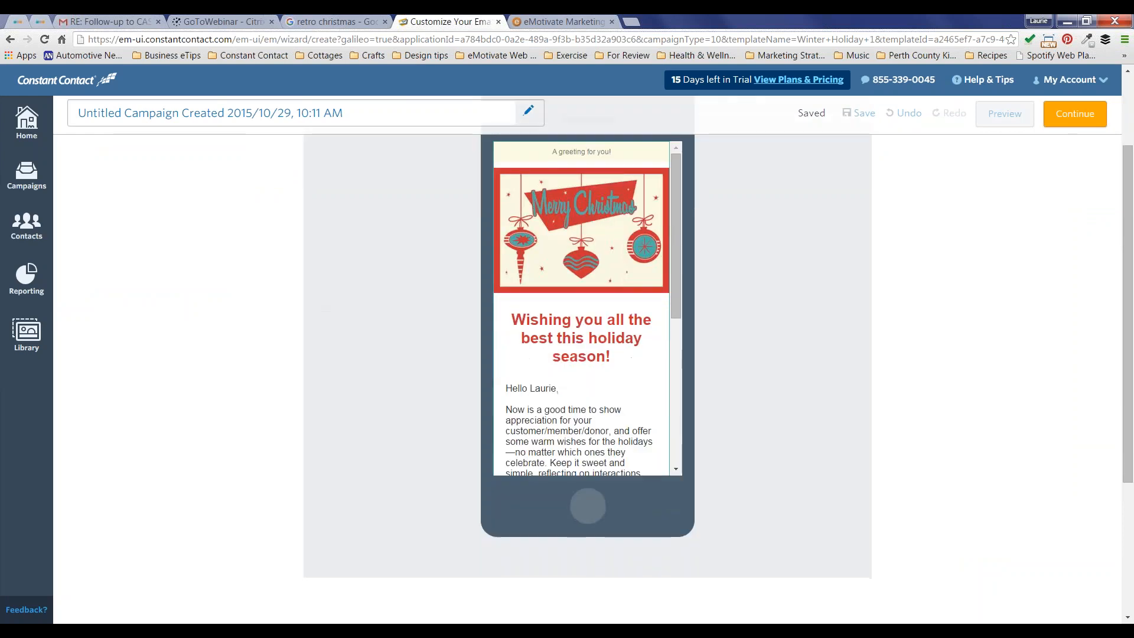
{"action": "scroll", "coordinate": [561, 273], "scroll_direction": "down", "scroll_amount": 4}
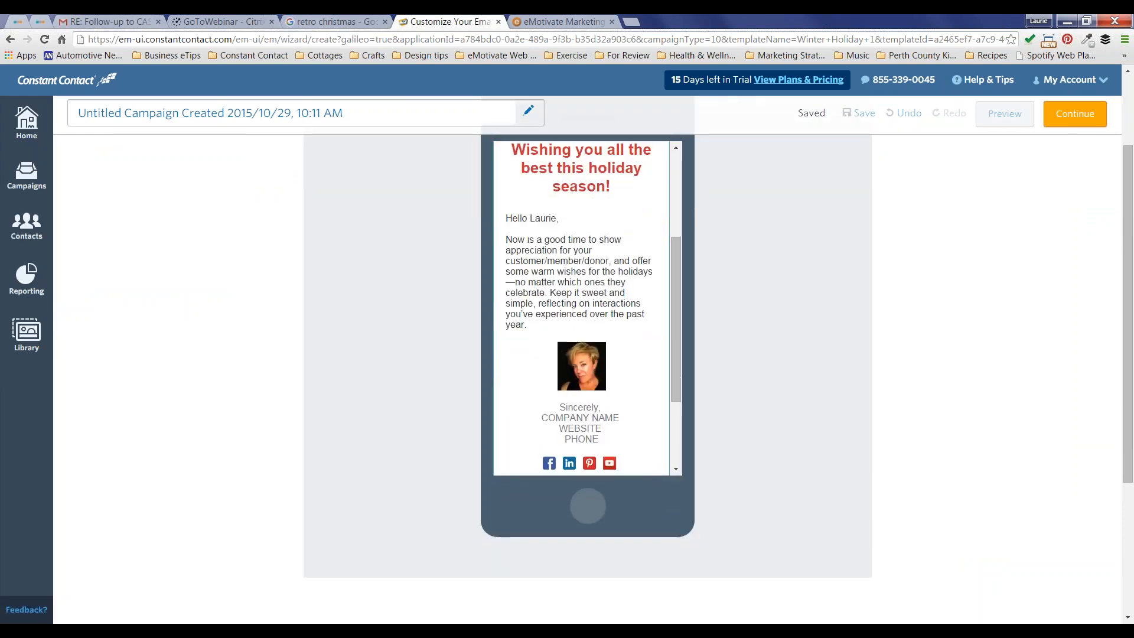
{"action": "scroll", "coordinate": [582, 307], "scroll_direction": "up", "scroll_amount": 5}
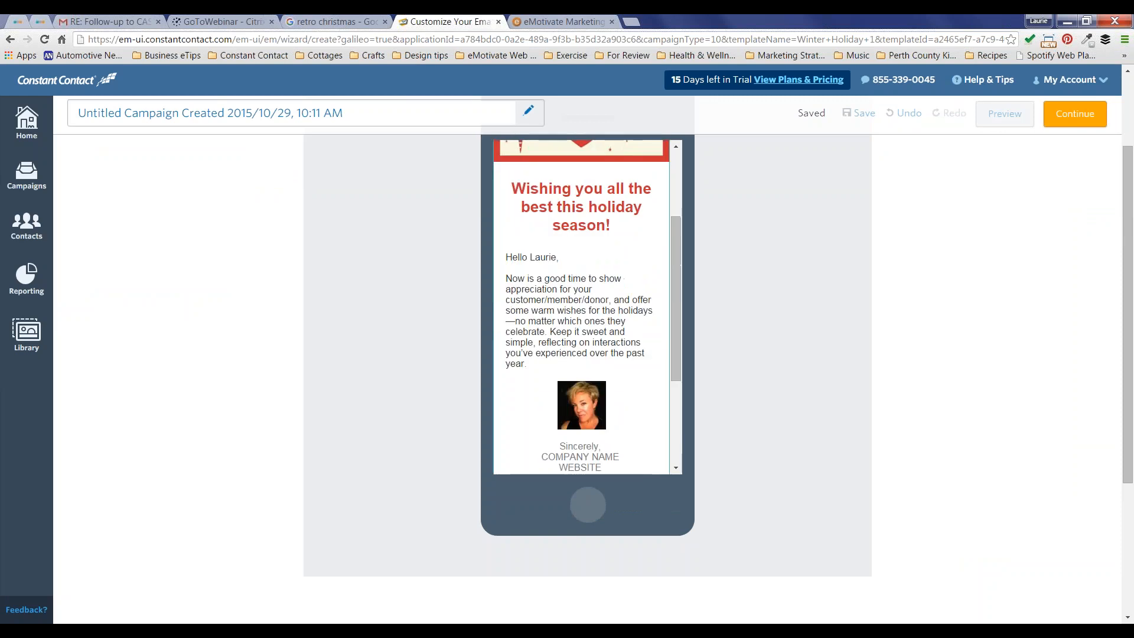
{"action": "scroll", "coordinate": [582, 307], "scroll_direction": "up", "scroll_amount": 1}
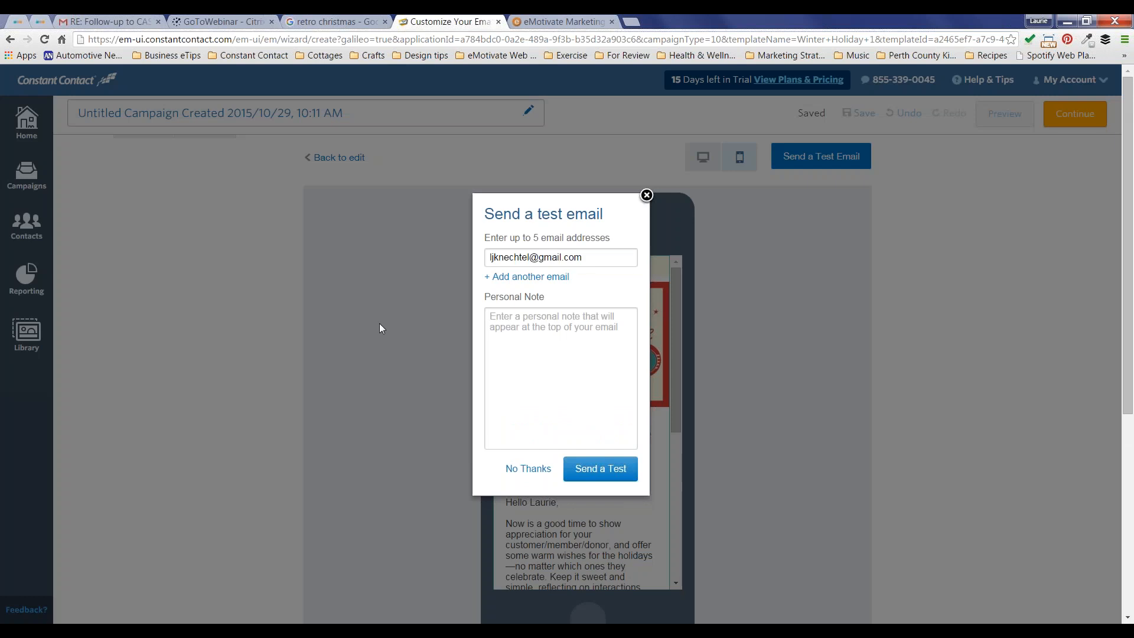
Step: Send a test copy with a second recipient and the note 'Have a look!', then close the form
{"action": "left_click", "coordinate": [596, 258]}
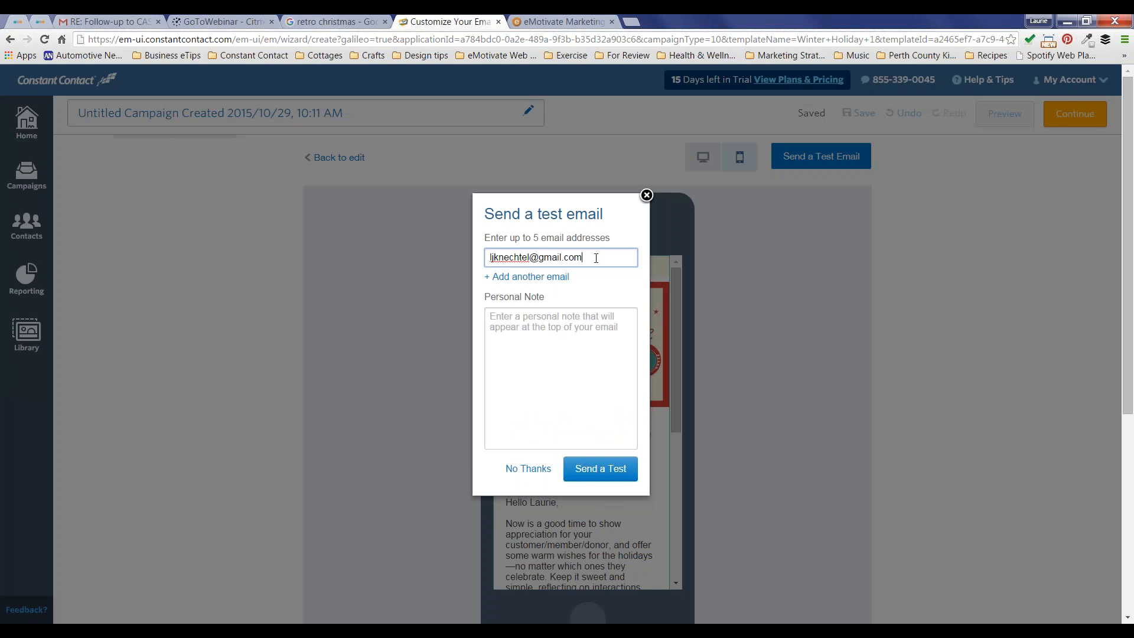
{"action": "left_click", "coordinate": [542, 280]}
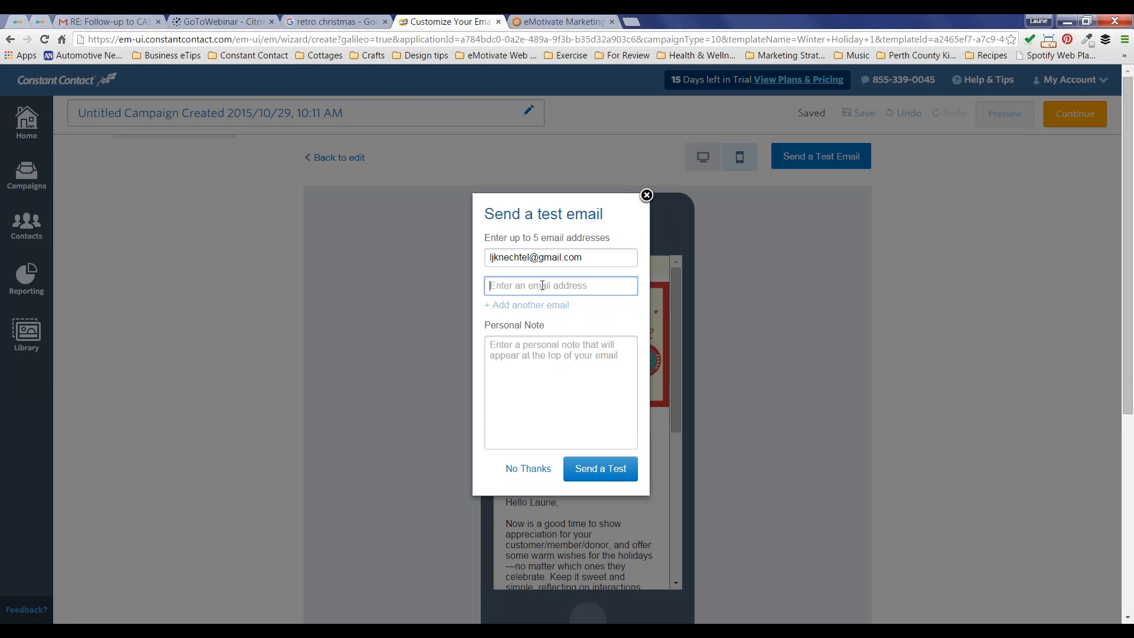
{"action": "left_click", "coordinate": [533, 345]}
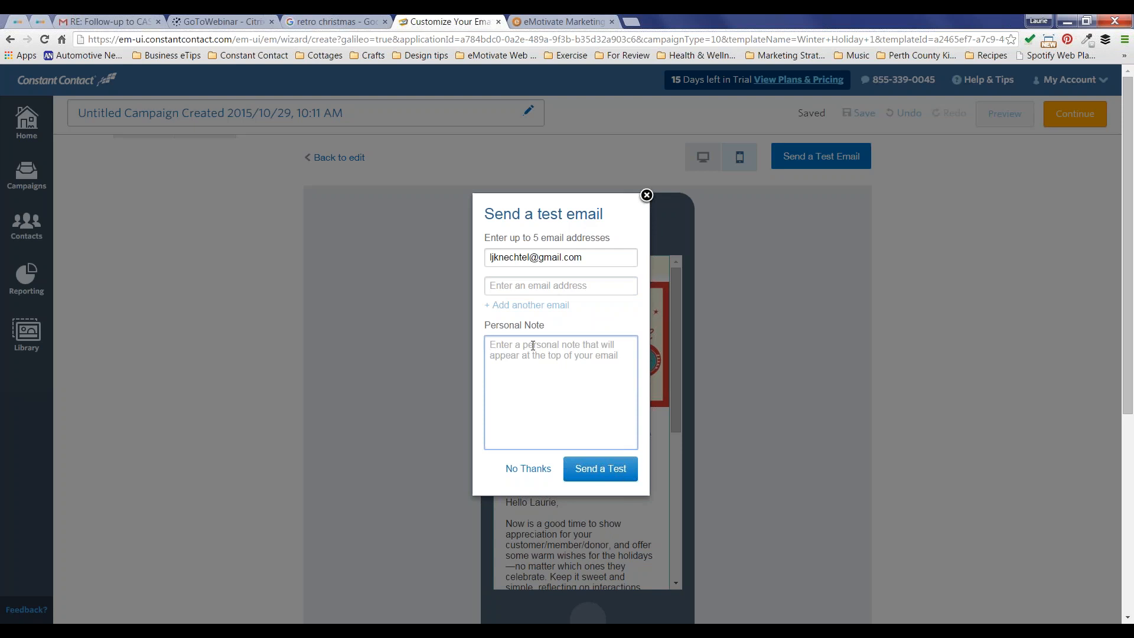
{"action": "type", "text": "Have a look"}
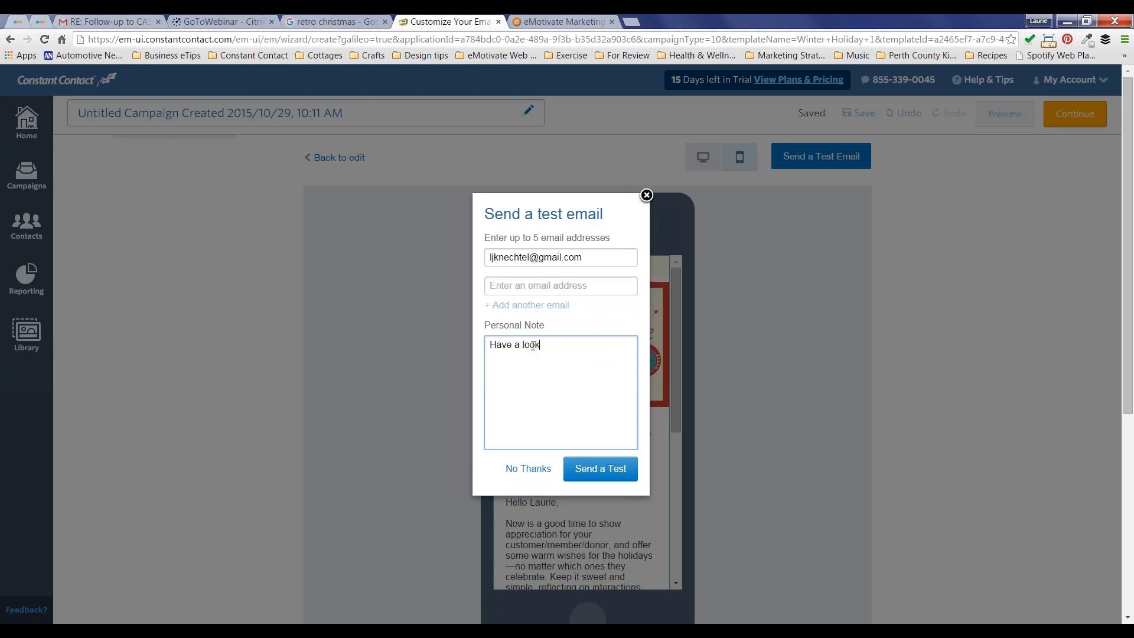
{"action": "type", "text": "!"}
{"action": "left_click", "coordinate": [595, 471]}
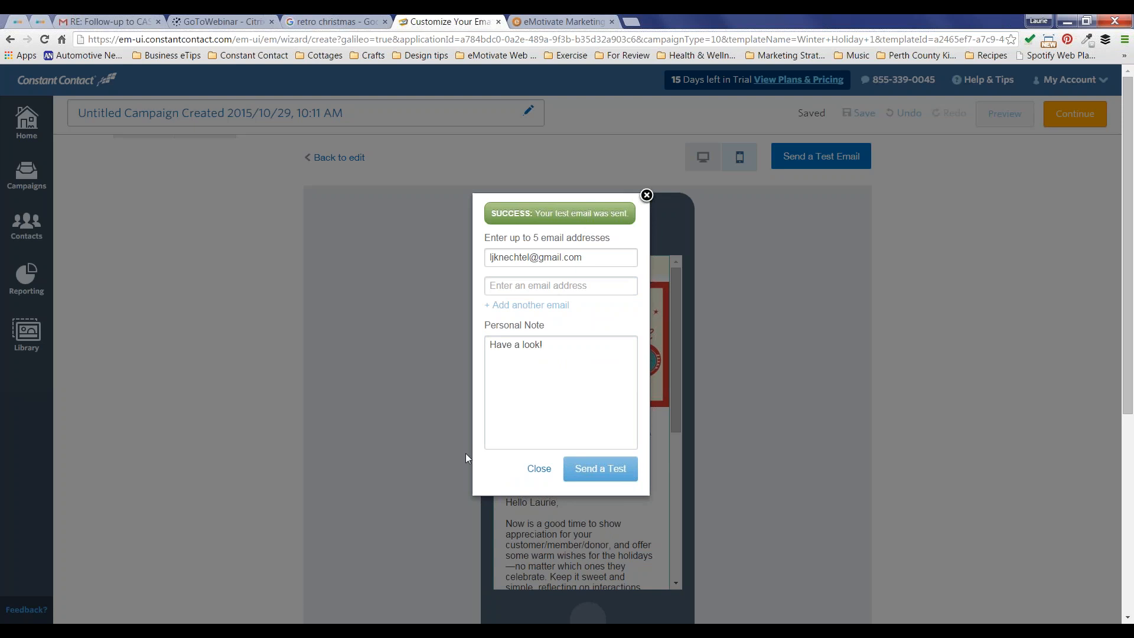
{"action": "left_click", "coordinate": [539, 468]}
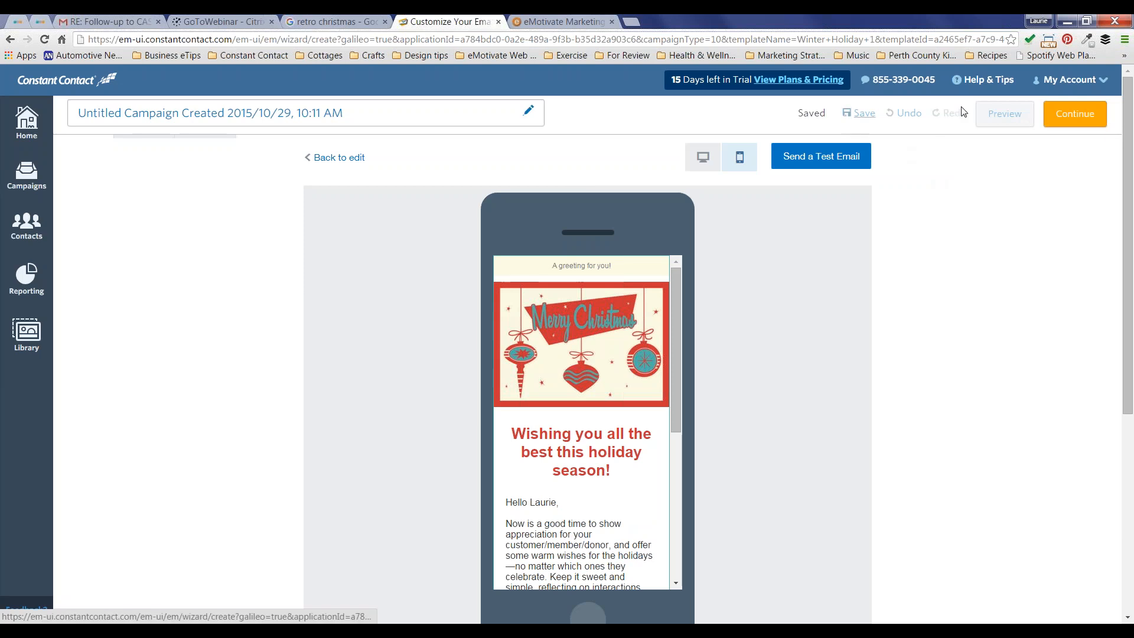
Step: Continue to the sending step and title the campaign 'Christmas Greeting Oct 29, 2015'
{"action": "left_click", "coordinate": [1086, 114]}
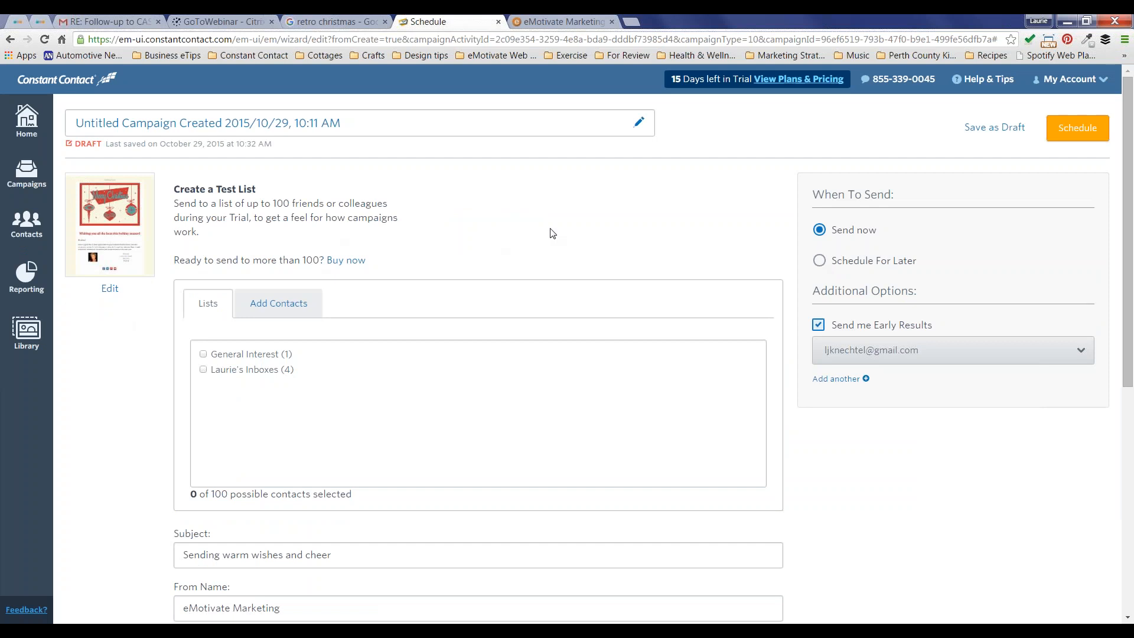
{"action": "left_click", "coordinate": [367, 123]}
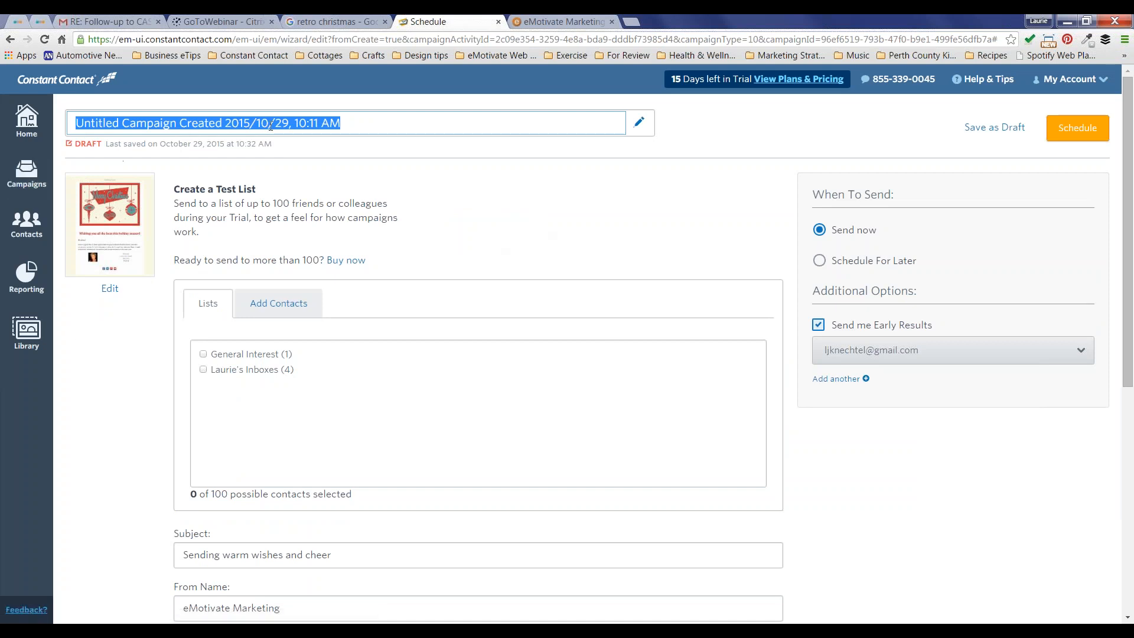
{"action": "type", "text": "Ch"}
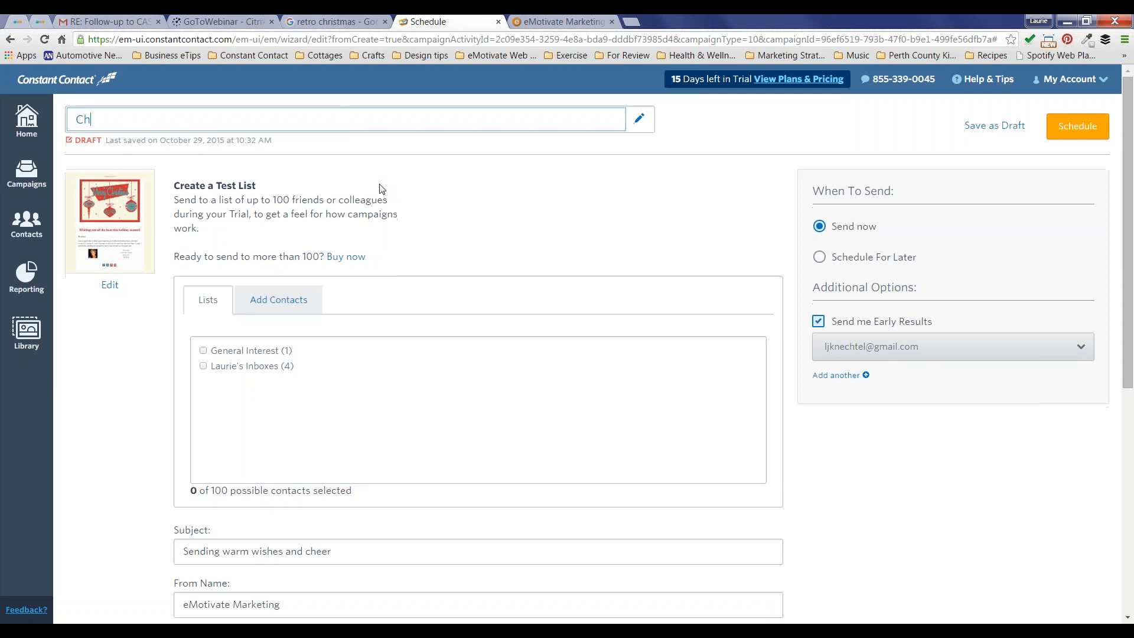
{"action": "type", "text": "ristmas Greeting"}
{"action": "type", "text": "Dec"}
{"action": "key", "text": "BackSpace"}
{"action": "key", "text": "BackSpace"}
{"action": "key", "text": "BackSpace"}
{"action": "type", "text": "Oct 29"}
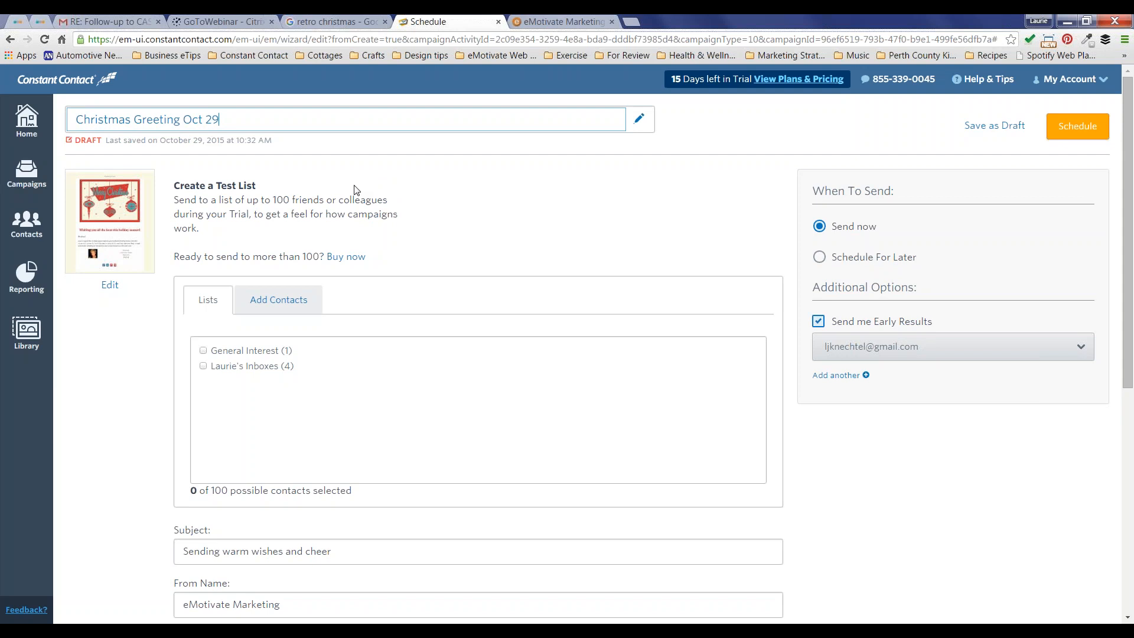
{"action": "type", "text": ", 2015"}
{"action": "left_click", "coordinate": [289, 165]}
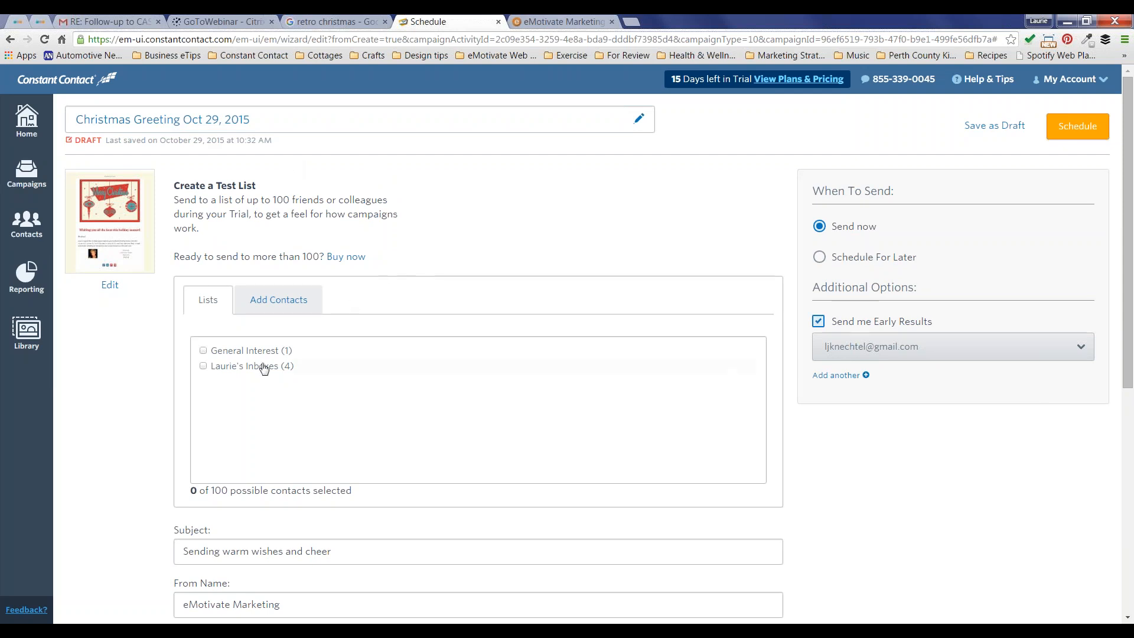
Step: Select the four-contact inboxes list as recipients and append '+Design' to the sender name
{"action": "left_click", "coordinate": [204, 367]}
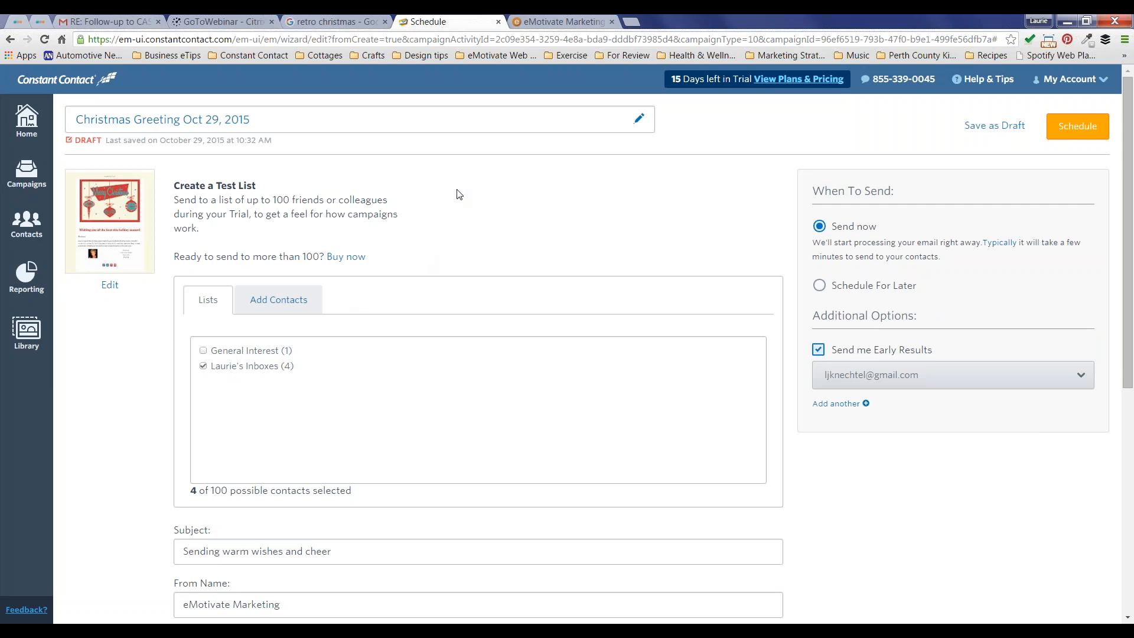
{"action": "scroll", "coordinate": [460, 194], "scroll_direction": "down", "scroll_amount": 4}
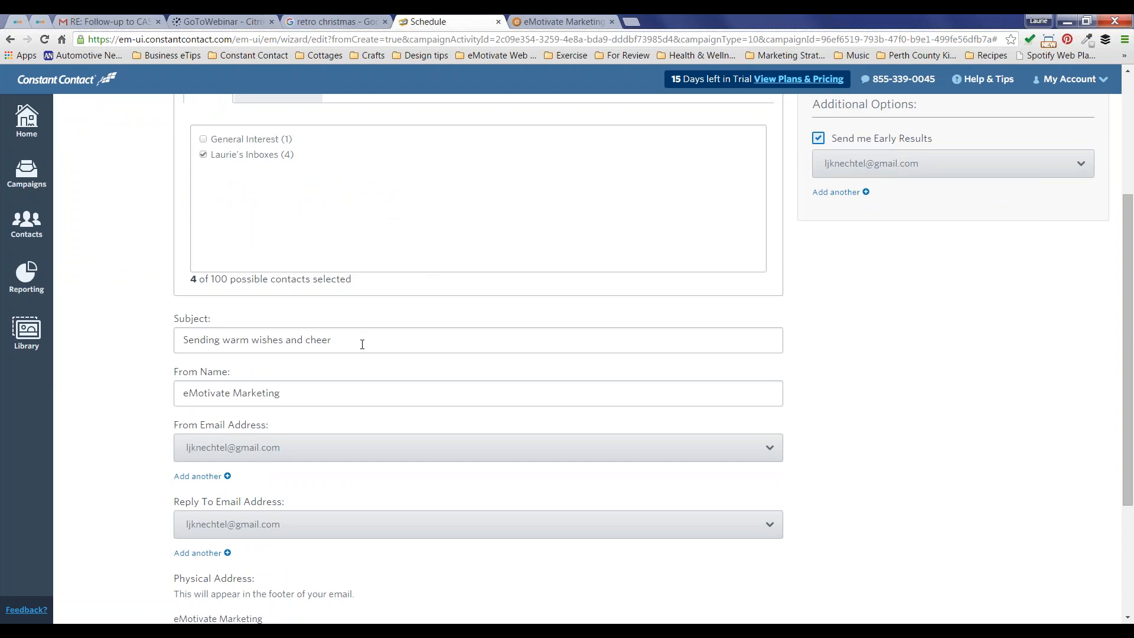
{"action": "scroll", "coordinate": [362, 344], "scroll_direction": "down", "scroll_amount": 2}
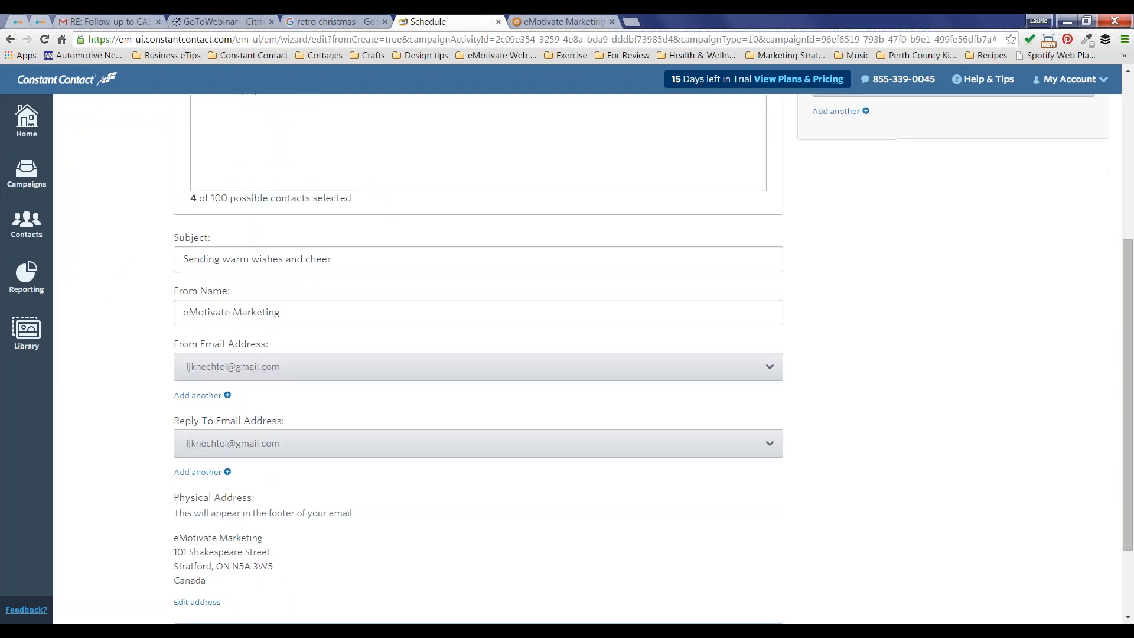
{"action": "left_click", "coordinate": [318, 311]}
{"action": "type", "text": "+Design"}
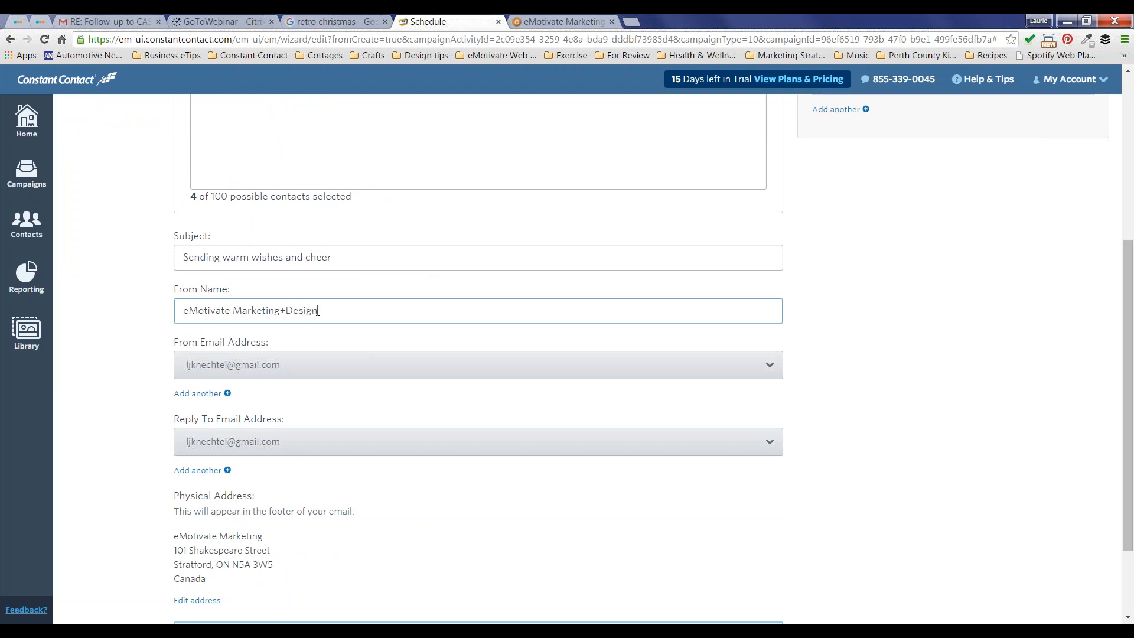
{"action": "left_click", "coordinate": [158, 359]}
Step: Keep the current sender address, then add a new one and request its verification
{"action": "scroll", "coordinate": [207, 342], "scroll_direction": "down", "scroll_amount": 1}
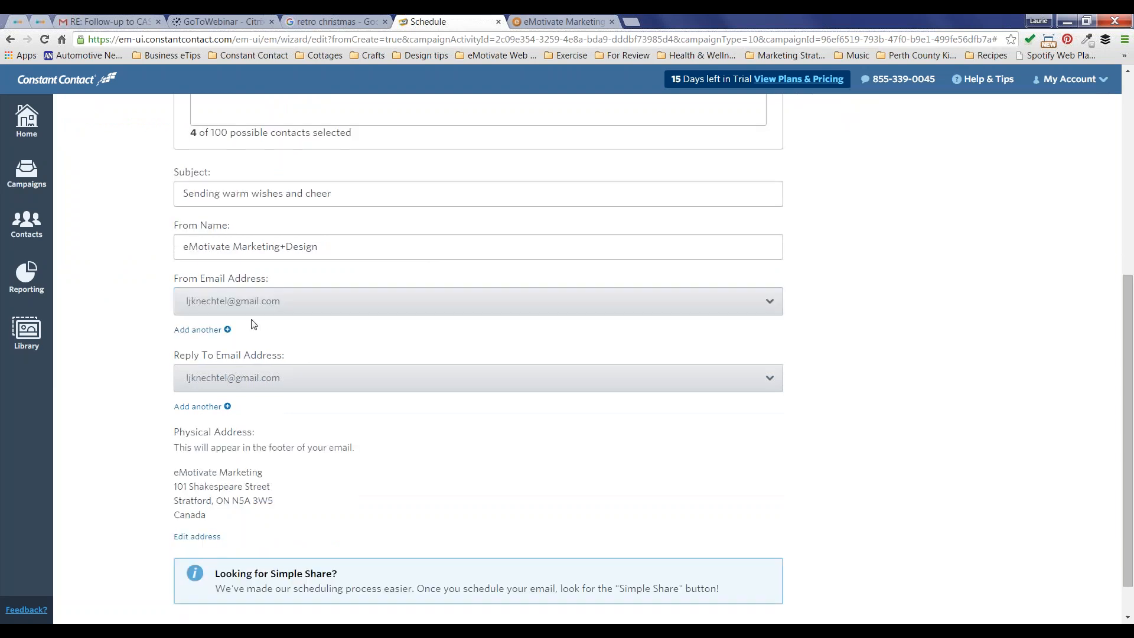
{"action": "left_click", "coordinate": [274, 304]}
{"action": "left_click", "coordinate": [275, 306]}
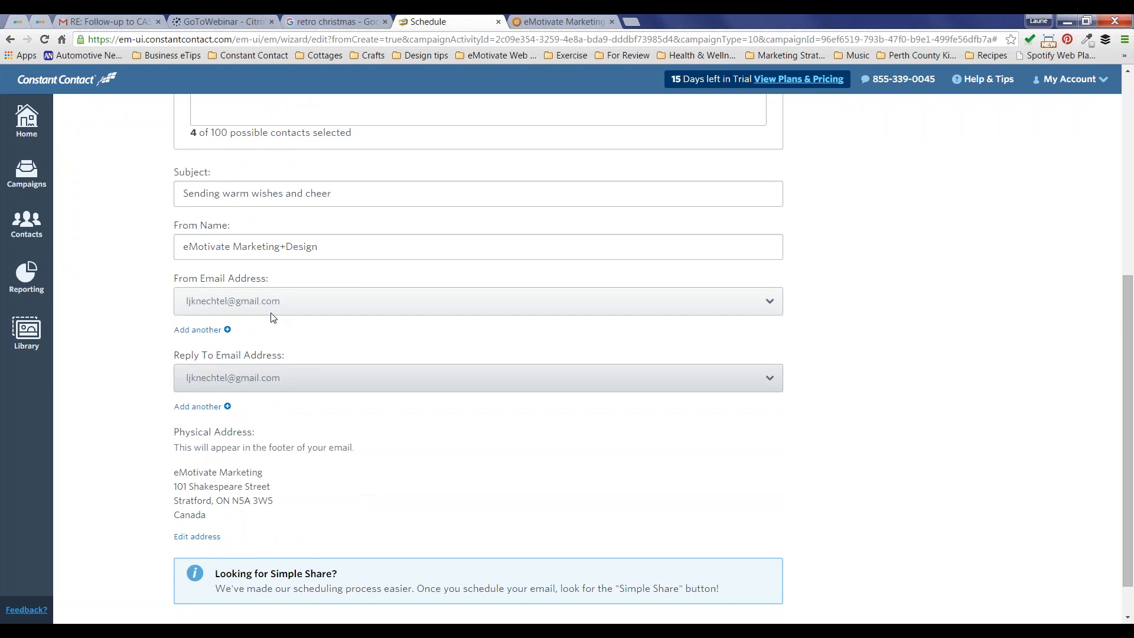
{"action": "left_click", "coordinate": [228, 331]}
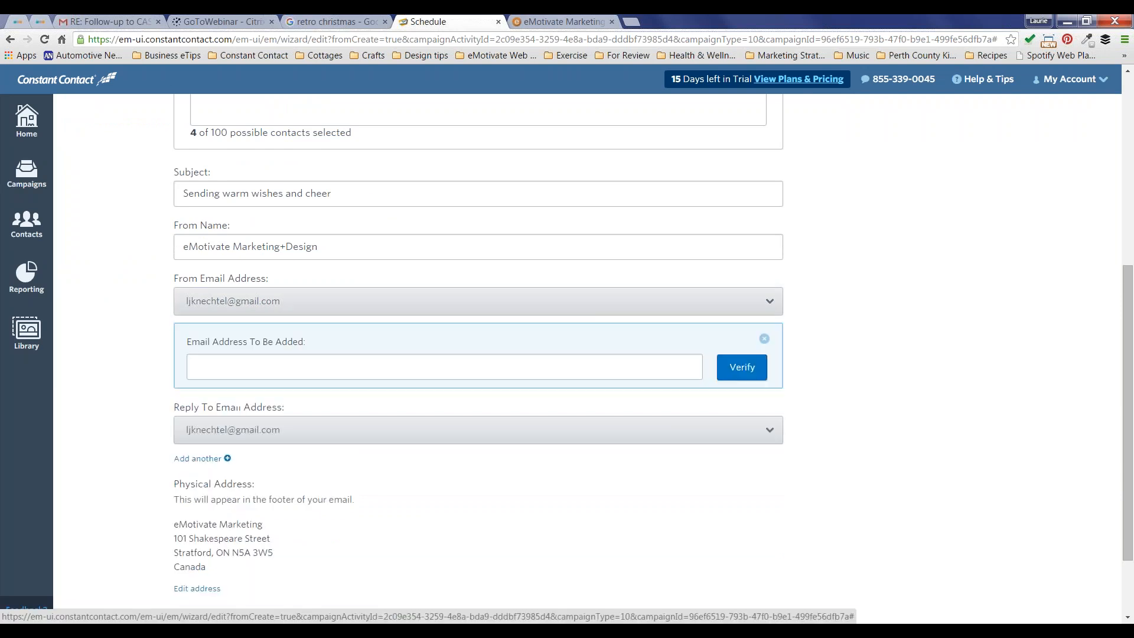
{"action": "left_click", "coordinate": [237, 366]}
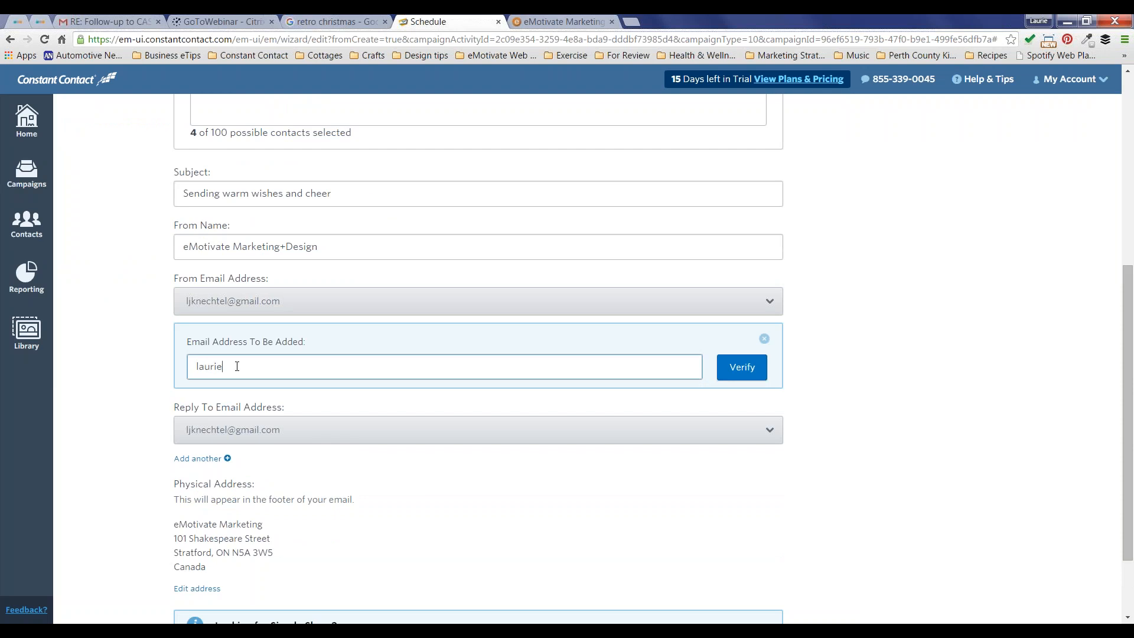
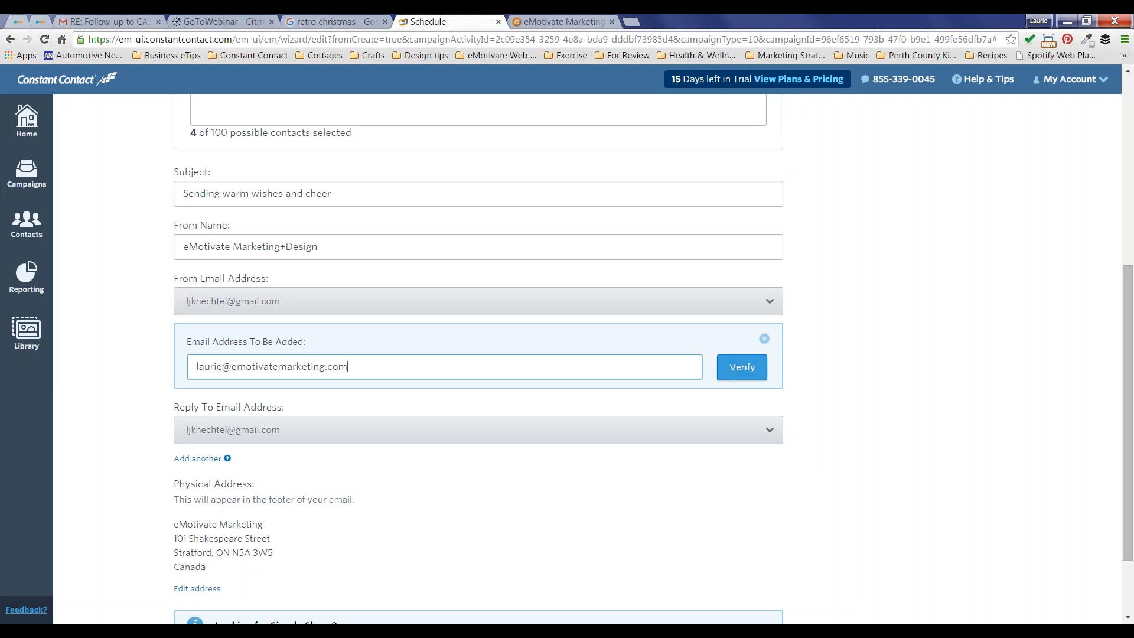
{"action": "left_click", "coordinate": [744, 371]}
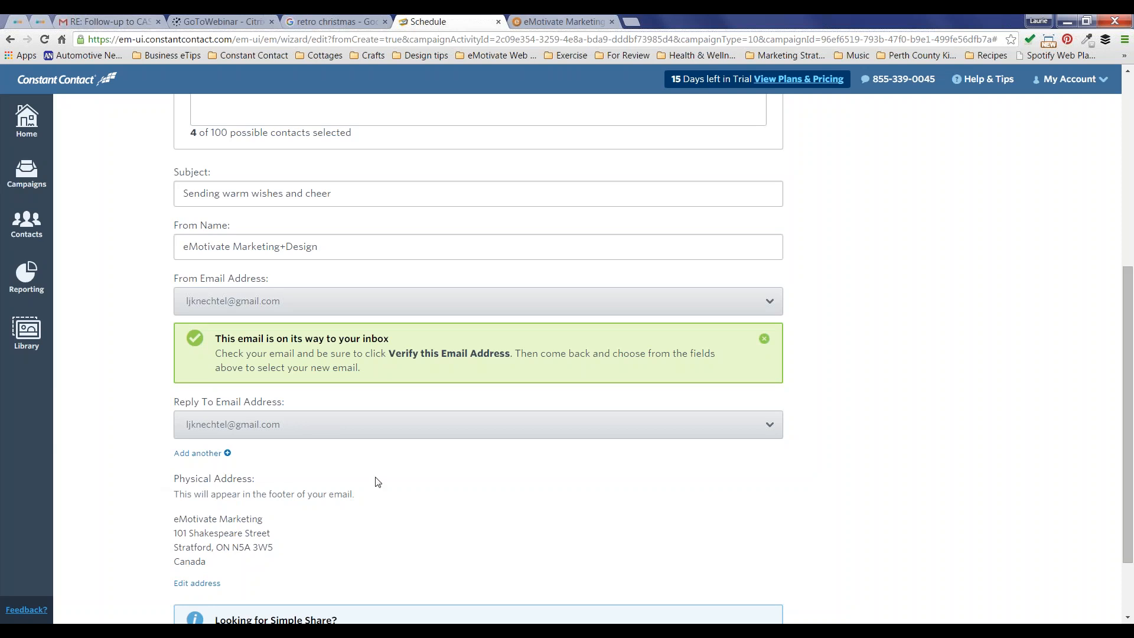
{"action": "scroll", "coordinate": [376, 481], "scroll_direction": "down", "scroll_amount": 3}
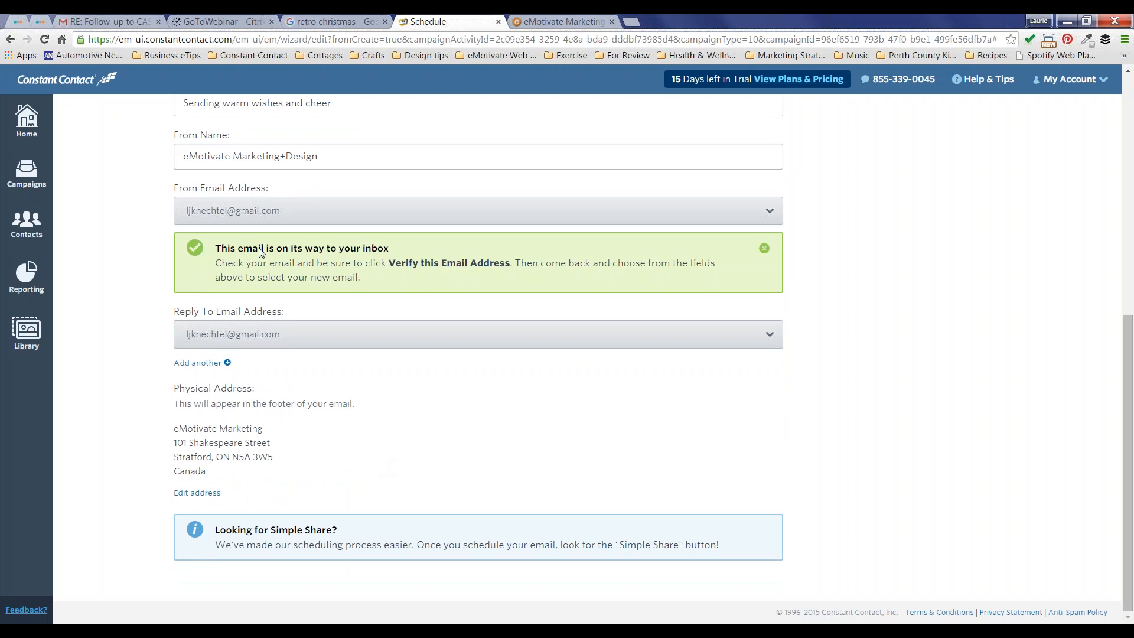
{"action": "left_click", "coordinate": [267, 211]}
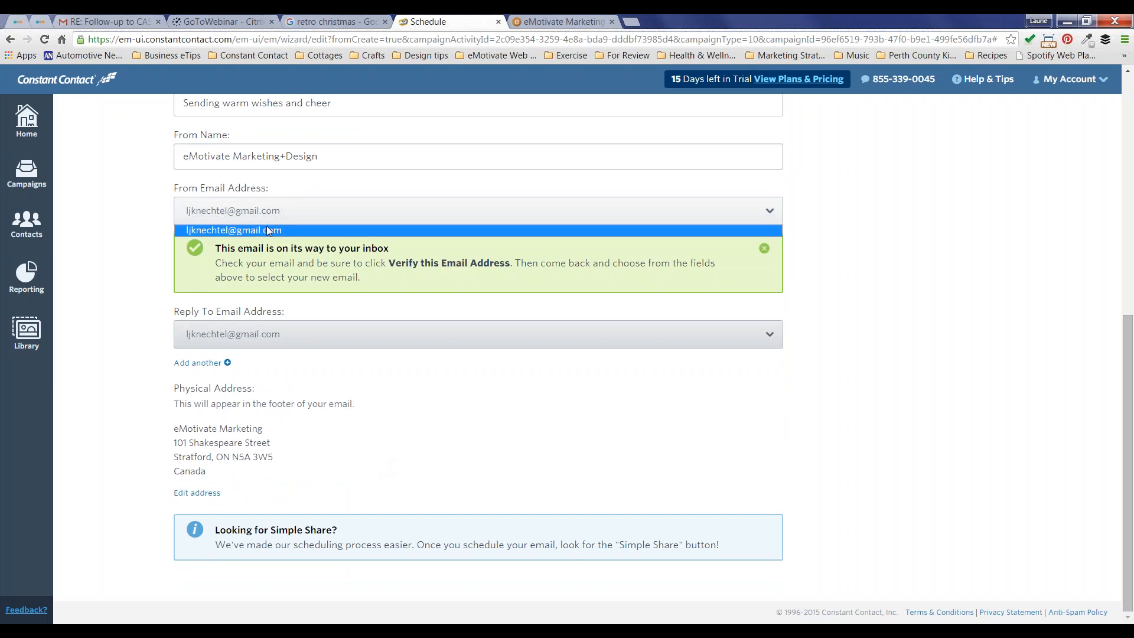
{"action": "left_click", "coordinate": [149, 260]}
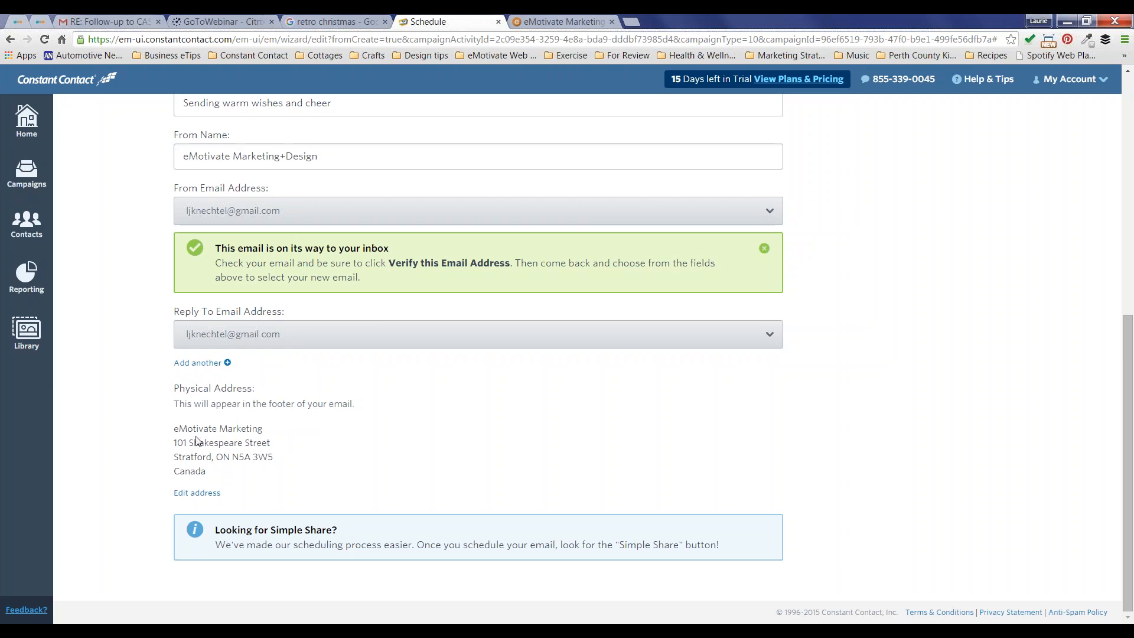
{"action": "left_click", "coordinate": [203, 495]}
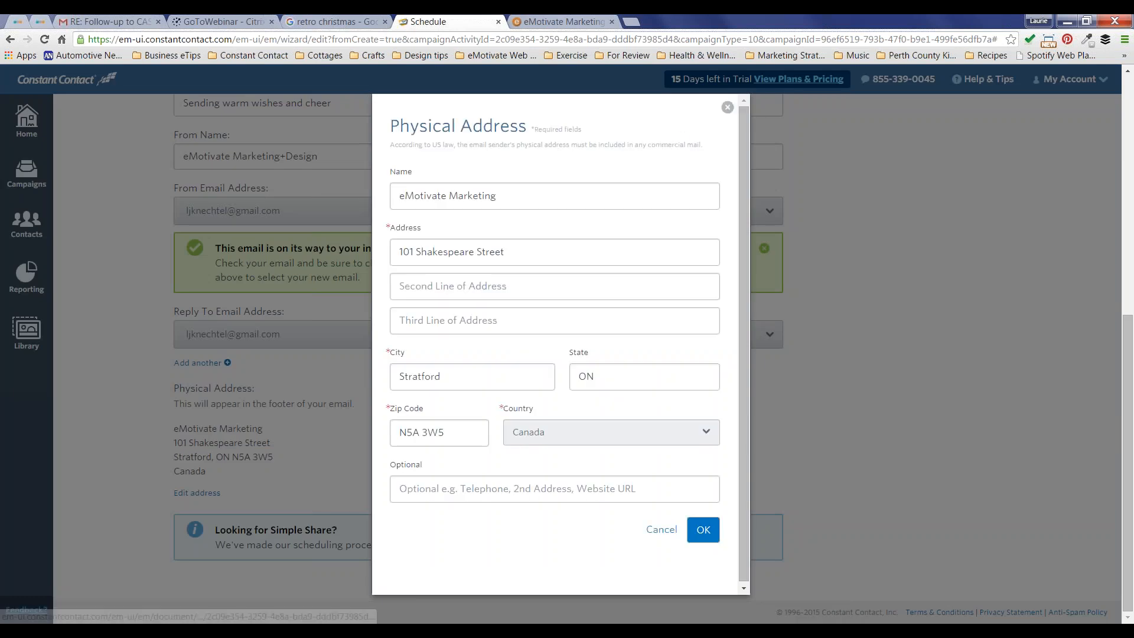
{"action": "left_click", "coordinate": [728, 107]}
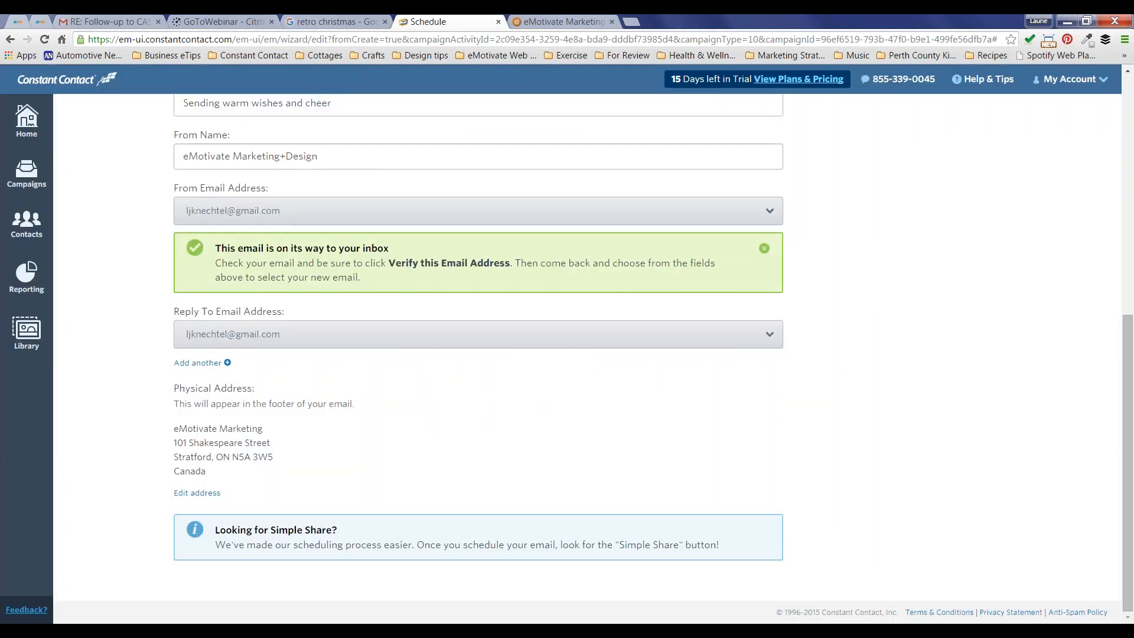
{"action": "scroll", "coordinate": [863, 341], "scroll_direction": "up", "scroll_amount": 8}
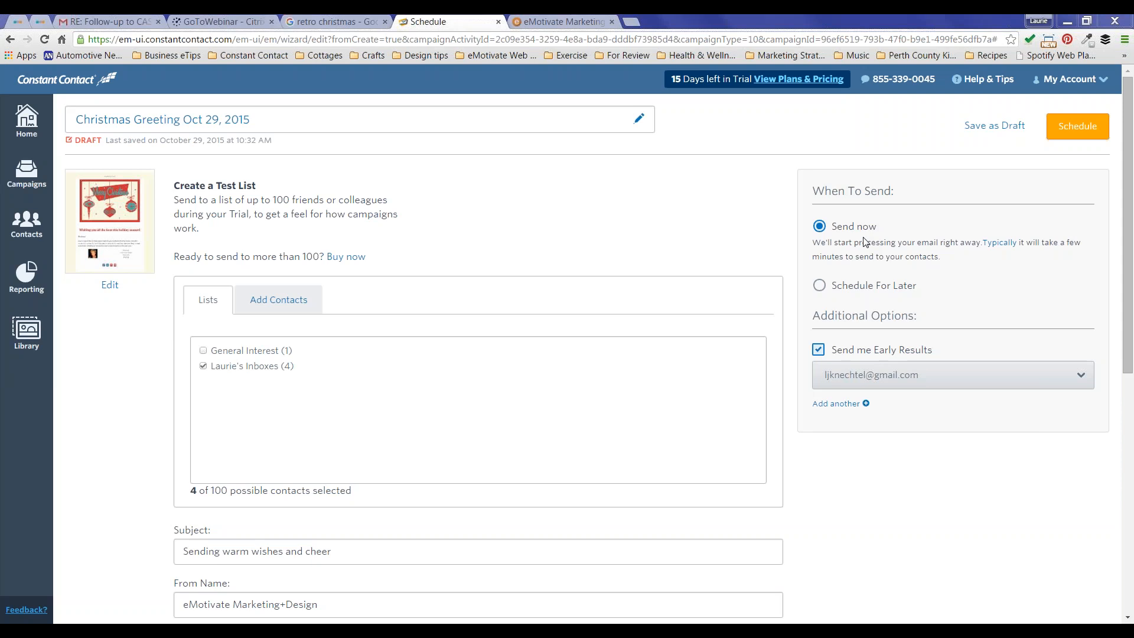
Step: Switch the campaign to Schedule For Later with the send date 11/18/2015
{"action": "left_click", "coordinate": [819, 285]}
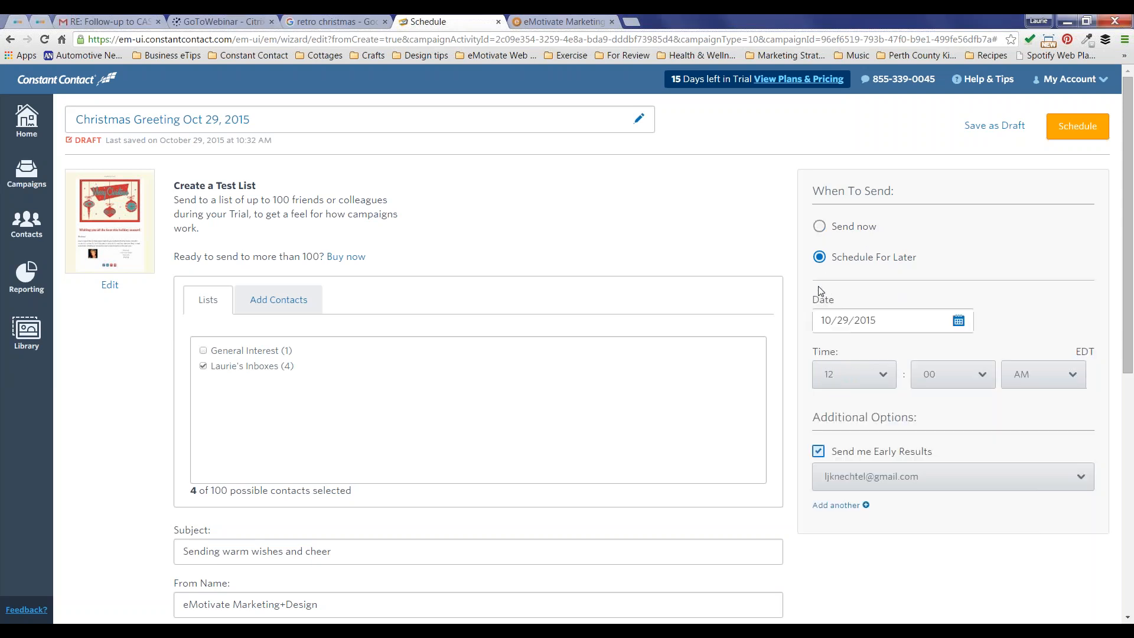
{"action": "left_click", "coordinate": [866, 322]}
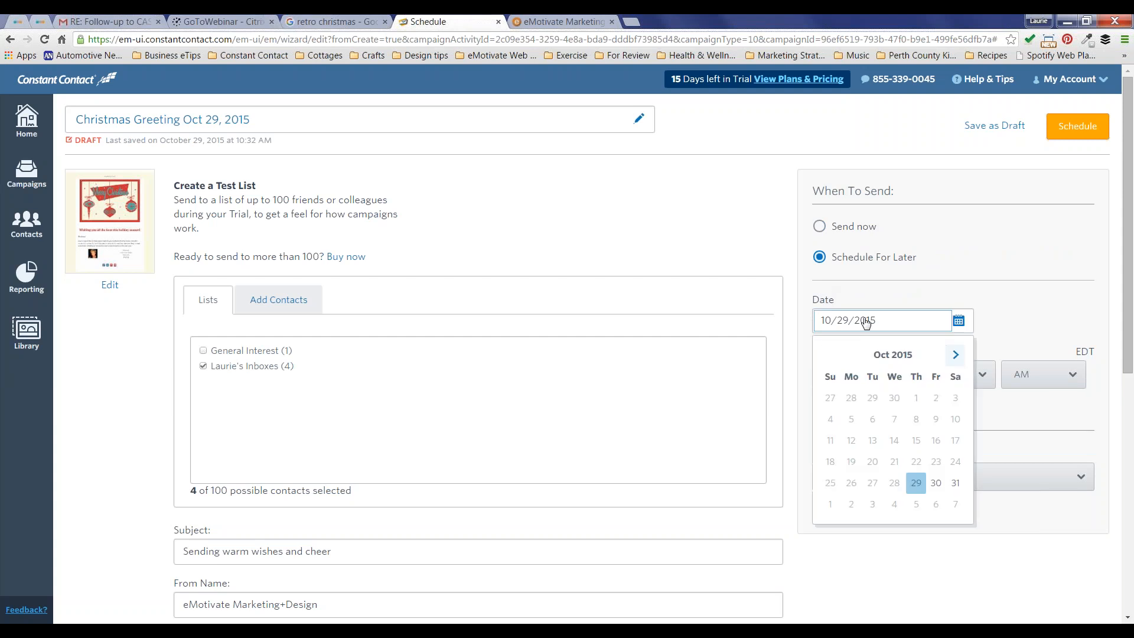
{"action": "left_click", "coordinate": [956, 354]}
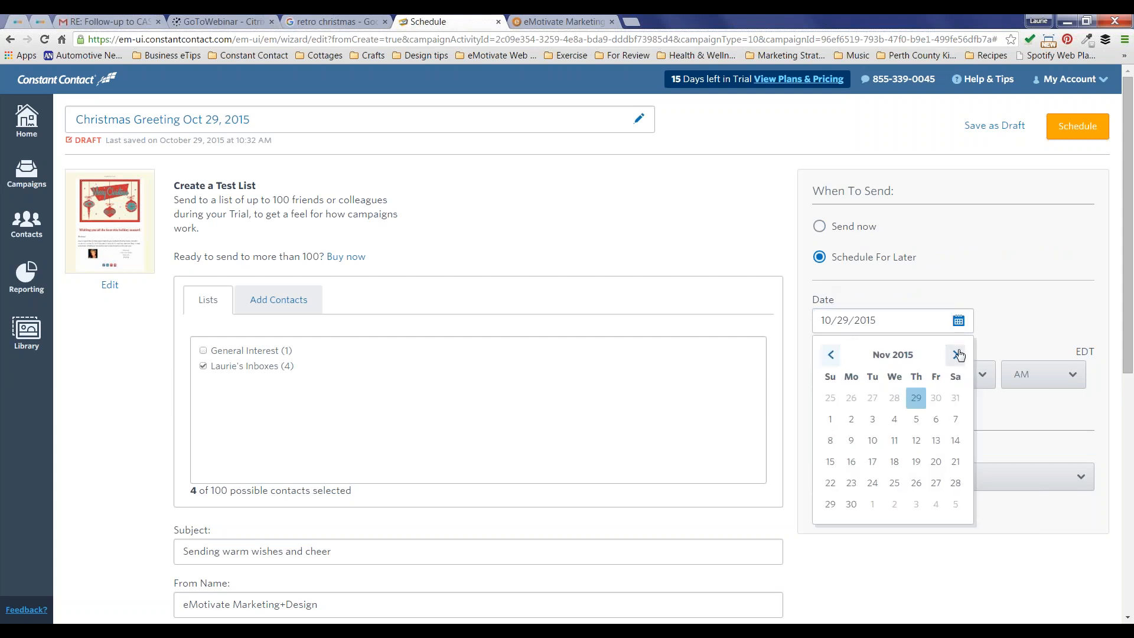
{"action": "left_click", "coordinate": [894, 463]}
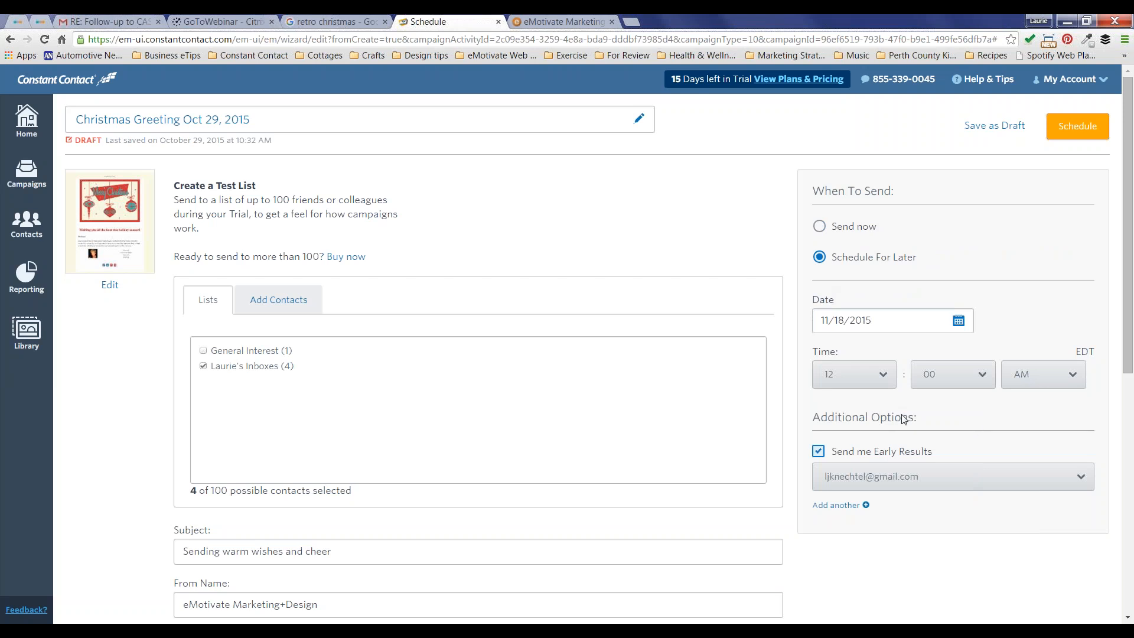
{"action": "left_click", "coordinate": [819, 452]}
Step: Set the send time to 9:00 AM and schedule the campaign
{"action": "left_click", "coordinate": [1073, 378]}
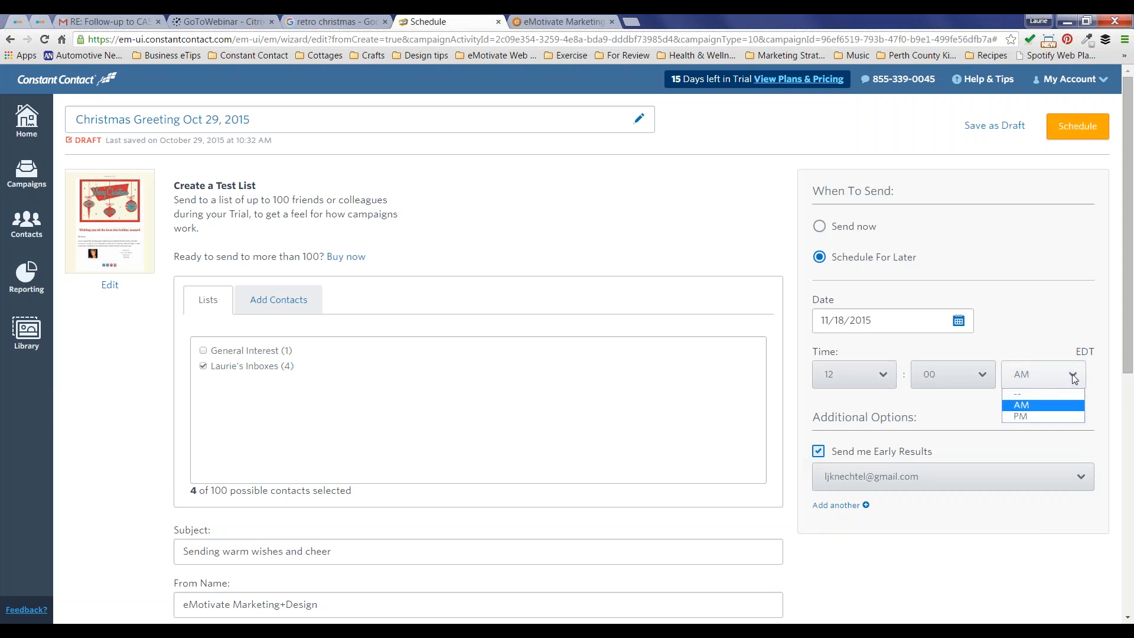
{"action": "left_click", "coordinate": [1022, 419]}
{"action": "left_click", "coordinate": [880, 374]}
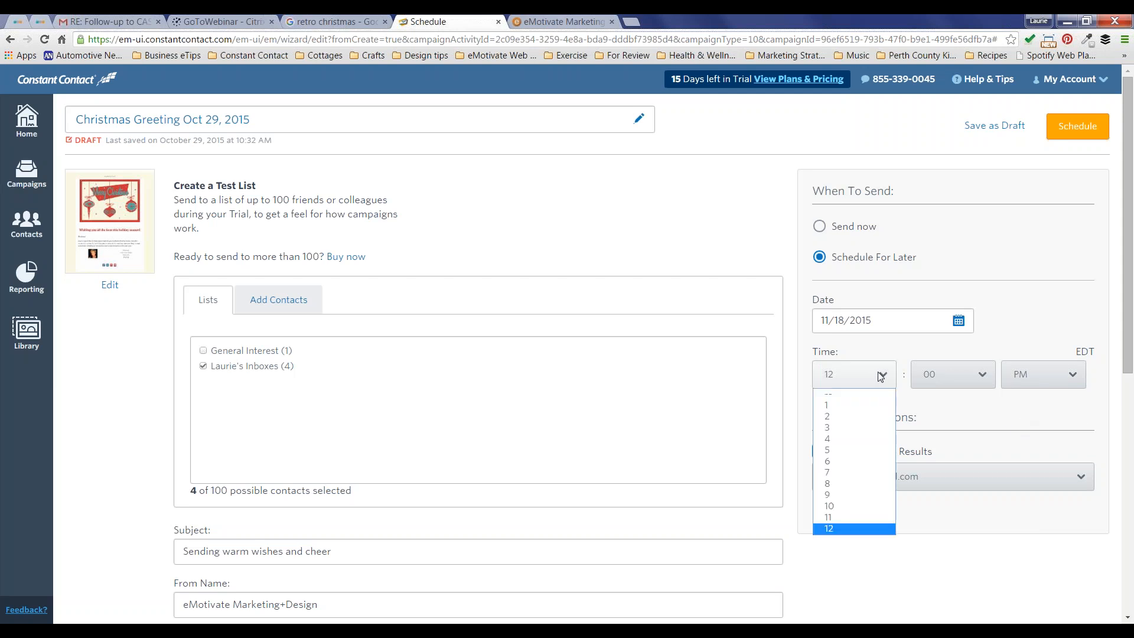
{"action": "left_click", "coordinate": [838, 494]}
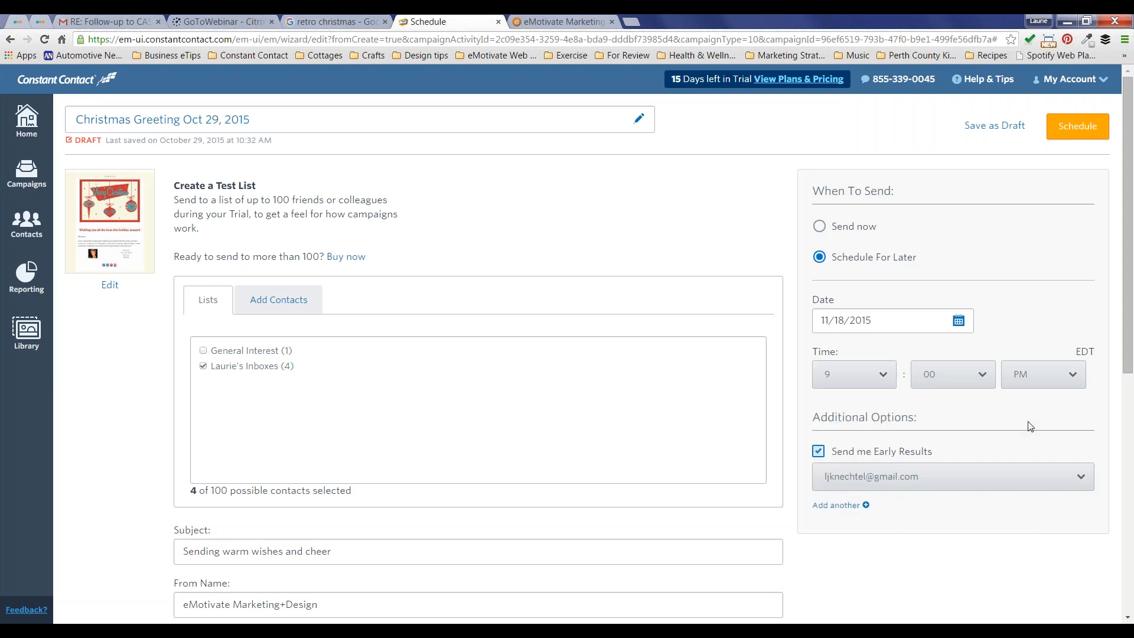
{"action": "left_click", "coordinate": [1071, 378]}
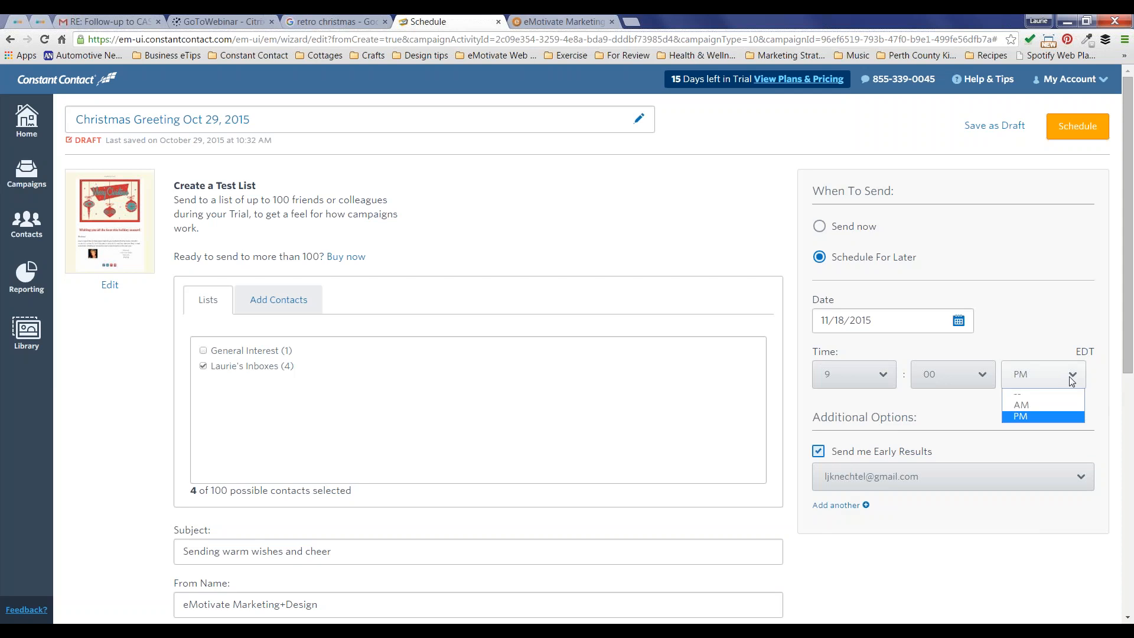
{"action": "left_click", "coordinate": [1029, 406]}
{"action": "left_click", "coordinate": [1077, 128]}
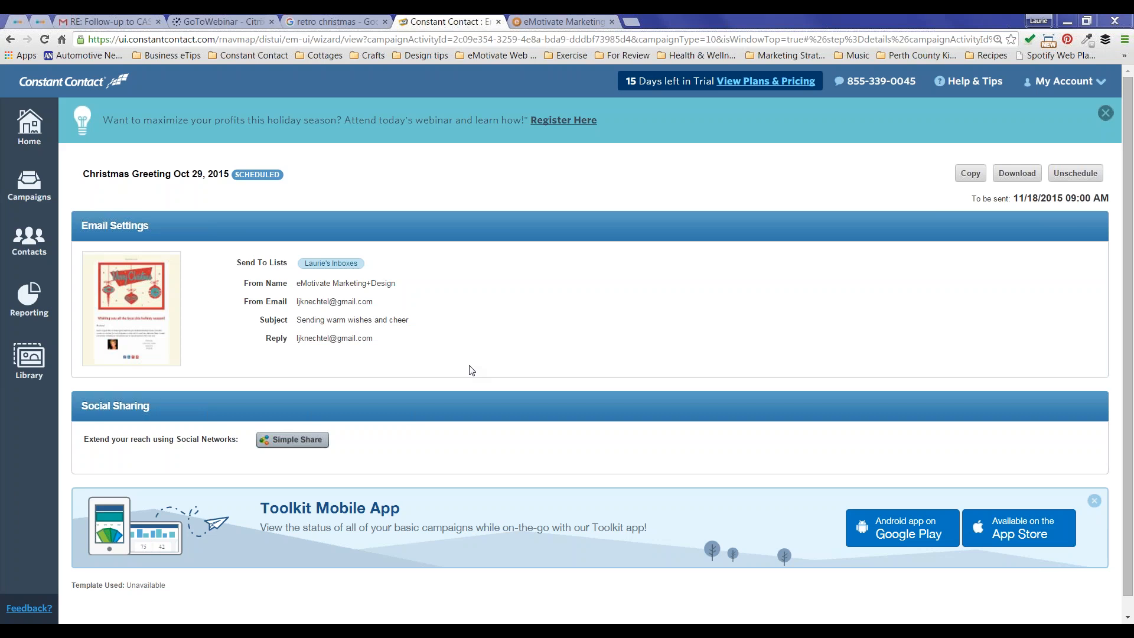
Step: Open Simple Share for the campaign and connect a LinkedIn account by allowing access
{"action": "left_click", "coordinate": [290, 444]}
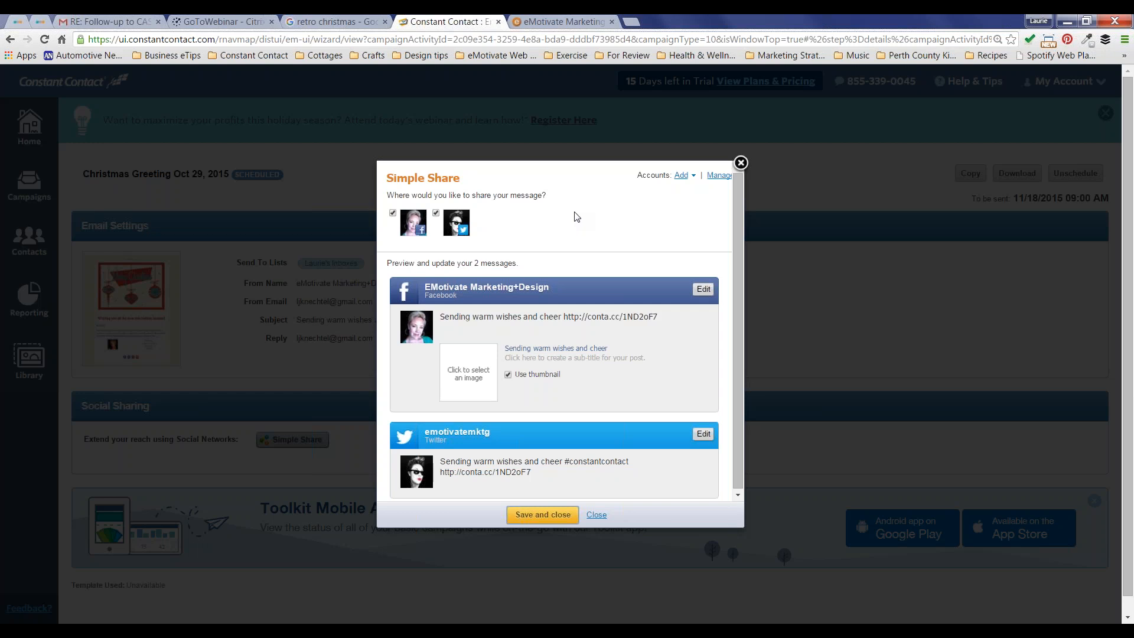
{"action": "left_click", "coordinate": [682, 177]}
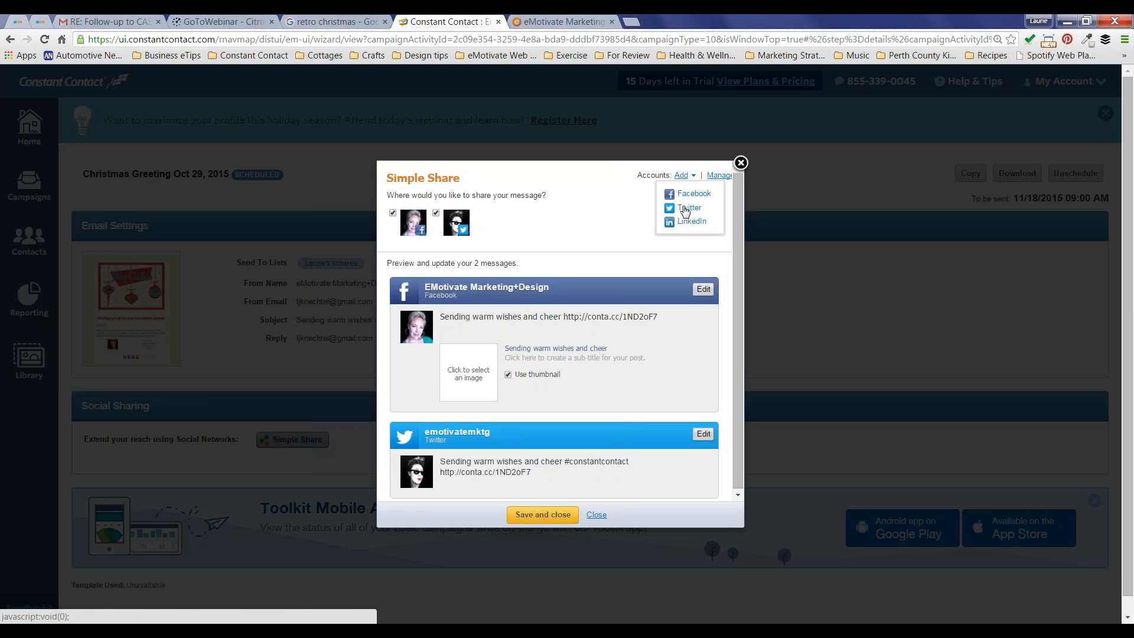
{"action": "left_click", "coordinate": [688, 221]}
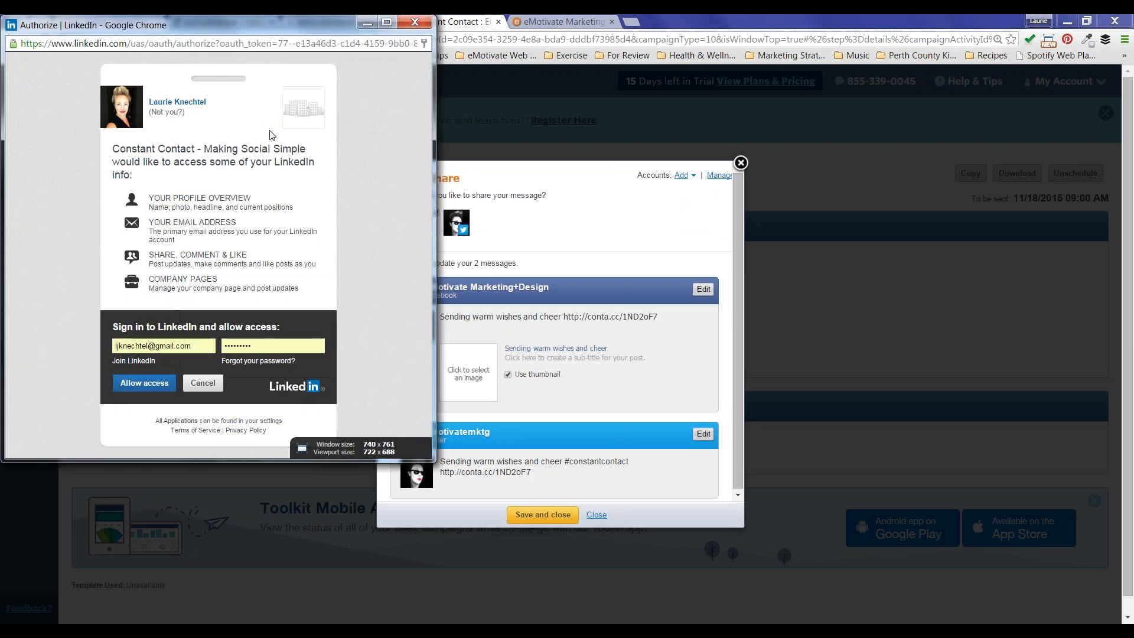
{"action": "left_click", "coordinate": [142, 387]}
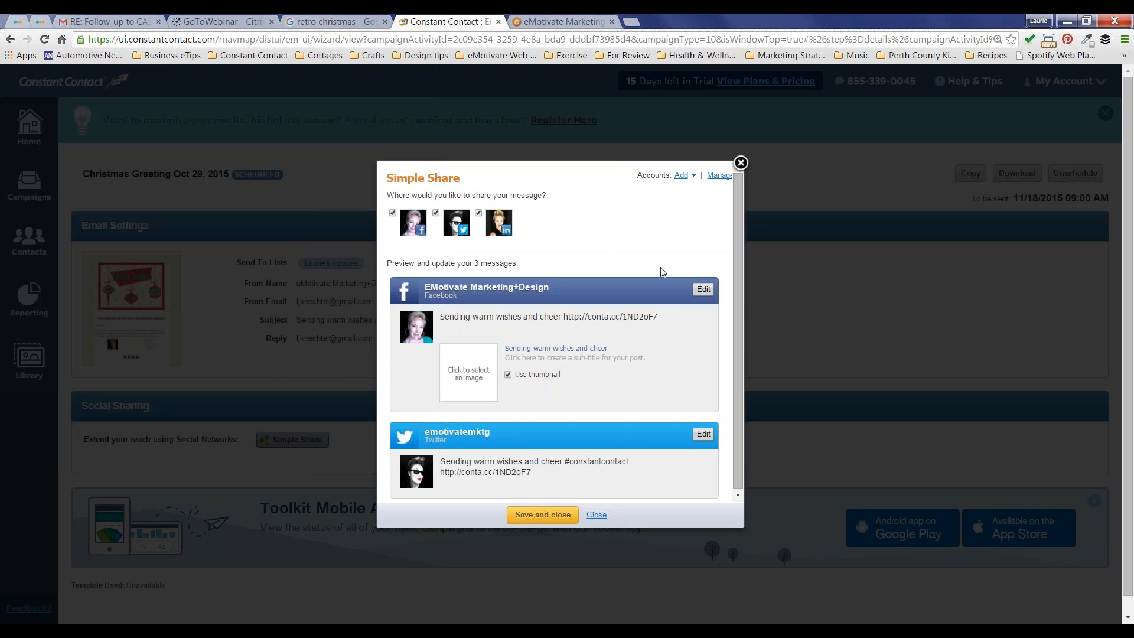
Step: Leave LinkedIn unselected and review the 'Sending warm wishes and cheer' Facebook post text
{"action": "scroll", "coordinate": [646, 231], "scroll_direction": "down", "scroll_amount": 2}
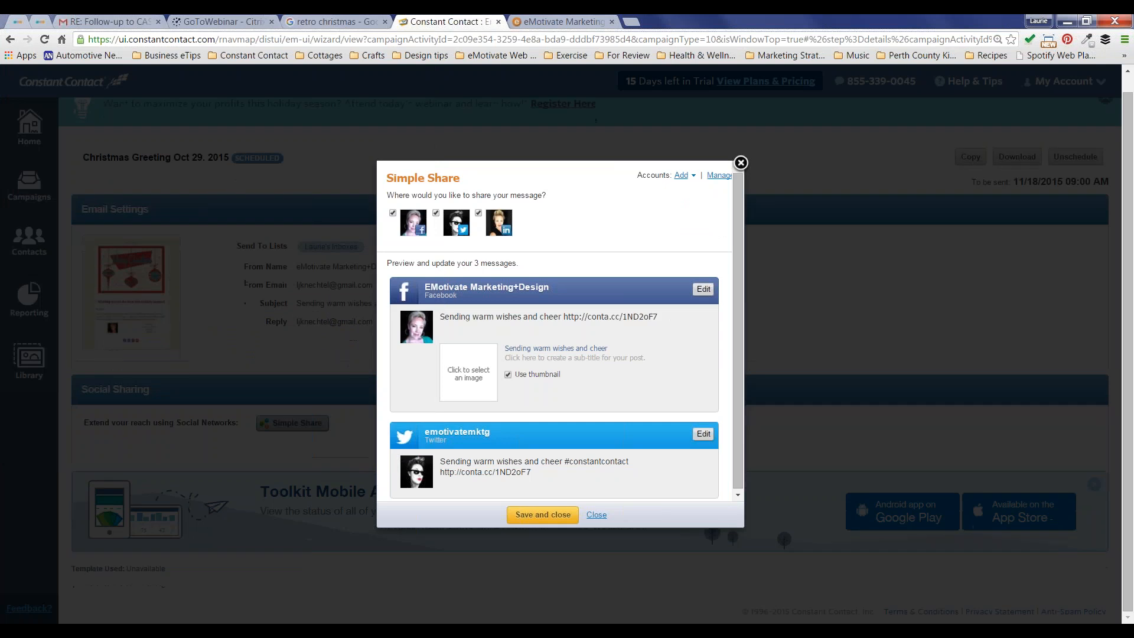
{"action": "left_click", "coordinate": [478, 213]}
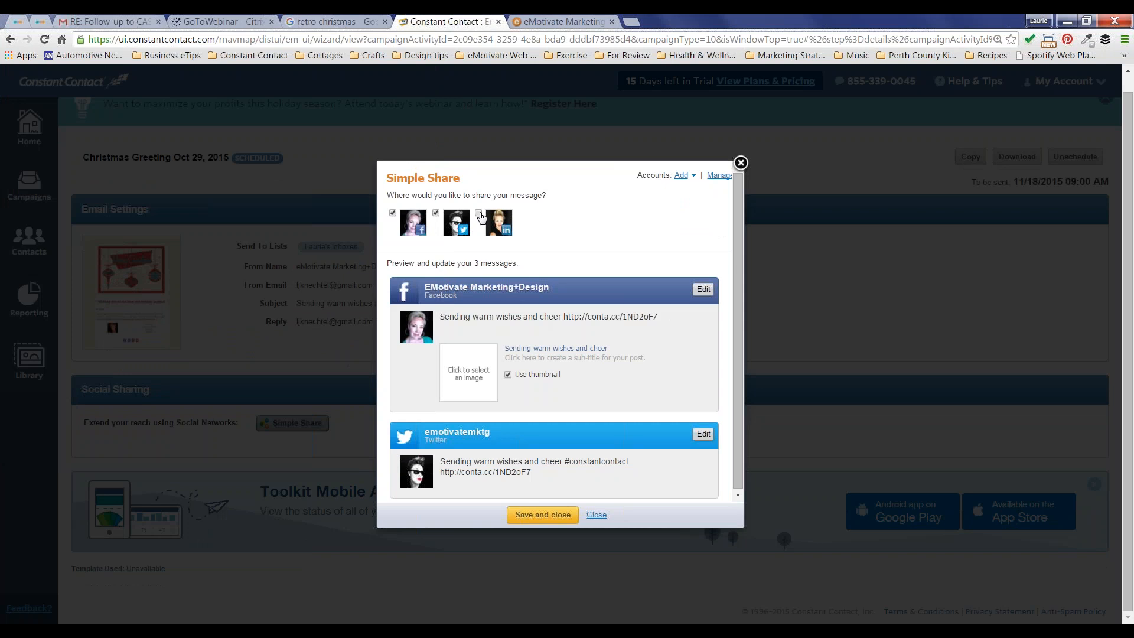
{"action": "left_click", "coordinate": [506, 322]}
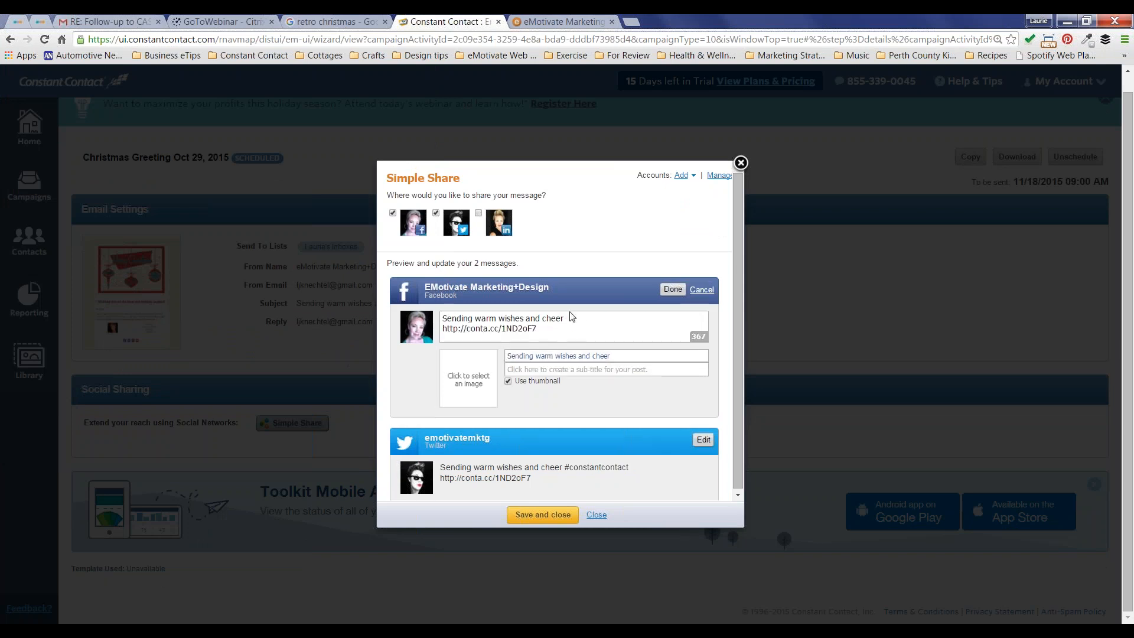
{"action": "left_click_drag", "start_coordinate": [567, 318], "coordinate": [442, 319]}
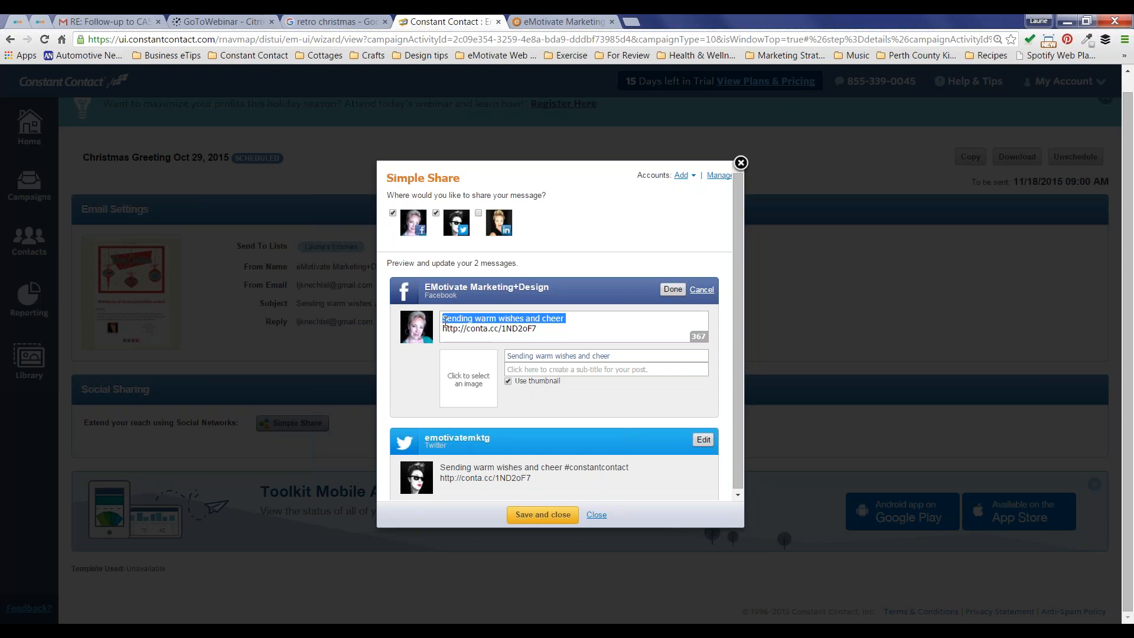
{"action": "left_click", "coordinate": [672, 289]}
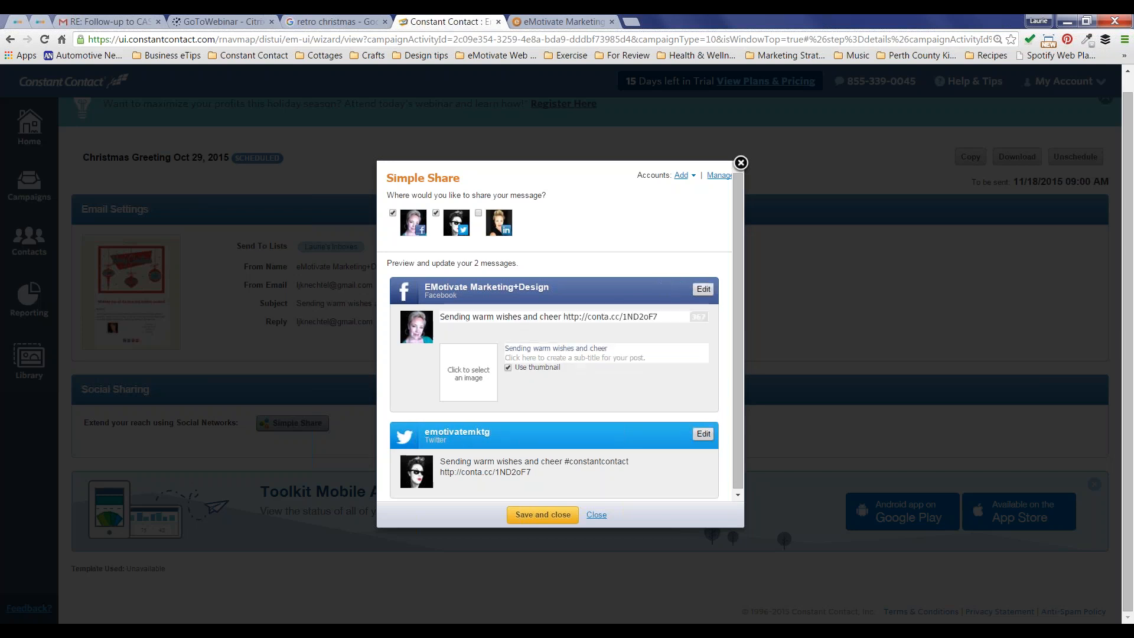
Step: Replace the Twitter post's #constantcontact hashtag with the sender's name, re-add LinkedIn, and save
{"action": "left_click", "coordinate": [608, 463]}
{"action": "scroll", "coordinate": [614, 468], "scroll_direction": "down", "scroll_amount": 1}
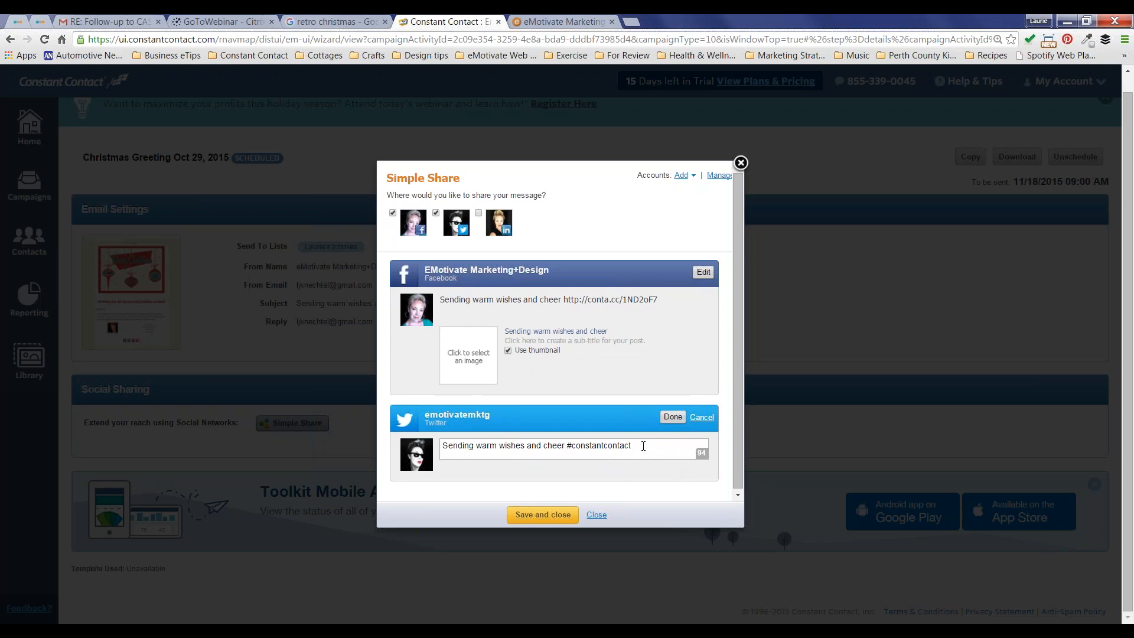
{"action": "left_click_drag", "start_coordinate": [631, 447], "coordinate": [567, 449]}
{"action": "type", "text": "from Laurie Knechtel"}
{"action": "left_click", "coordinate": [673, 417]}
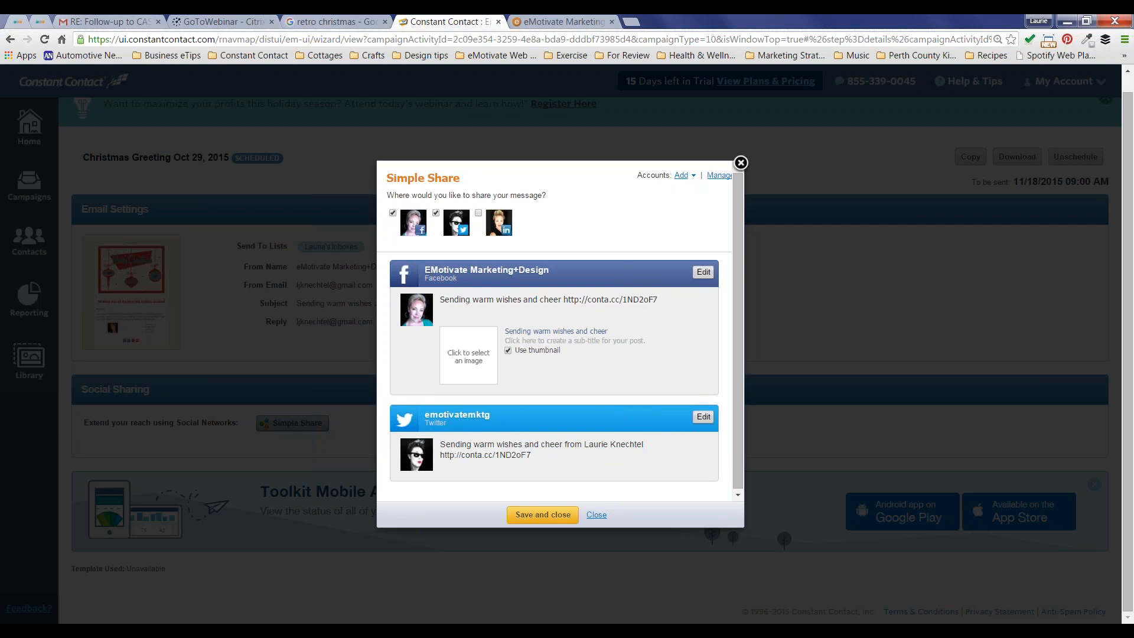
{"action": "left_click", "coordinate": [478, 213]}
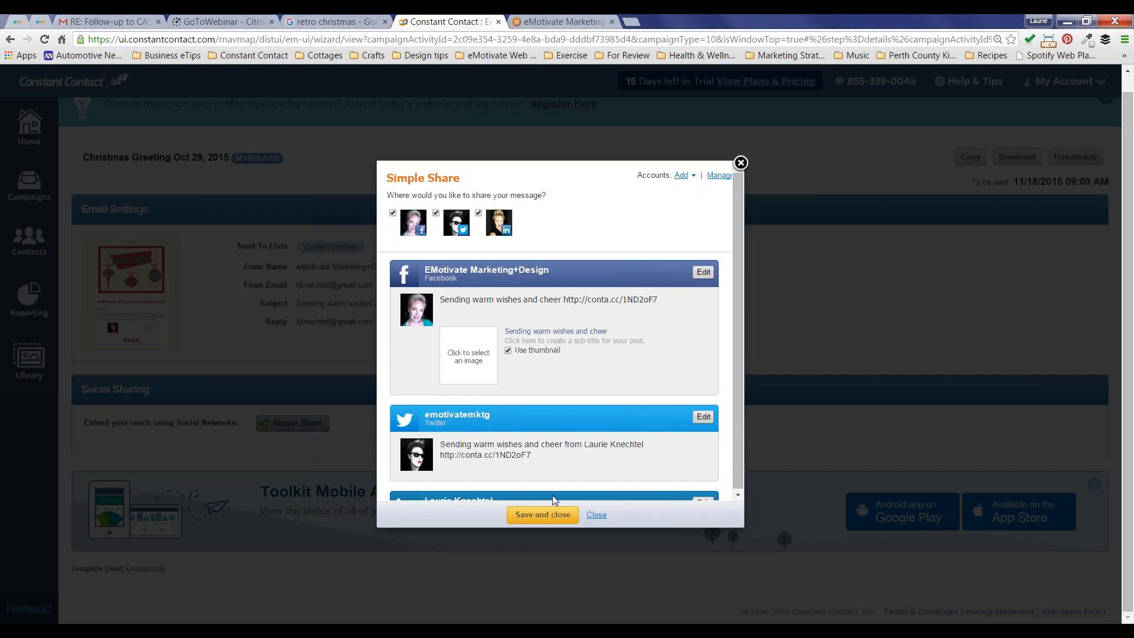
{"action": "left_click", "coordinate": [550, 518]}
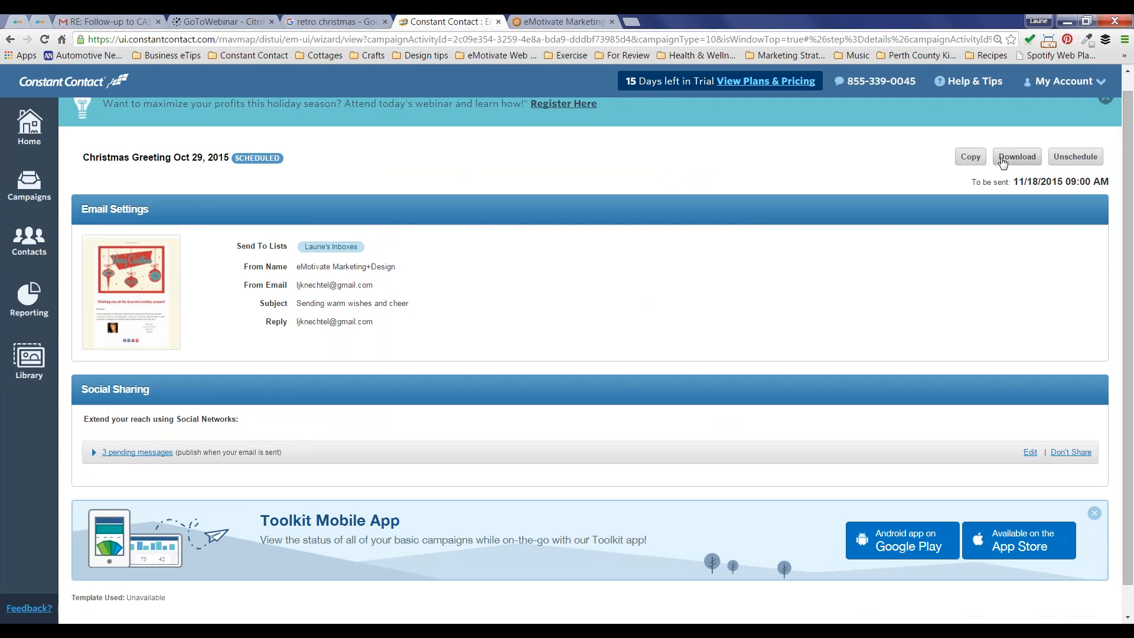
Step: Open the Christmas Greeting campaign's PDF download options, then close the Constant Contact tab
{"action": "left_click", "coordinate": [1007, 161]}
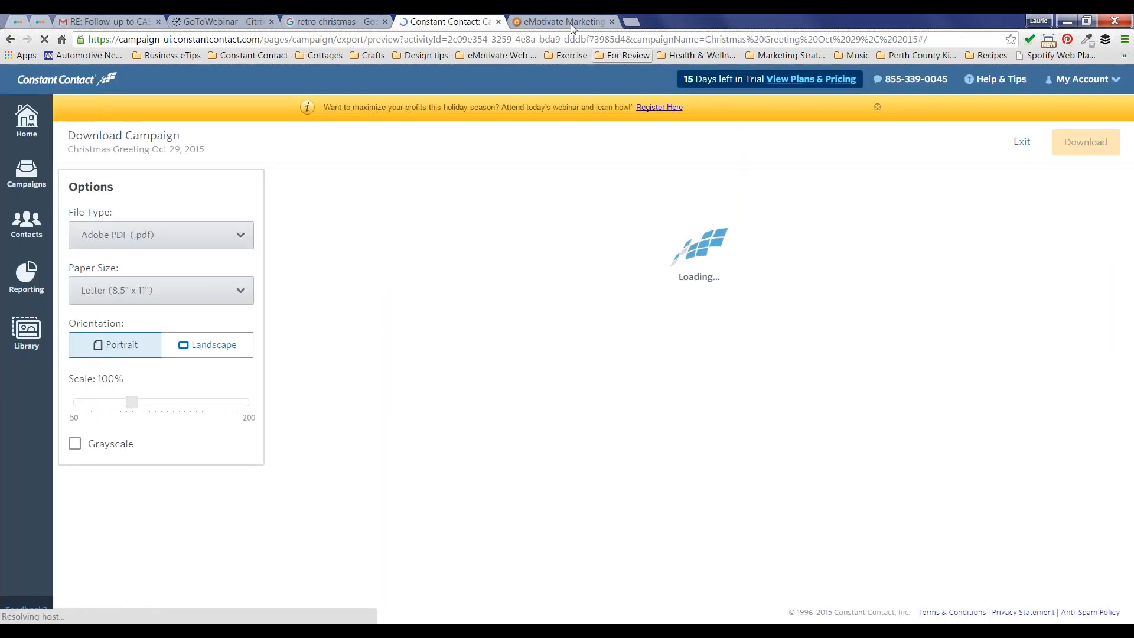
{"action": "left_click", "coordinate": [499, 21]}
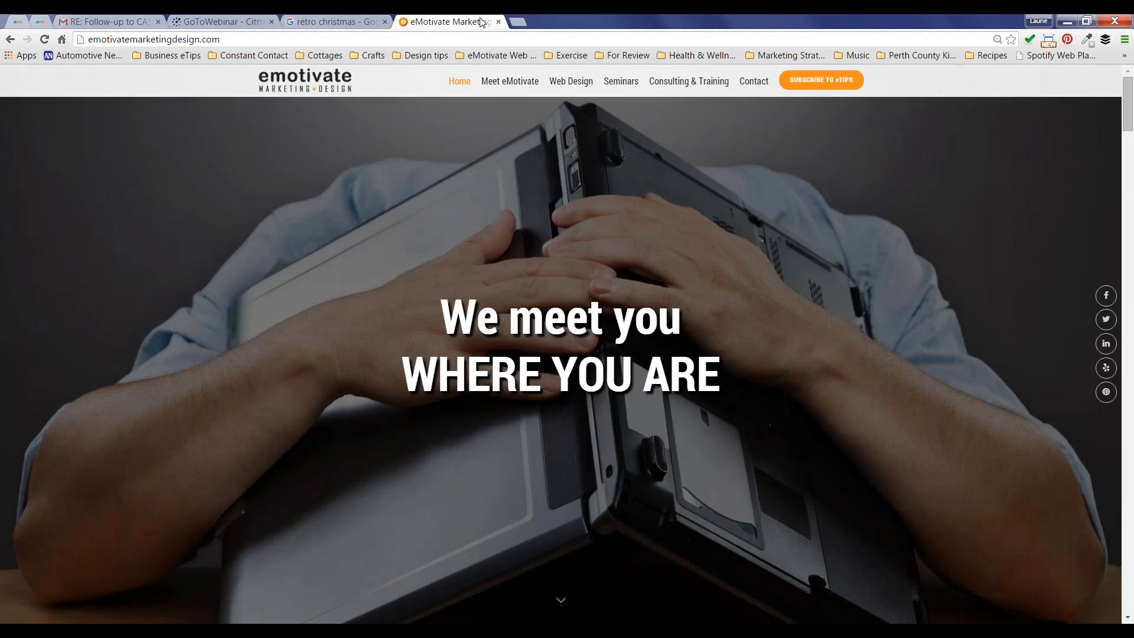
Step: Reopen constantcontact.com in a new tab, log in, and show the My Campaigns list
{"action": "left_click", "coordinate": [516, 21]}
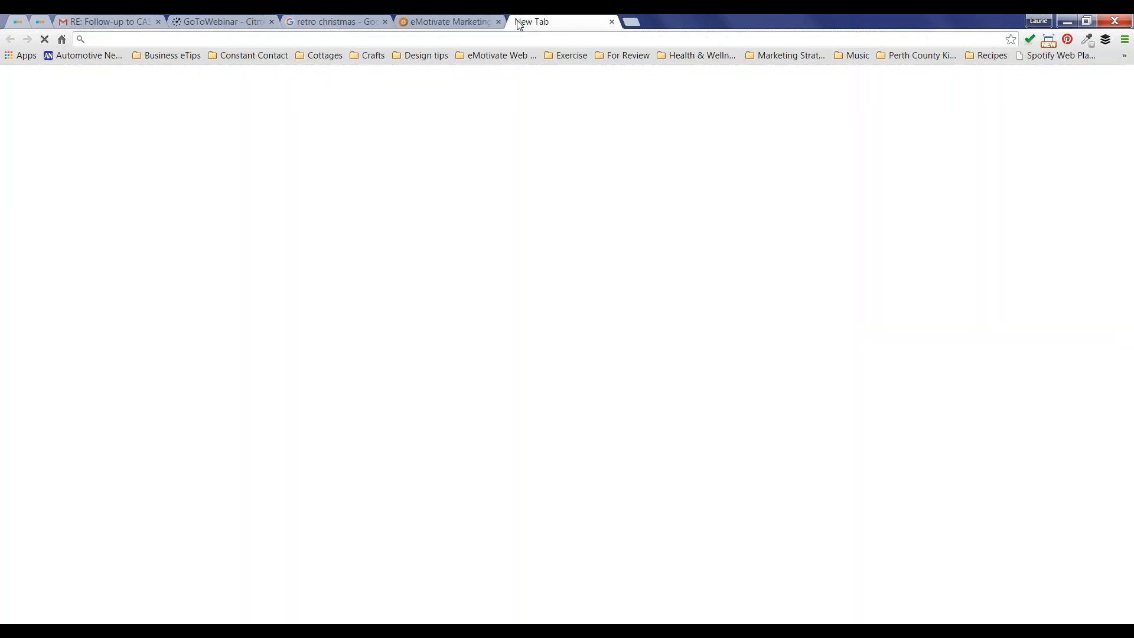
{"action": "type", "text": "constant"}
{"action": "key", "text": "Return"}
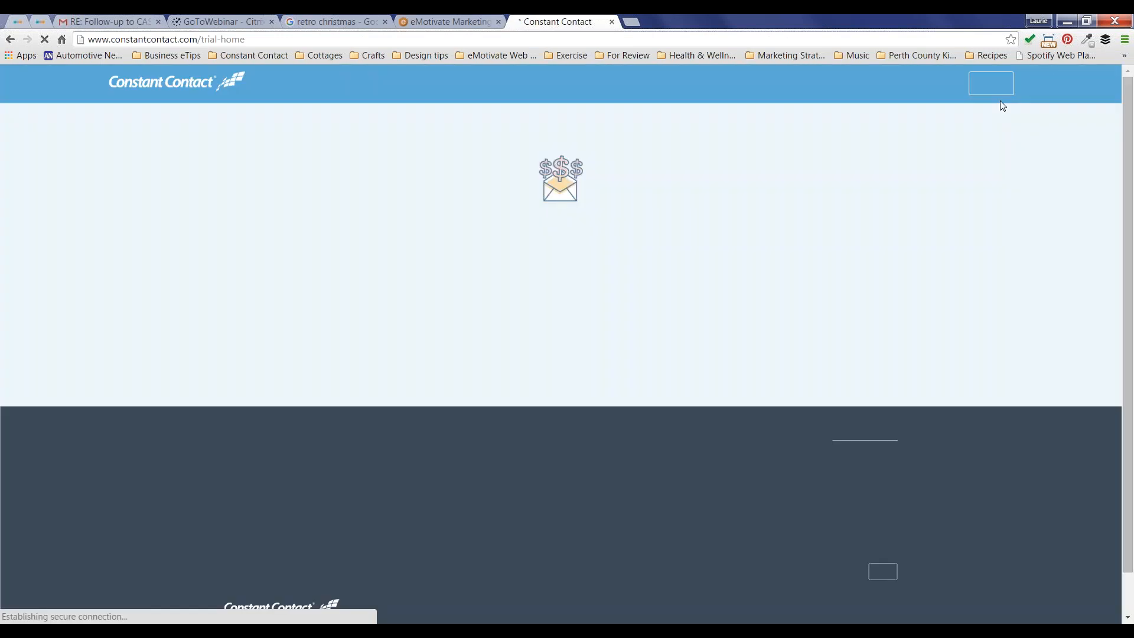
{"action": "left_click", "coordinate": [990, 84]}
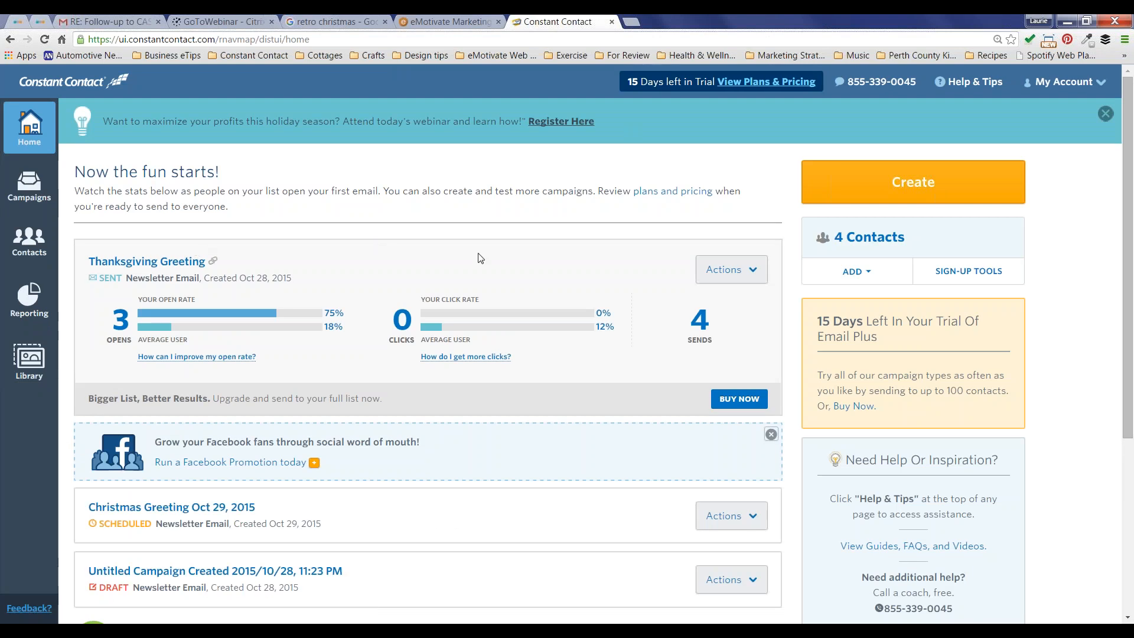
{"action": "left_click", "coordinate": [29, 186]}
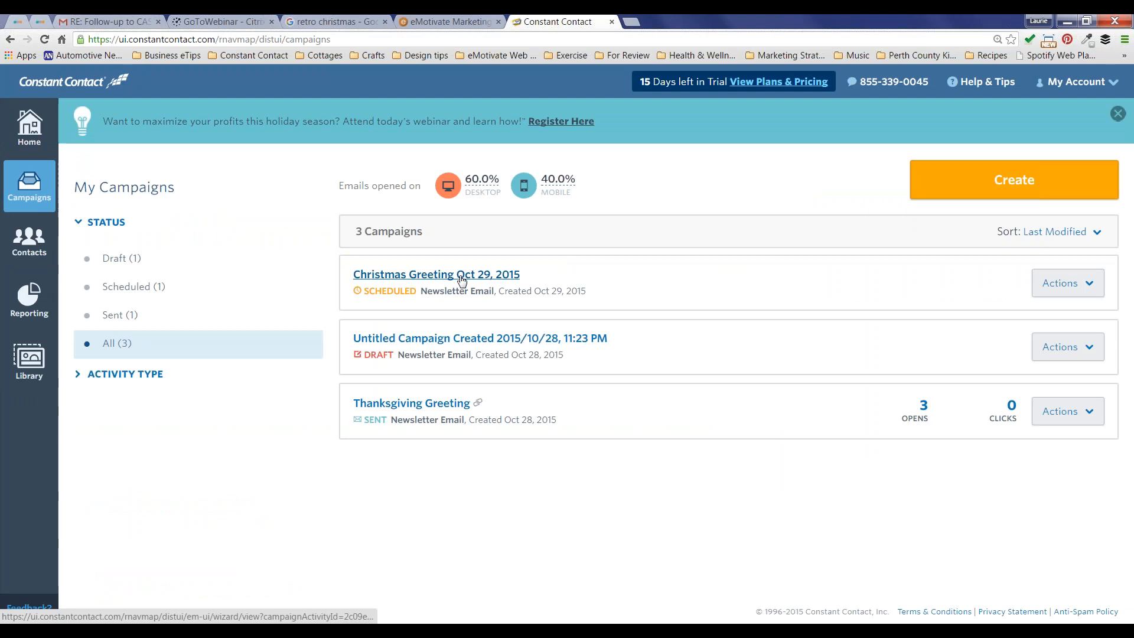
Step: Review the Christmas Greeting Oct 29, 2015 campaign details, then go to Contact Management
{"action": "left_click", "coordinate": [460, 278]}
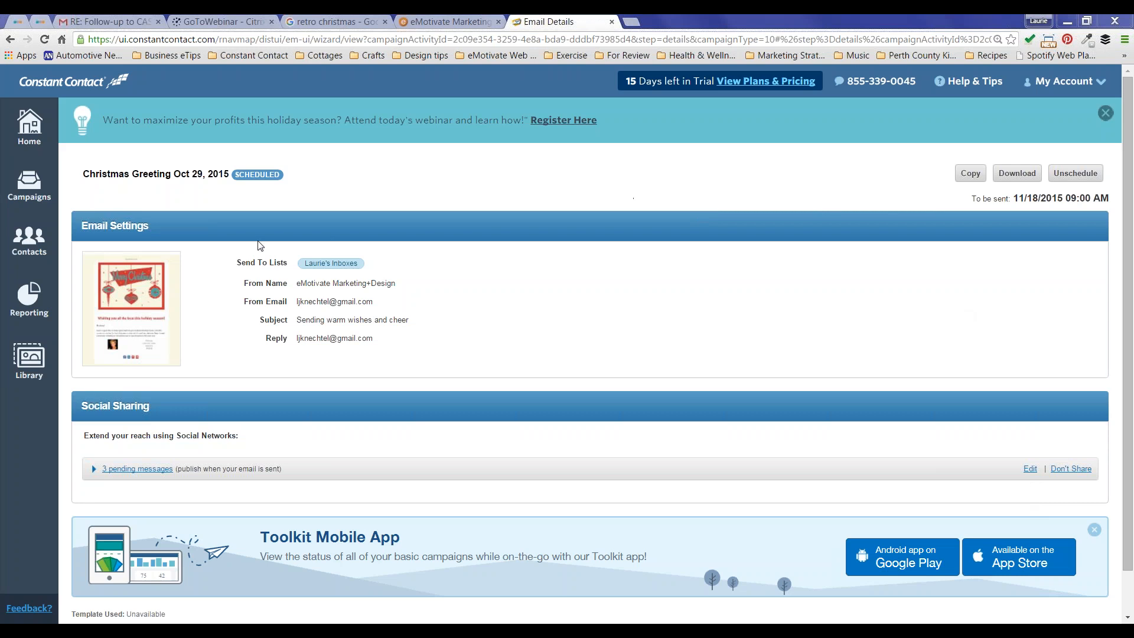
{"action": "left_click", "coordinate": [33, 247]}
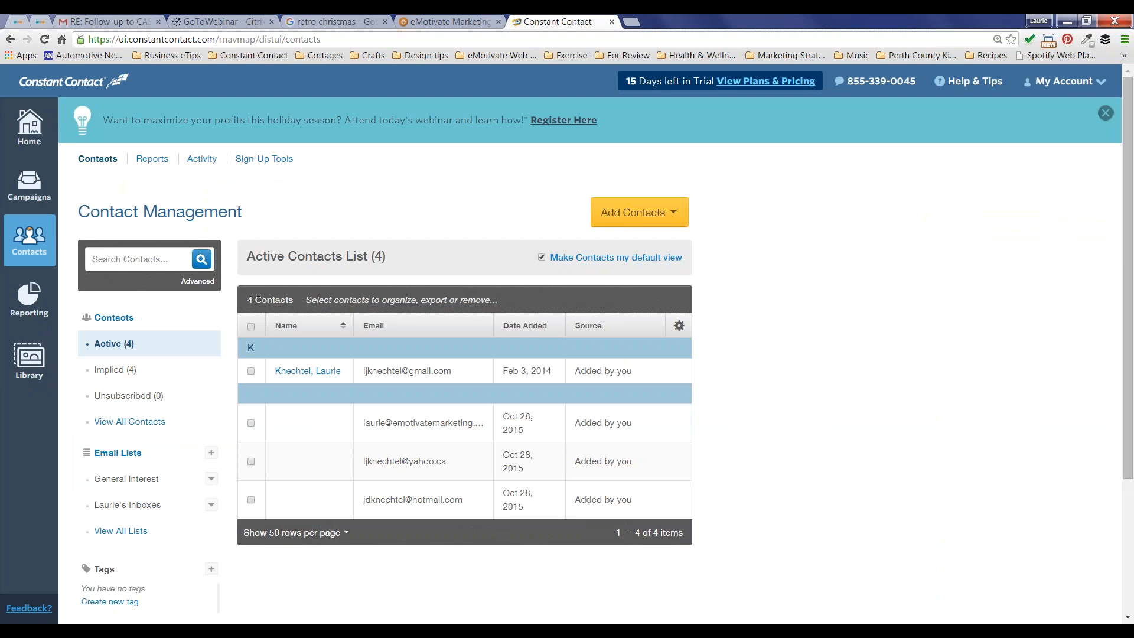
Step: Choose Add Contacts > Type in one contact to get the single-contact form
{"action": "left_click", "coordinate": [646, 217]}
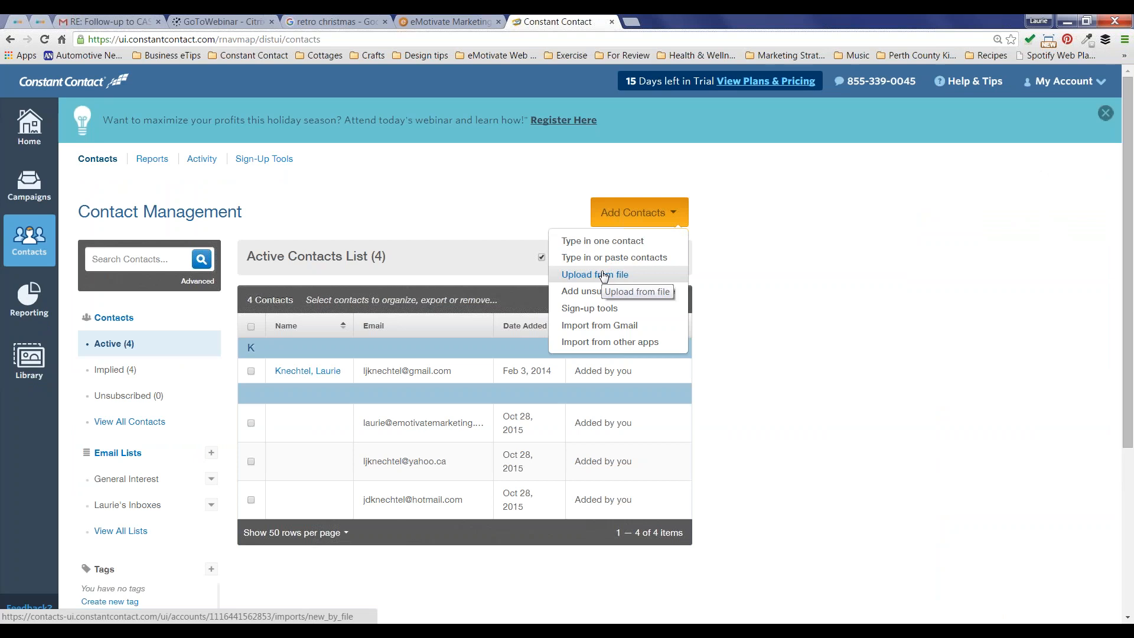
{"action": "left_click", "coordinate": [614, 241]}
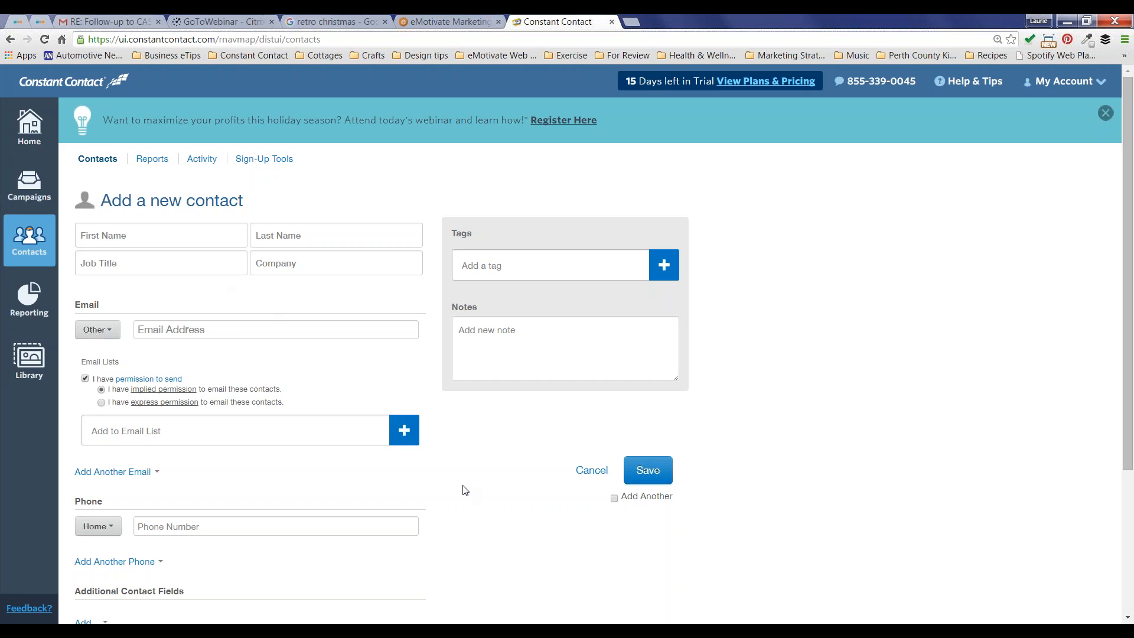
Step: Enter an existing contact's first and last name, dismiss the duplicate warning, and return to Contacts
{"action": "scroll", "coordinate": [464, 489], "scroll_direction": "down", "scroll_amount": 3}
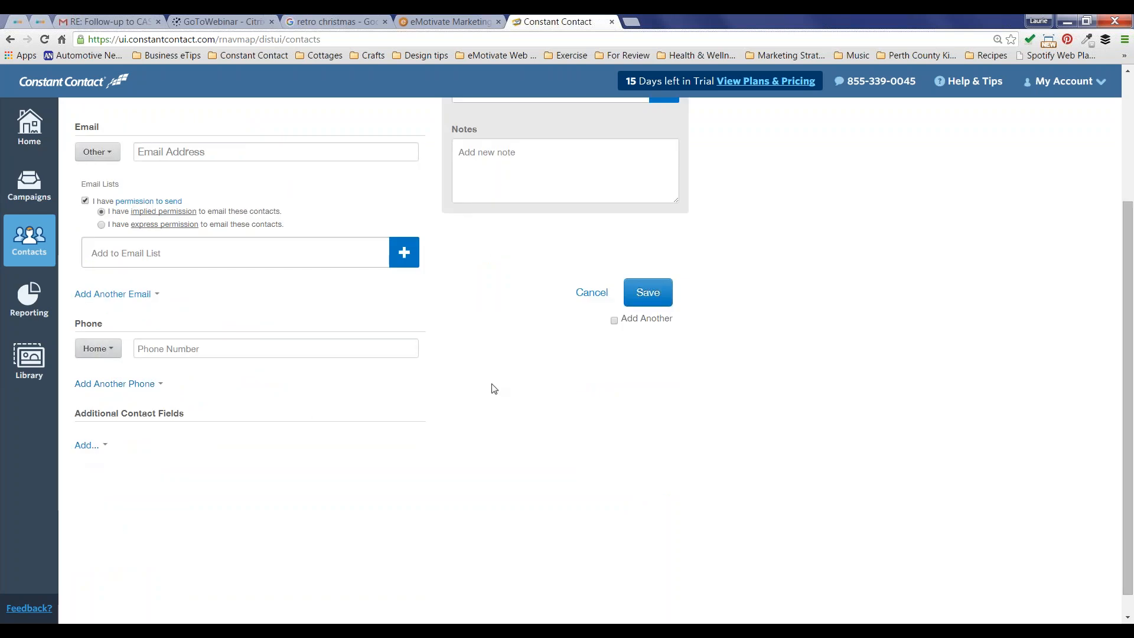
{"action": "scroll", "coordinate": [494, 388], "scroll_direction": "up", "scroll_amount": 3}
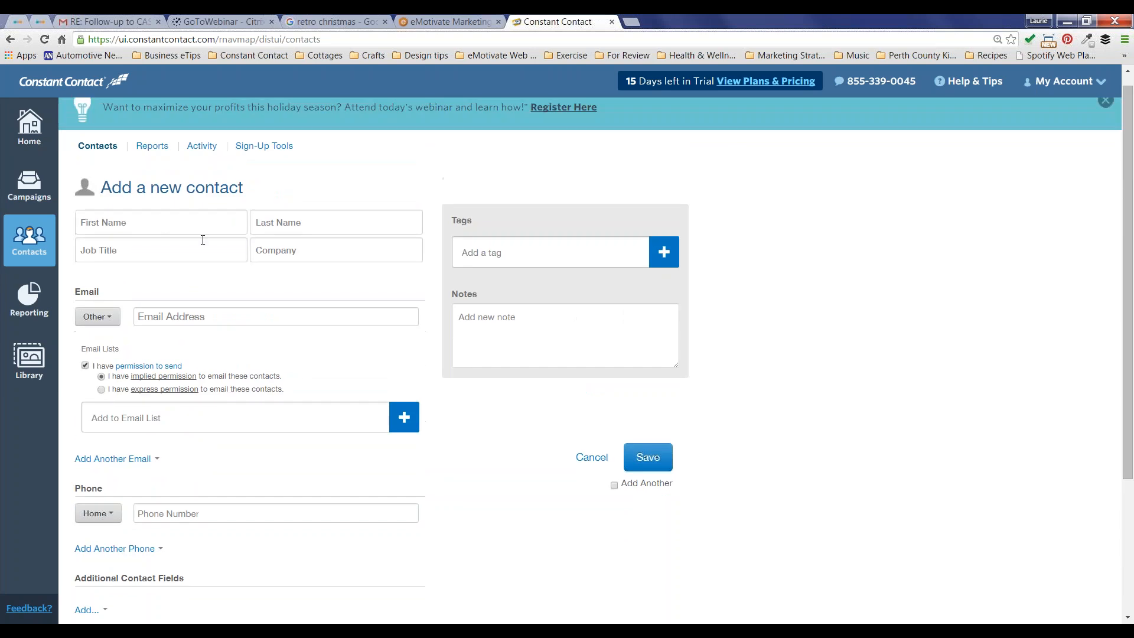
{"action": "left_click", "coordinate": [159, 225]}
{"action": "type", "text": "Laurie"}
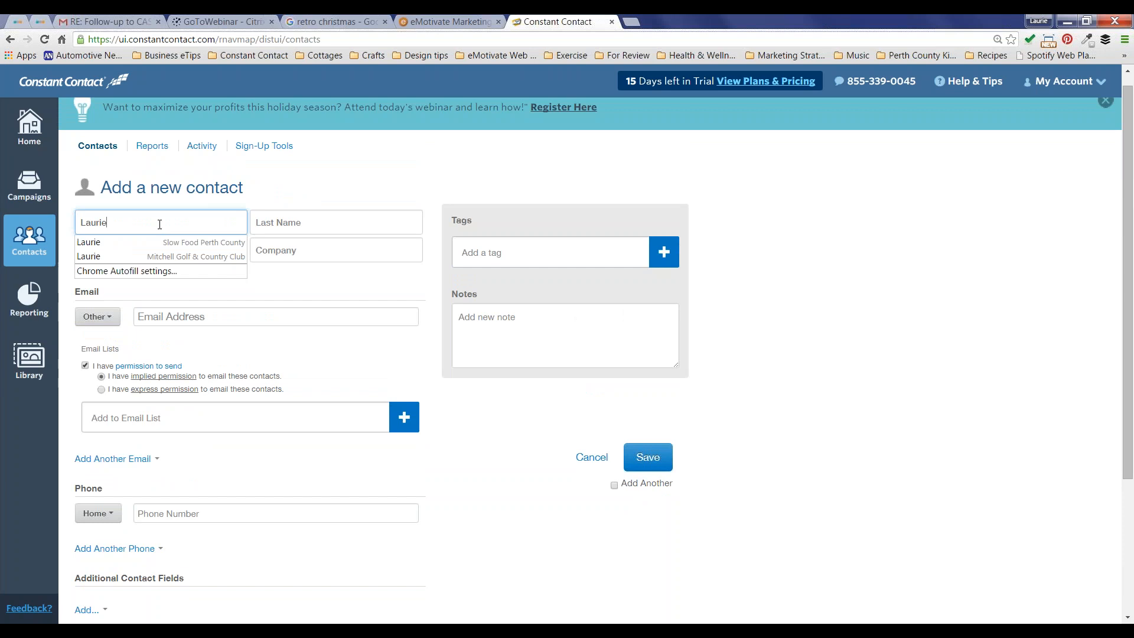
{"action": "key", "text": "Tab"}
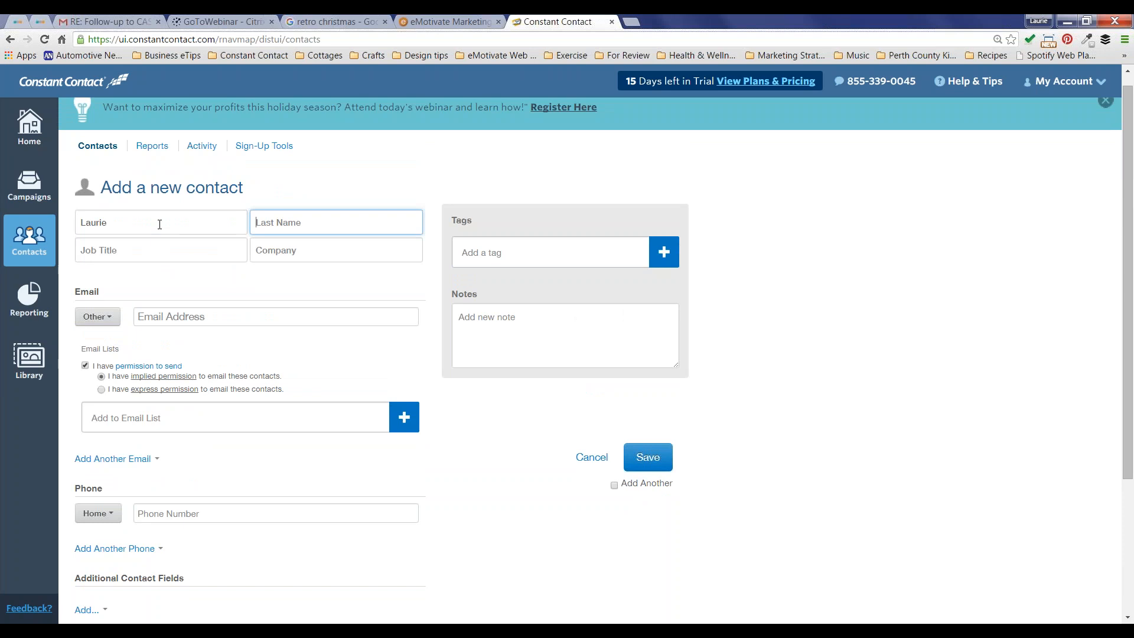
{"action": "type", "text": "Knechtel"}
{"action": "key", "text": "Tab"}
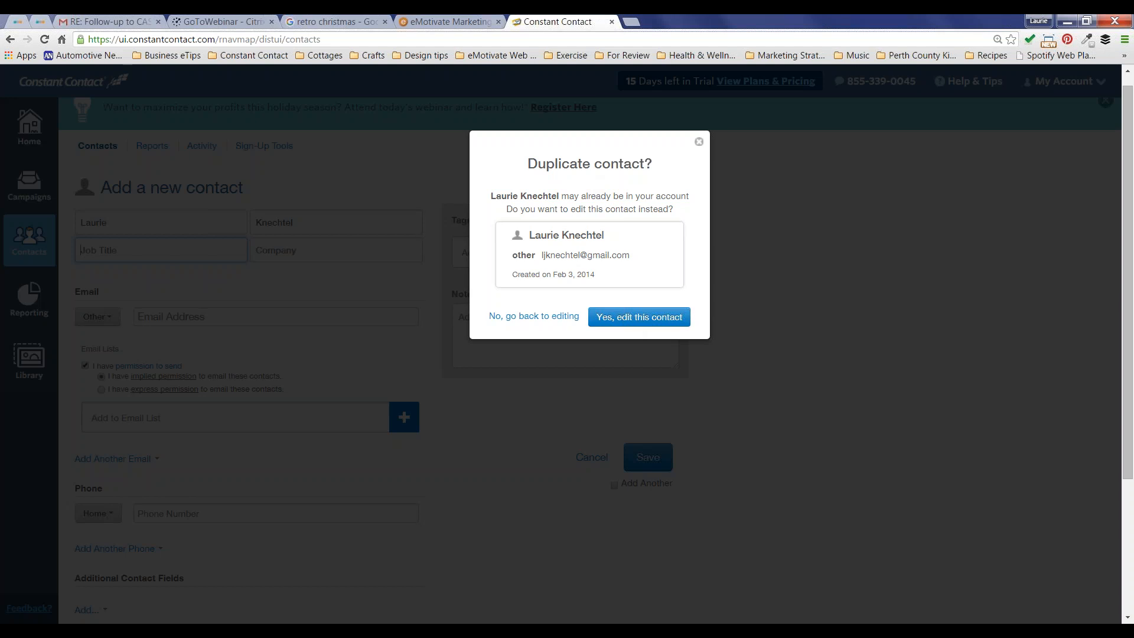
{"action": "left_click", "coordinate": [534, 317]}
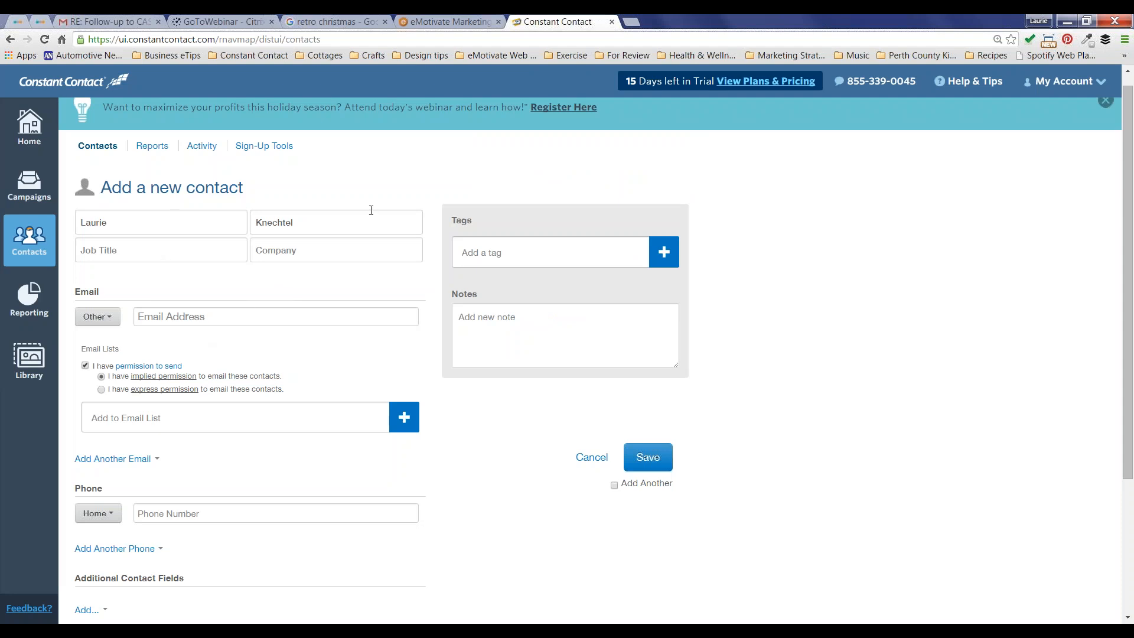
{"action": "left_click", "coordinate": [28, 239]}
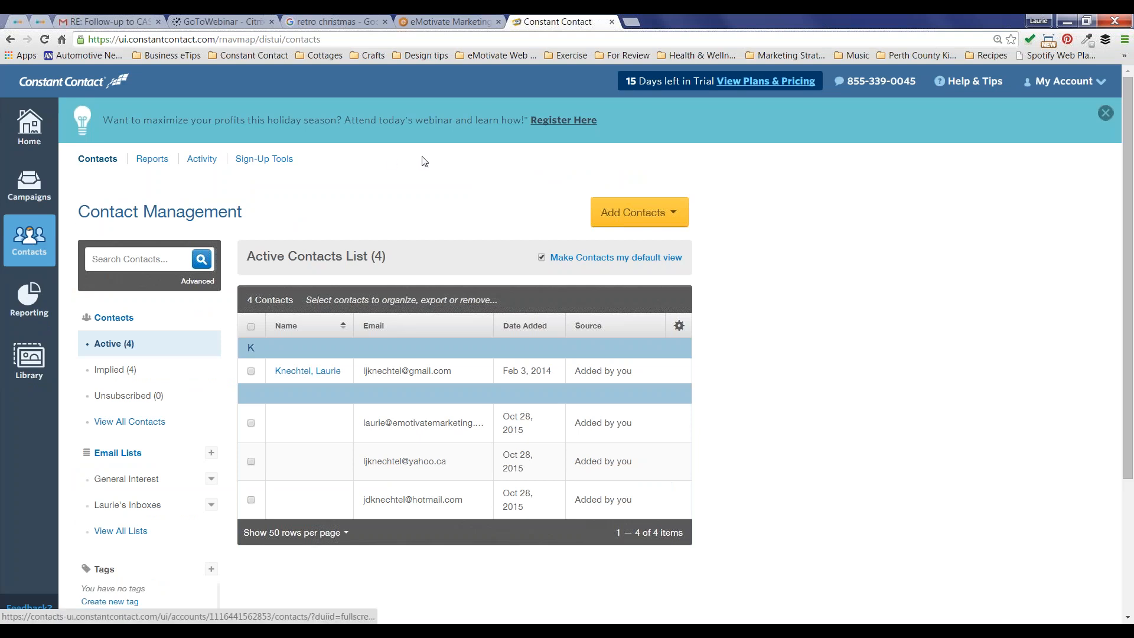
Step: Reload Contacts and choose Add Contacts > Upload from file
{"action": "left_click", "coordinate": [640, 216]}
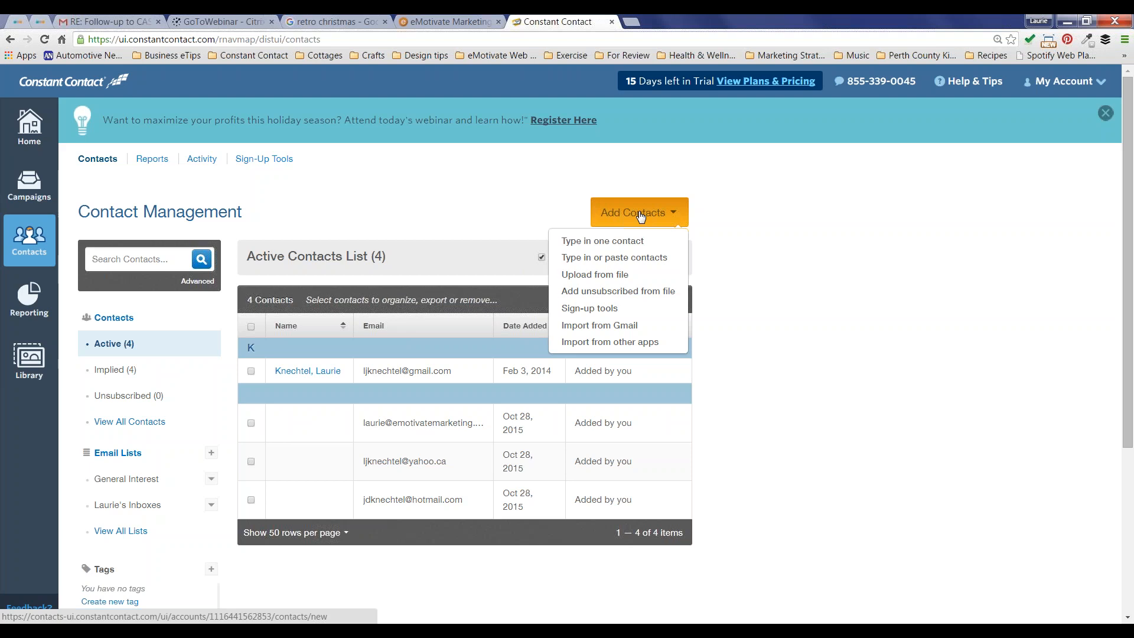
{"action": "left_click", "coordinate": [32, 185]}
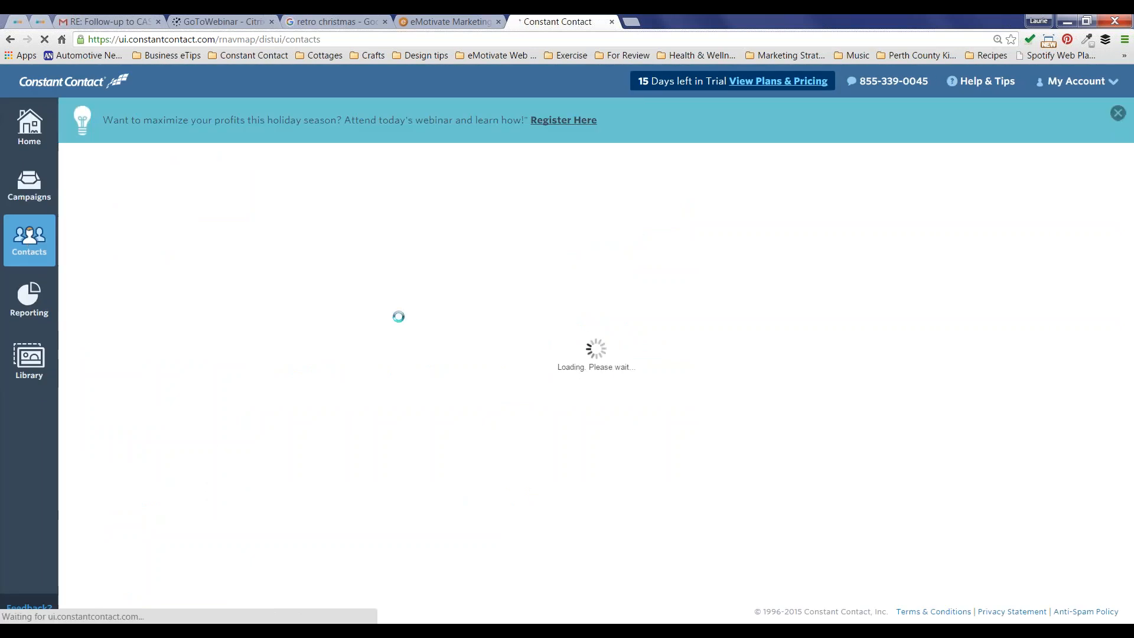
{"action": "left_click", "coordinate": [639, 212]}
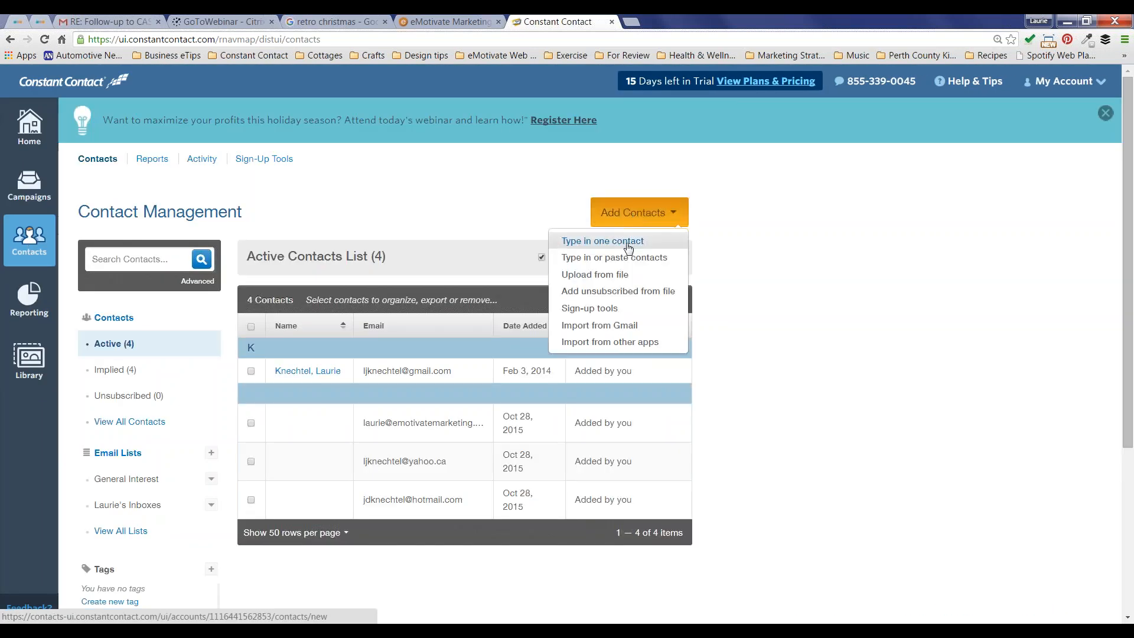
{"action": "left_click", "coordinate": [610, 277]}
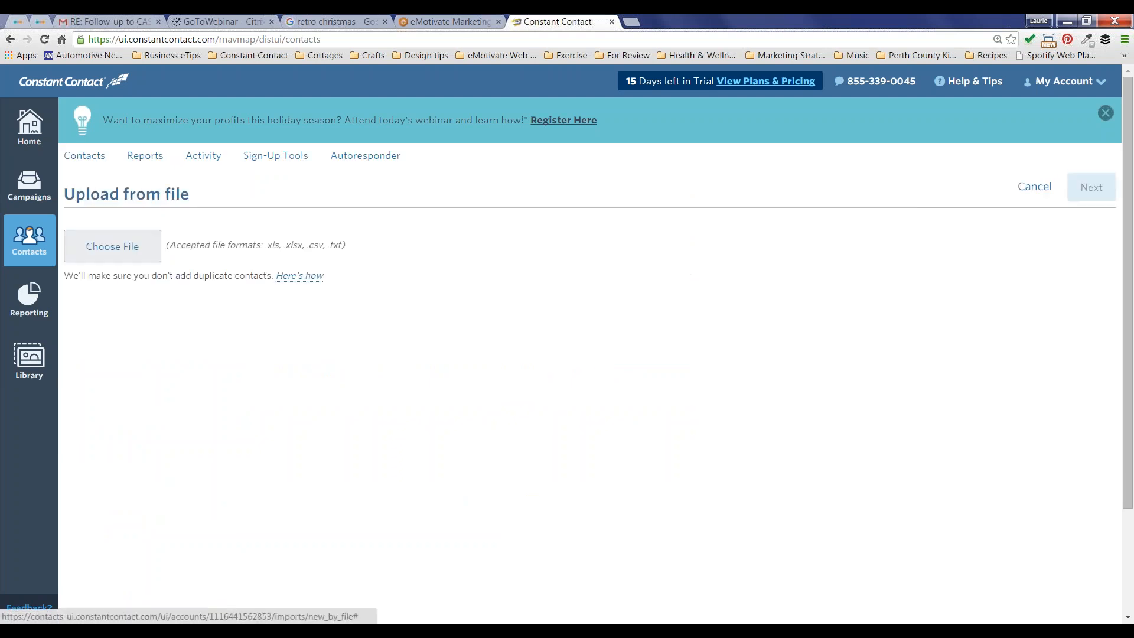
Step: Select Sample Mailing List.xlsx from Desktop > Constant Contact > Retro Christmas for upload
{"action": "left_click", "coordinate": [110, 251]}
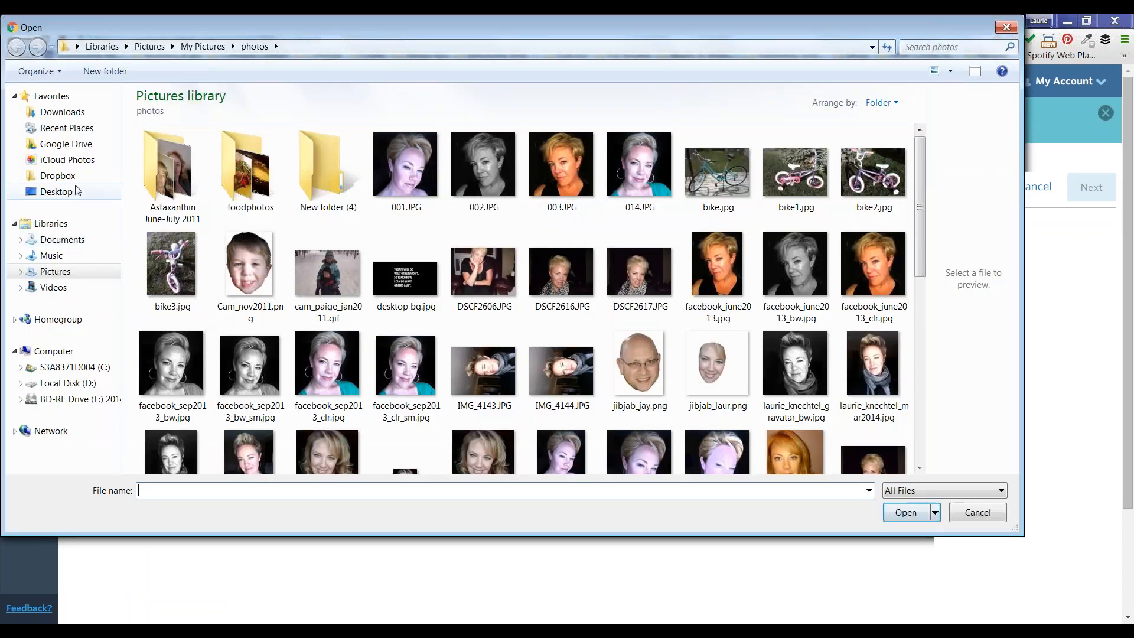
{"action": "left_click", "coordinate": [56, 191]}
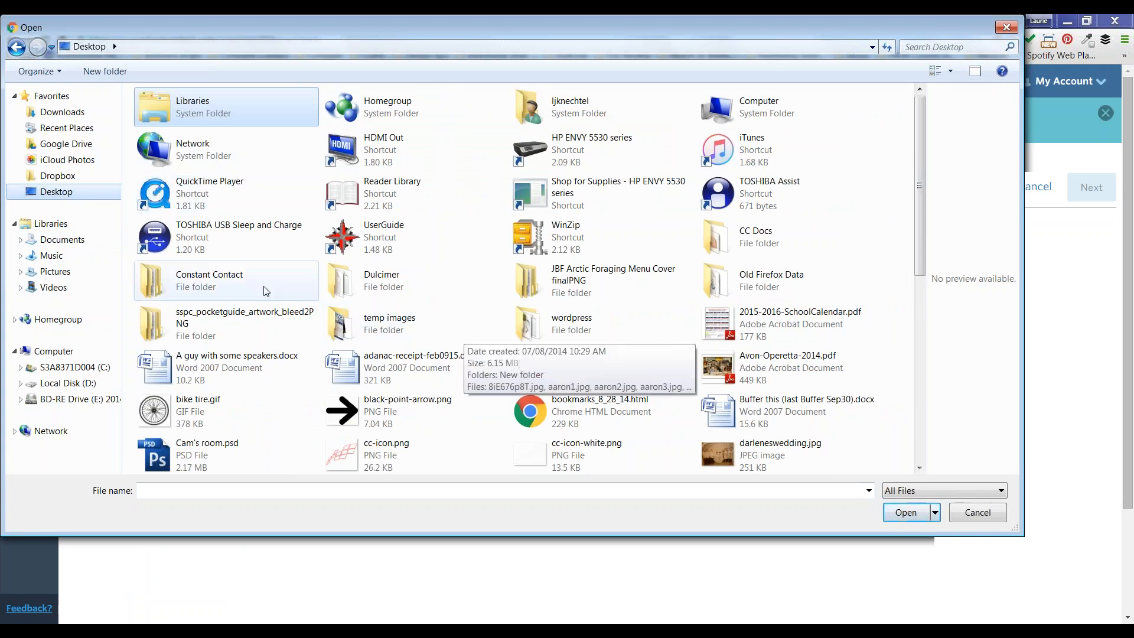
{"action": "double_click", "coordinate": [233, 290]}
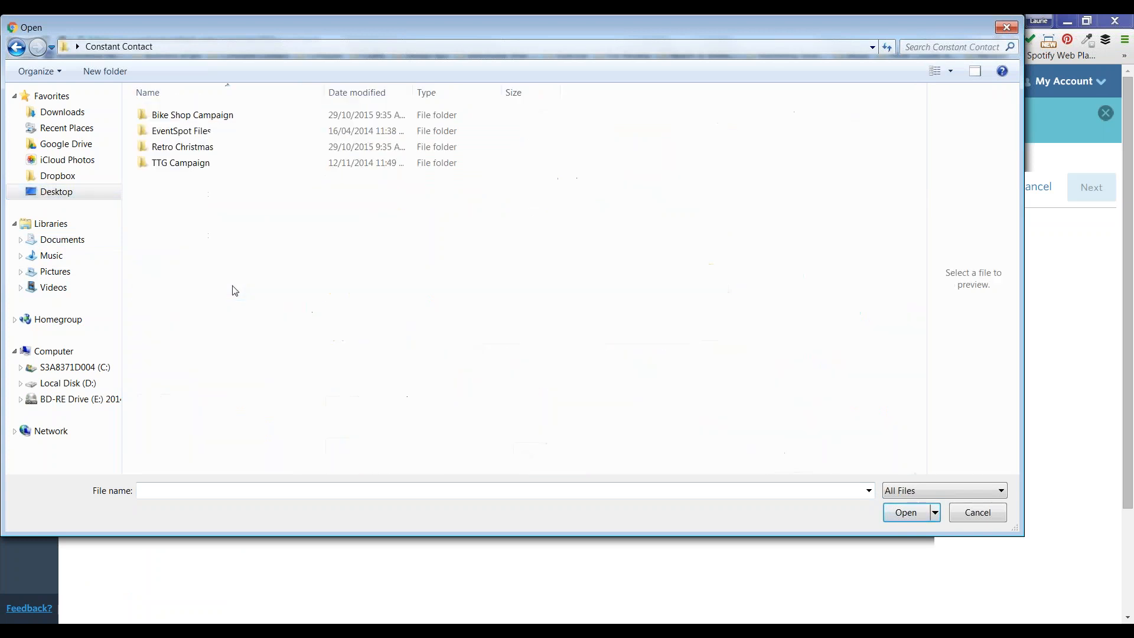
{"action": "double_click", "coordinate": [203, 149]}
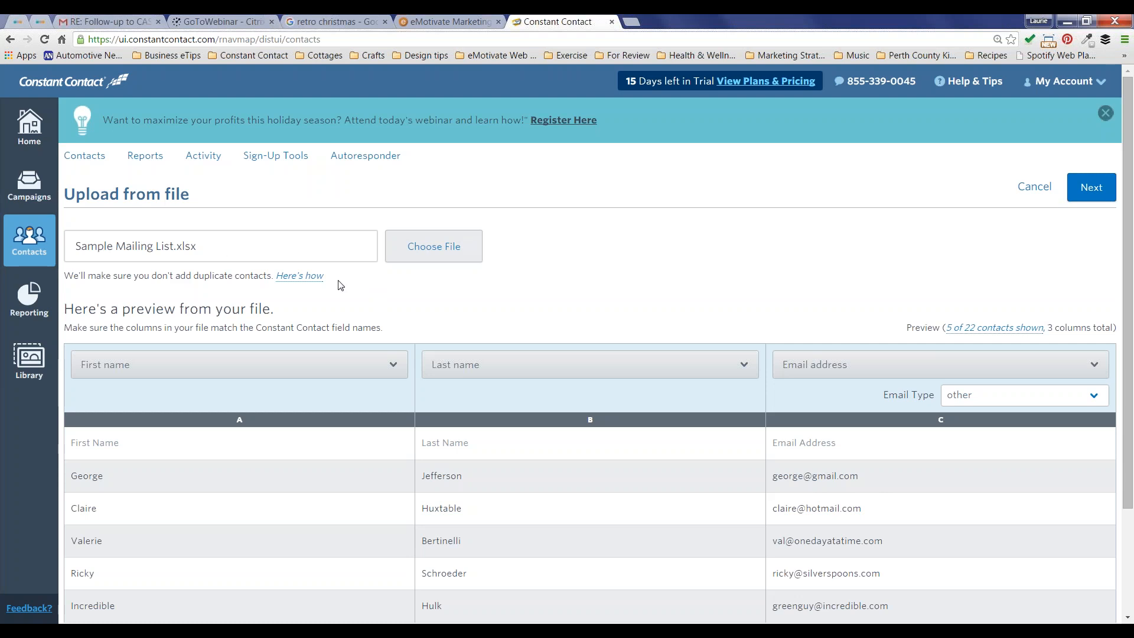
Step: Keep column B mapped to Last name alongside First name and Email address, then continue
{"action": "scroll", "coordinate": [340, 285], "scroll_direction": "down", "scroll_amount": 3}
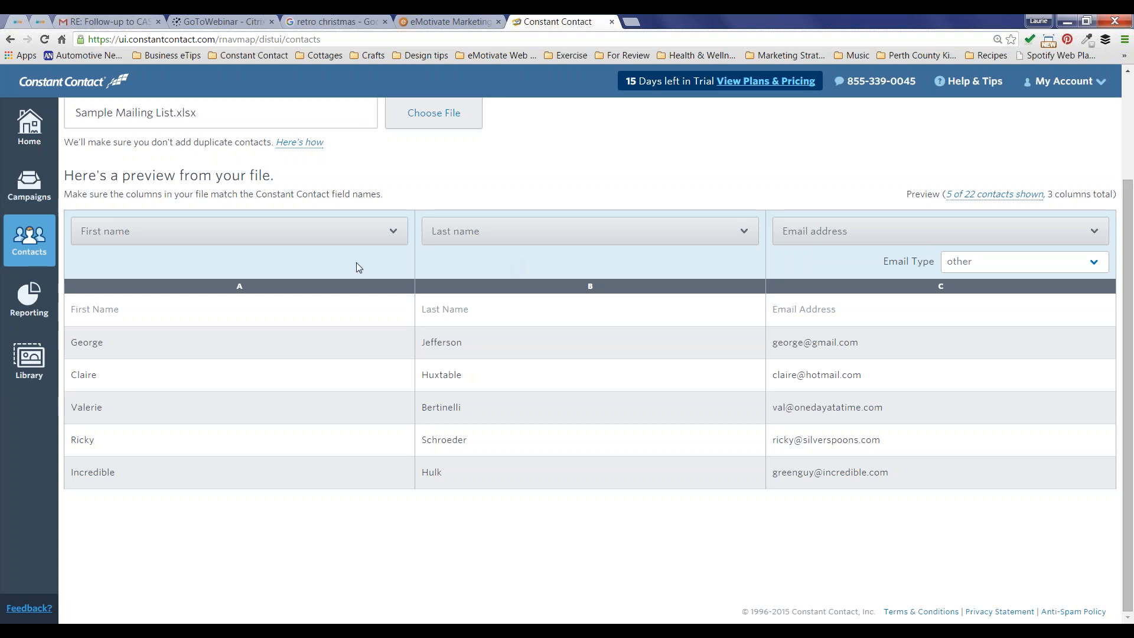
{"action": "left_click", "coordinate": [645, 230]}
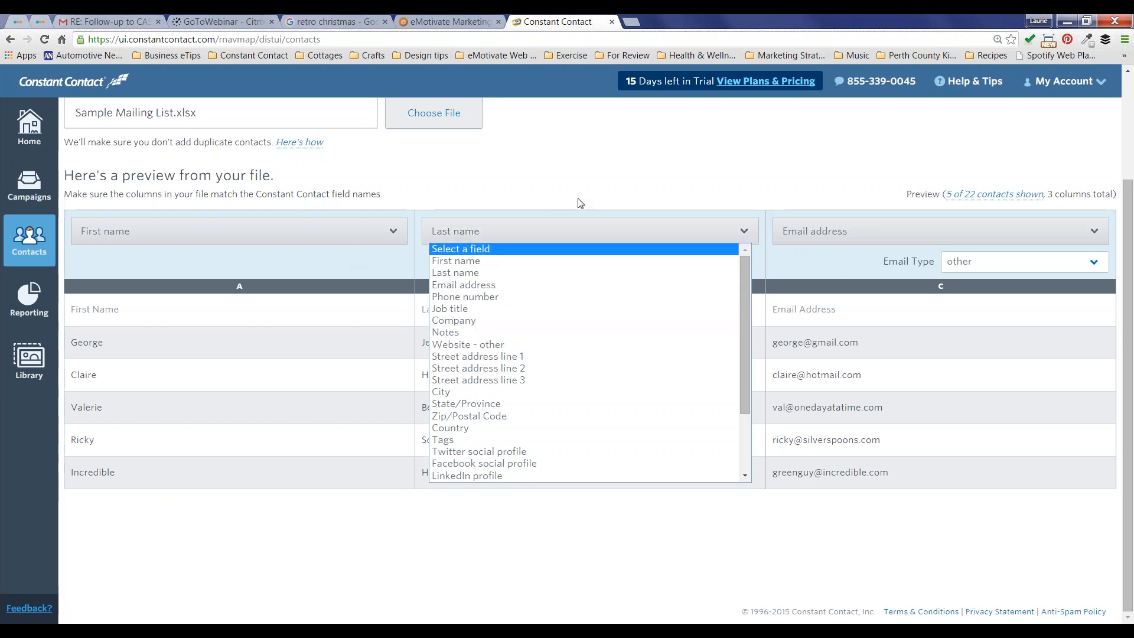
{"action": "left_click", "coordinate": [595, 187]}
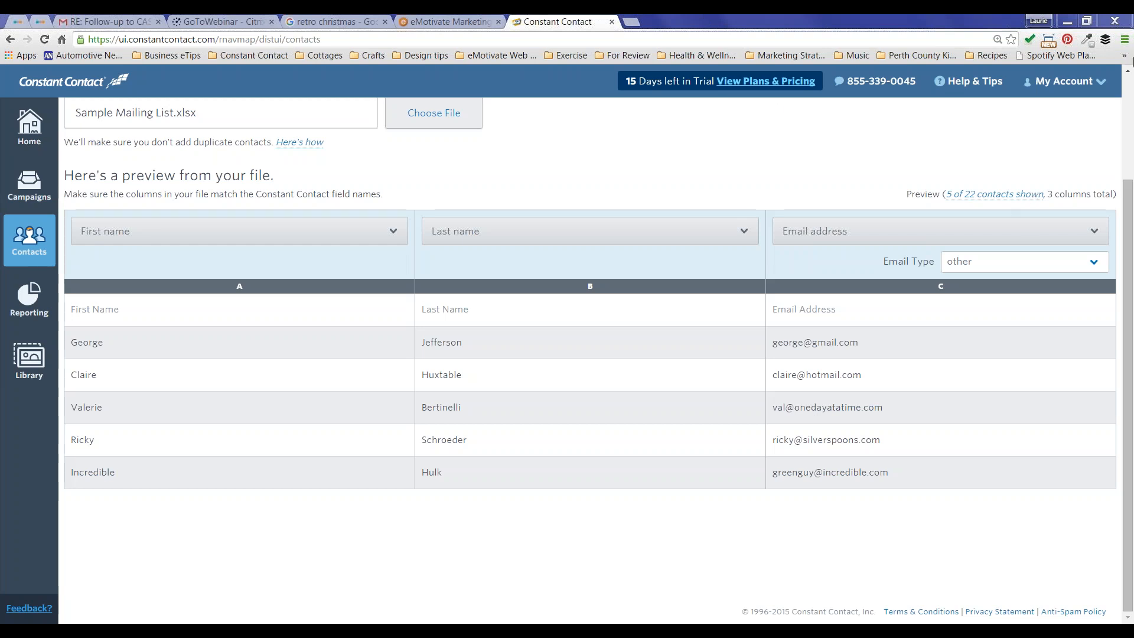
{"action": "left_click", "coordinate": [1130, 94]}
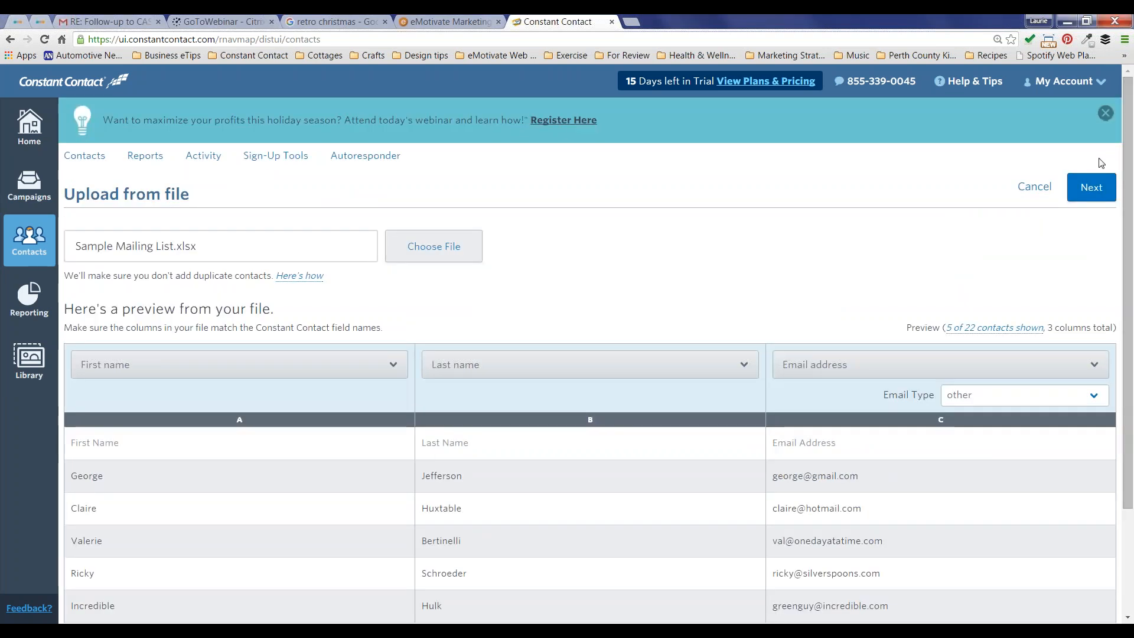
{"action": "left_click", "coordinate": [1091, 188]}
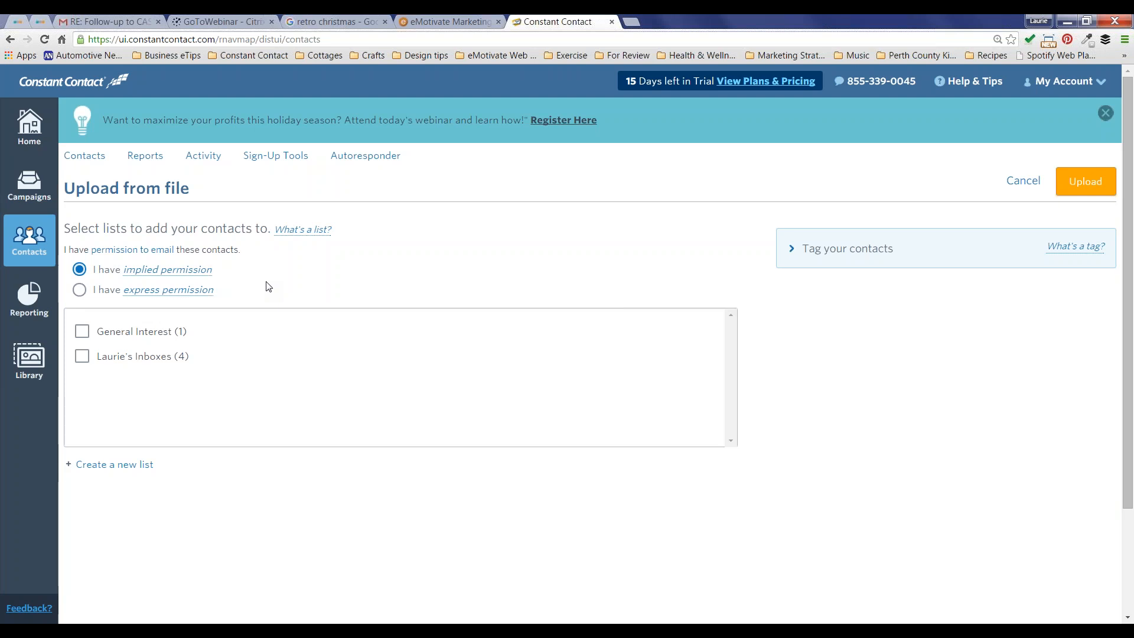
Step: Switch to express permission and create a new Christmas Greeting list for the contacts
{"action": "left_click", "coordinate": [81, 294]}
{"action": "left_click", "coordinate": [112, 465]}
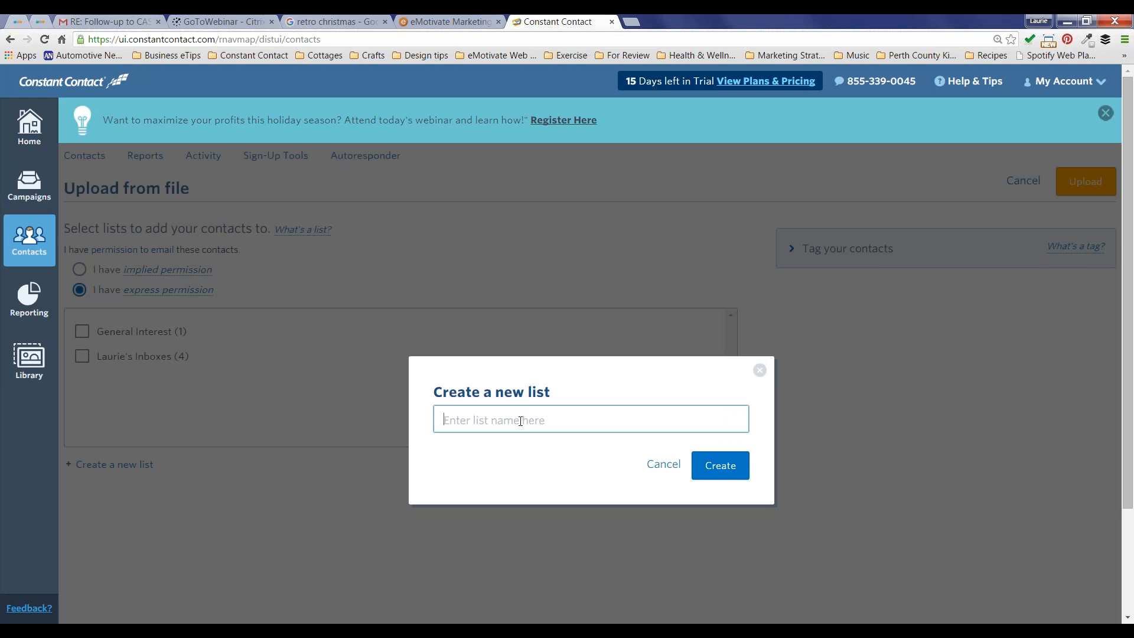
{"action": "type", "text": "Christmas Greeting"}
{"action": "left_click", "coordinate": [720, 466]}
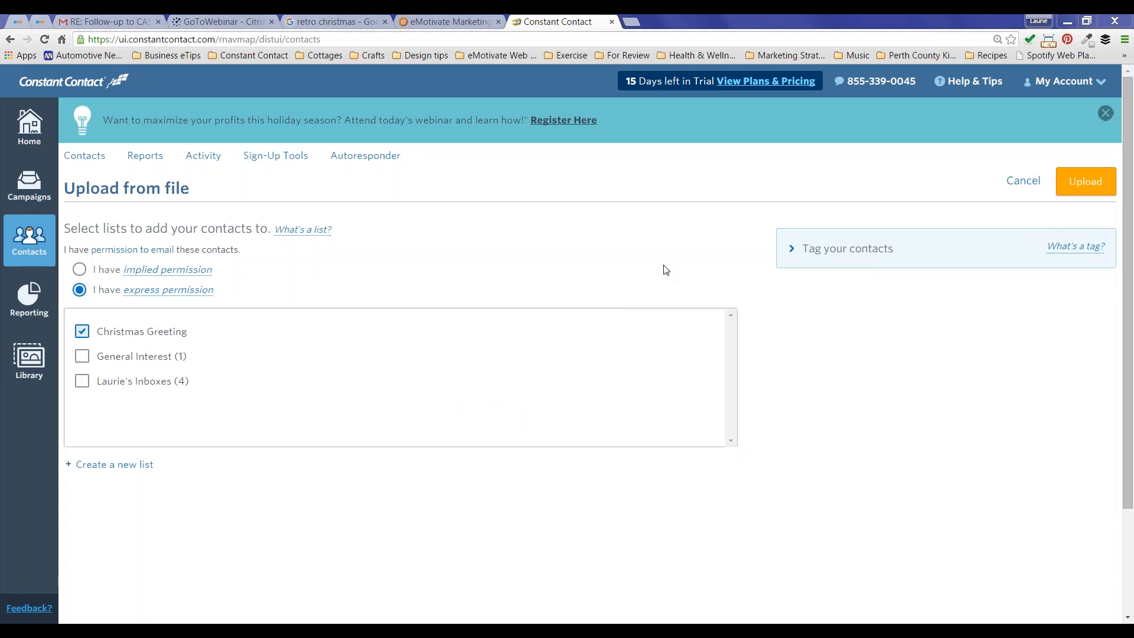
Step: Create and apply the Trade show 2015 tag, then upload the 22 contacts
{"action": "left_click", "coordinate": [859, 255]}
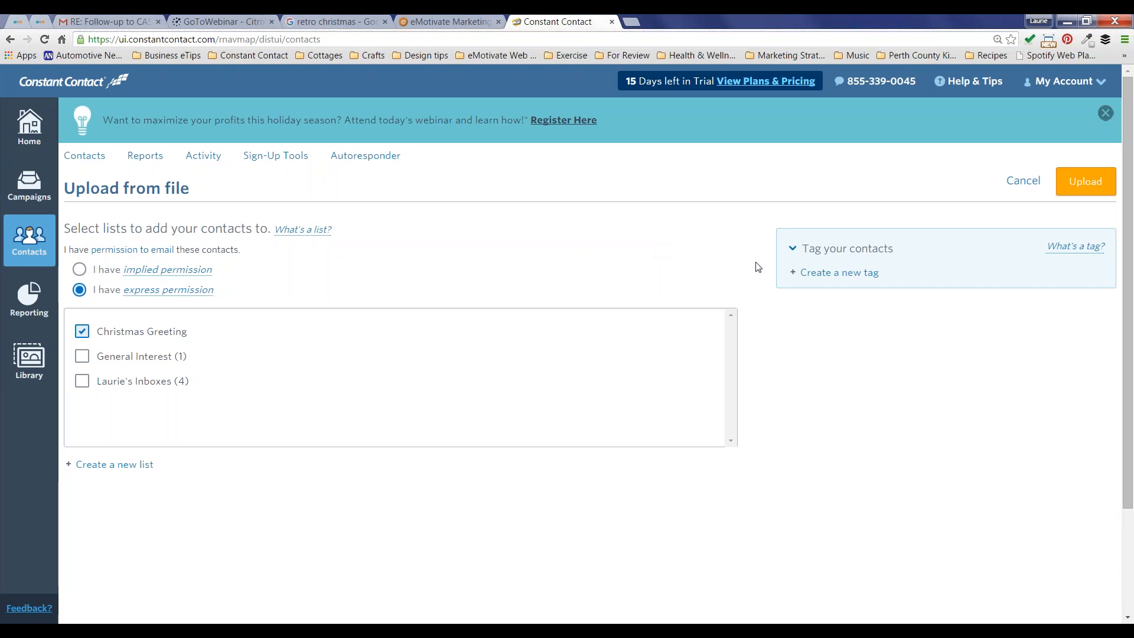
{"action": "left_click", "coordinate": [842, 273]}
{"action": "type", "text": "T"}
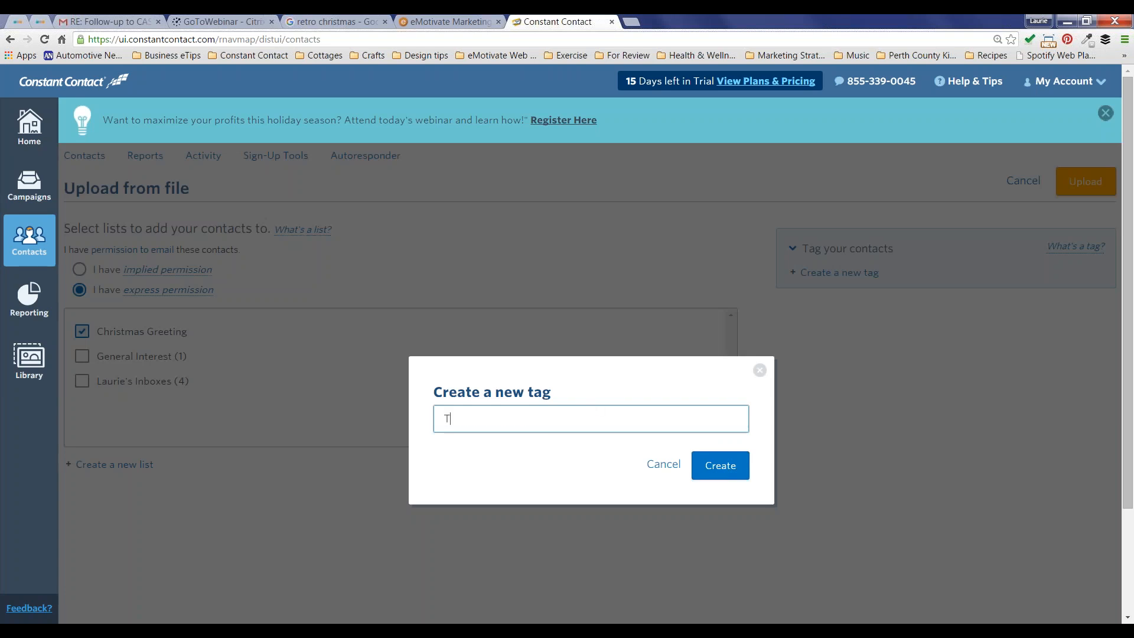
{"action": "type", "text": "rade show 2015"}
{"action": "left_click", "coordinate": [720, 465]}
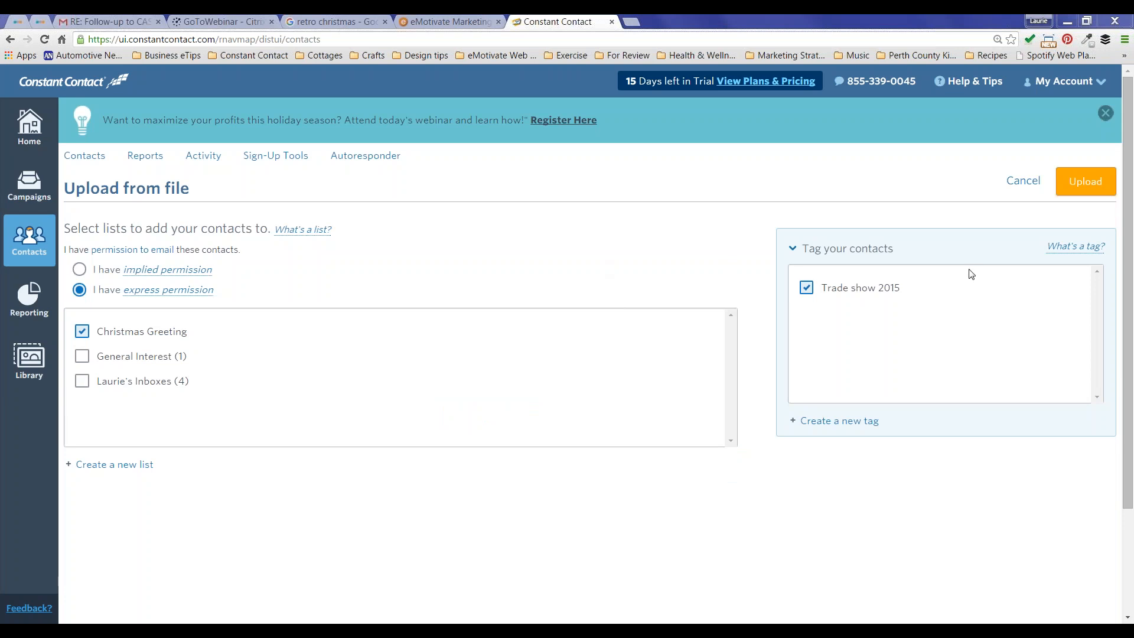
{"action": "left_click", "coordinate": [1084, 185]}
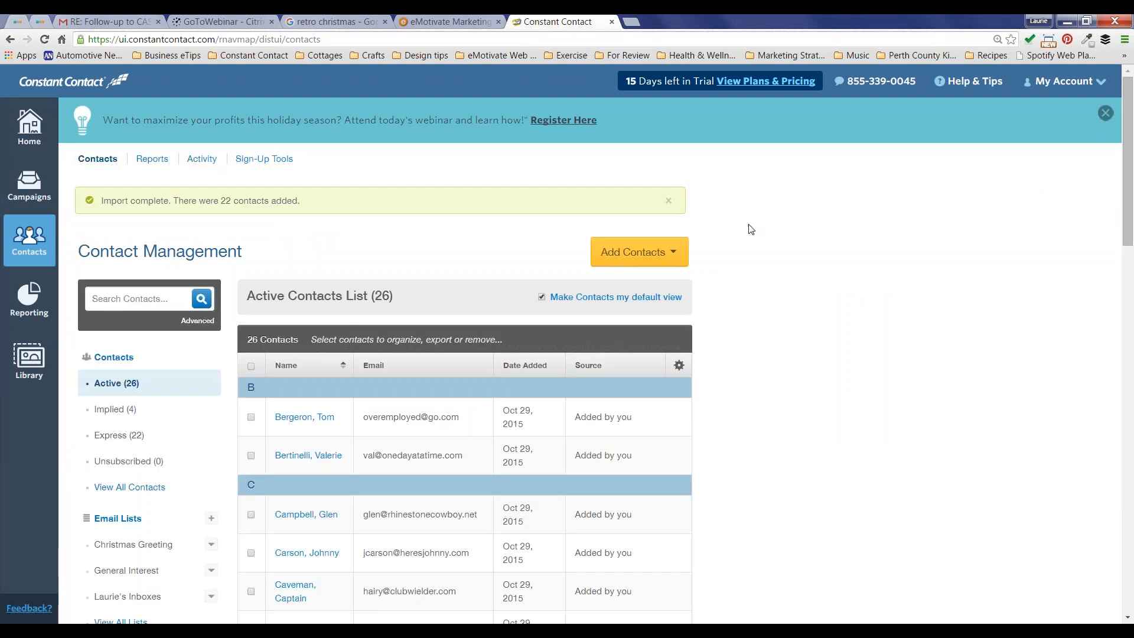
{"action": "left_click_drag", "start_coordinate": [737, 245], "coordinate": [730, 256]}
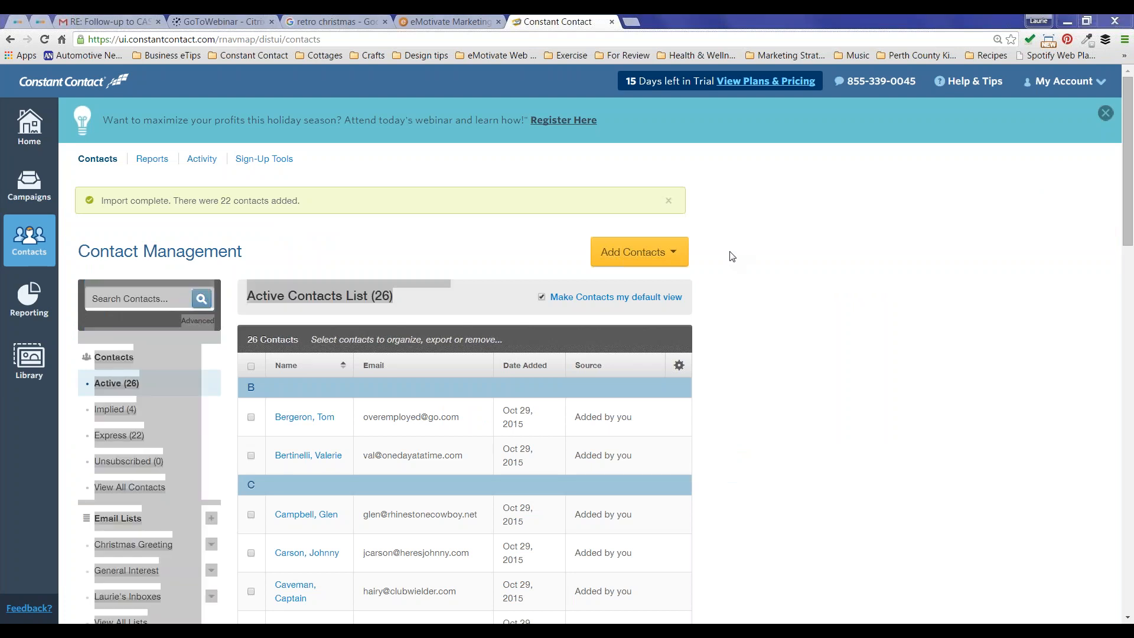
{"action": "left_click", "coordinate": [463, 251]}
{"action": "scroll", "coordinate": [464, 251], "scroll_direction": "down", "scroll_amount": 3}
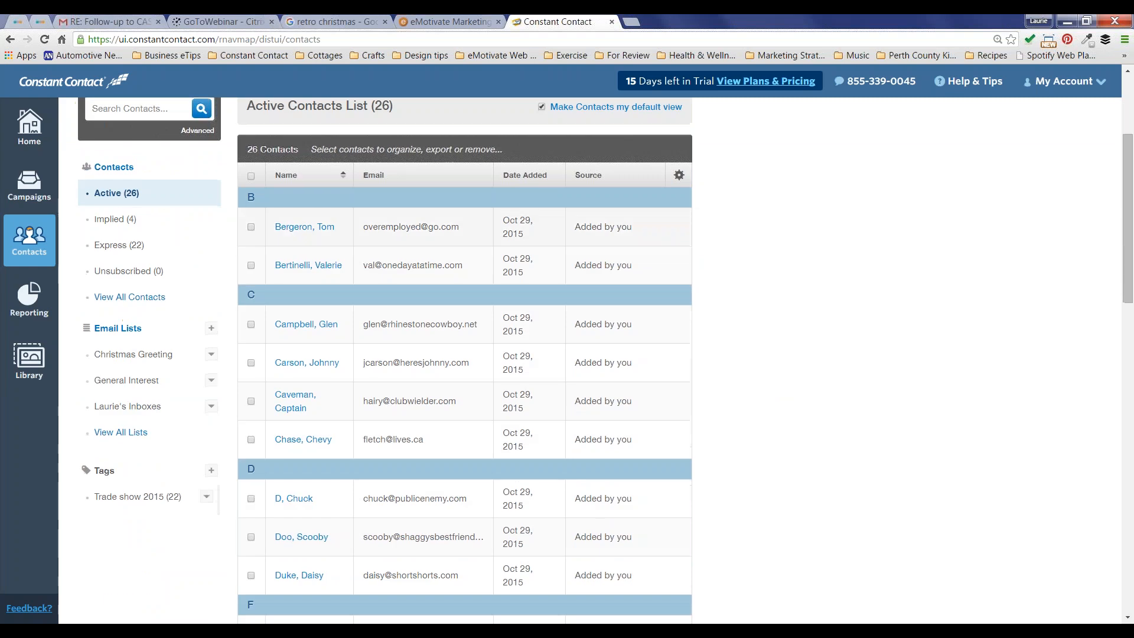
{"action": "scroll", "coordinate": [464, 355], "scroll_direction": "down", "scroll_amount": 6}
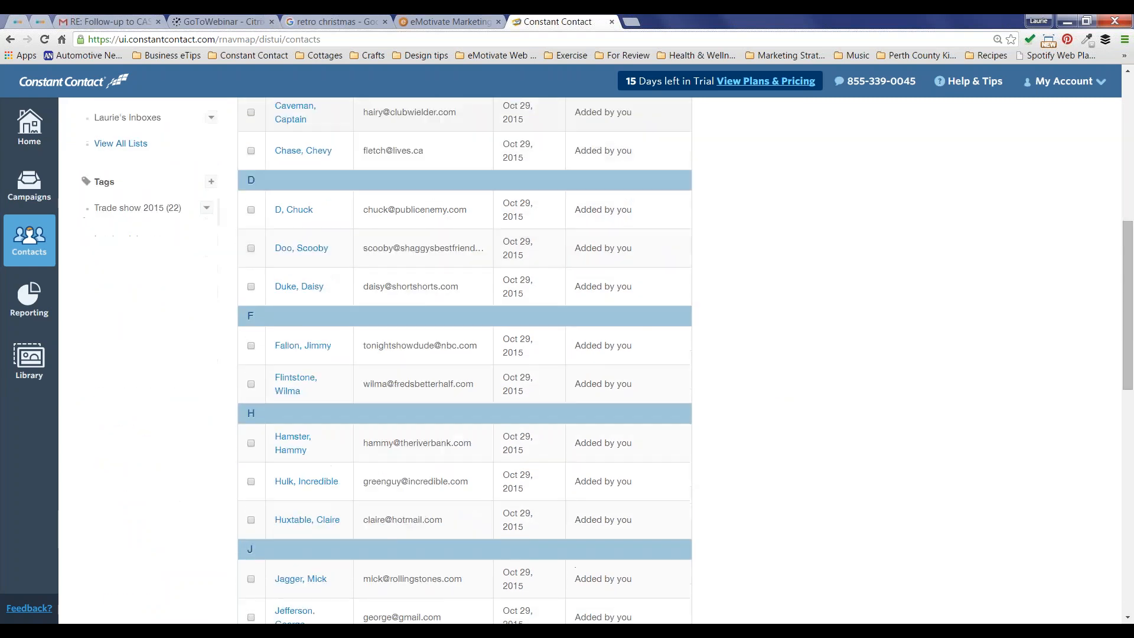
{"action": "scroll", "coordinate": [464, 354], "scroll_direction": "down", "scroll_amount": 7}
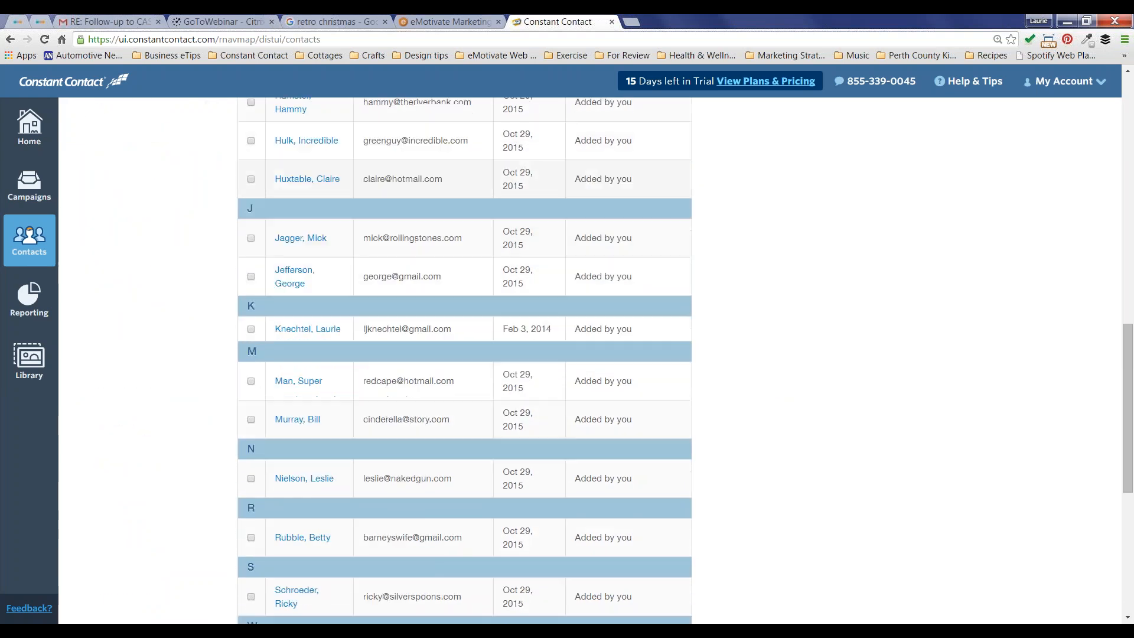
{"action": "scroll", "coordinate": [464, 354], "scroll_direction": "down", "scroll_amount": 3}
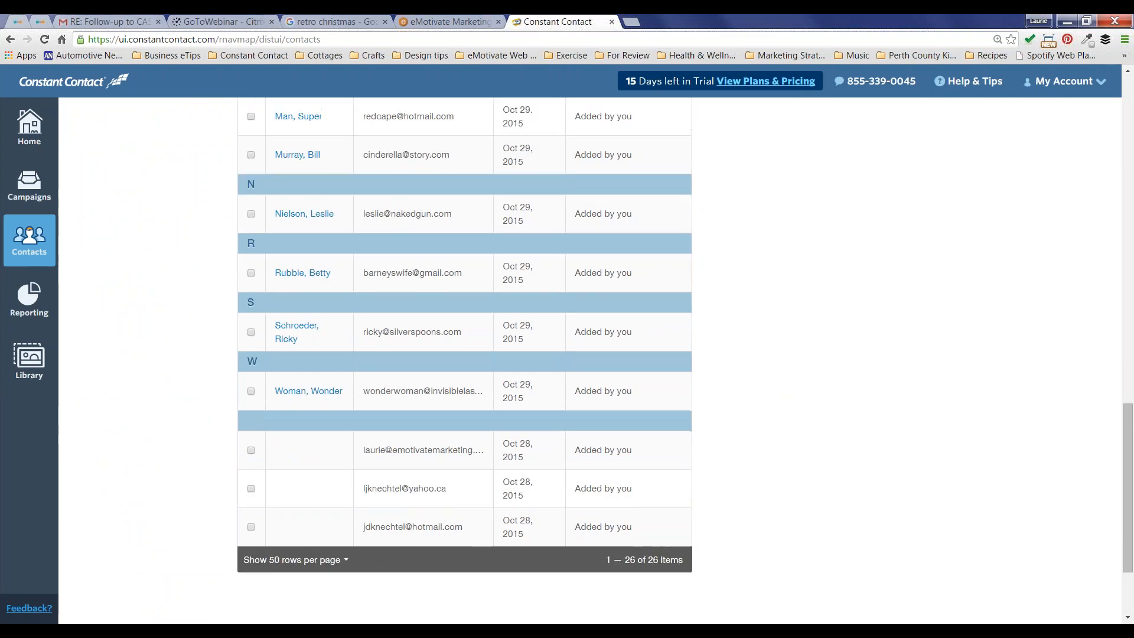
{"action": "scroll", "coordinate": [463, 354], "scroll_direction": "up", "scroll_amount": 15}
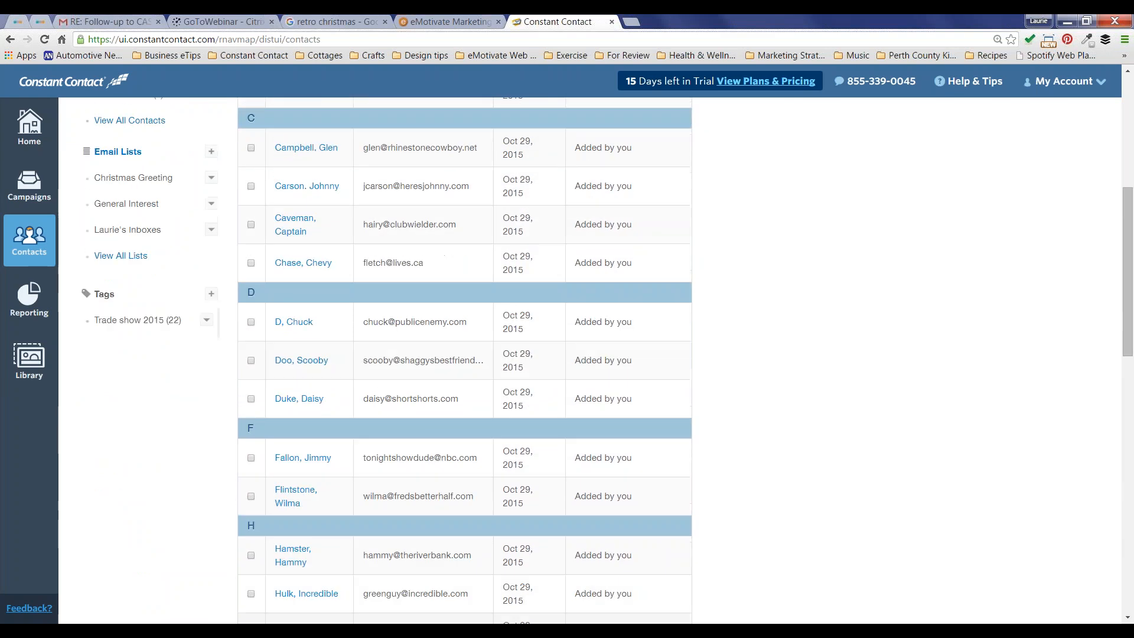
{"action": "scroll", "coordinate": [464, 355], "scroll_direction": "up", "scroll_amount": 2}
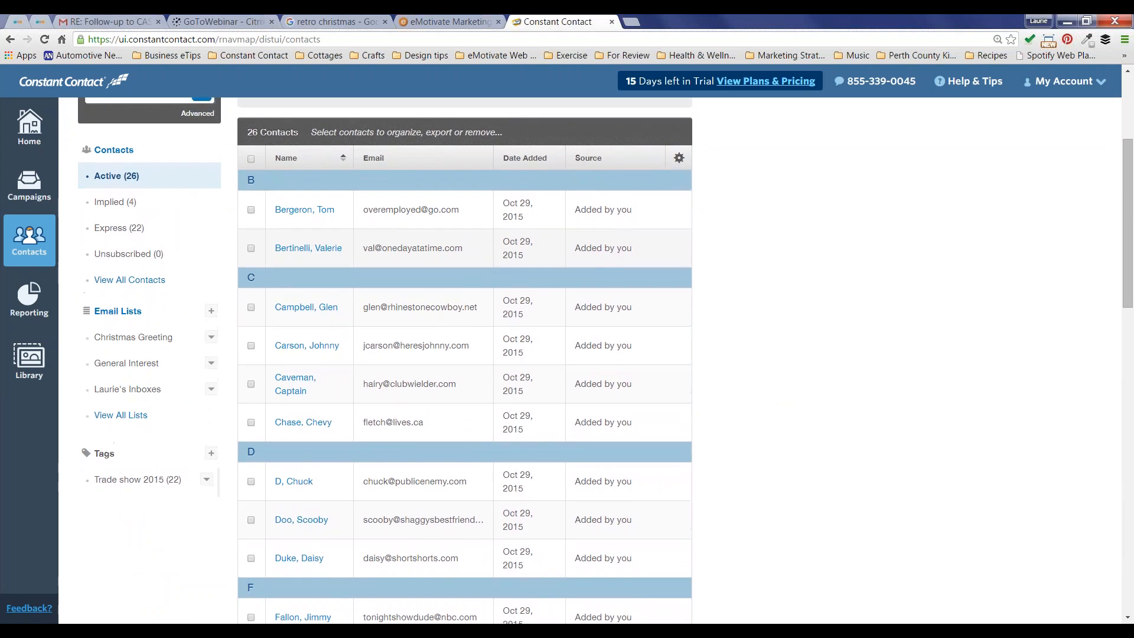
{"action": "scroll", "coordinate": [464, 354], "scroll_direction": "up", "scroll_amount": 1}
{"action": "scroll", "coordinate": [463, 354], "scroll_direction": "up", "scroll_amount": 1}
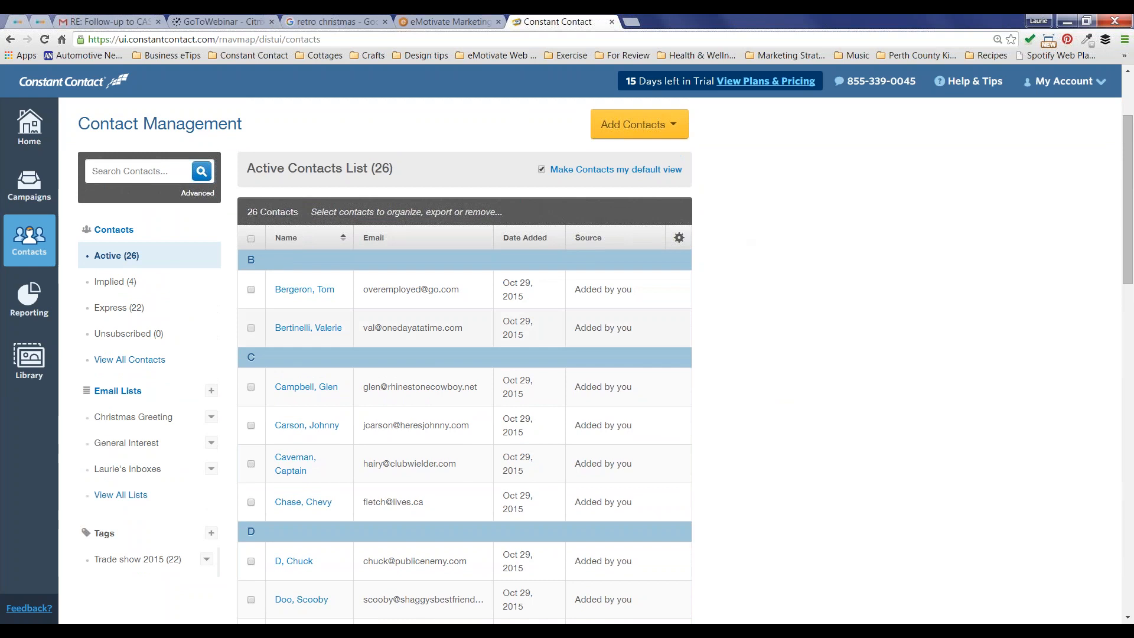
Step: Filter to the Implied (4) contacts and switch the first one's email status to express permission
{"action": "left_click", "coordinate": [112, 284]}
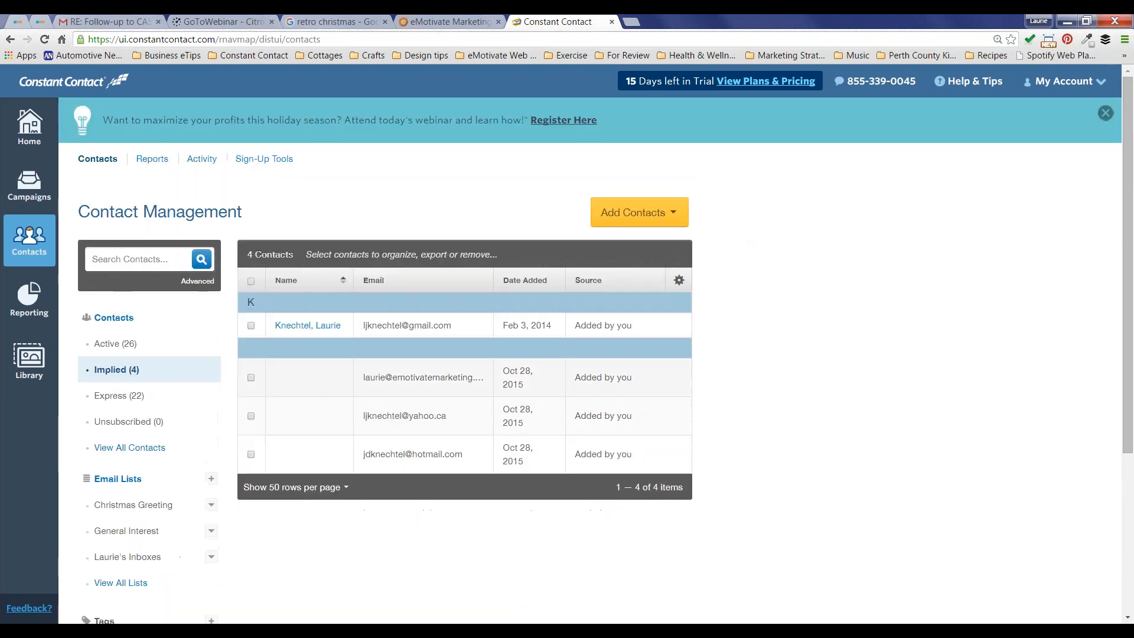
{"action": "left_click", "coordinate": [313, 326]}
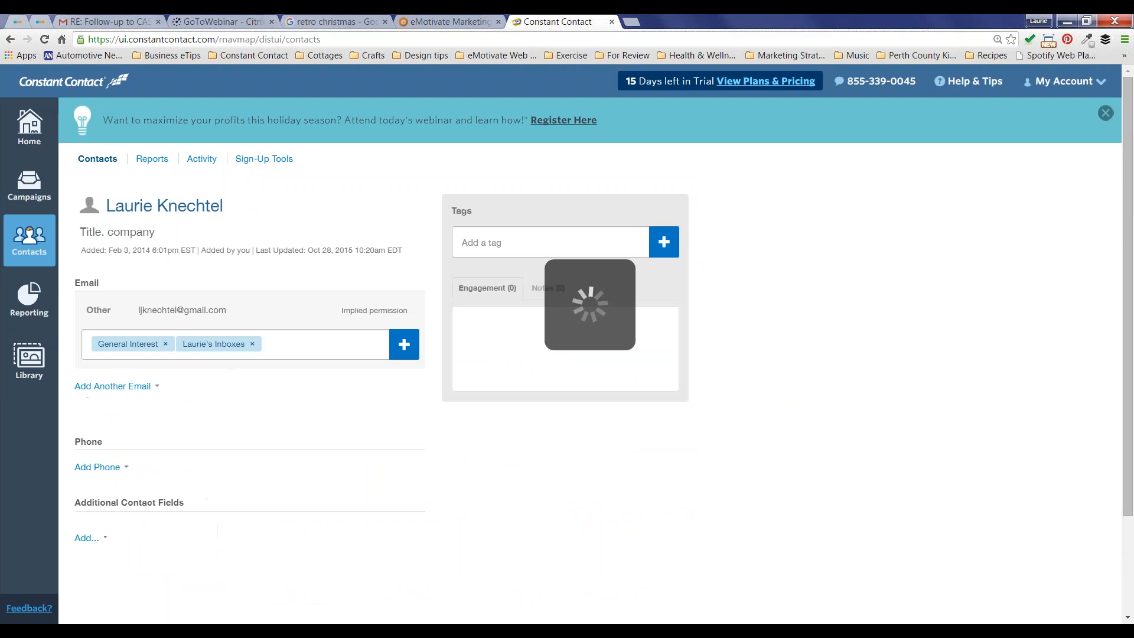
{"action": "left_click", "coordinate": [367, 311]}
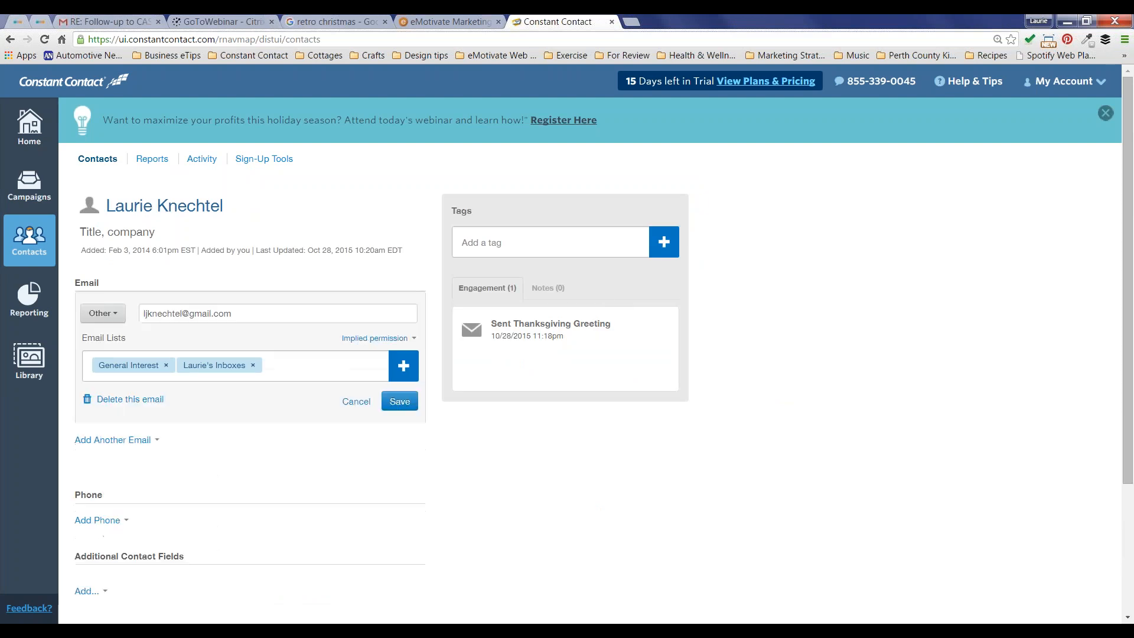
{"action": "left_click", "coordinate": [415, 341]}
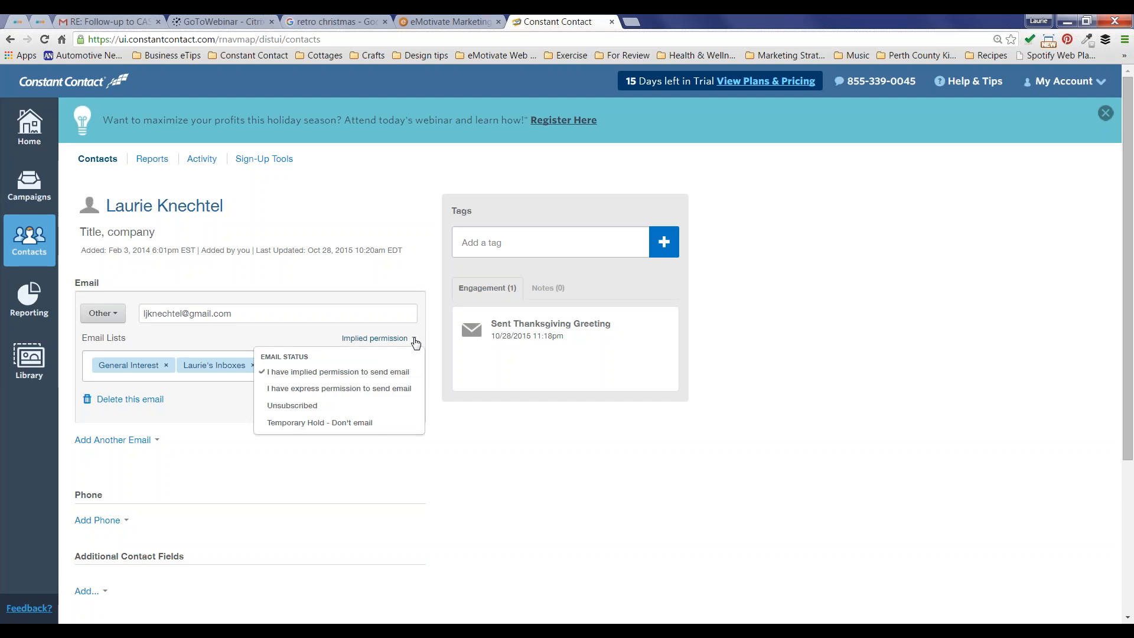
{"action": "left_click", "coordinate": [340, 389]}
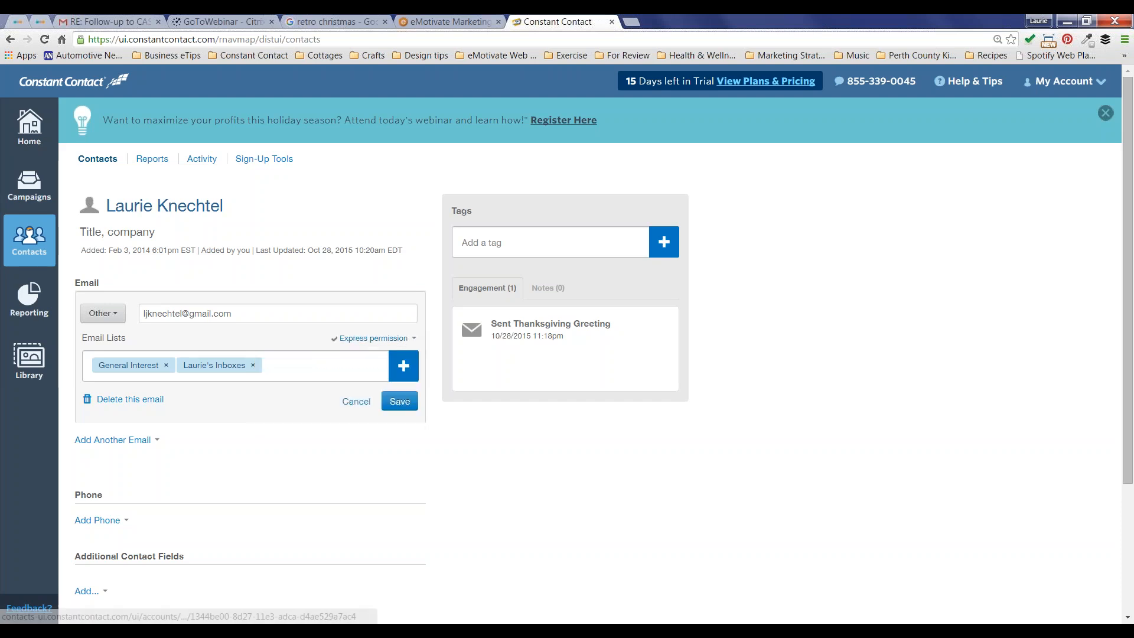
{"action": "left_click", "coordinate": [400, 403]}
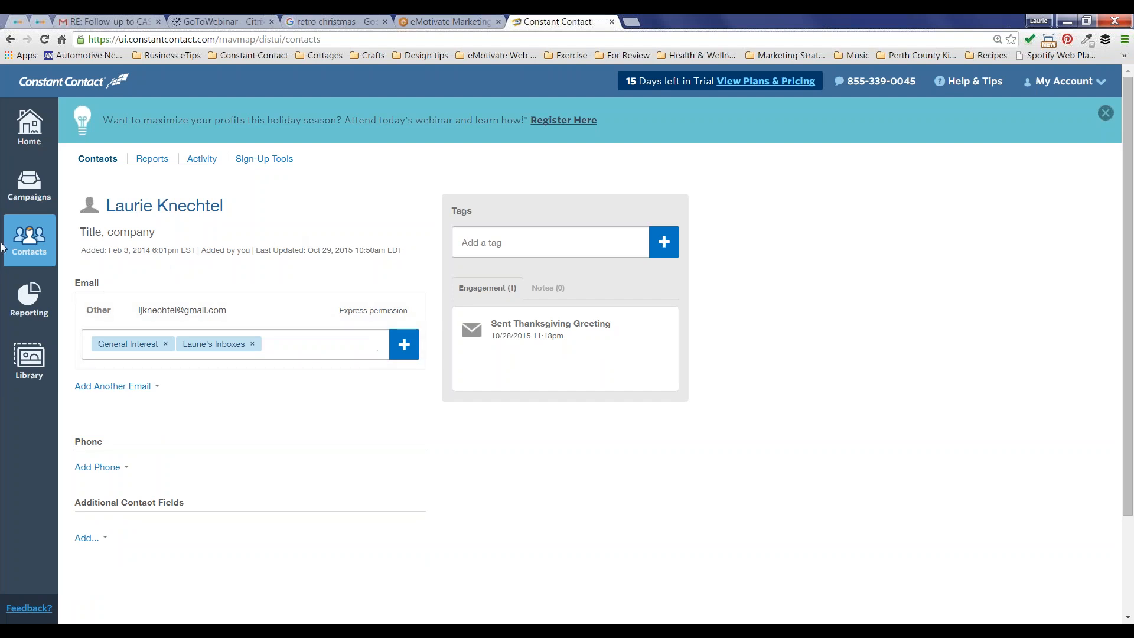
Step: Return to the contacts overview and show all the email lists
{"action": "left_click", "coordinate": [23, 242]}
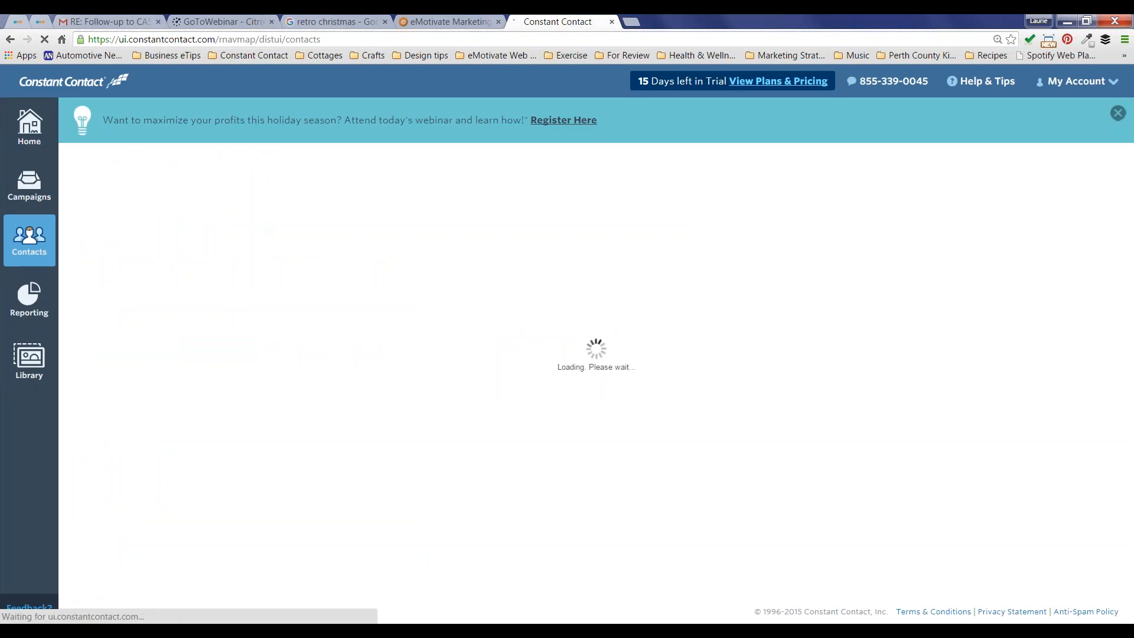
{"action": "scroll", "coordinate": [591, 360], "scroll_direction": "down", "scroll_amount": 1}
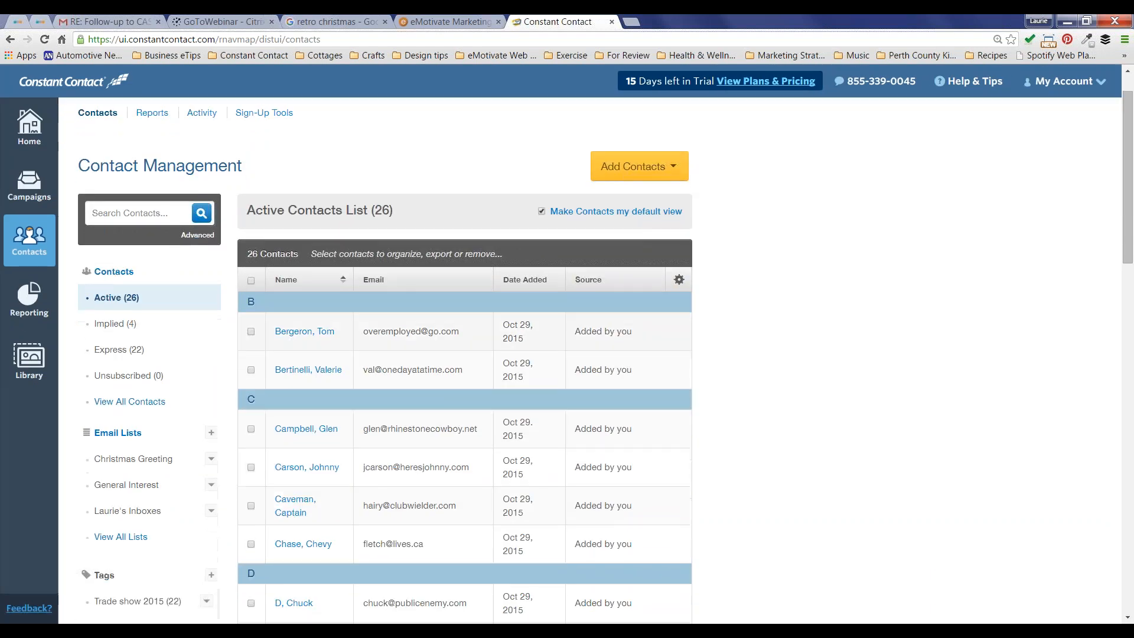
{"action": "scroll", "coordinate": [131, 140], "scroll_direction": "down", "scroll_amount": 3}
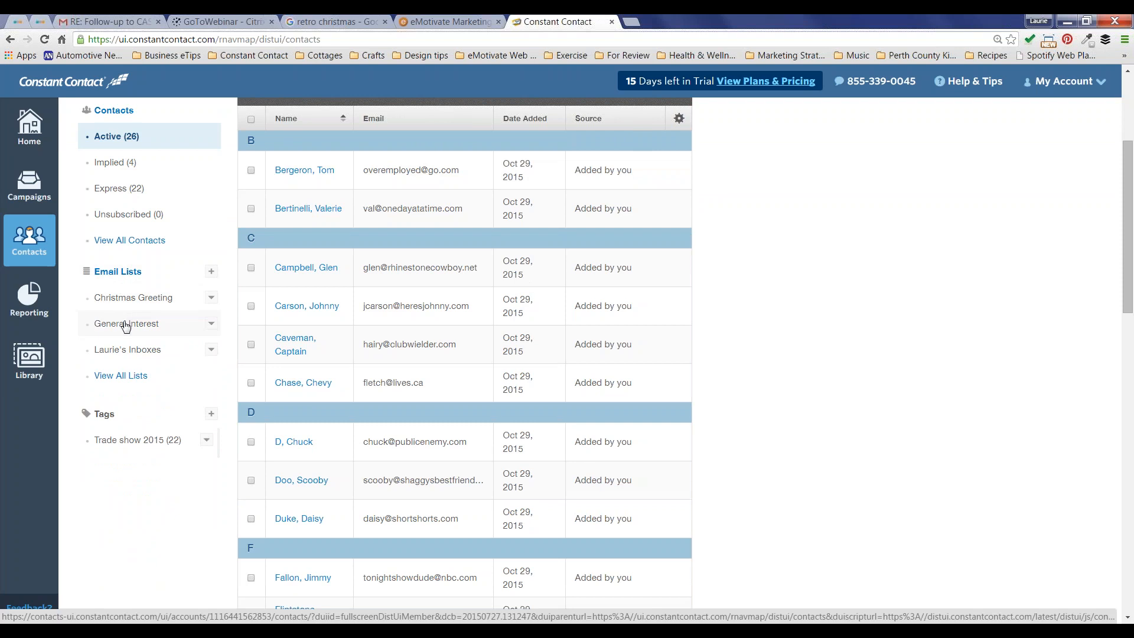
{"action": "left_click", "coordinate": [120, 376]}
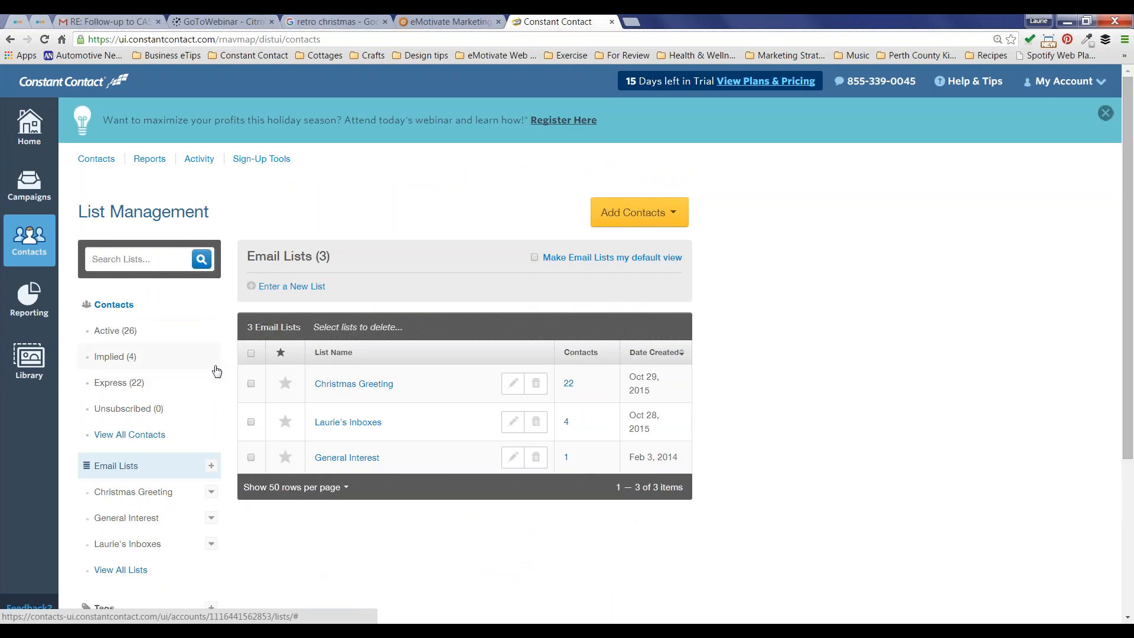
Step: Create a new email list named 'New List'
{"action": "scroll", "coordinate": [217, 370], "scroll_direction": "down", "scroll_amount": 3}
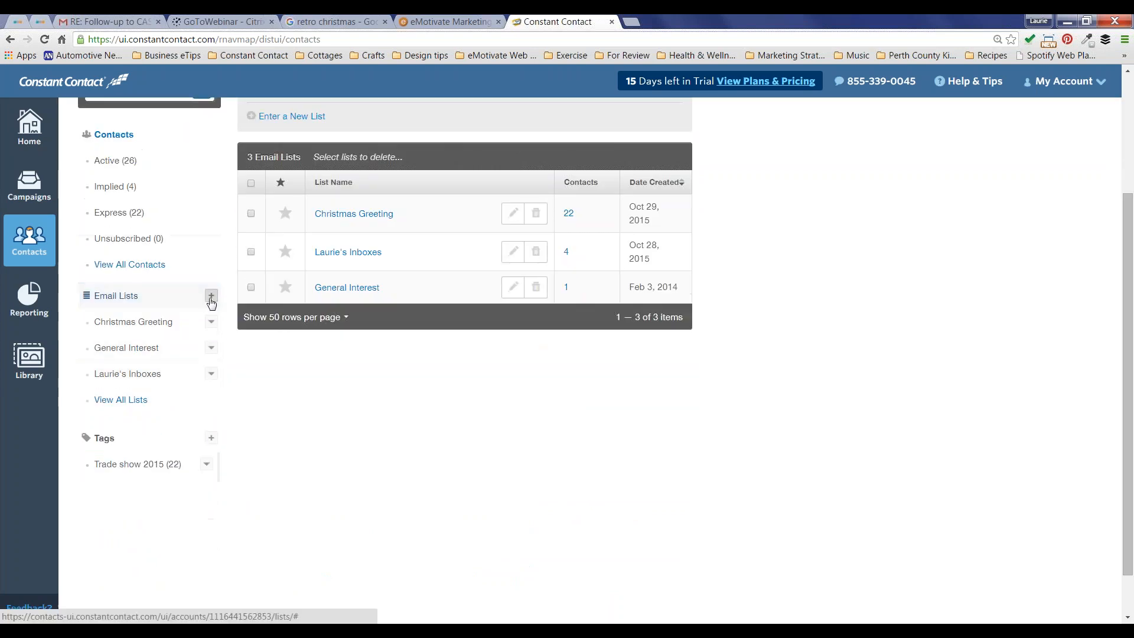
{"action": "left_click", "coordinate": [212, 296]}
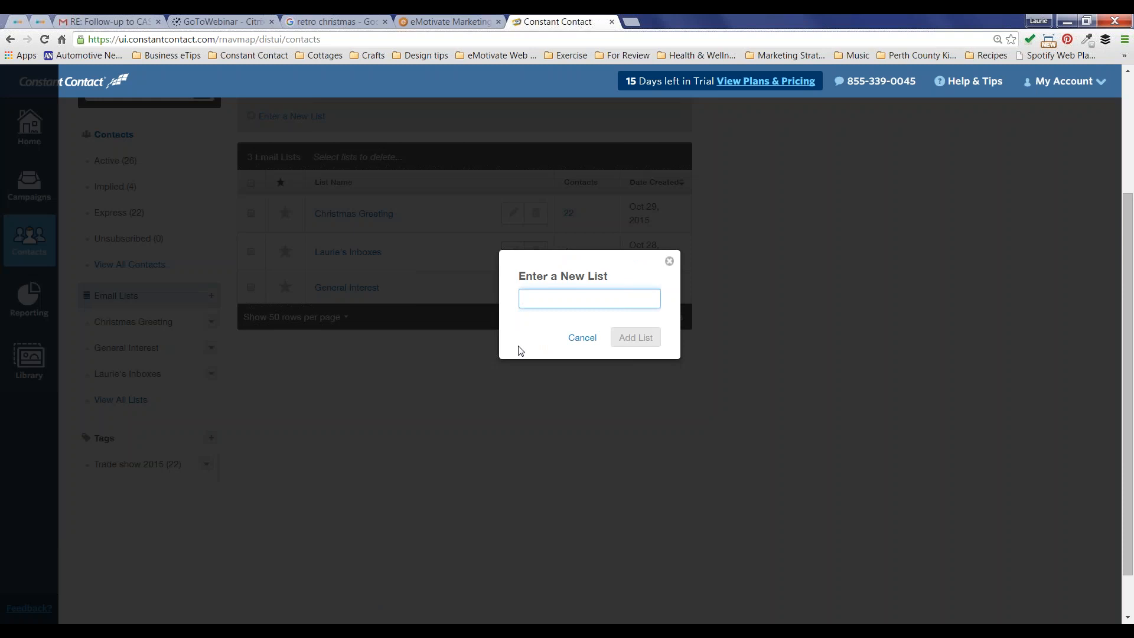
{"action": "type", "text": "New List"}
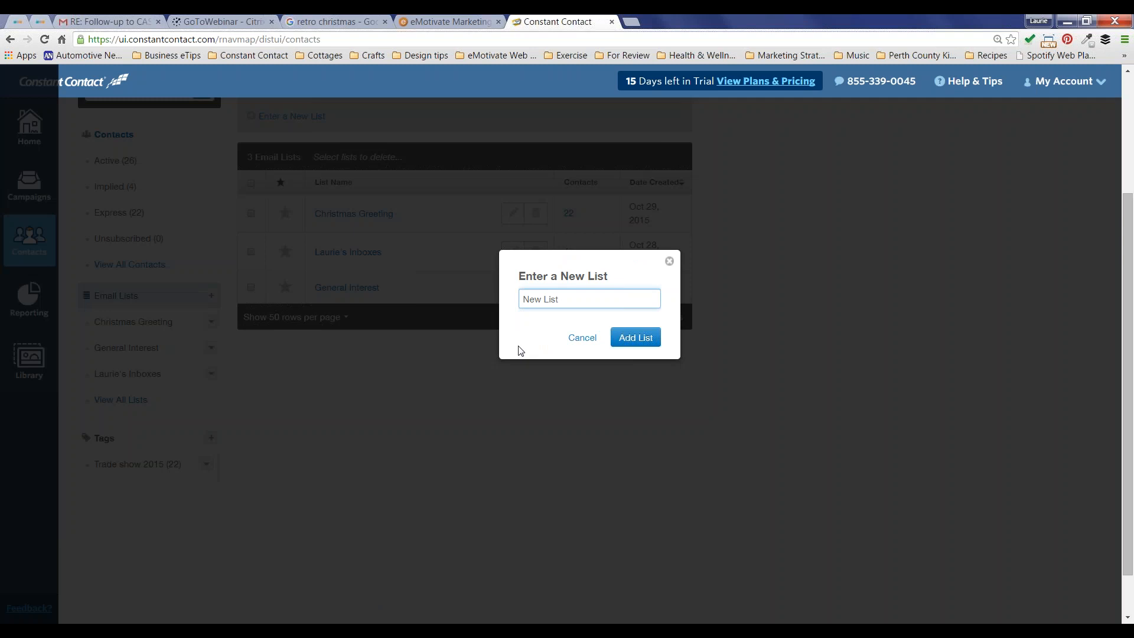
{"action": "key", "text": "Return"}
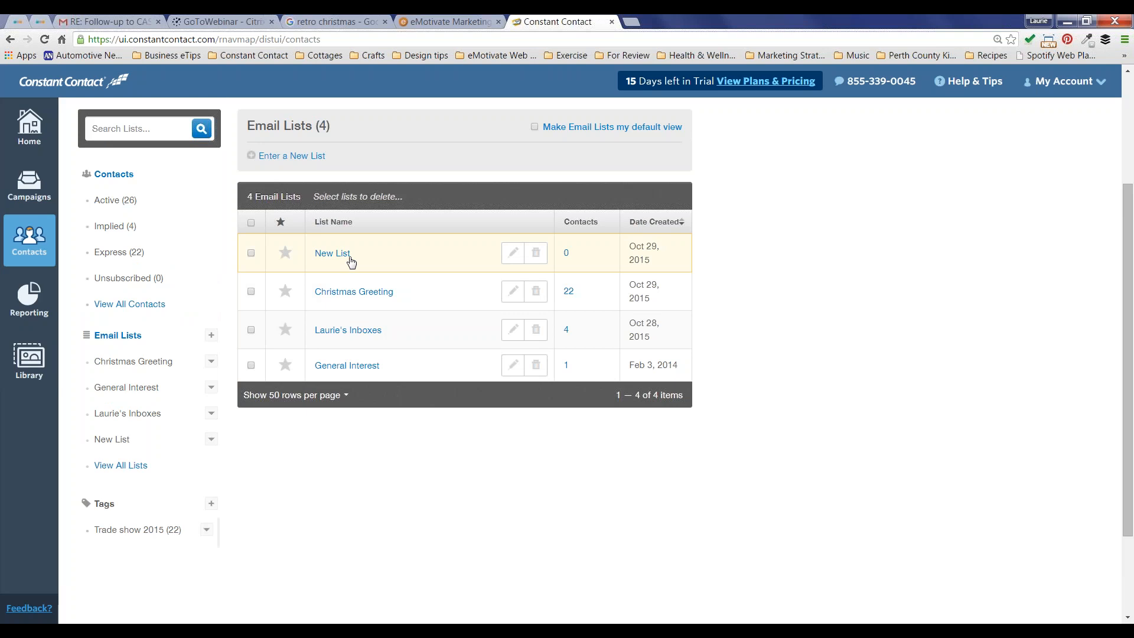
Step: Open the 22 contacts tagged Trade show 2015 from the sidebar's Tags section
{"action": "scroll", "coordinate": [351, 262], "scroll_direction": "down", "scroll_amount": 1}
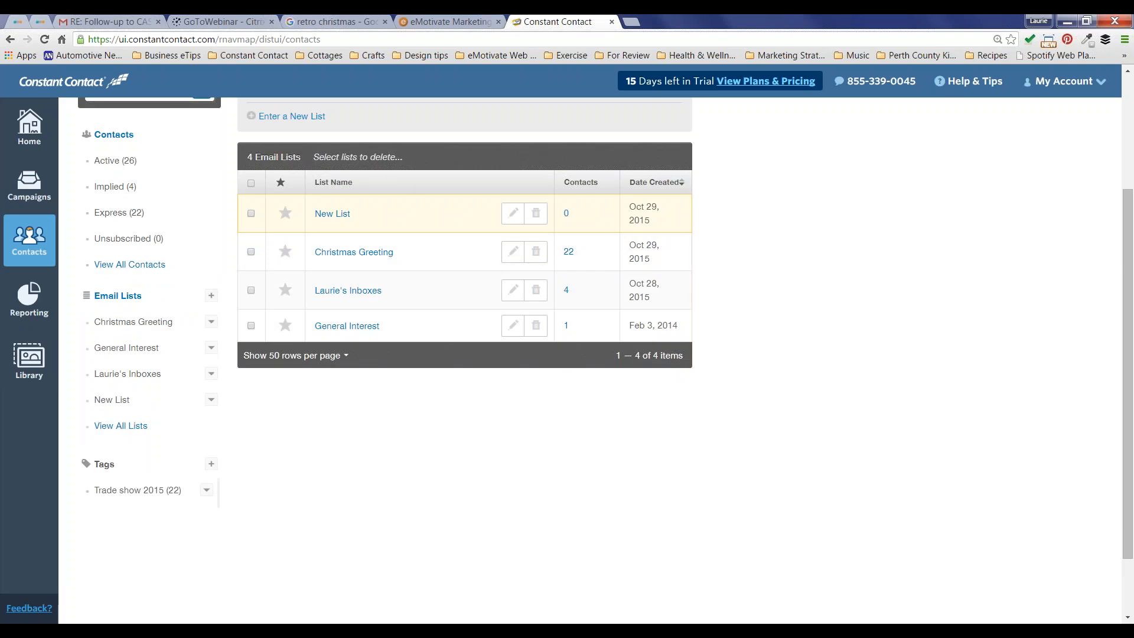
{"action": "scroll", "coordinate": [464, 331], "scroll_direction": "up", "scroll_amount": 3}
{"action": "scroll", "coordinate": [172, 433], "scroll_direction": "down", "scroll_amount": 4}
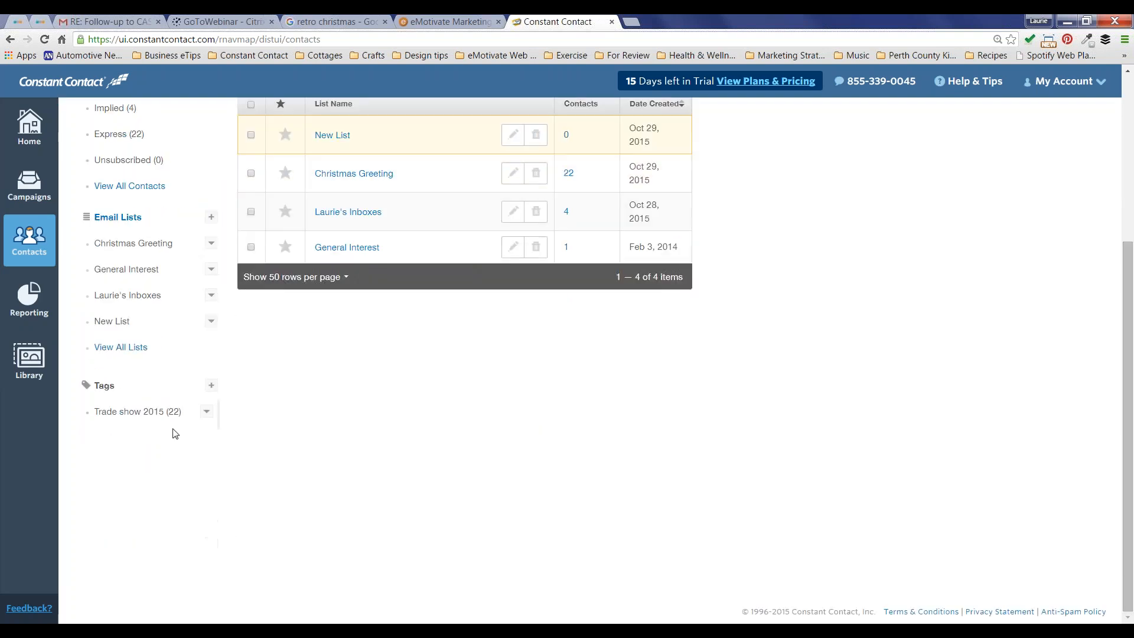
{"action": "left_click", "coordinate": [127, 412]}
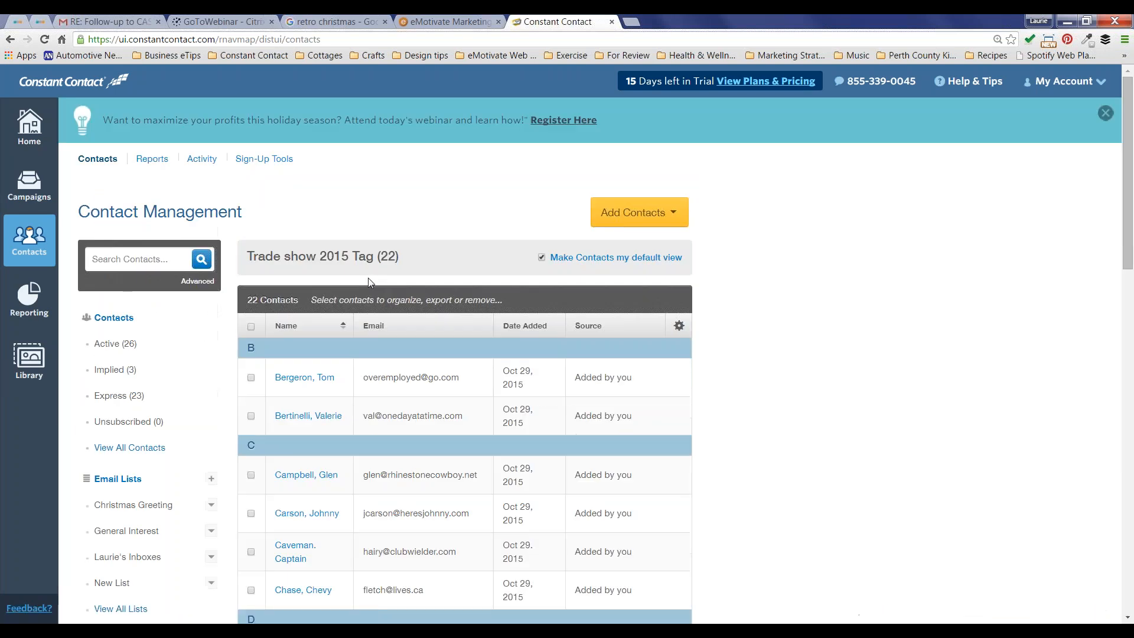
Step: Look over the Trade show 2015 tagged contacts, then open the Reporting overview
{"action": "scroll", "coordinate": [526, 232], "scroll_direction": "down", "scroll_amount": 7}
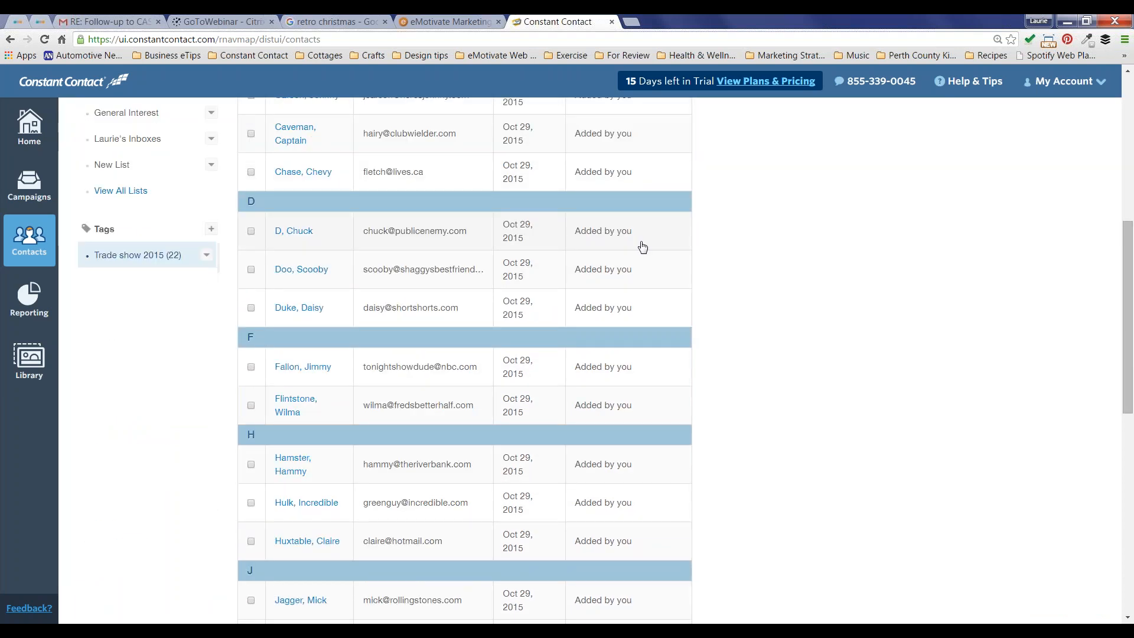
{"action": "scroll", "coordinate": [642, 247], "scroll_direction": "up", "scroll_amount": 7}
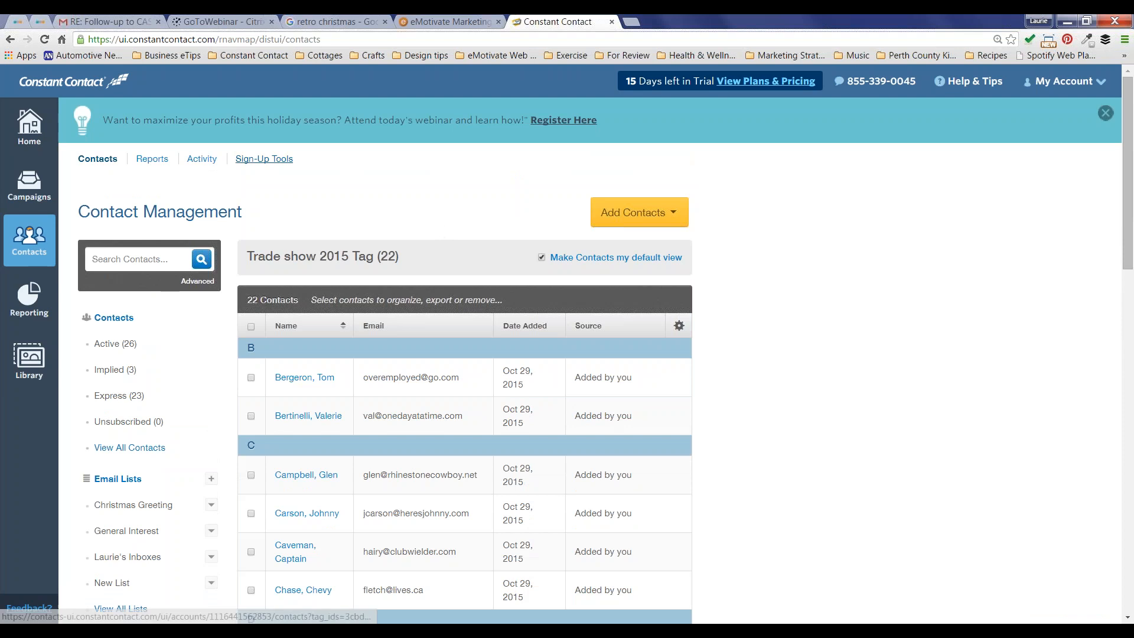
{"action": "left_click", "coordinate": [29, 298]}
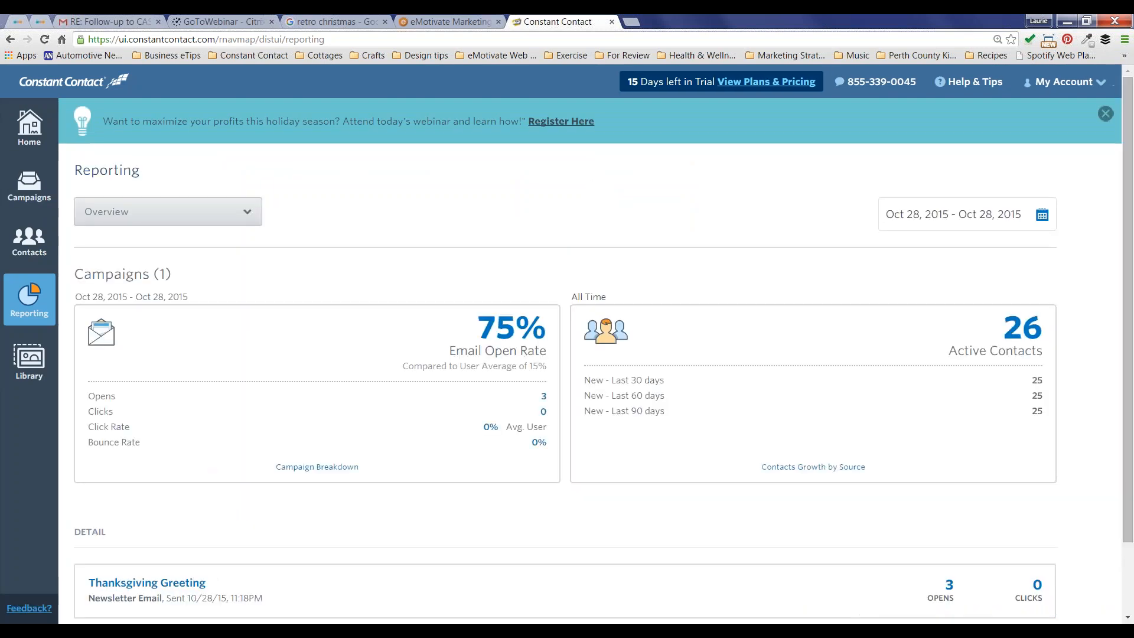
Step: Scroll down to the Detail section listing the Thanksgiving Greeting newsletter
{"action": "scroll", "coordinate": [286, 409], "scroll_direction": "down", "scroll_amount": 3}
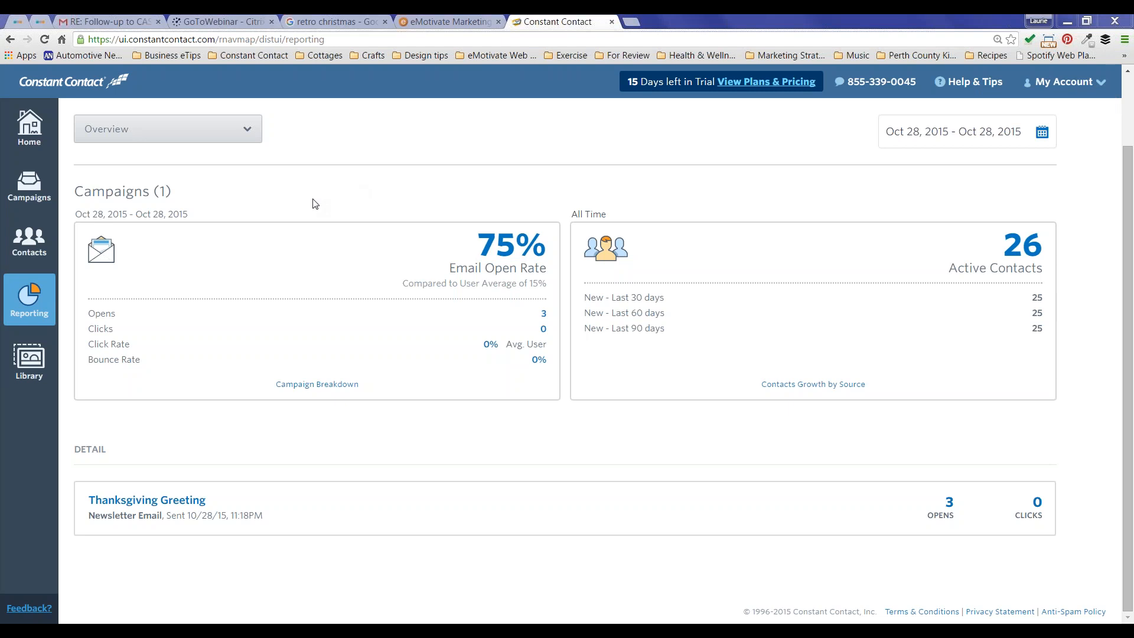
Step: Chart the average open rate for all emails, showing Thanksgiving Greeting at 75%
{"action": "left_click", "coordinate": [536, 361]}
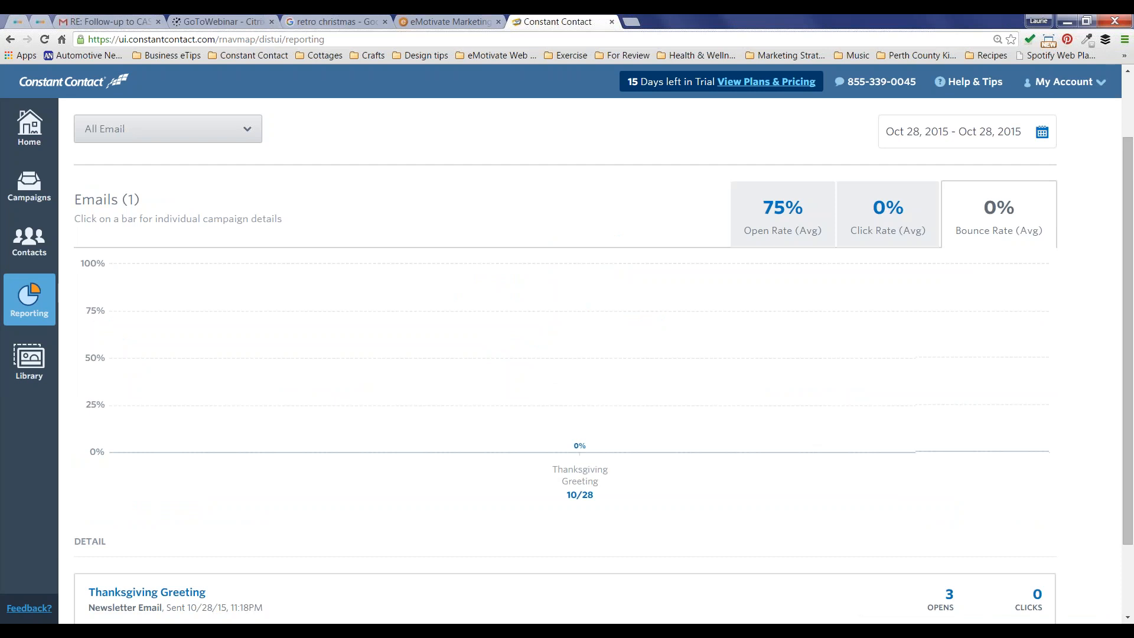
{"action": "scroll", "coordinate": [597, 354], "scroll_direction": "down", "scroll_amount": 2}
{"action": "scroll", "coordinate": [773, 248], "scroll_direction": "up", "scroll_amount": 3}
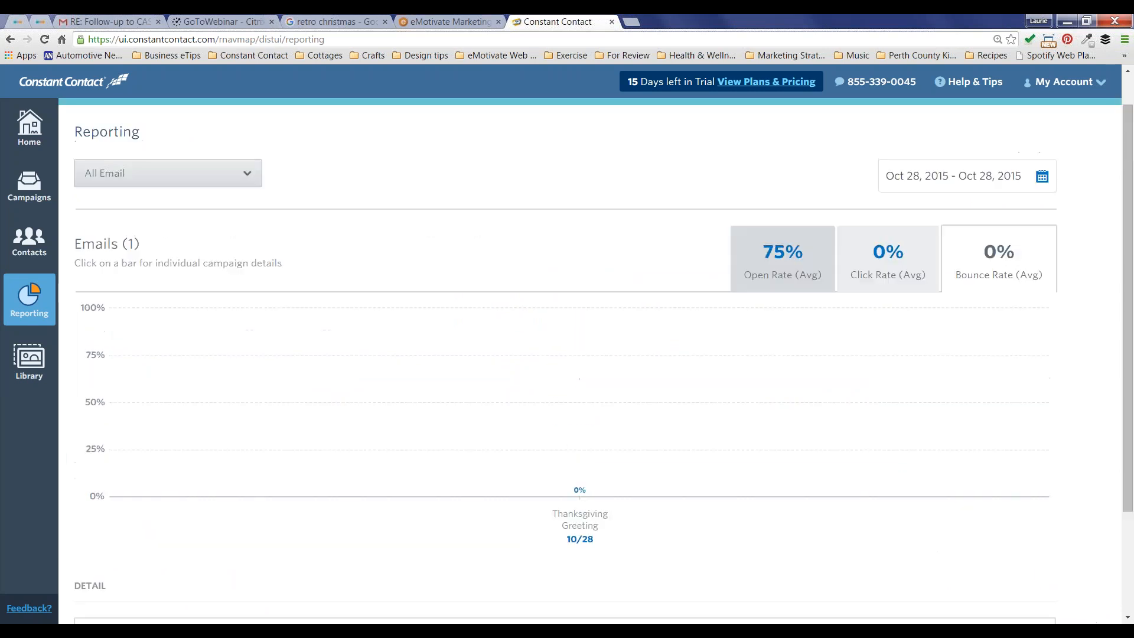
{"action": "left_click", "coordinate": [784, 250]}
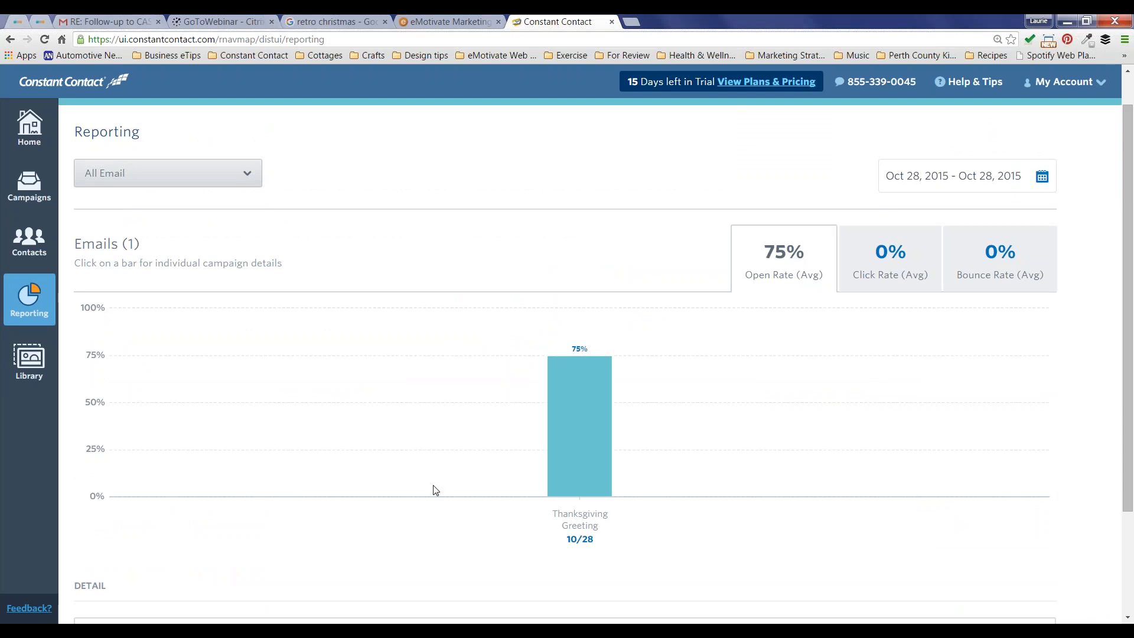
Step: Open the Thanksgiving Greeting campaign's Email Details page
{"action": "scroll", "coordinate": [435, 490], "scroll_direction": "down", "scroll_amount": 2}
{"action": "scroll", "coordinate": [295, 502], "scroll_direction": "down", "scroll_amount": 1}
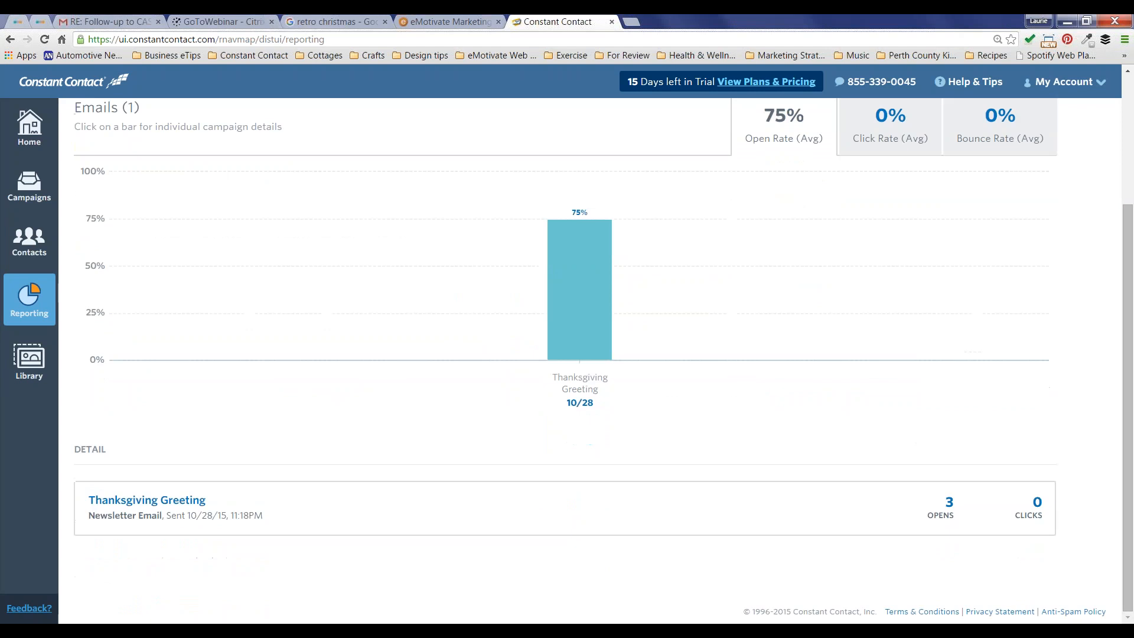
{"action": "left_click", "coordinate": [176, 502]}
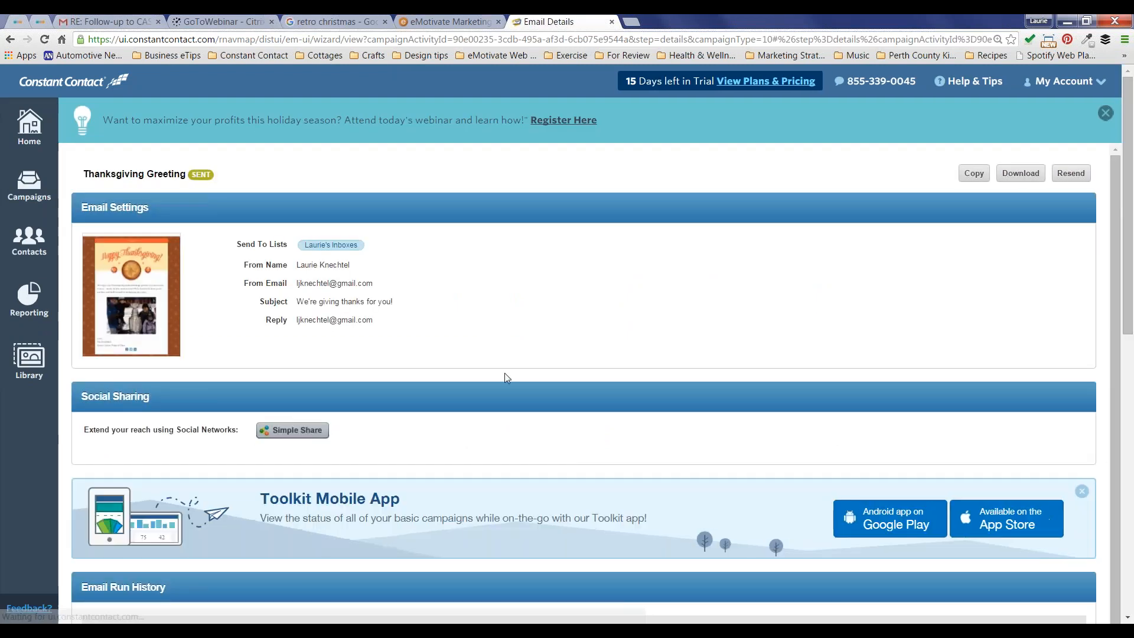
Step: Scroll past Email Settings and Email Run History to the Reporting section's Sent (4) list
{"action": "scroll", "coordinate": [505, 373], "scroll_direction": "down", "scroll_amount": 2}
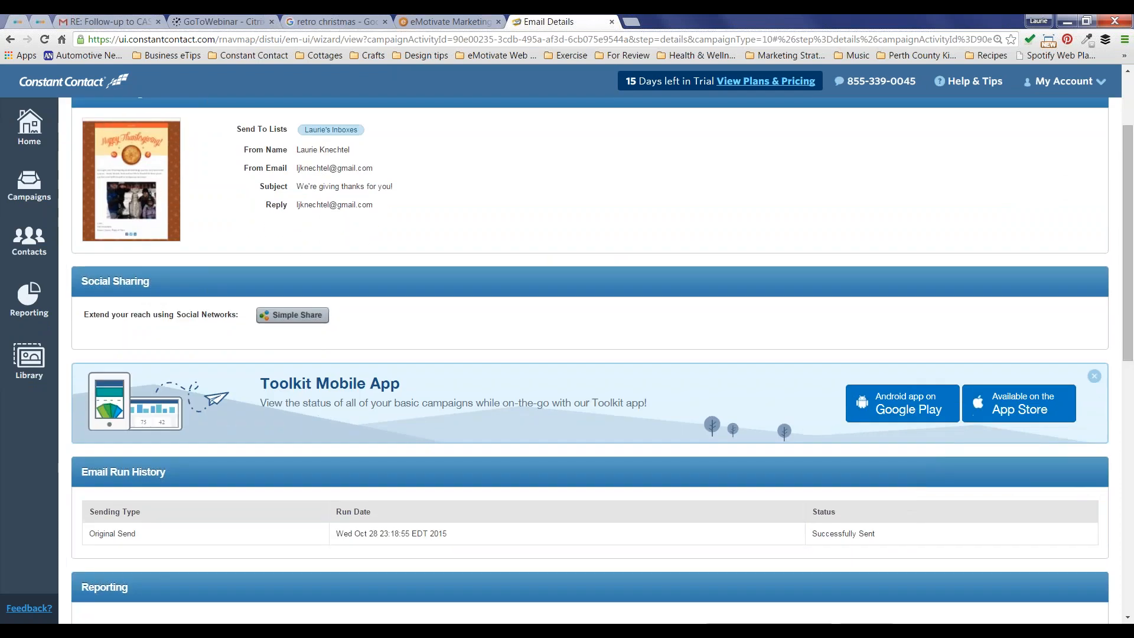
{"action": "scroll", "coordinate": [590, 360], "scroll_direction": "down", "scroll_amount": 2}
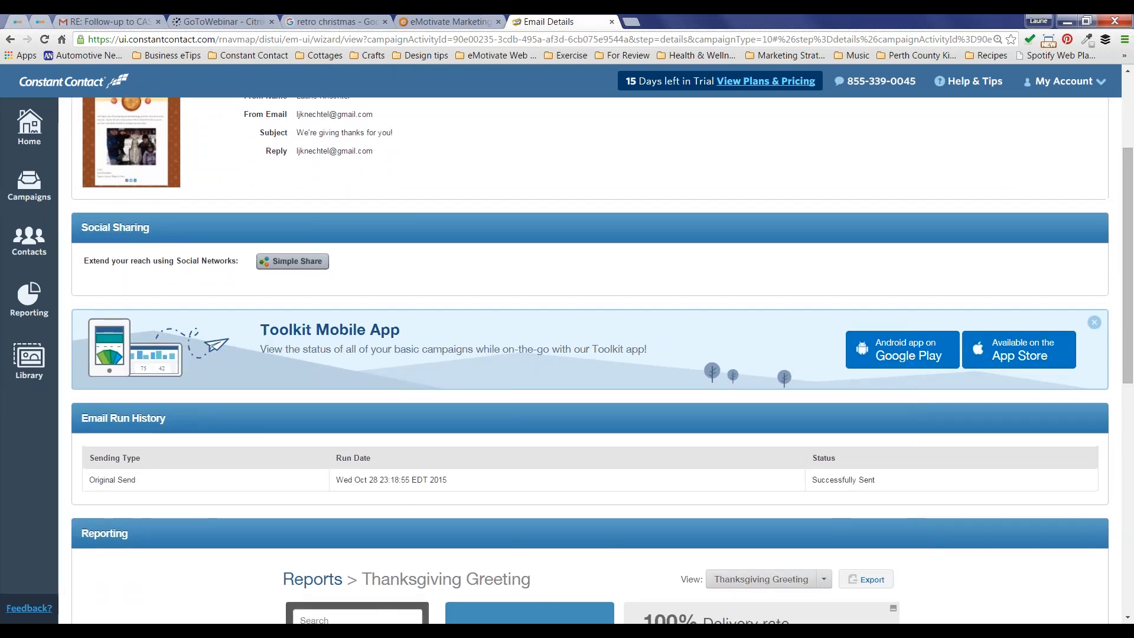
{"action": "scroll", "coordinate": [591, 360], "scroll_direction": "down", "scroll_amount": 2}
{"action": "scroll", "coordinate": [590, 360], "scroll_direction": "down", "scroll_amount": 3}
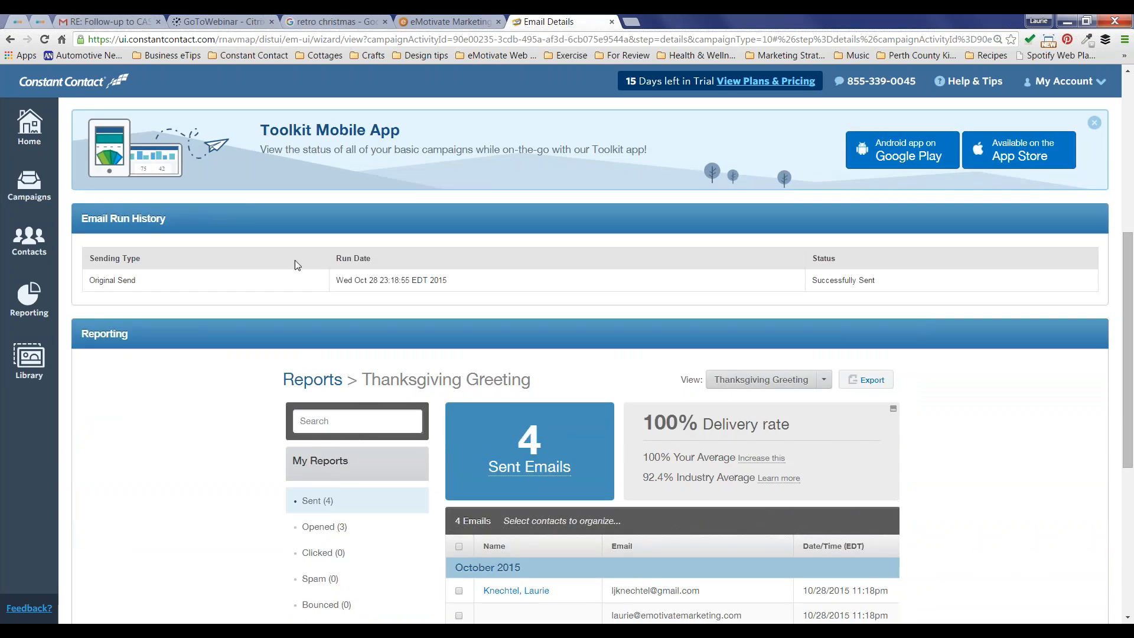
{"action": "scroll", "coordinate": [230, 468], "scroll_direction": "down", "scroll_amount": 1}
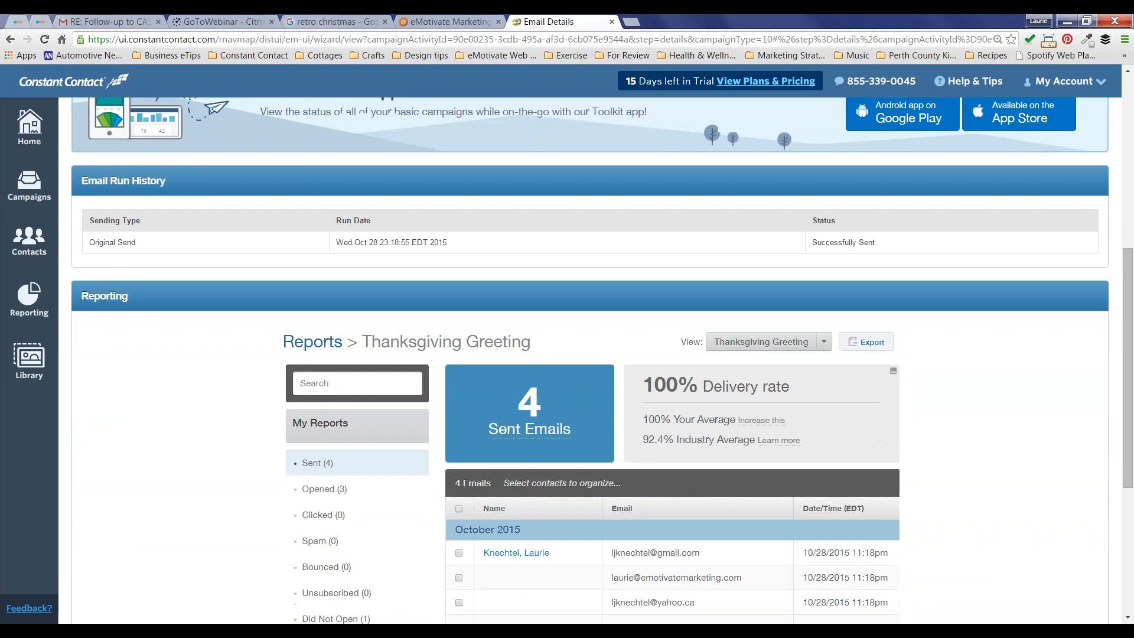
{"action": "scroll", "coordinate": [230, 464], "scroll_direction": "up", "scroll_amount": 1}
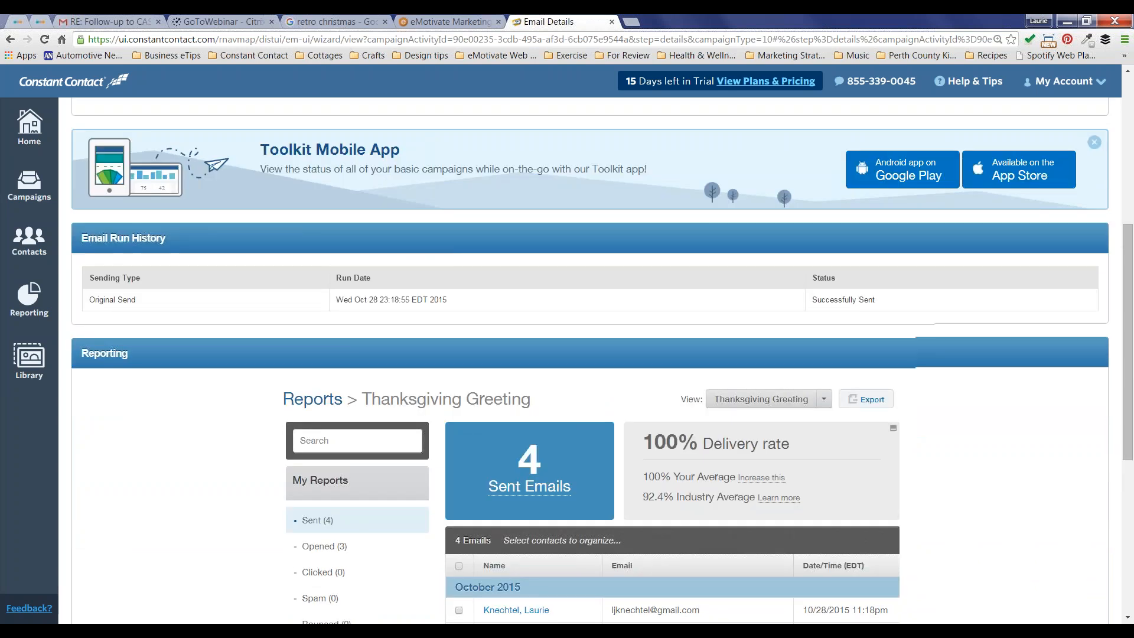
{"action": "scroll", "coordinate": [390, 234], "scroll_direction": "down", "scroll_amount": 1}
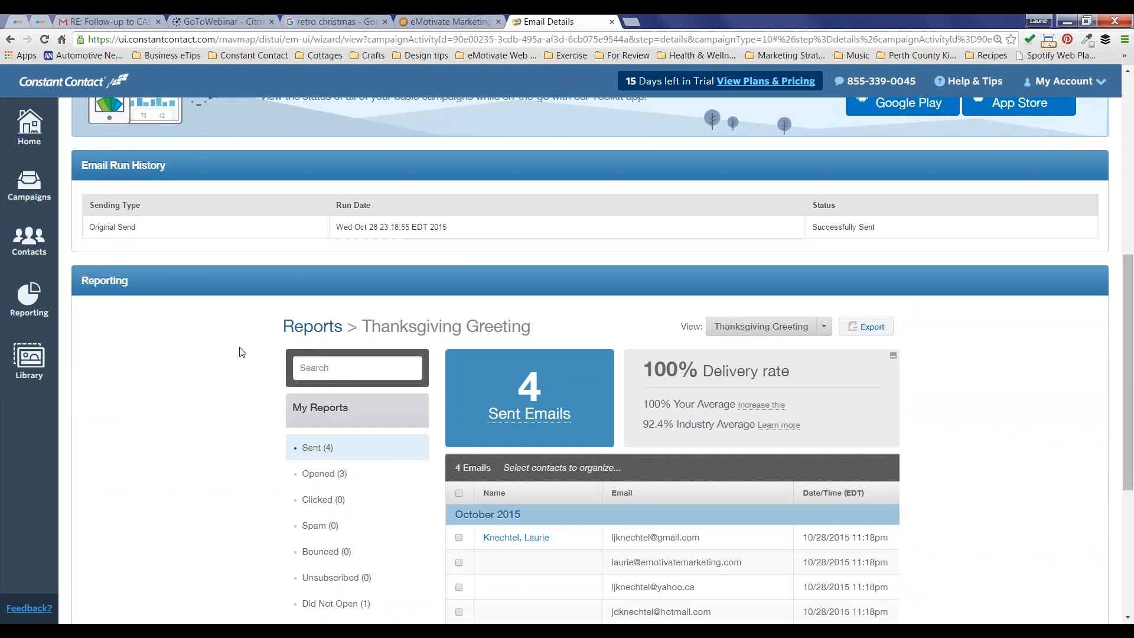
{"action": "scroll", "coordinate": [242, 352], "scroll_direction": "down", "scroll_amount": 2}
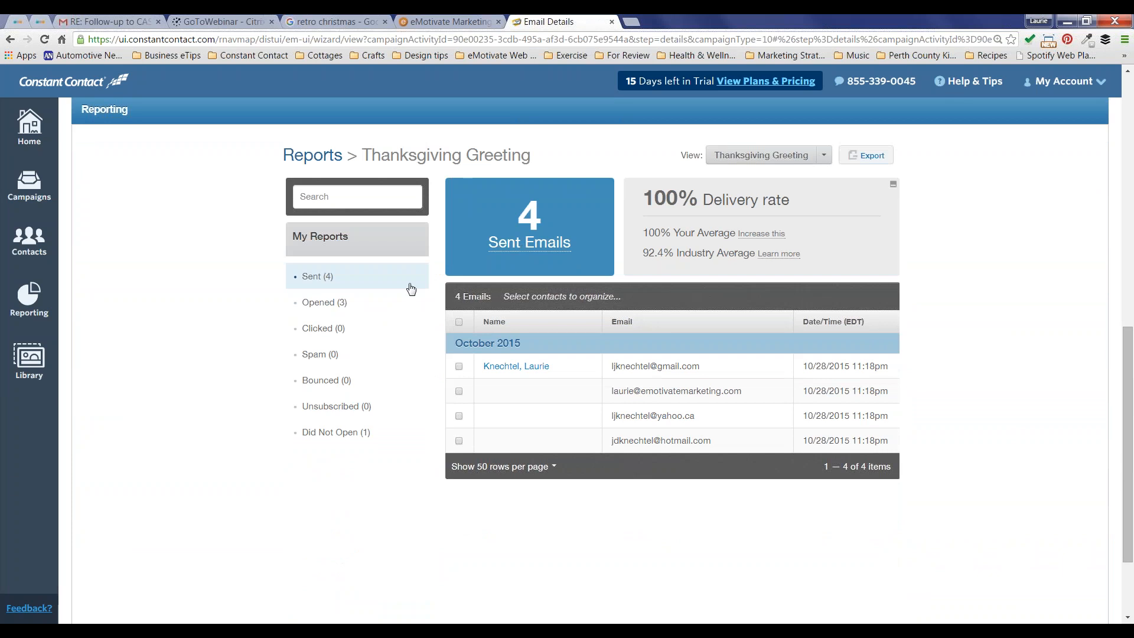
Step: Review the Opened (3) contacts list, then switch to the Clicked (0) report
{"action": "left_click", "coordinate": [332, 302]}
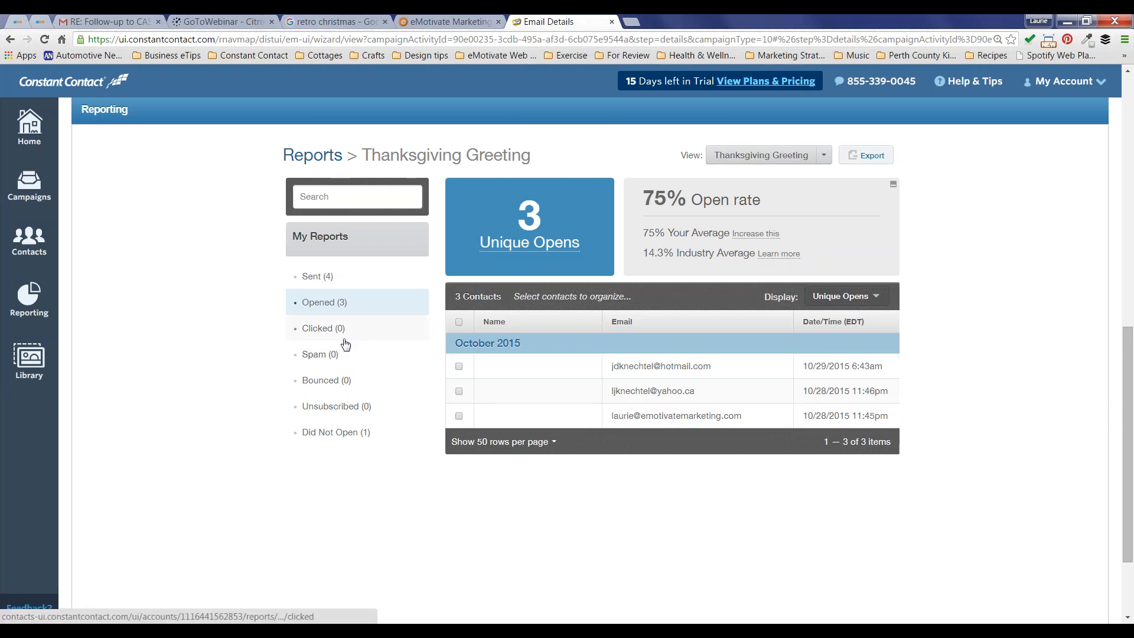
{"action": "left_click", "coordinate": [319, 331]}
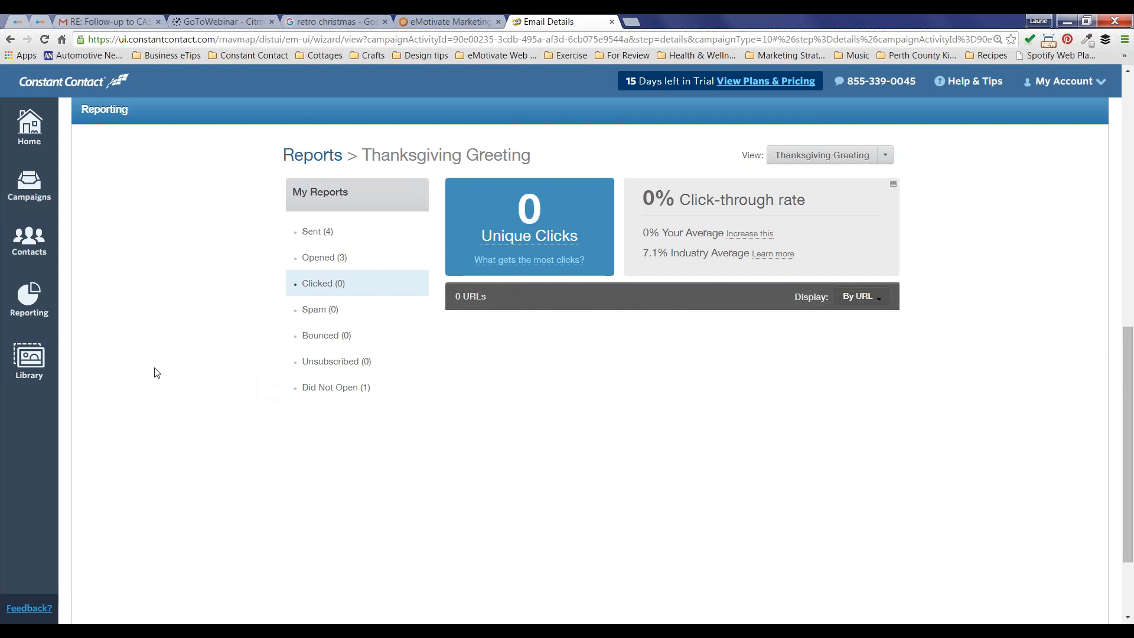
Step: After reviewing the 0-click report, go back to the account Home page
{"action": "left_click", "coordinate": [27, 123]}
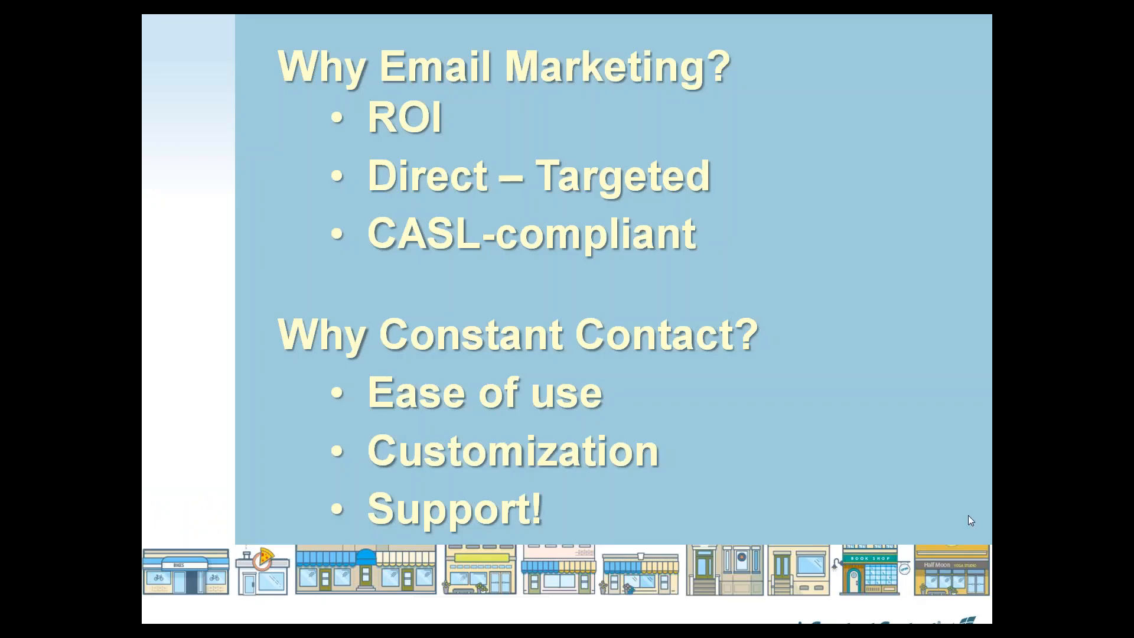
Step: Advance from Why Email Marketing? through the presenter's contact slide to the Q&A slide
{"action": "left_click", "coordinate": [877, 548]}
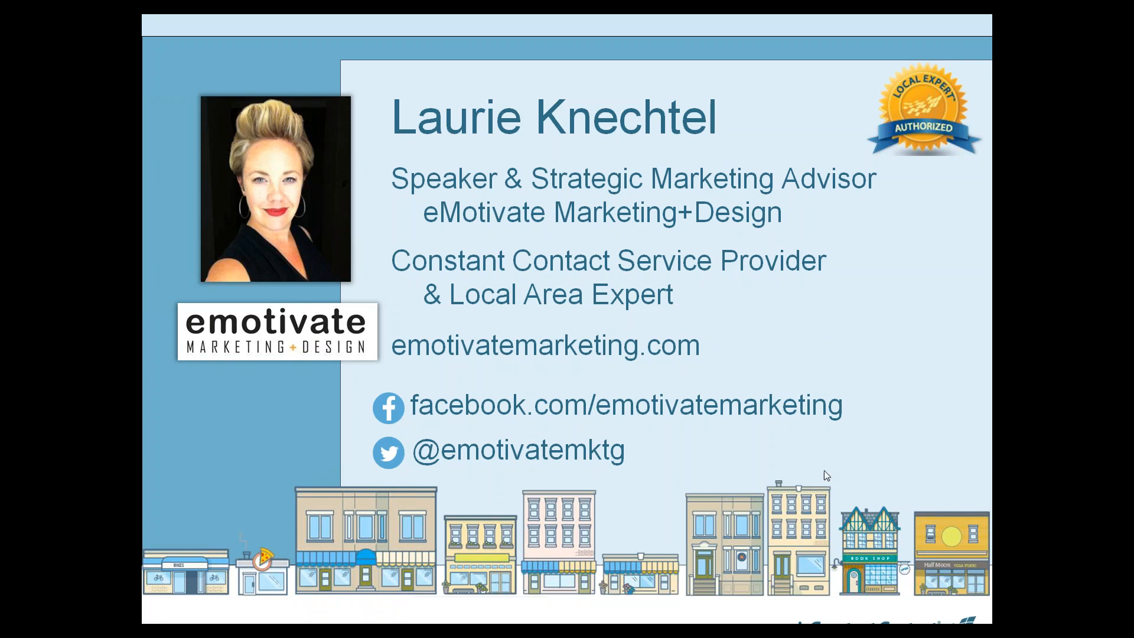
{"action": "left_click", "coordinate": [796, 462]}
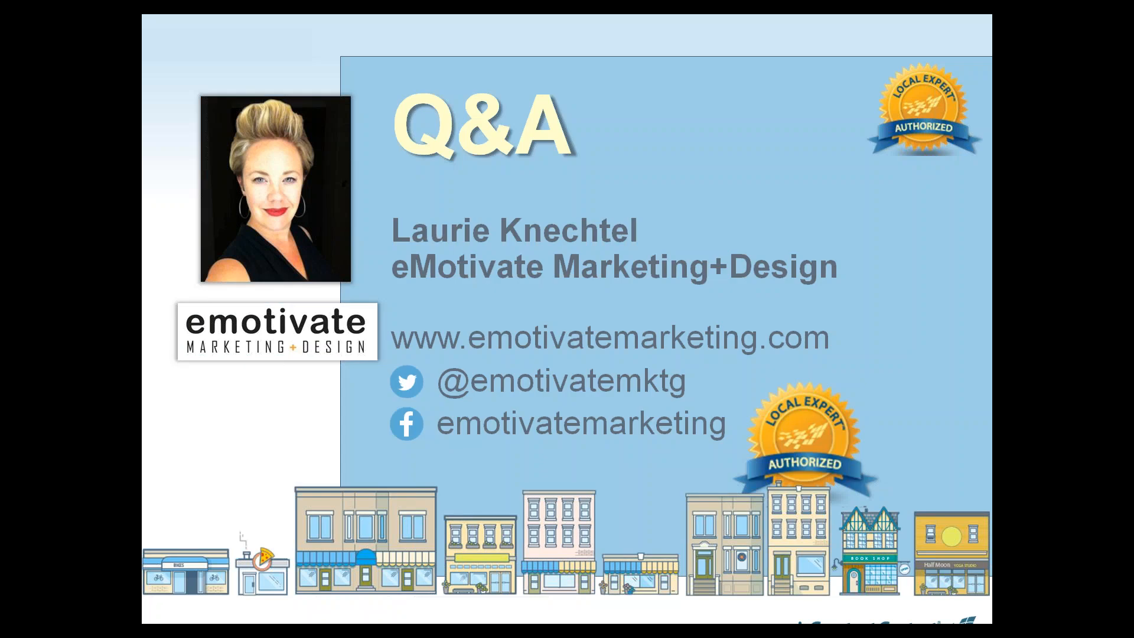